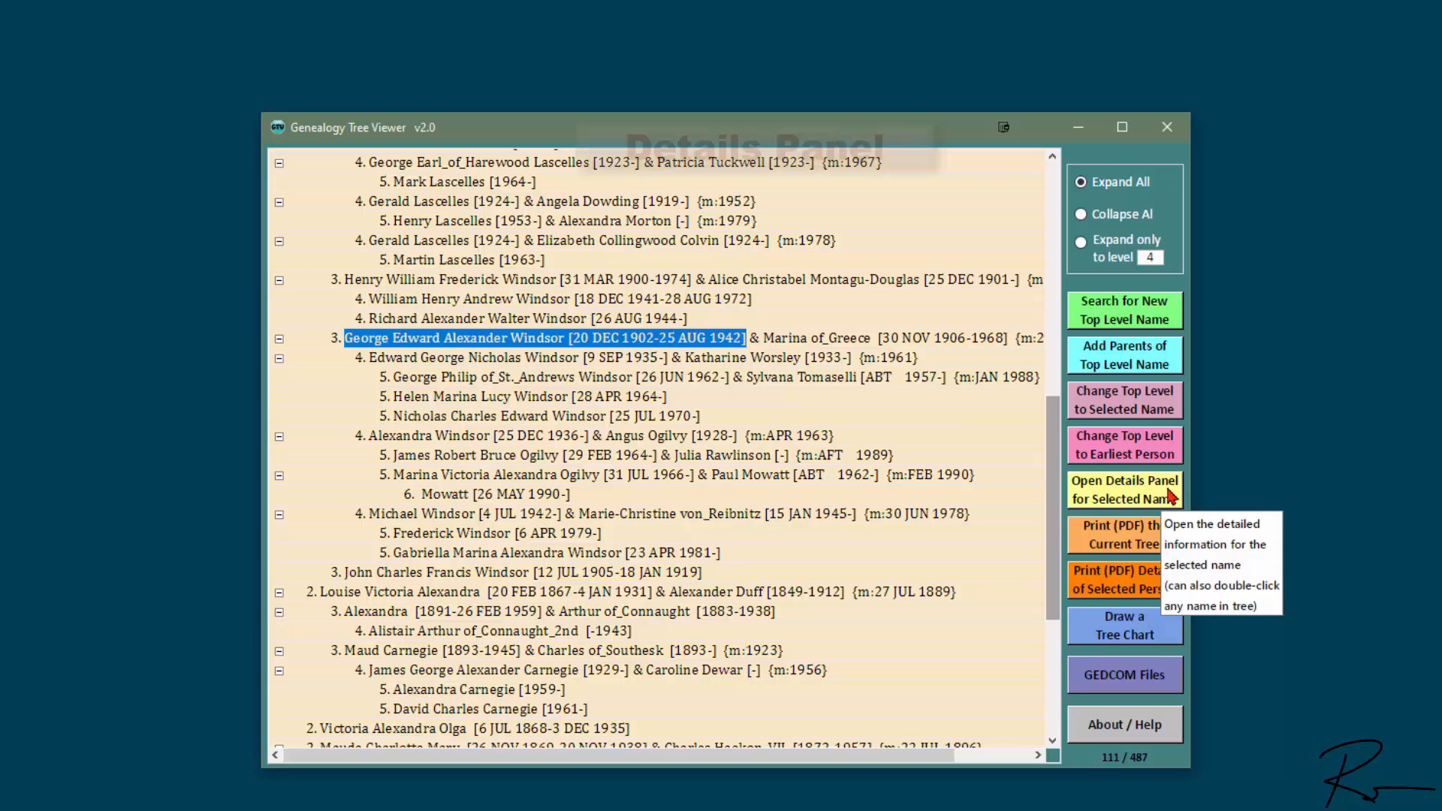
Step: Open the Details Panel for George Edward Alexander Windsor from the family tree
left_click(1166, 497)
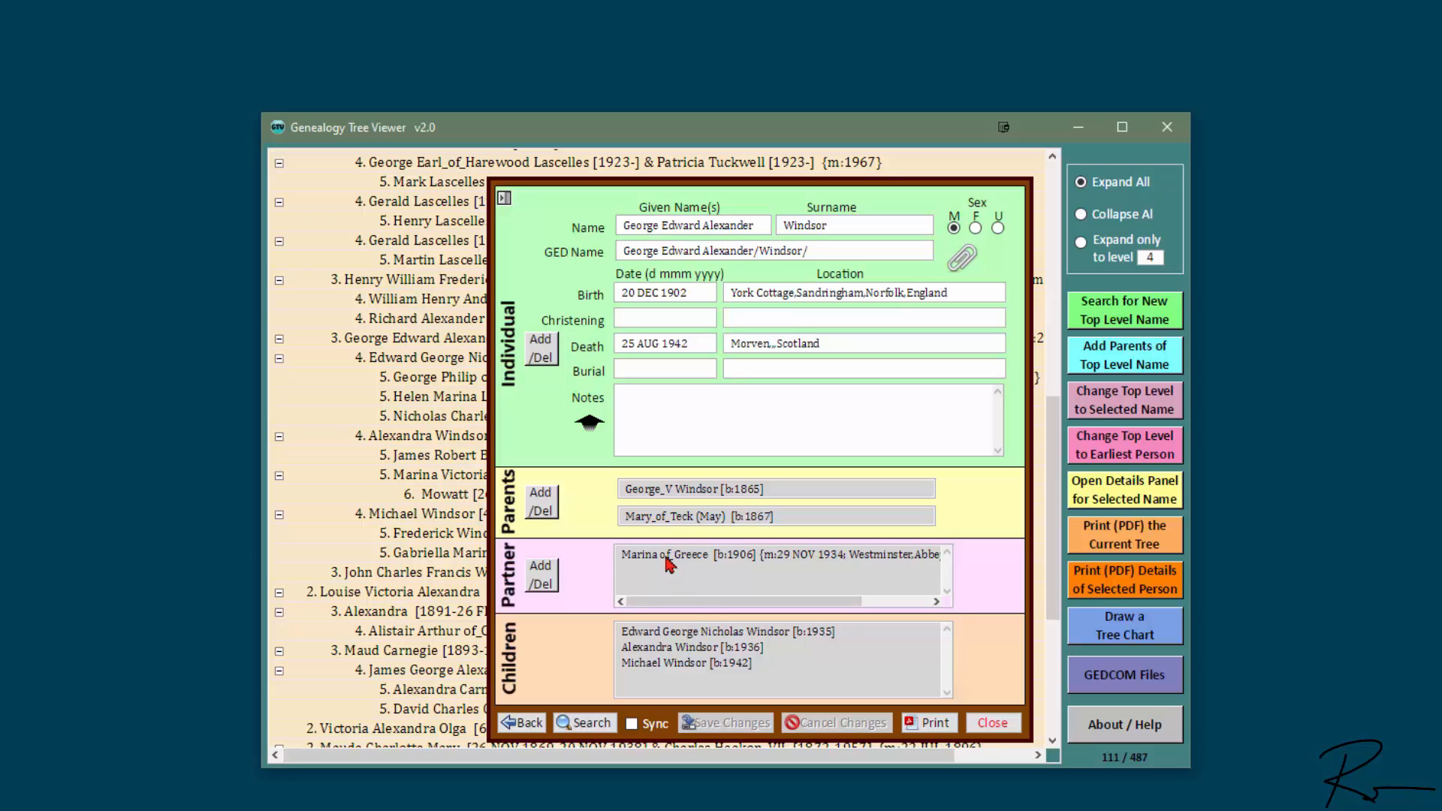
Step: Browse George_V Windsor, Mary Windsor, Henry Lascelles and George Lascelles, then close the details
left_click(698, 492)
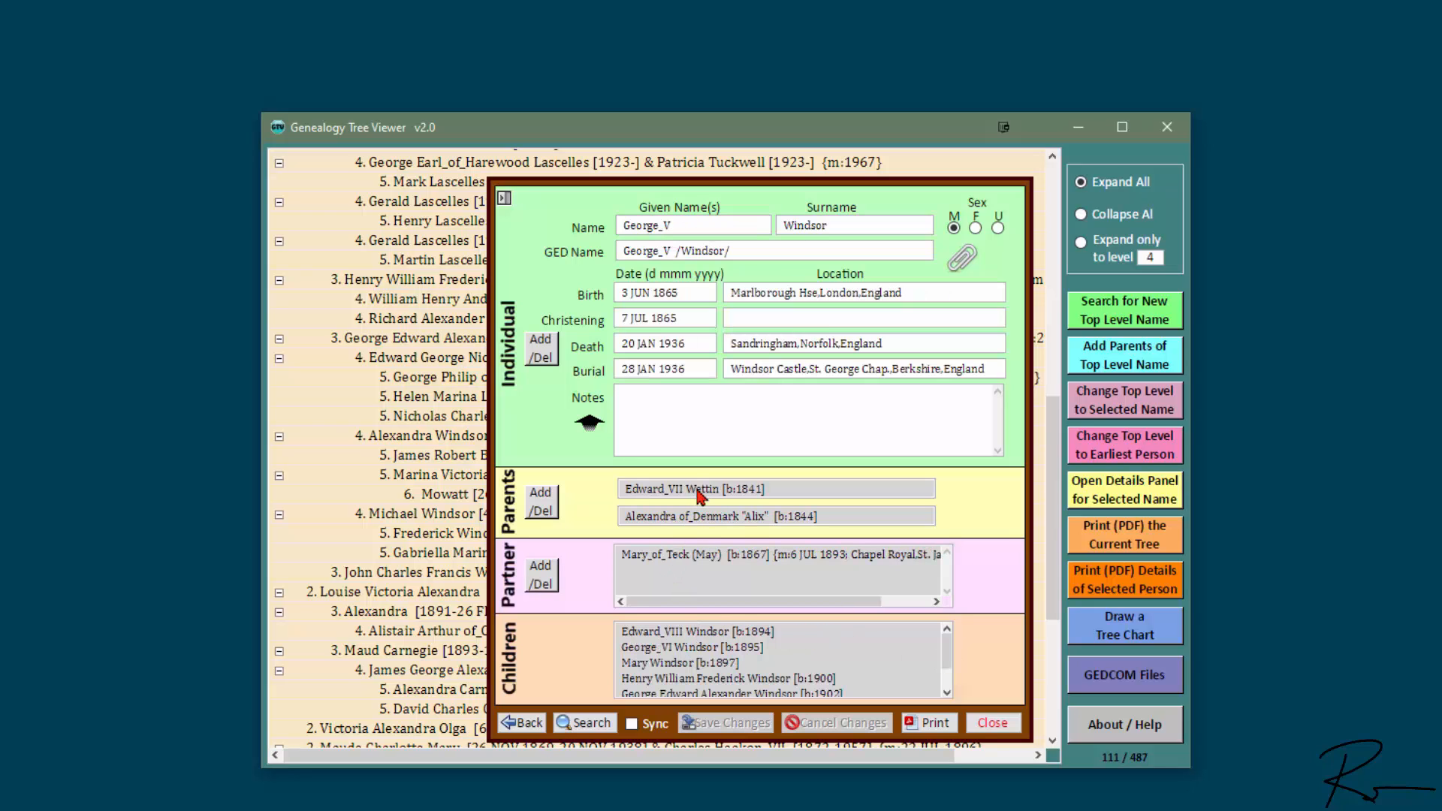
left_click(704, 664)
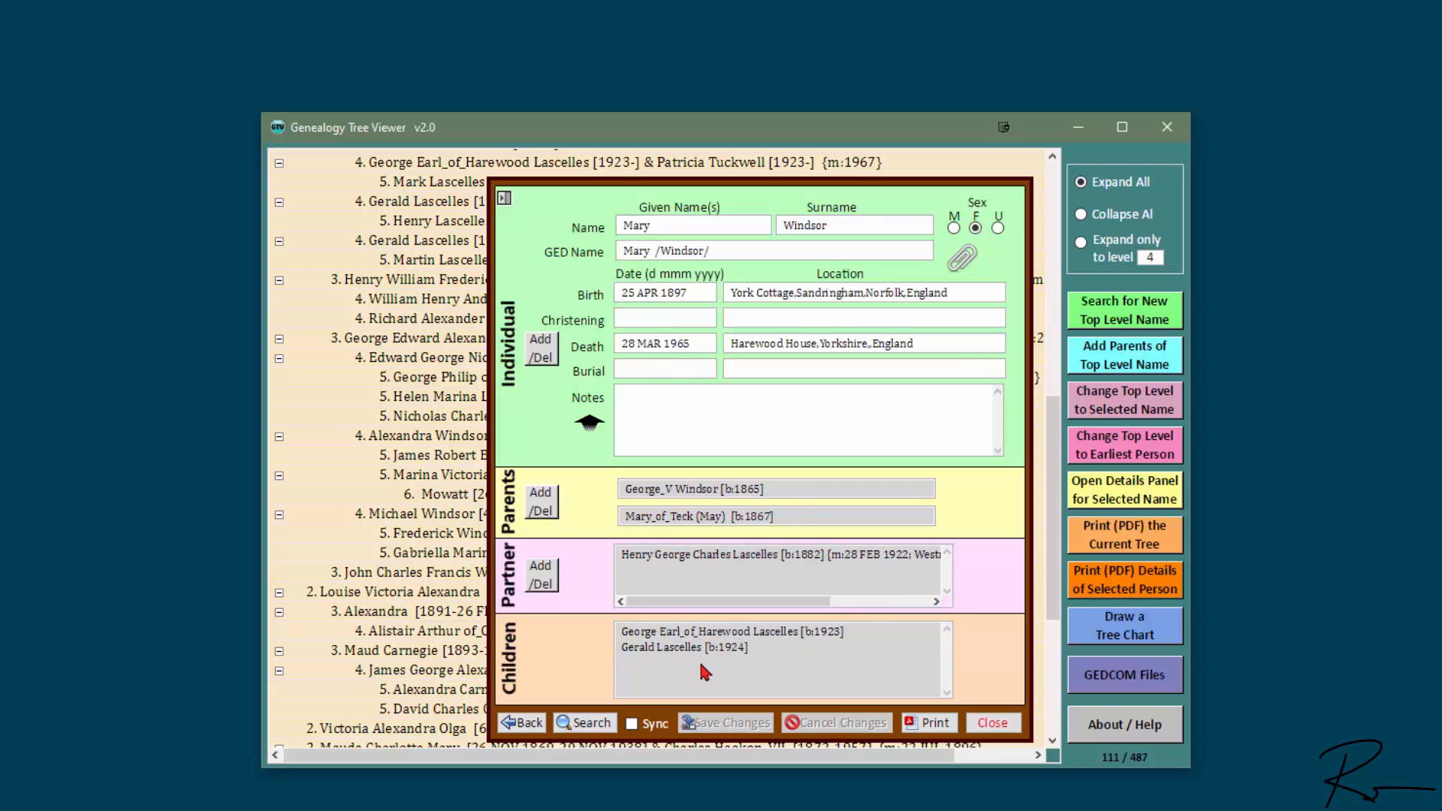
left_click(687, 558)
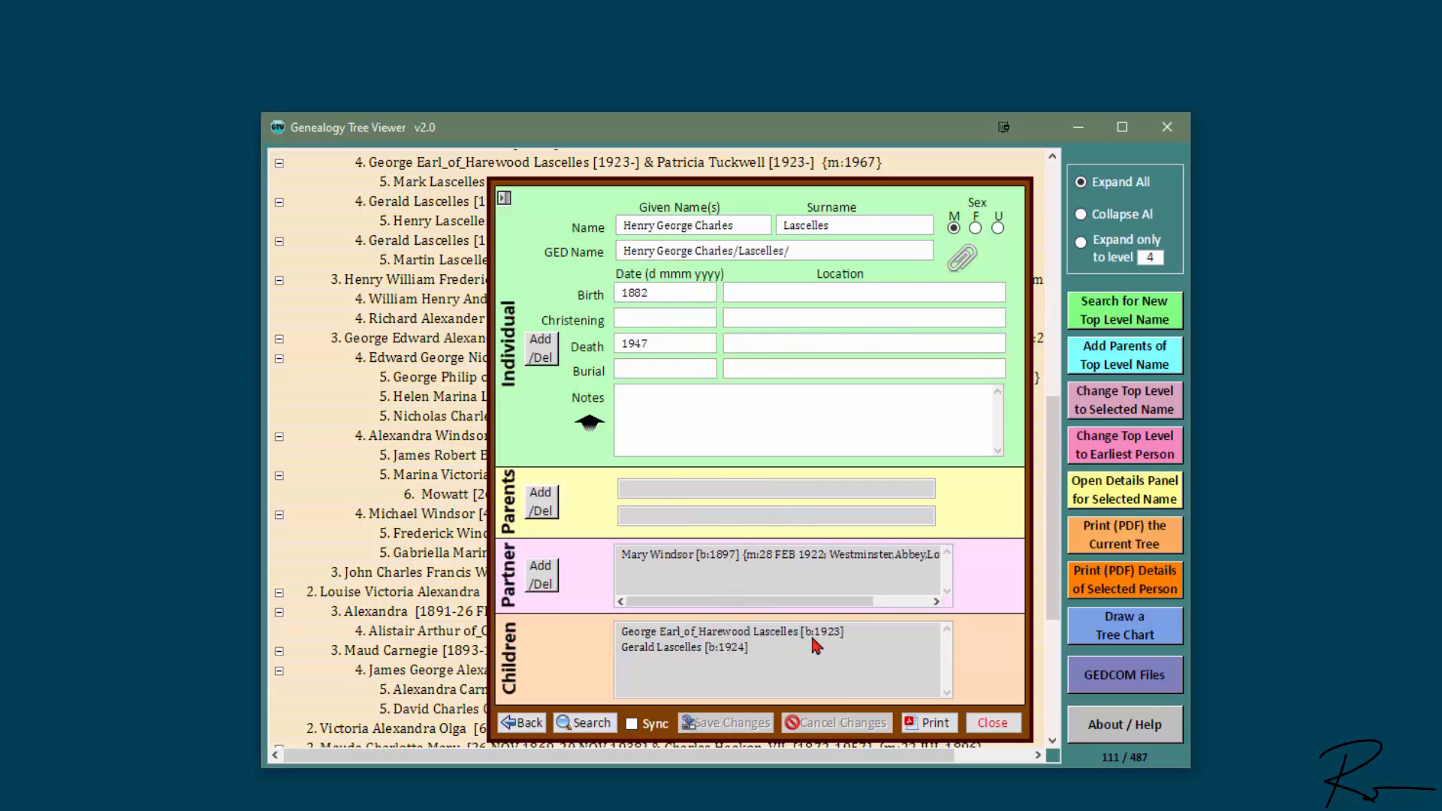
left_click(694, 637)
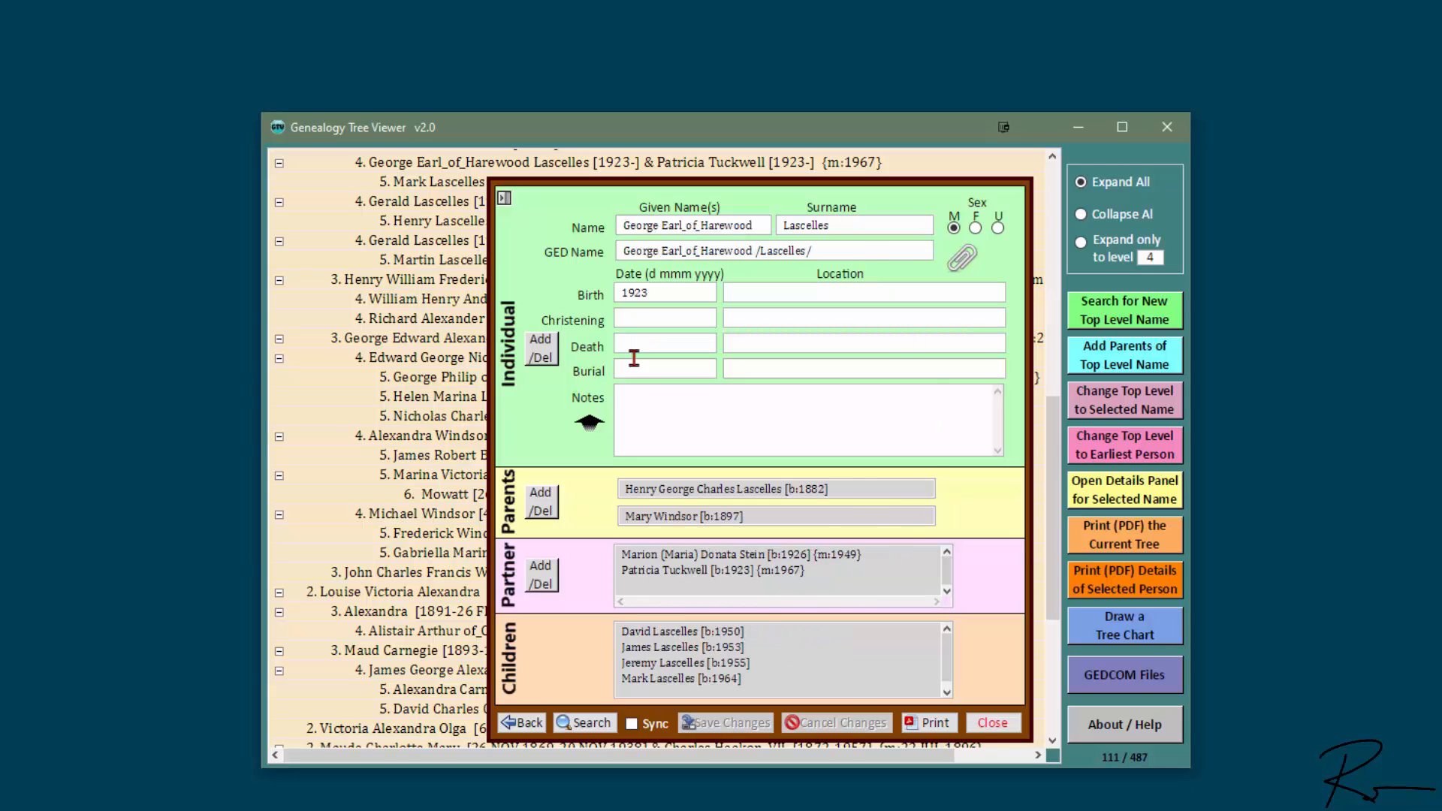
left_click(987, 724)
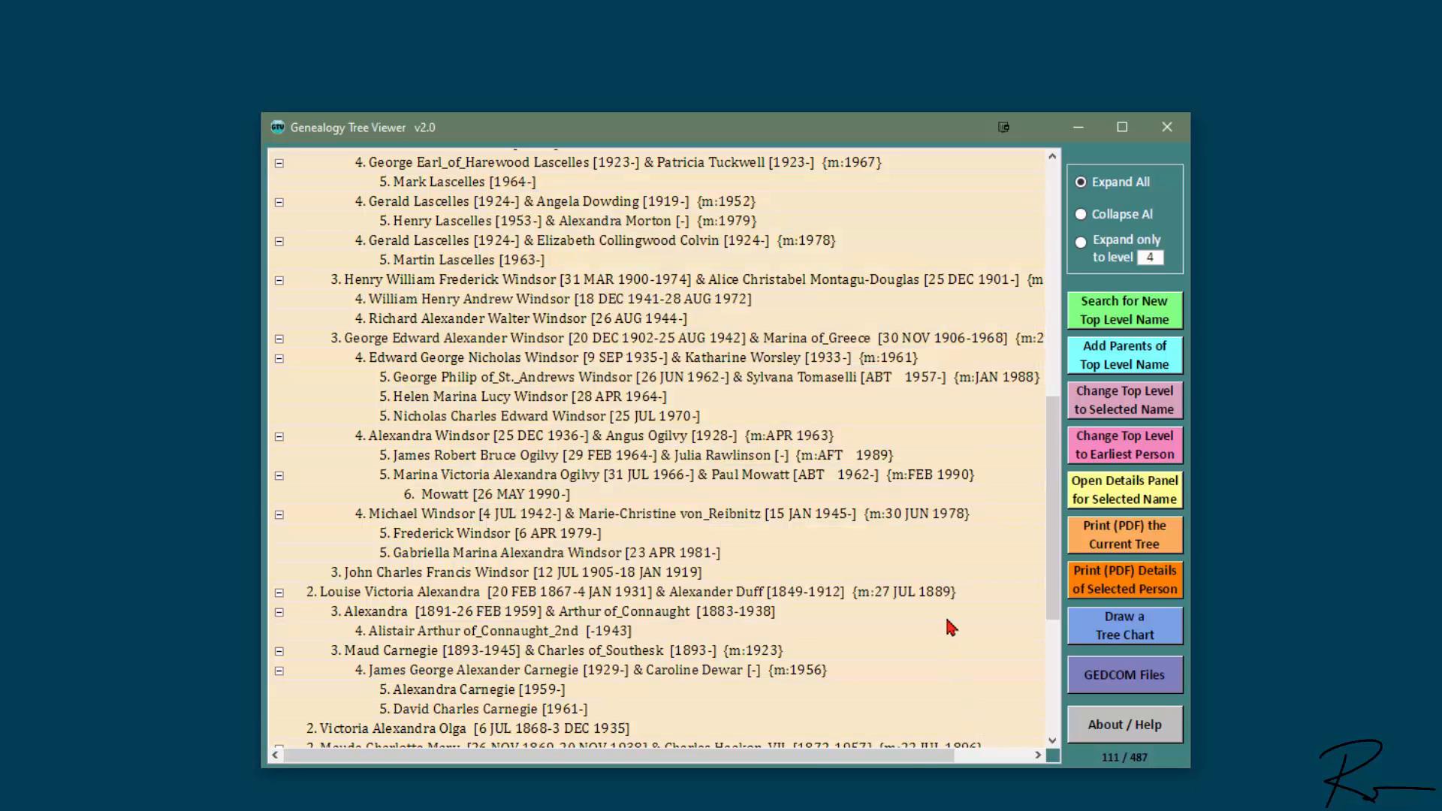
Step: Start a new empty GEDCOM file, deleting the old tree, its place names and surnames
left_click(1166, 676)
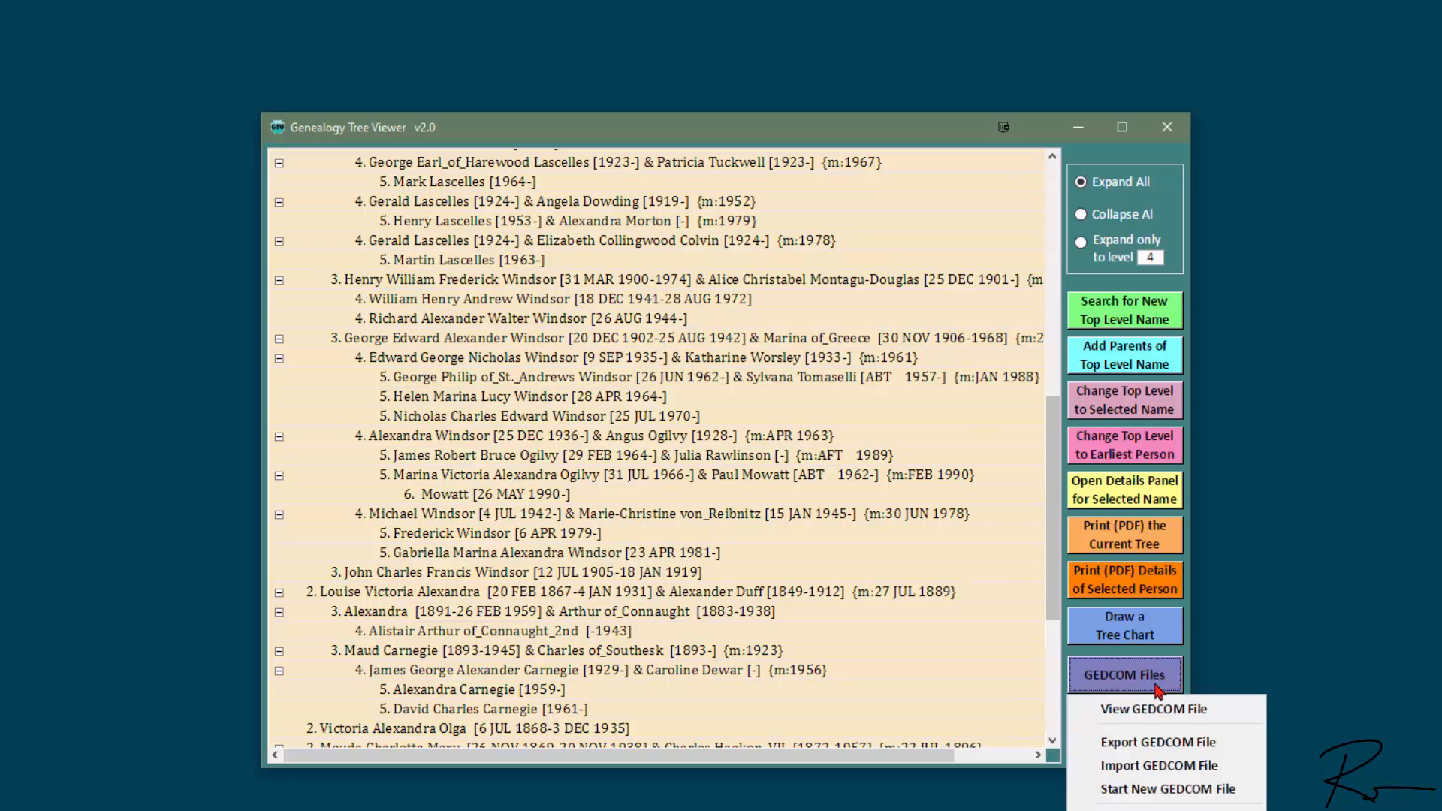
left_click(1236, 790)
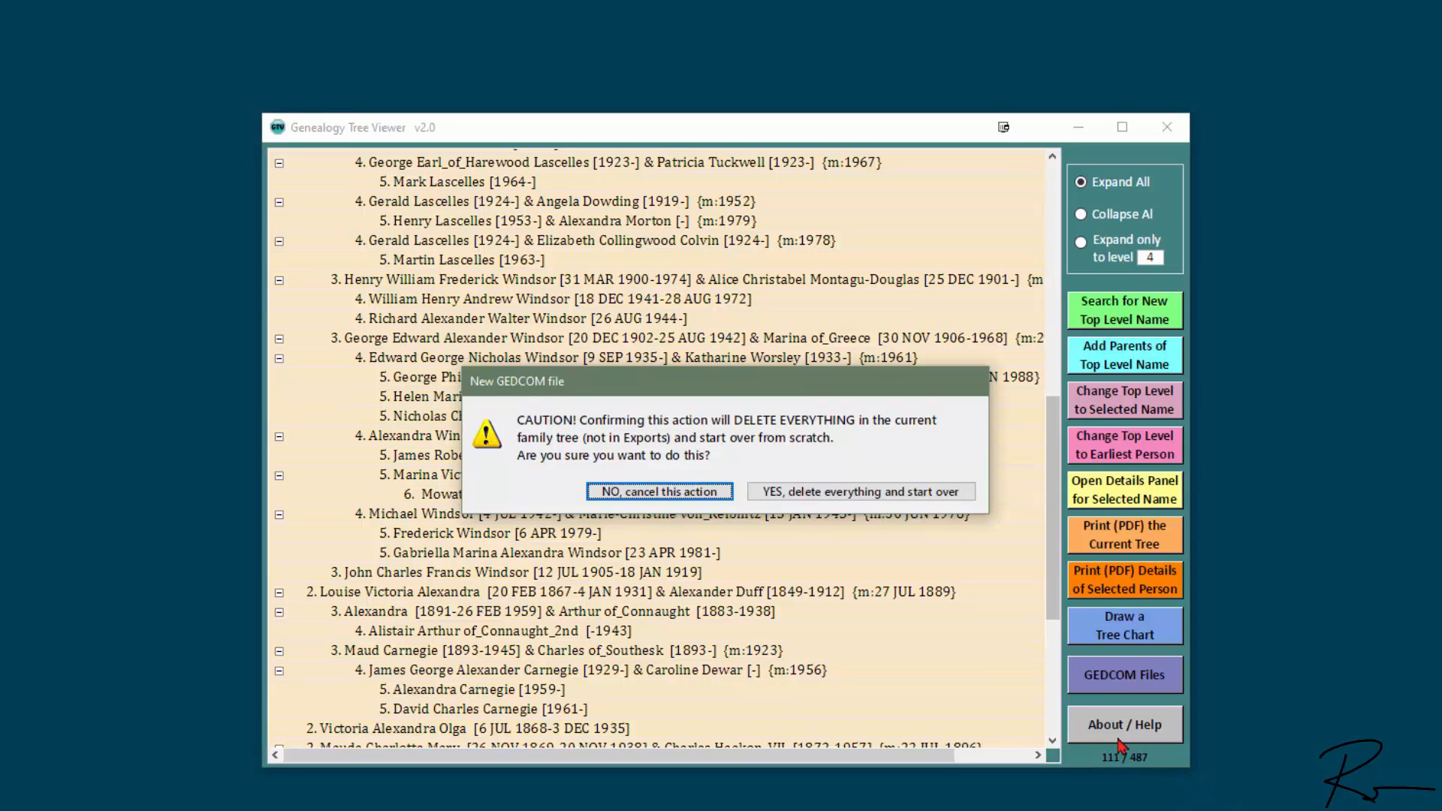
left_click(907, 494)
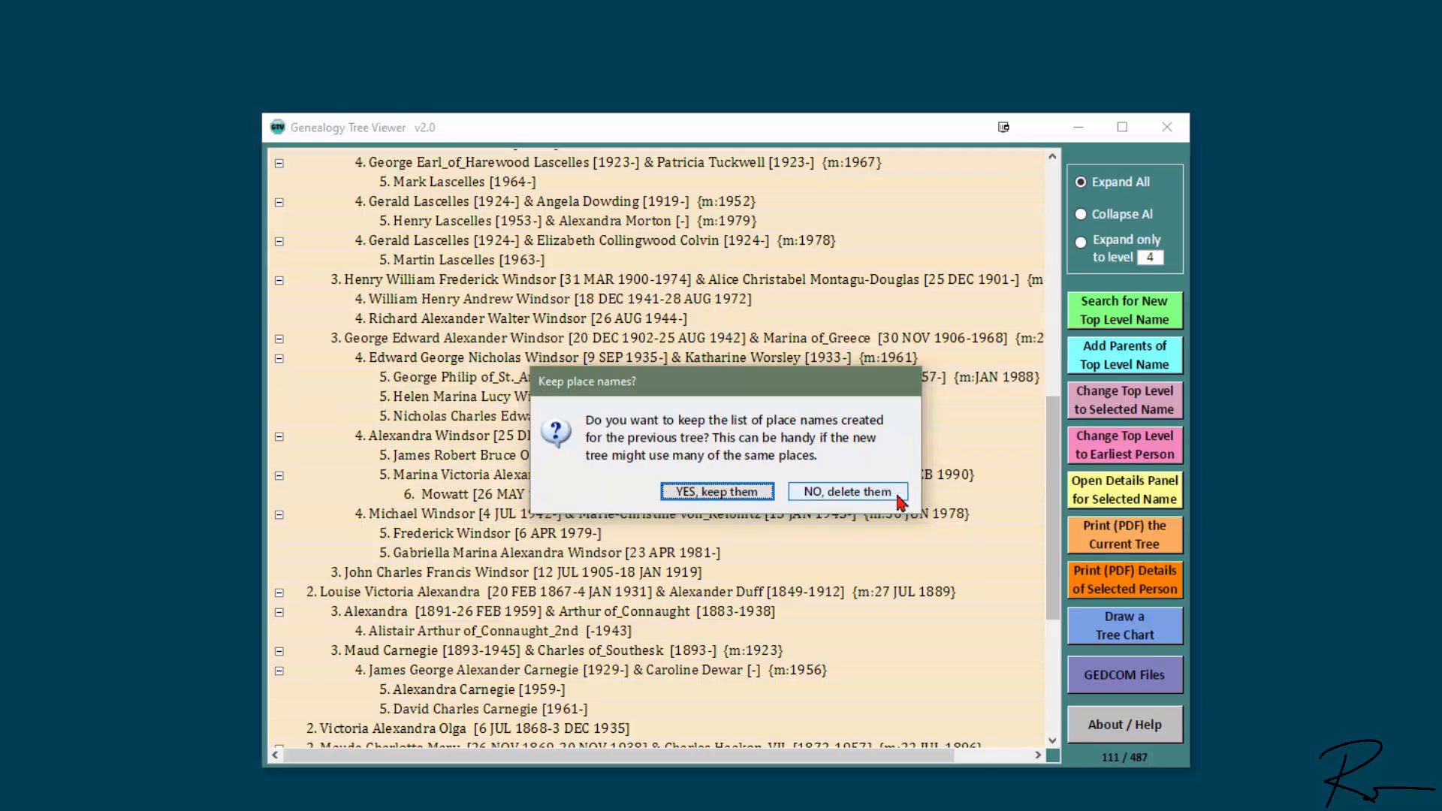
left_click(903, 489)
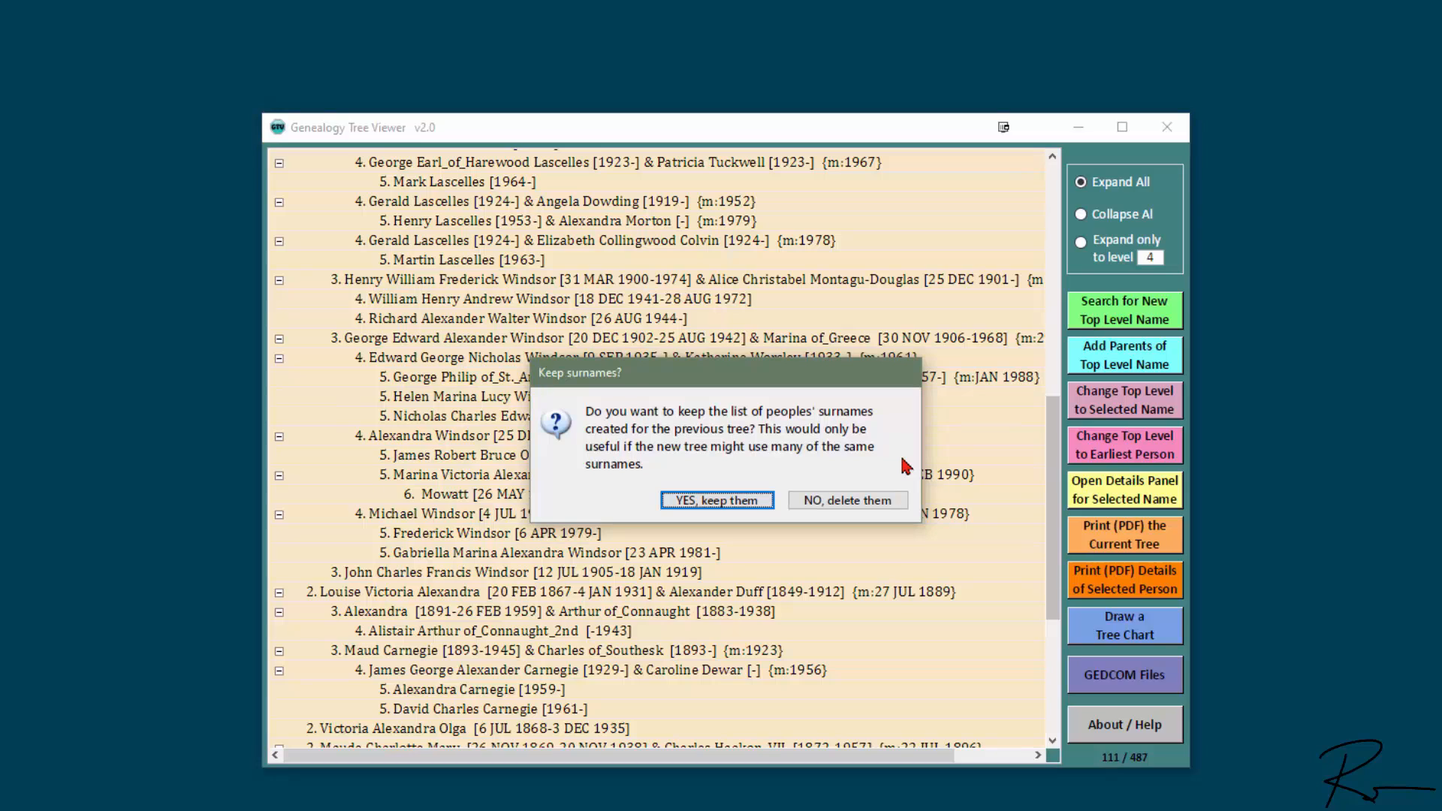
left_click(895, 502)
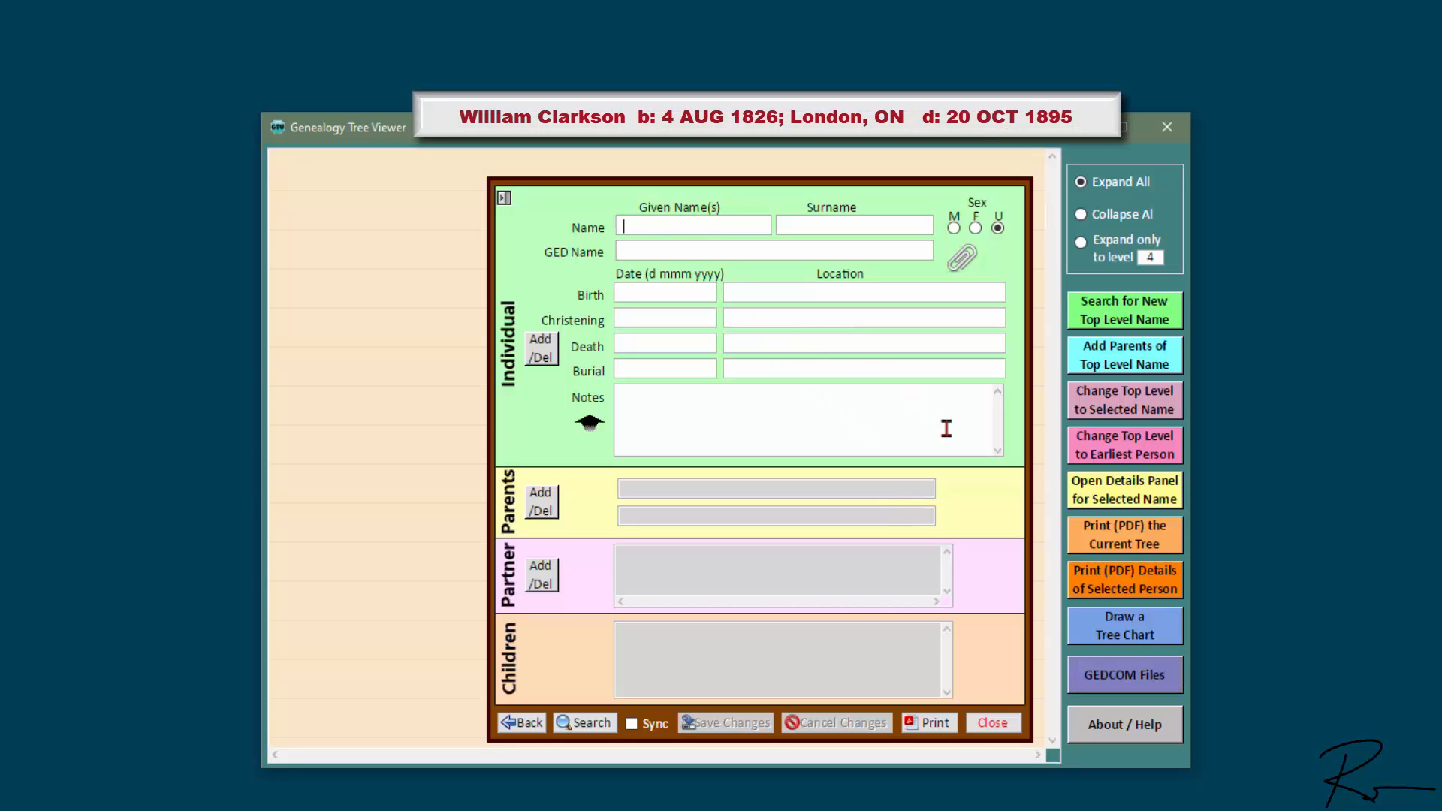
Step: Enter William Clarkson as male, born 4 AUG 1826 in London, ON
type("William")
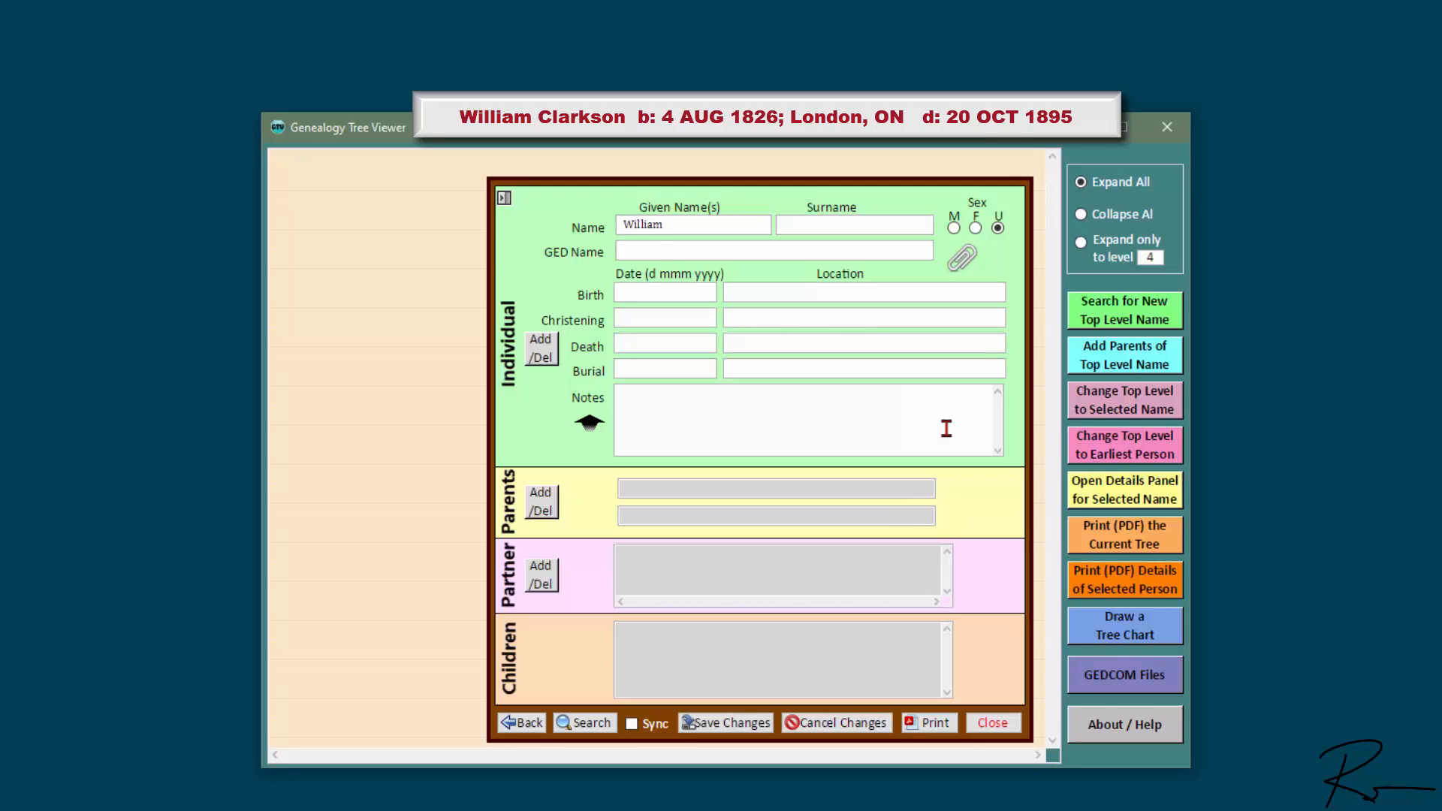
key("Tab")
type("Clarkson")
key("Tab")
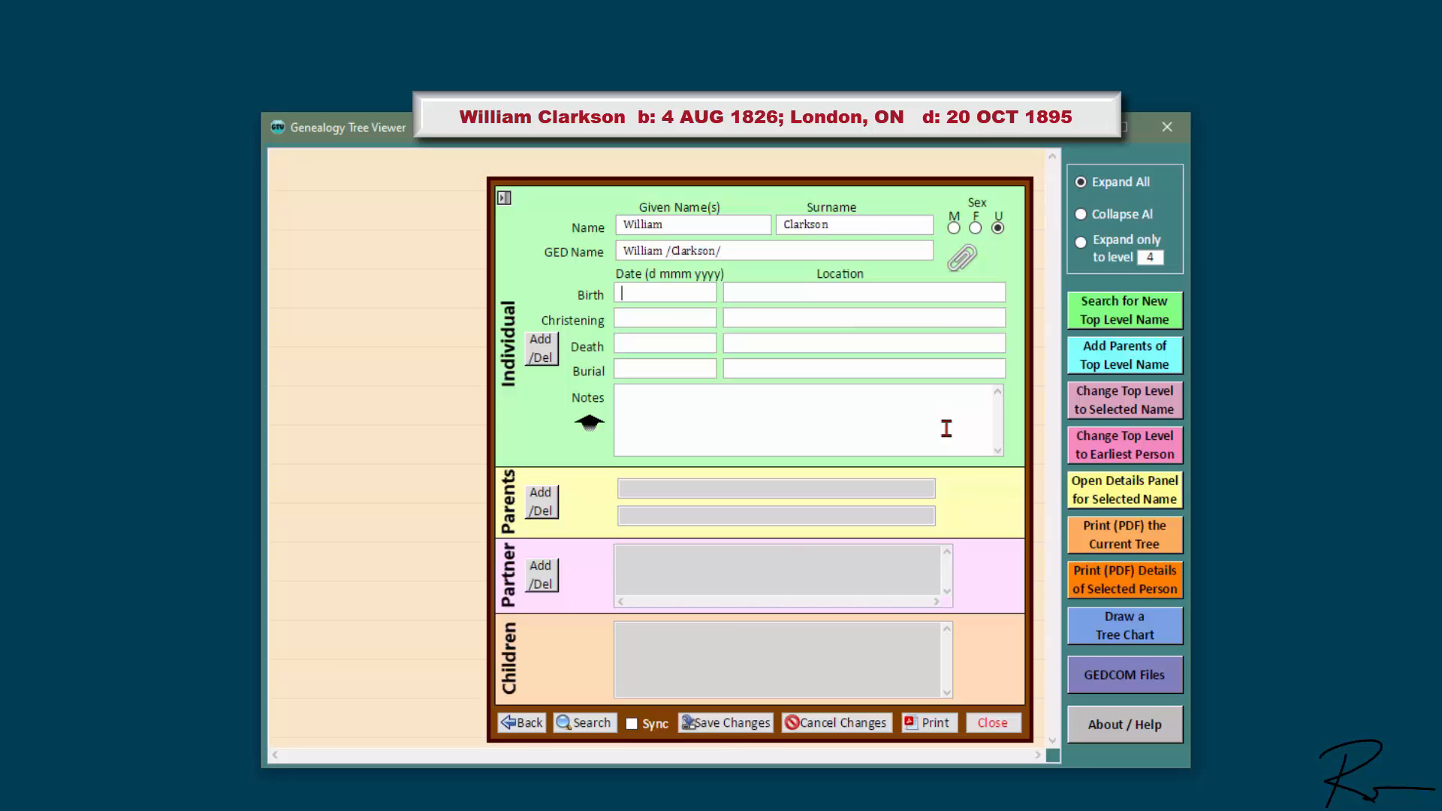
left_click(954, 230)
type("4 AUG")
type(" 1826")
type("London")
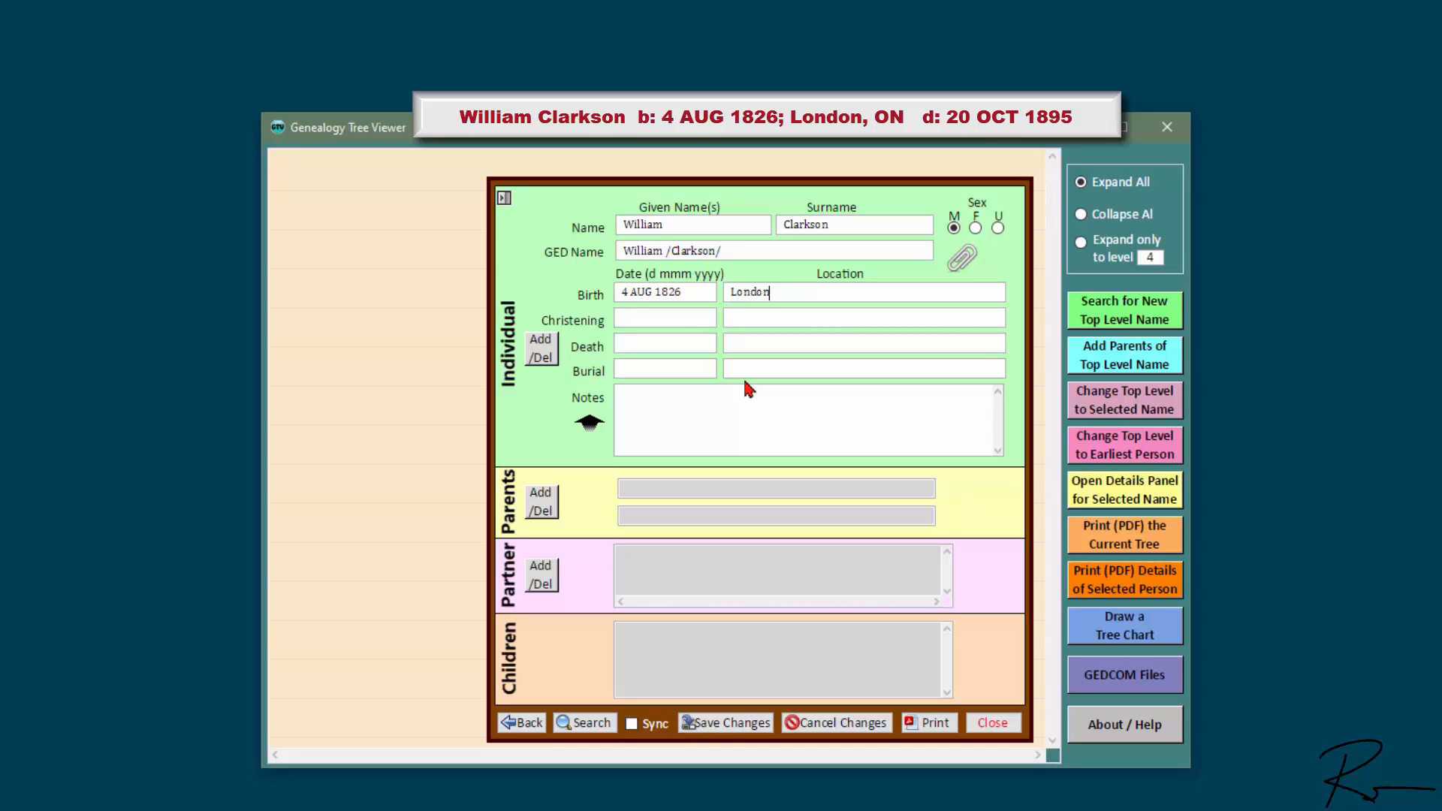
type(", ON")
key("Tab")
Step: Add his death on 20 OCT 1895 in London, ON and a 'Nickname: Big Billy' note
type("20 OCT 1895")
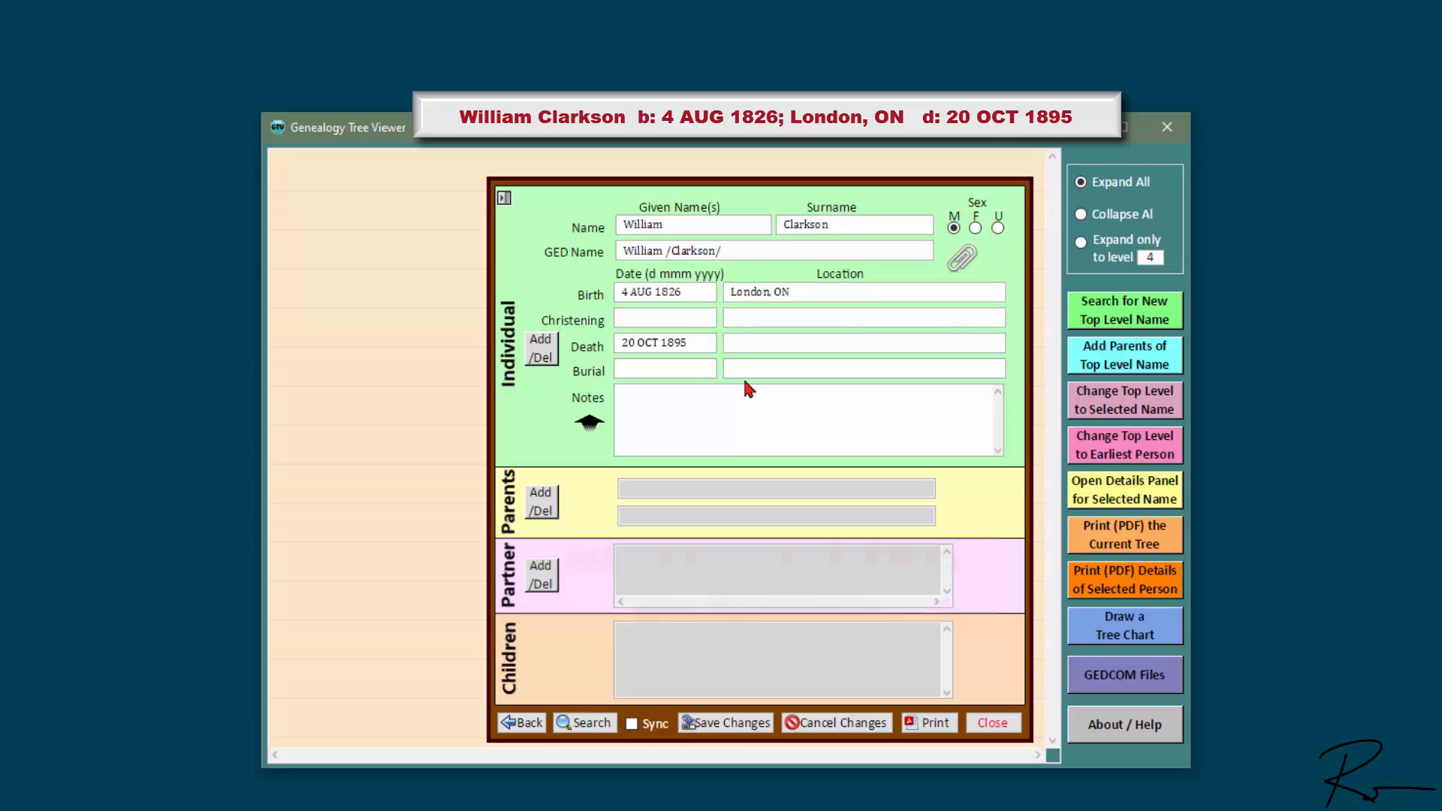
key("Tab")
type("L")
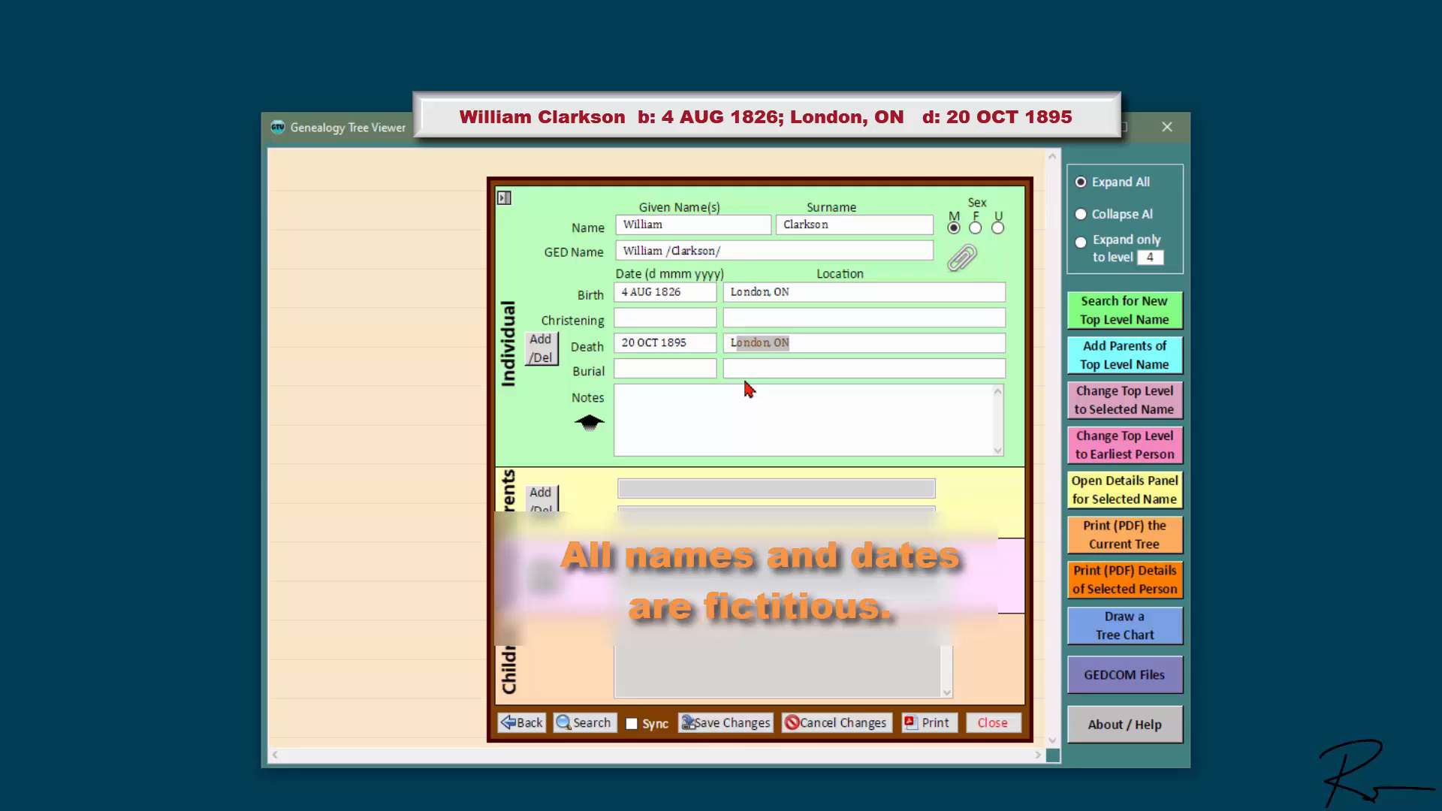
key("Tab")
key("Tab")
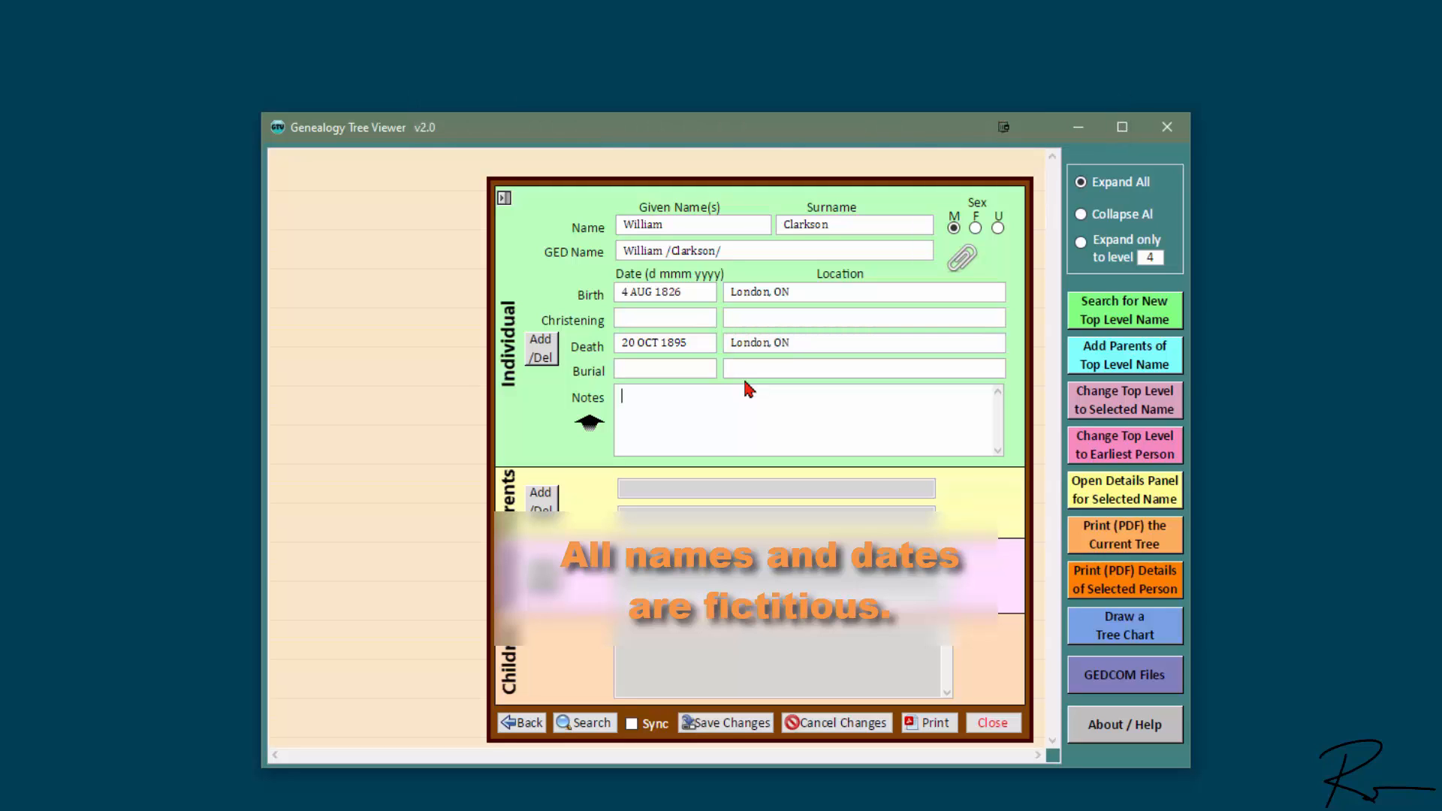
type("Nic")
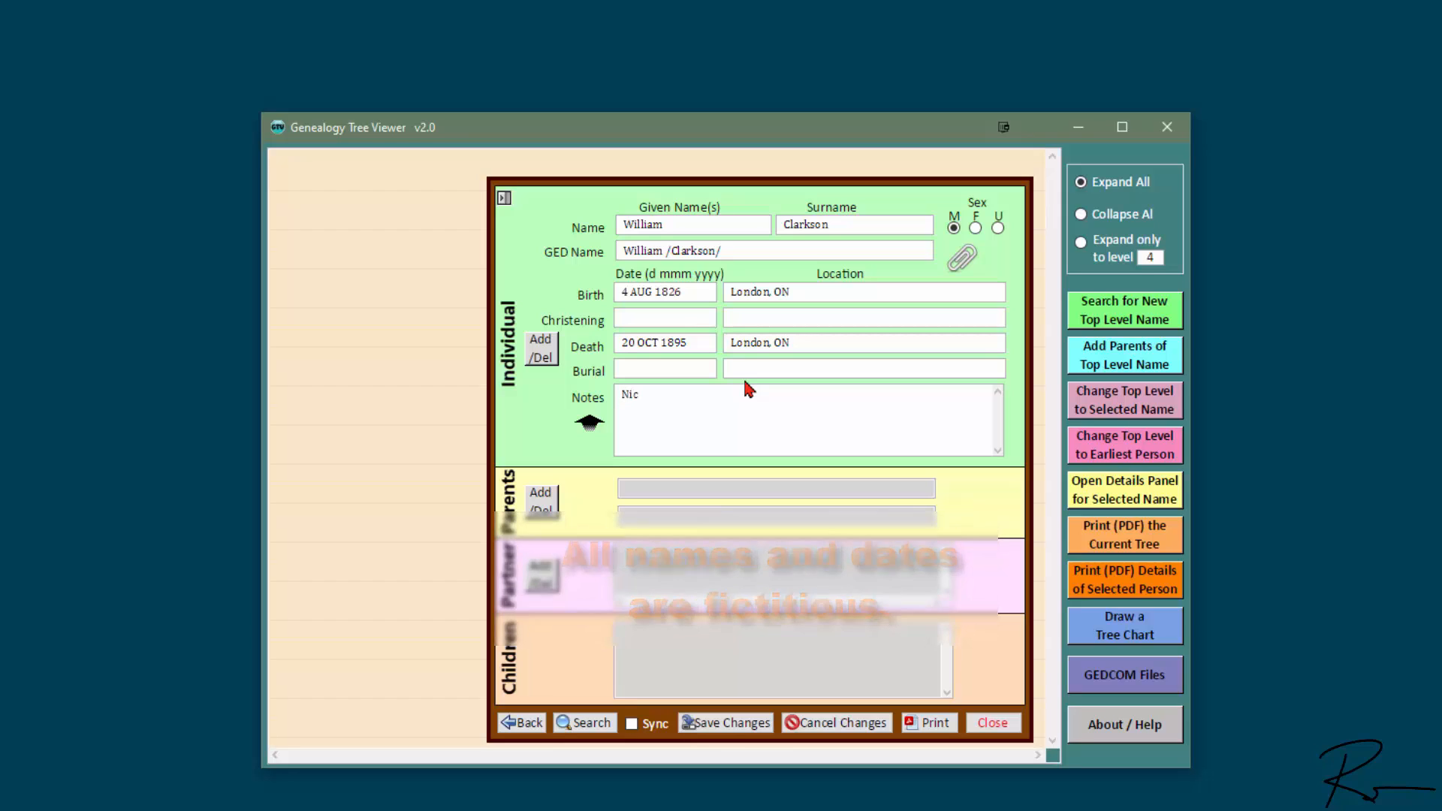
type("kname:")
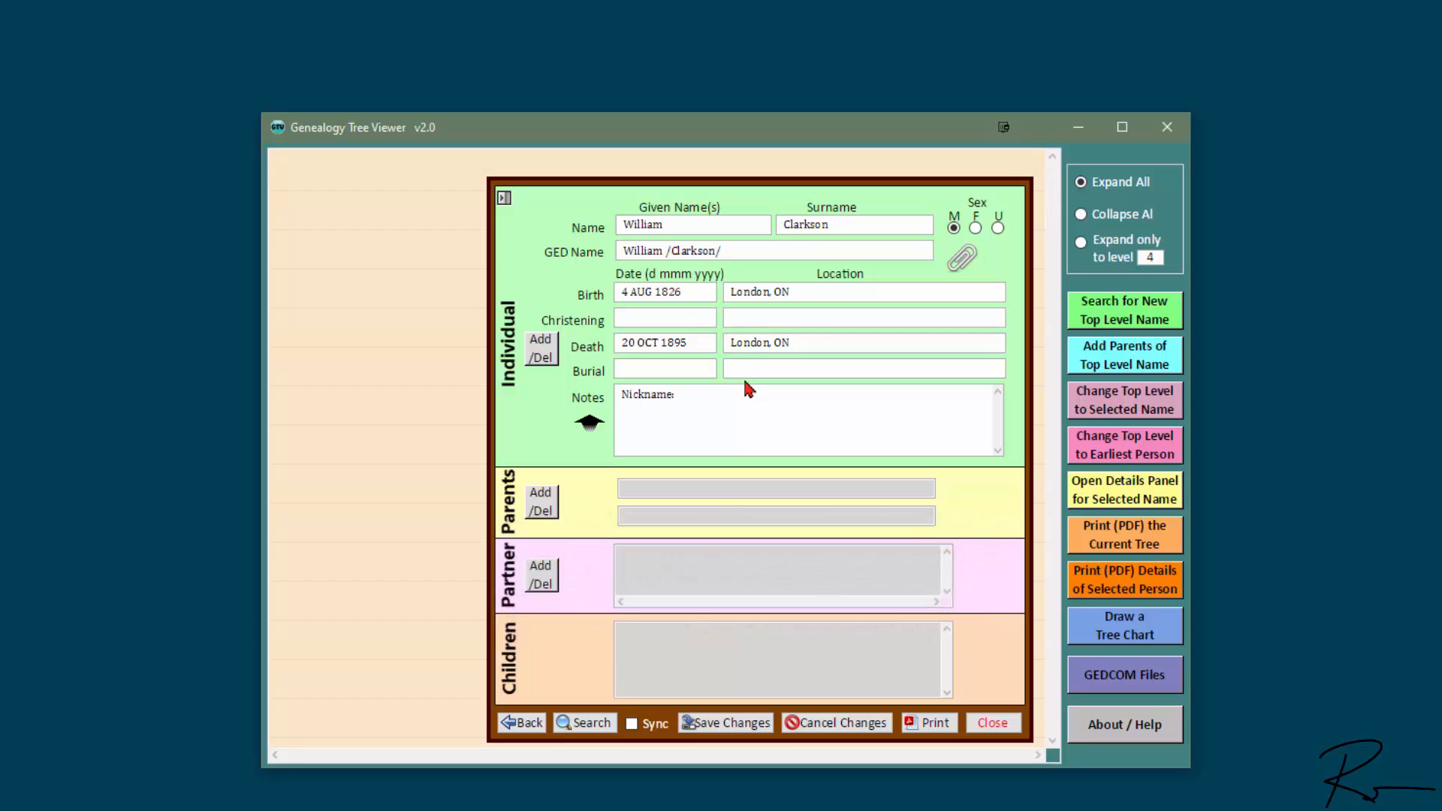
type(" Big Billy")
Step: Review the full 'Nickname: Big Billy' note, close it, and save William's record
left_click(590, 425)
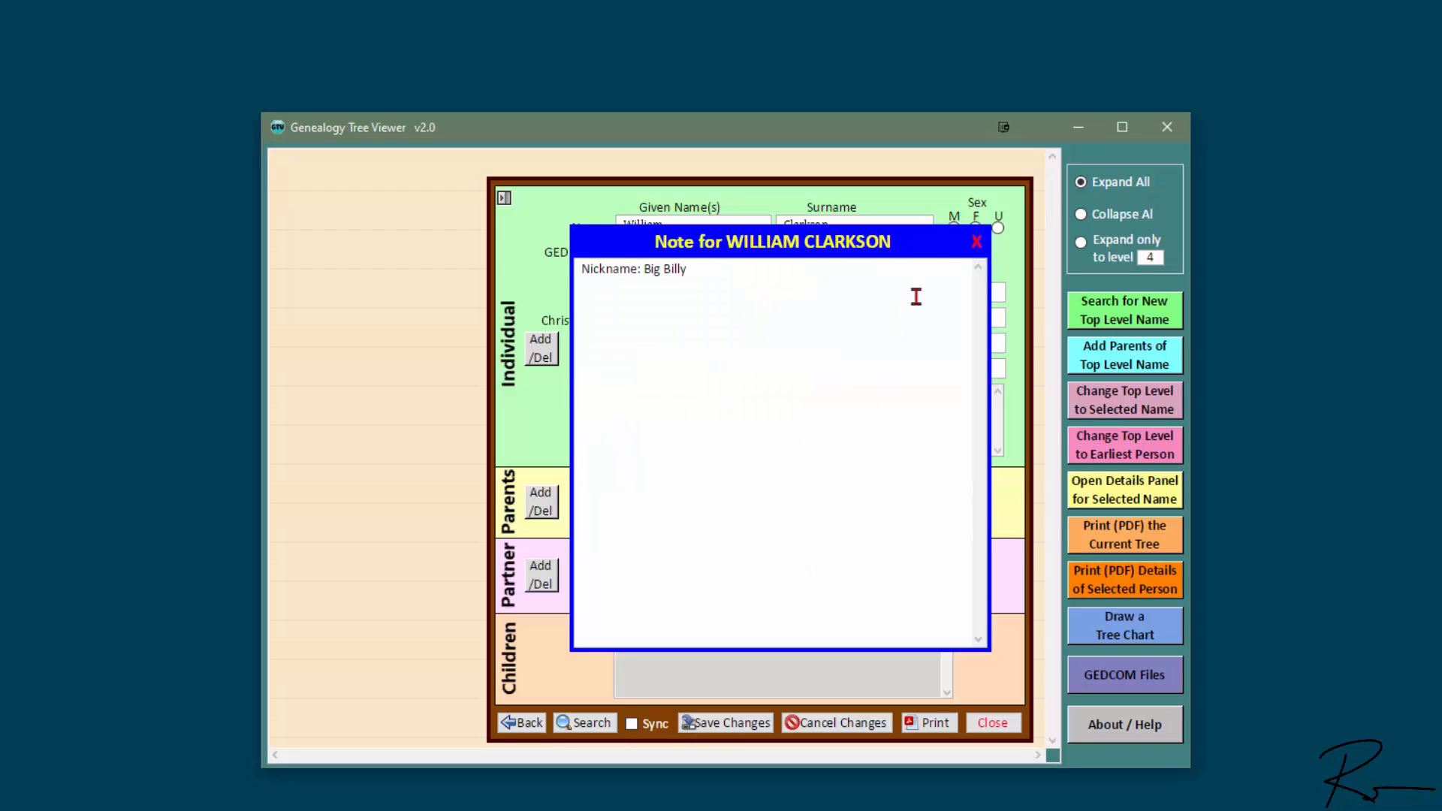
left_click(977, 242)
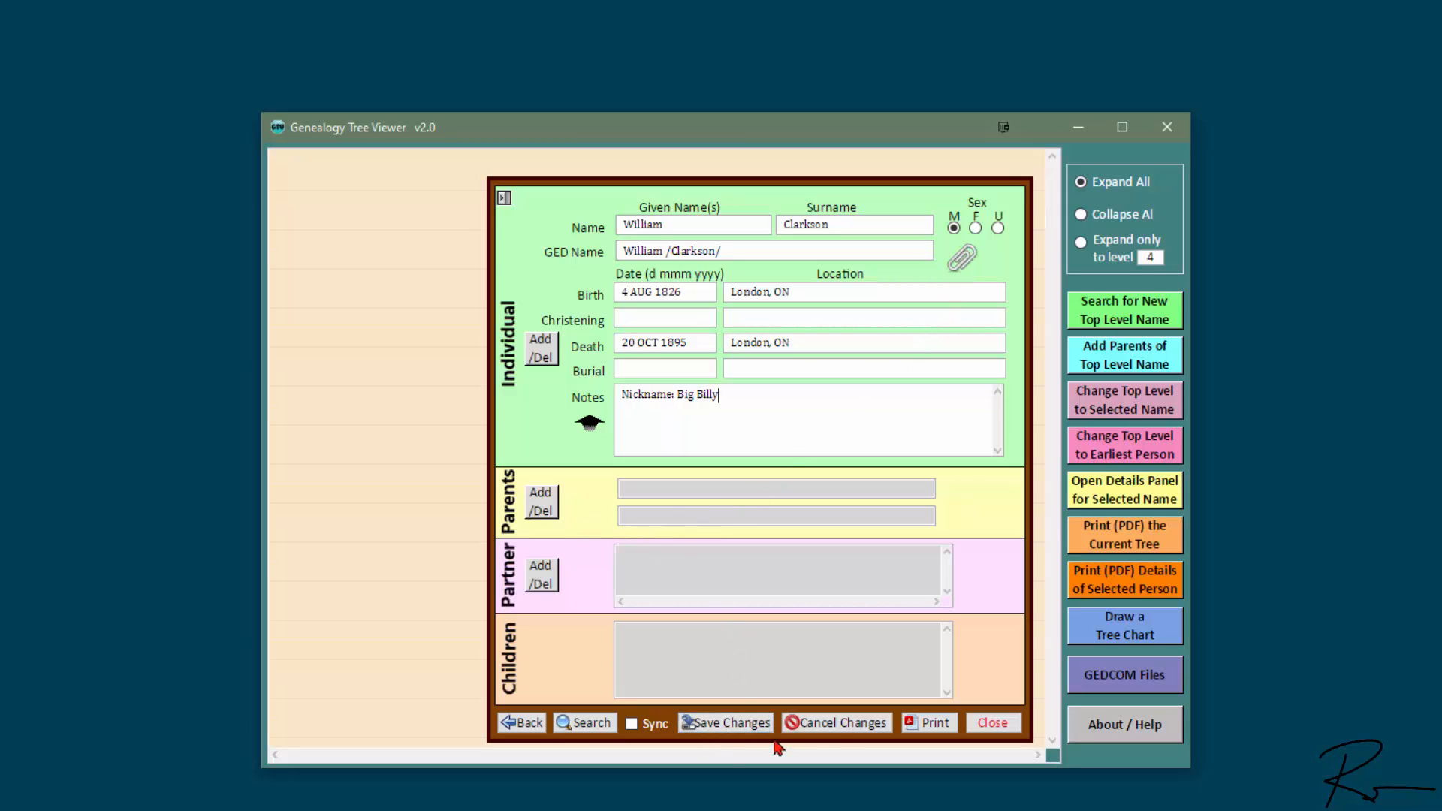
left_click(728, 726)
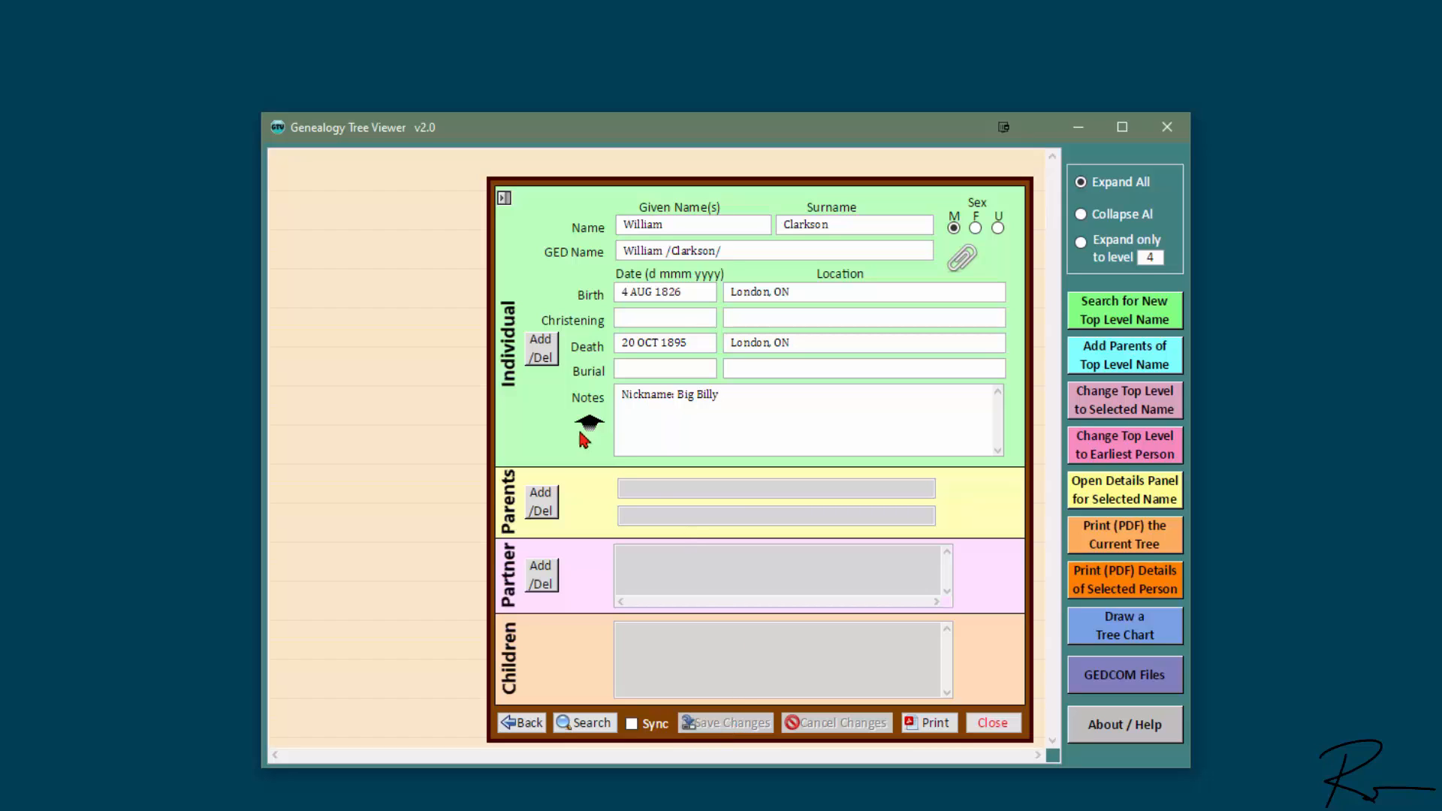
Step: Add and save Sarah Franks, female, born 20 SEP 1830 in Stratford, ON
left_click(547, 353)
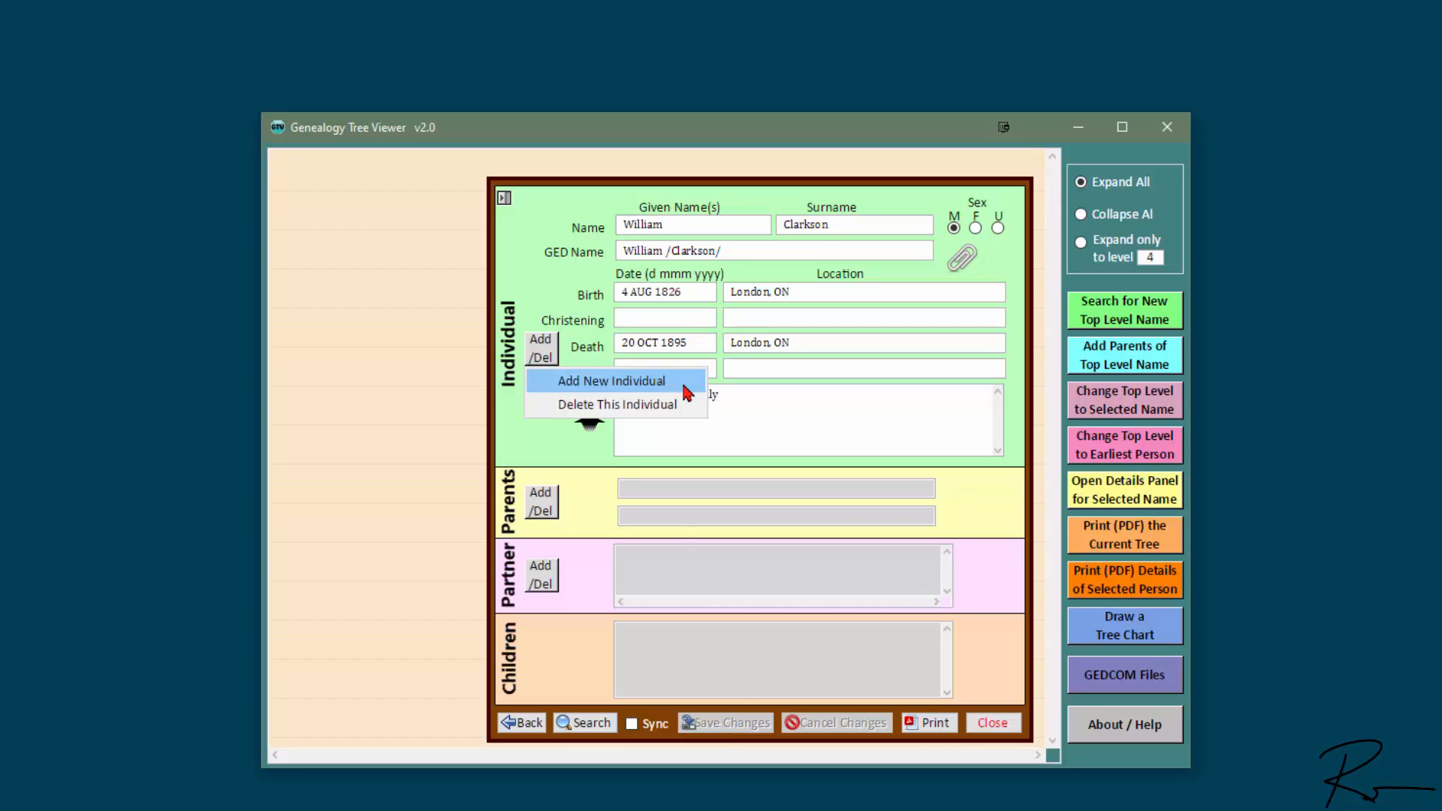
left_click(685, 383)
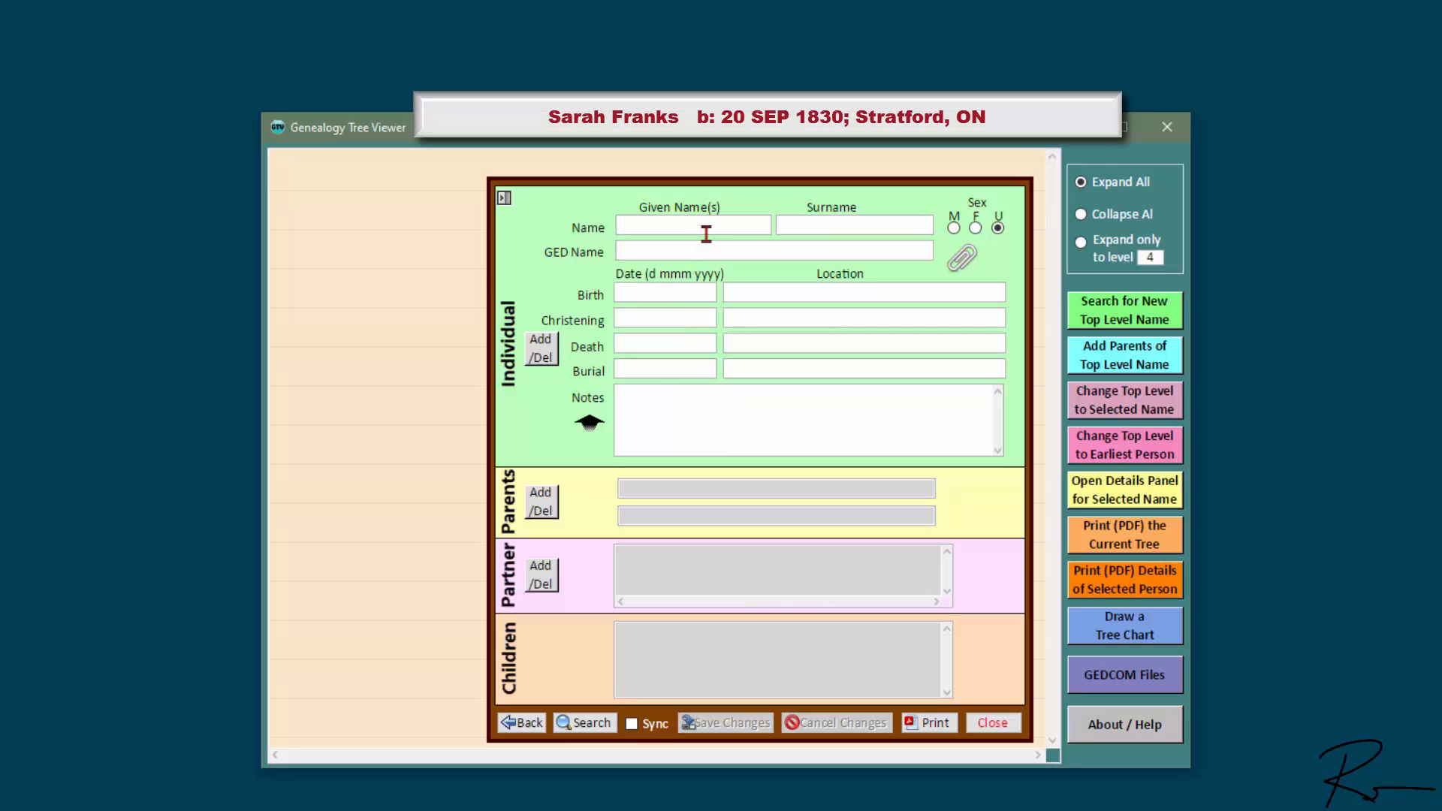
type("Sarah")
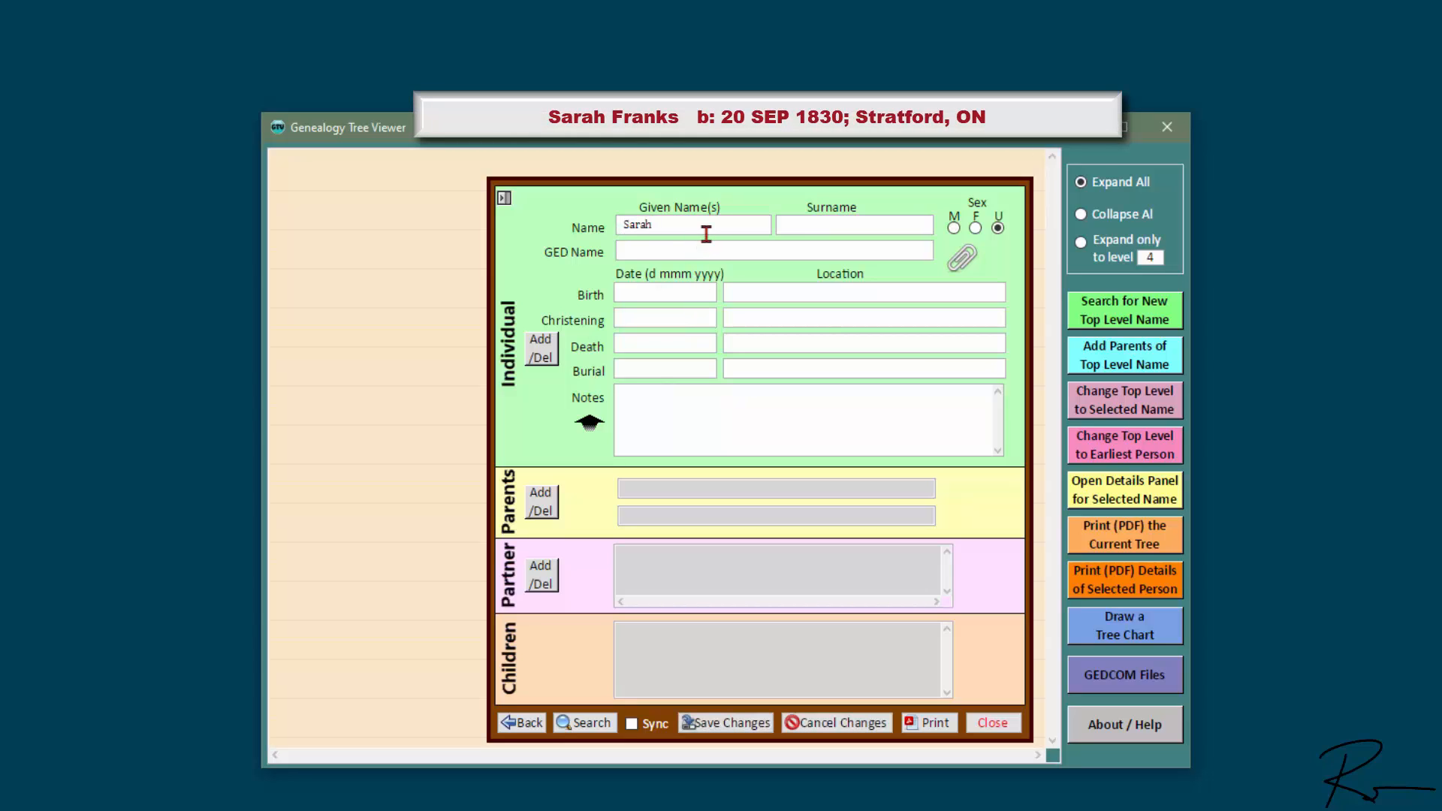
key("Tab")
type("Franks")
left_click(975, 228)
left_click(681, 296)
type("20 SEP")
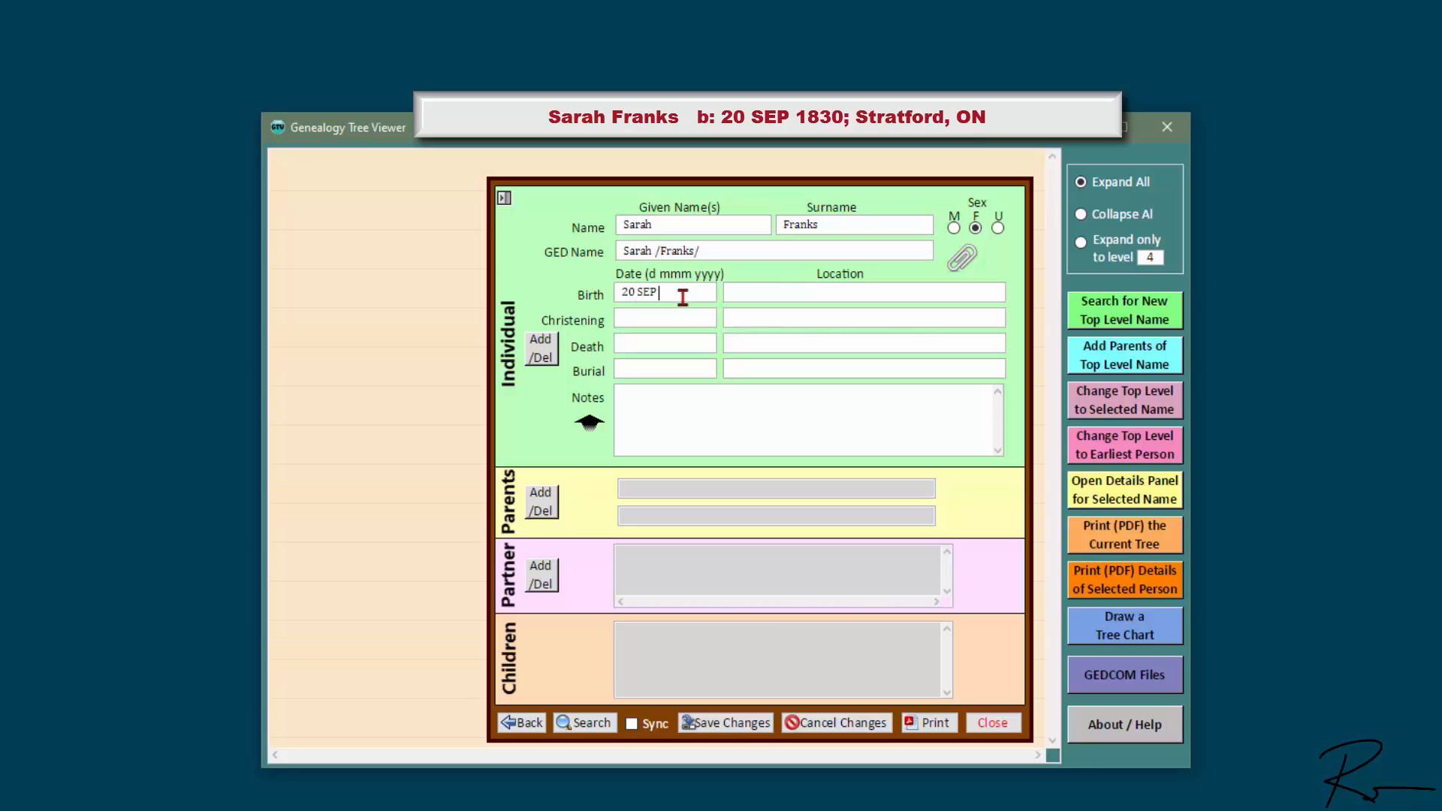
type(" 1830")
type("Stratfor")
type("d, ON")
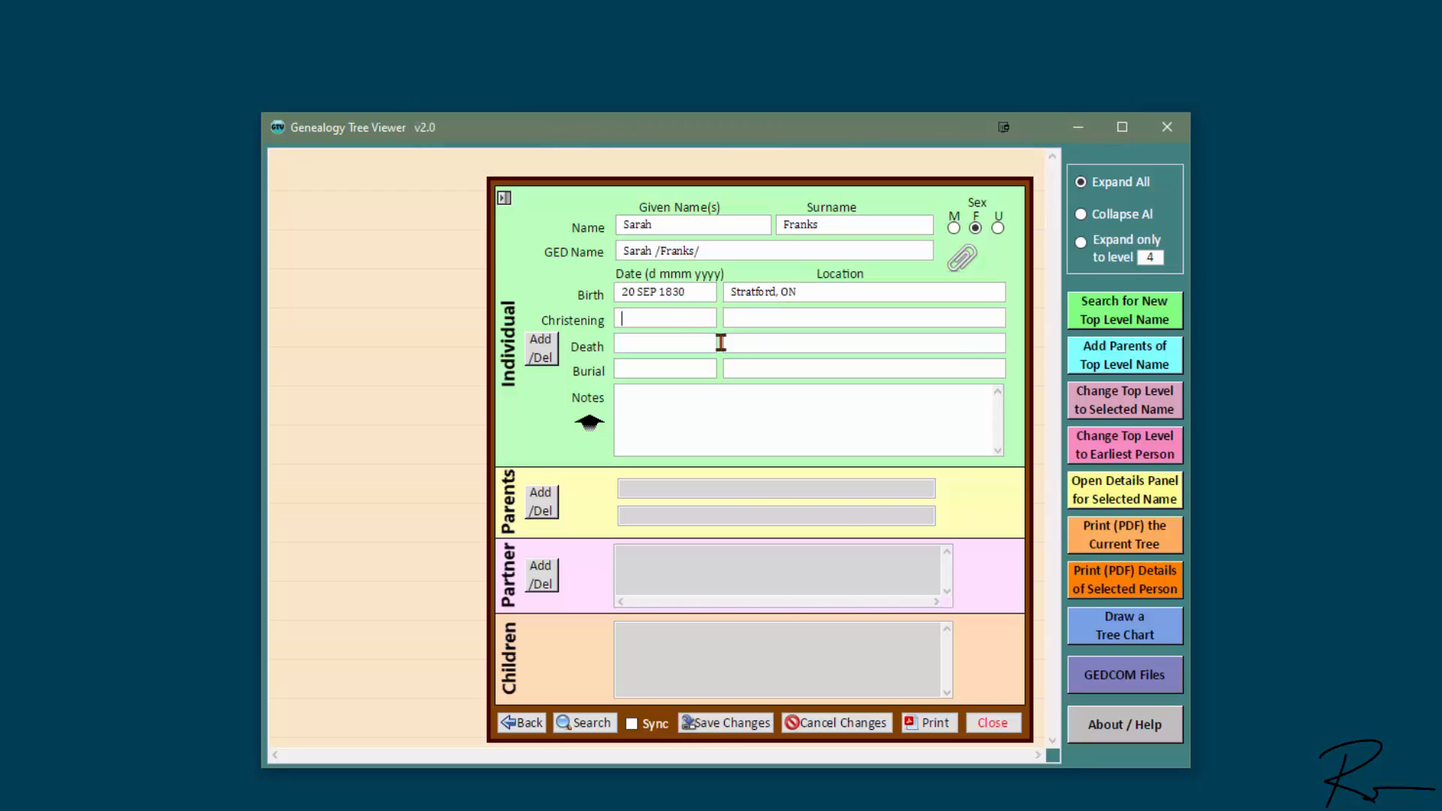
left_click(764, 728)
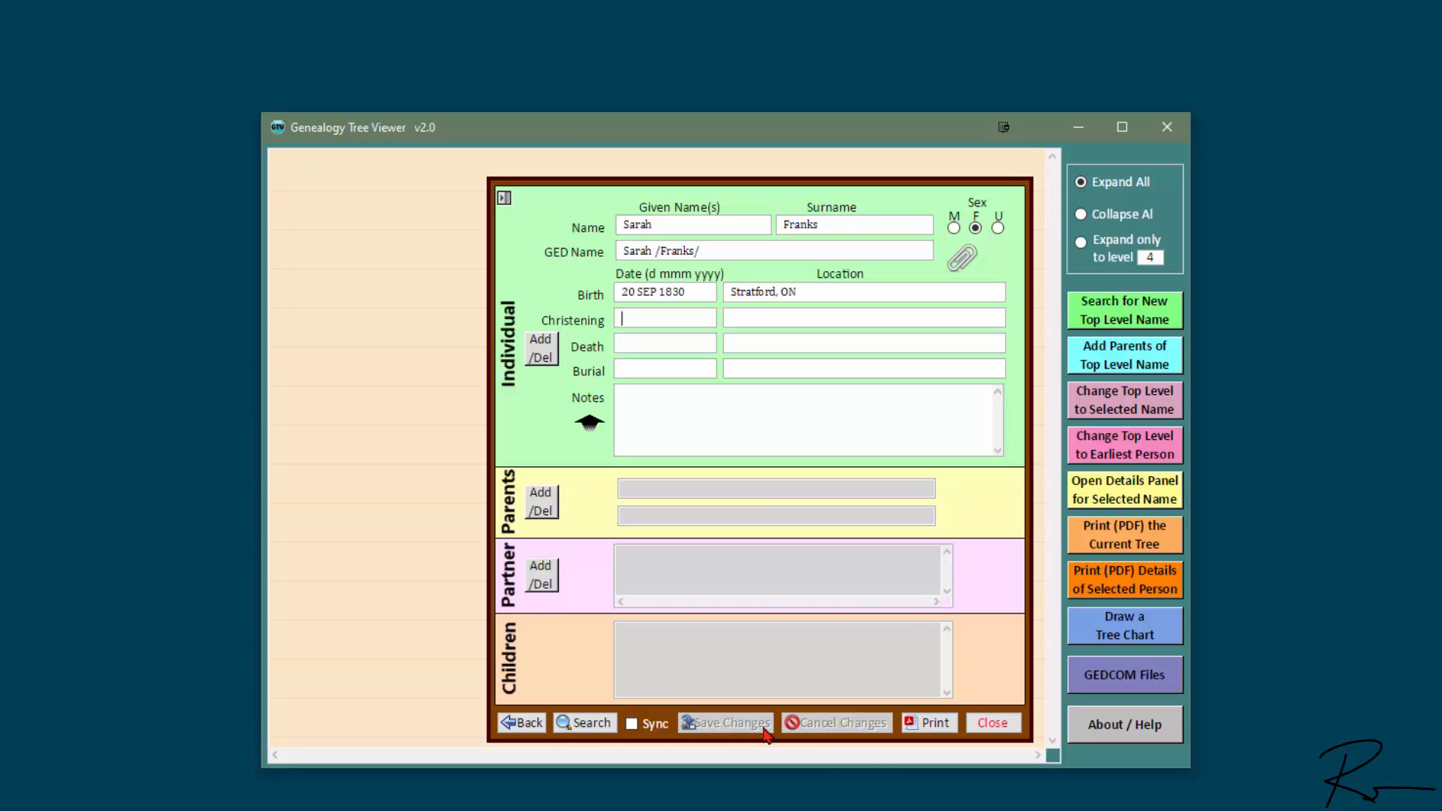
Step: Link William Clarkson as Sarah's partner, married 30 JUN 1849 in London, ON, and open his record
left_click(549, 580)
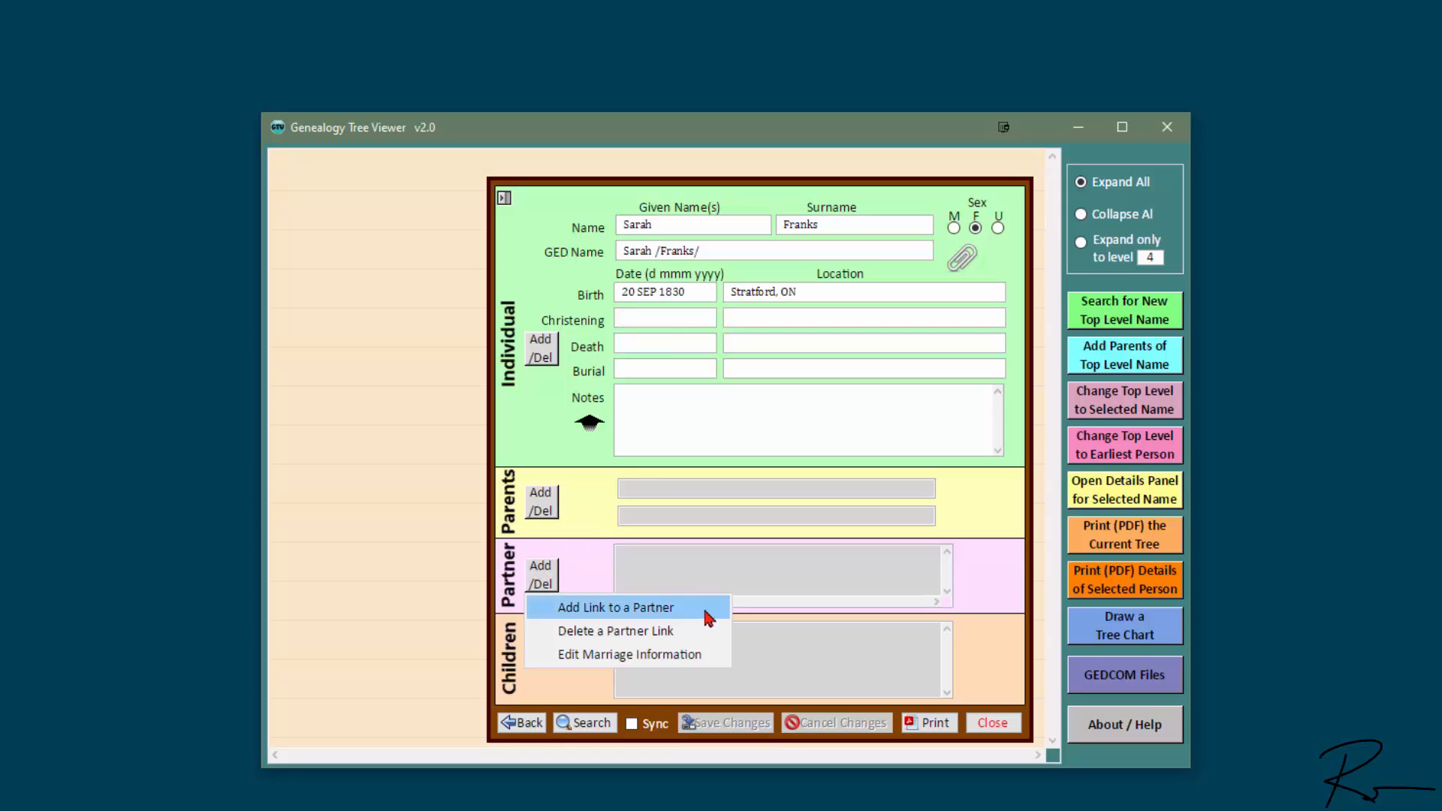
left_click(708, 608)
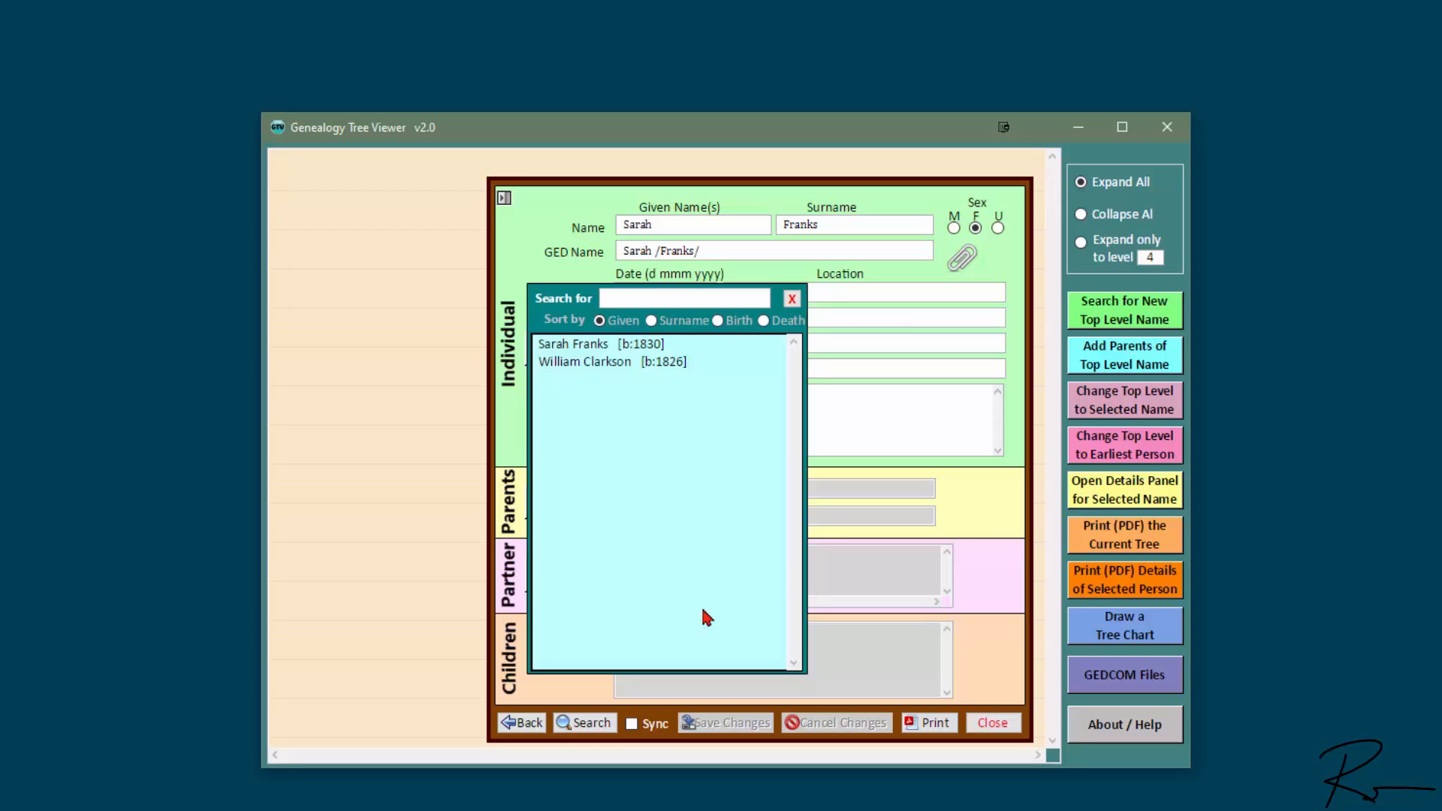
double_click(607, 362)
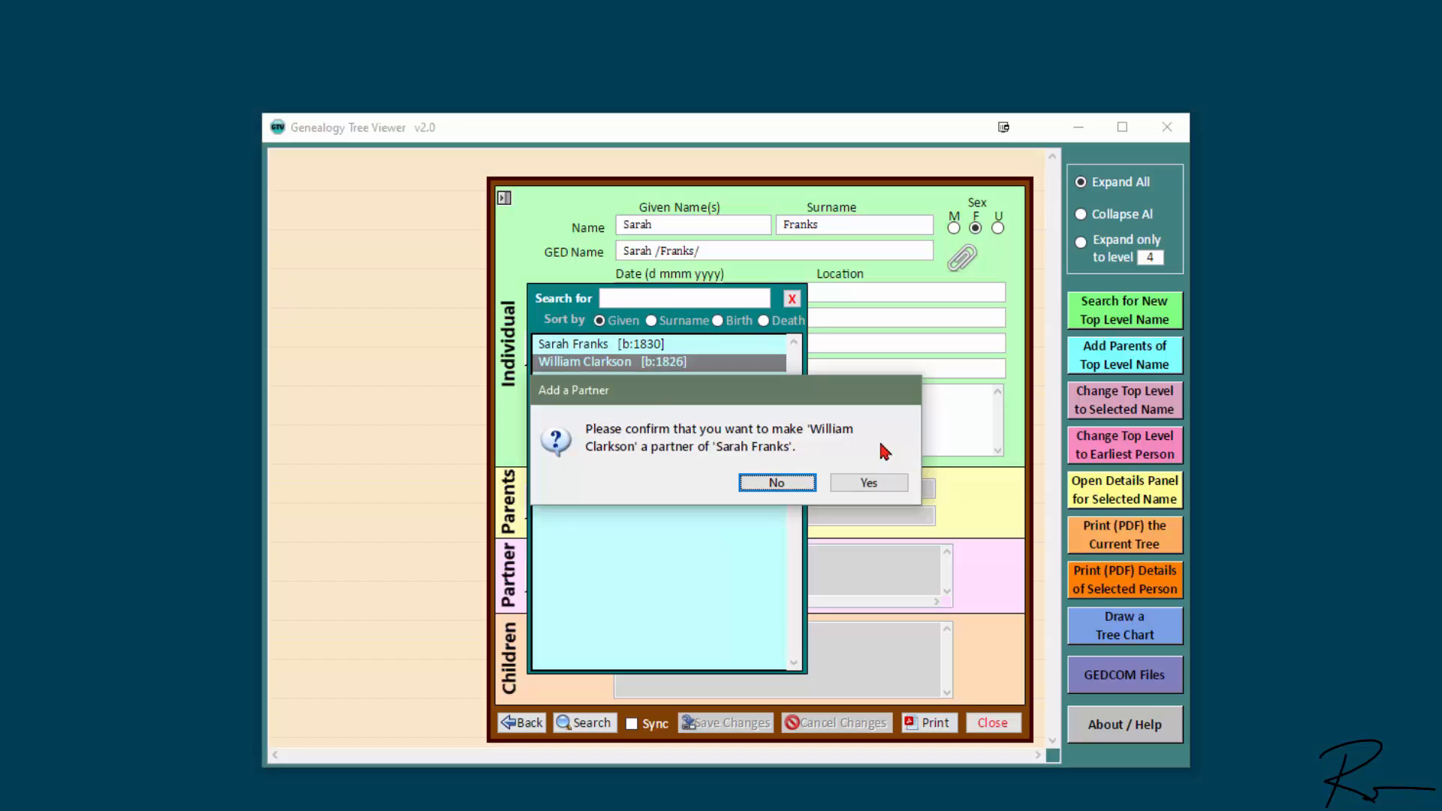
left_click(885, 490)
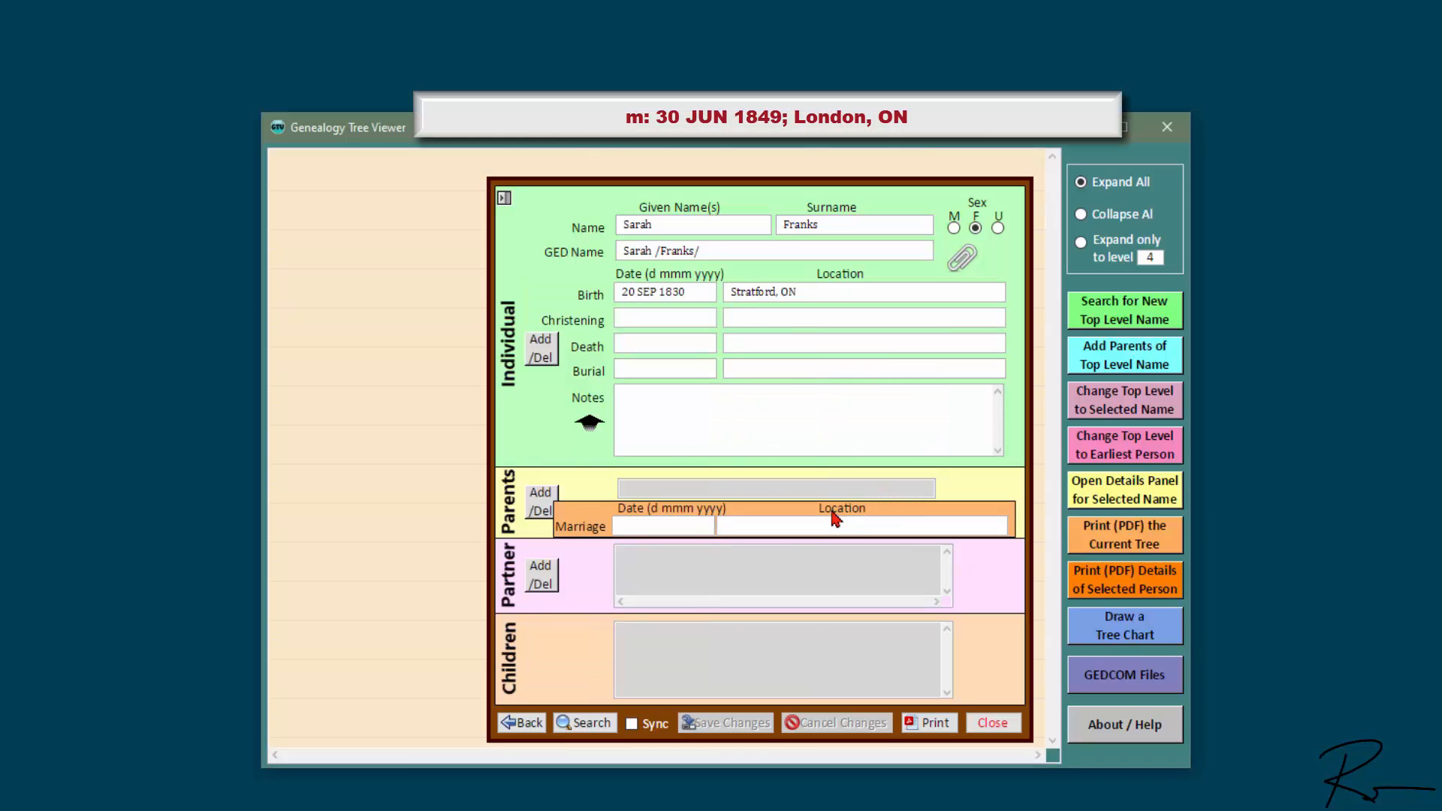
type("30 JUN")
type(" 18")
type("49")
type("London, ON")
key("Return")
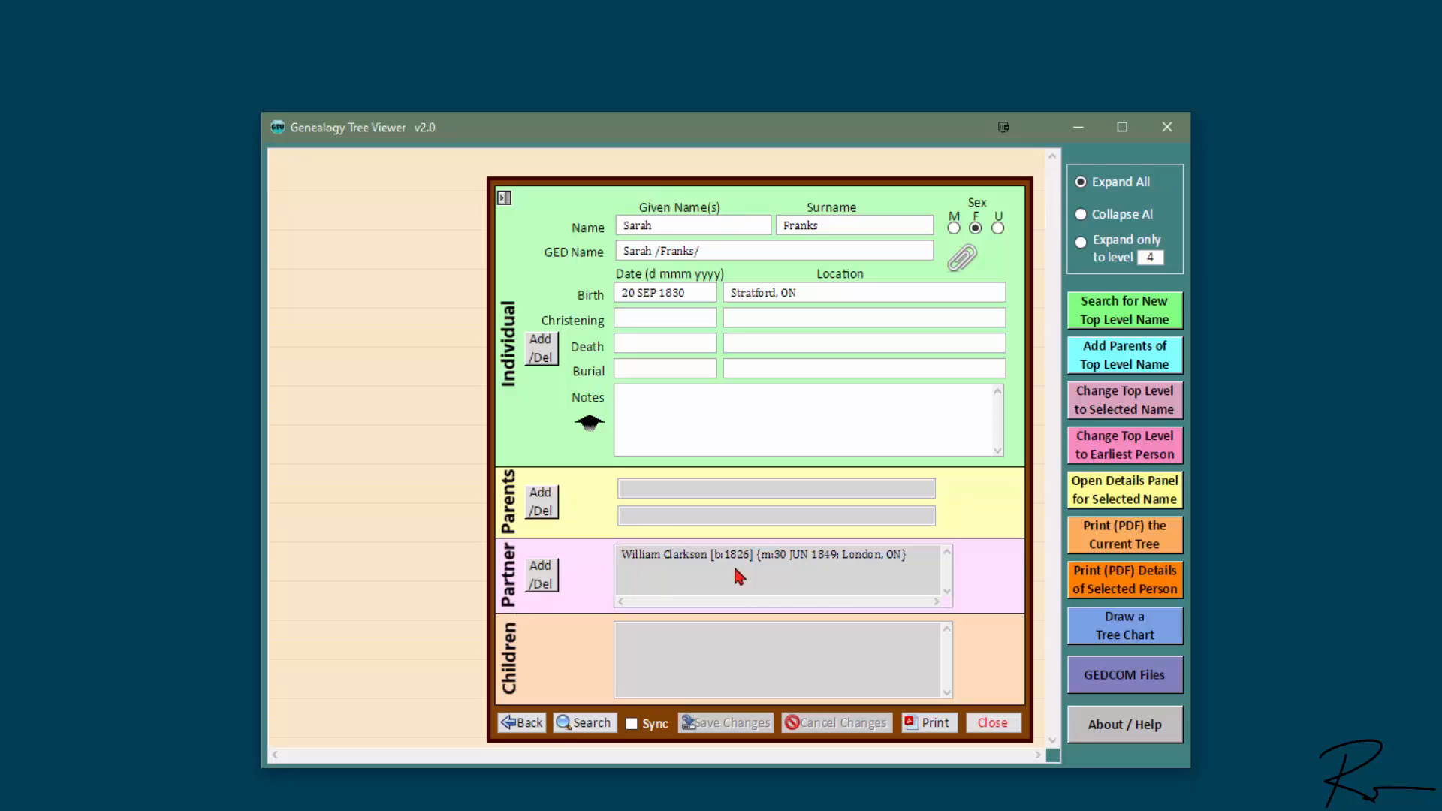
double_click(680, 560)
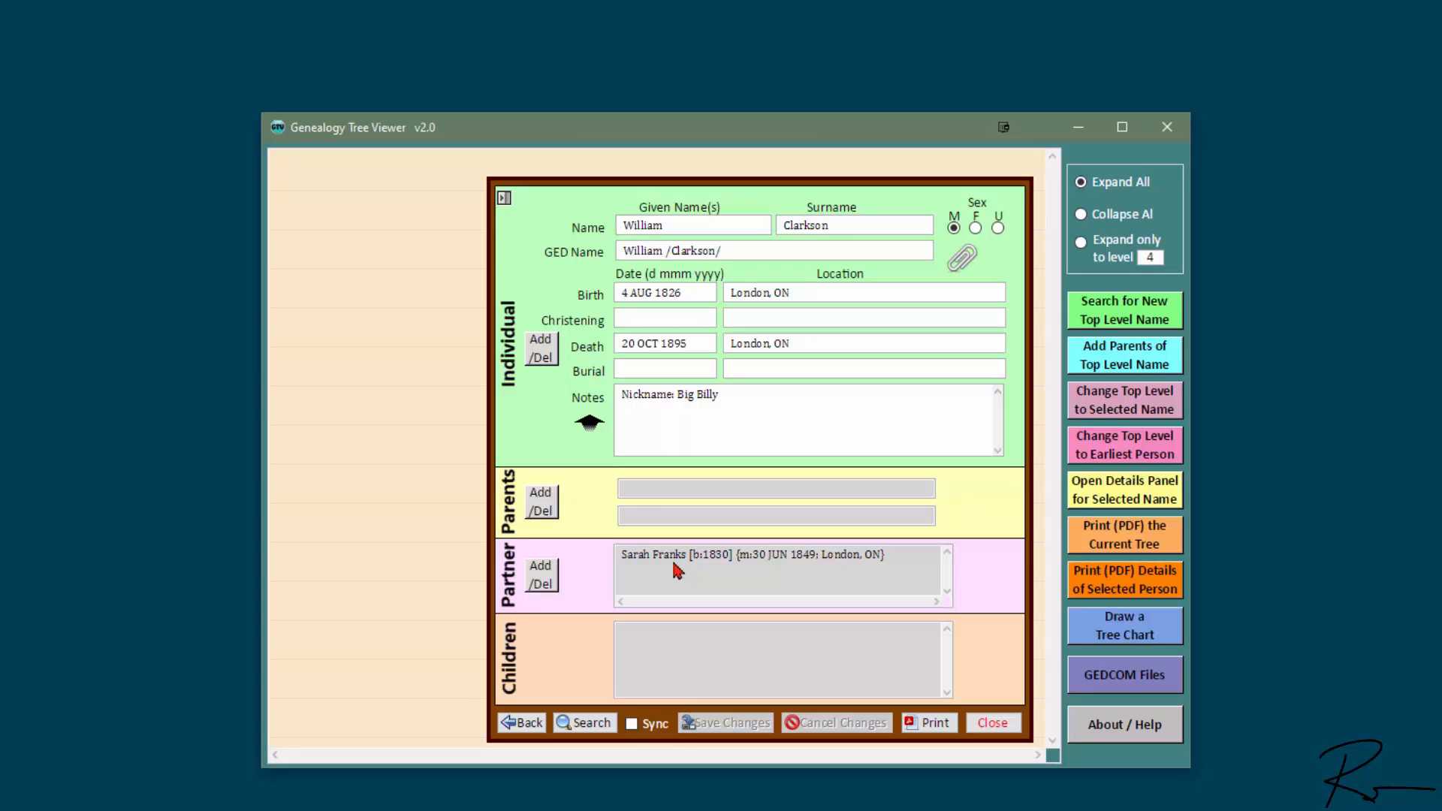
left_click(544, 346)
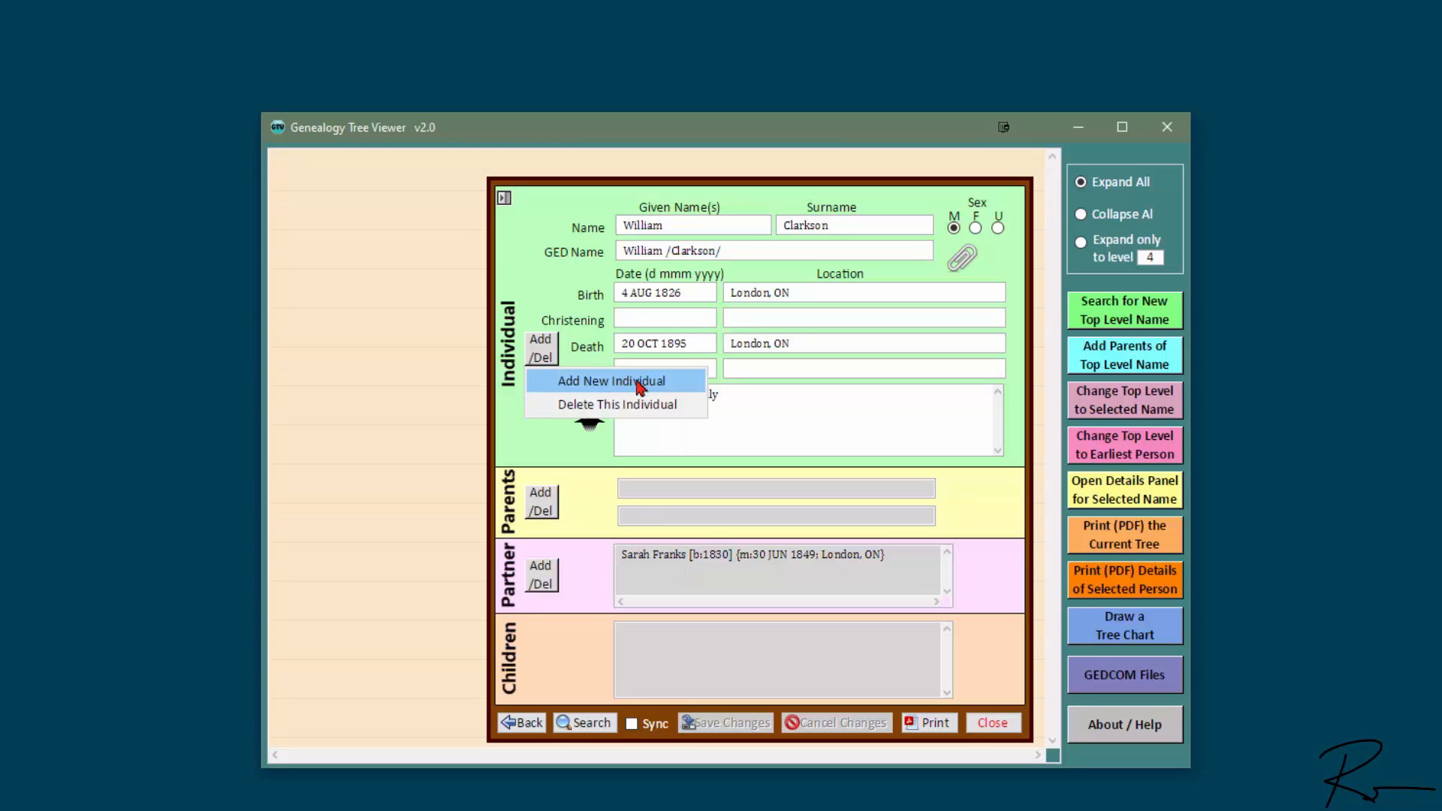
left_click(682, 387)
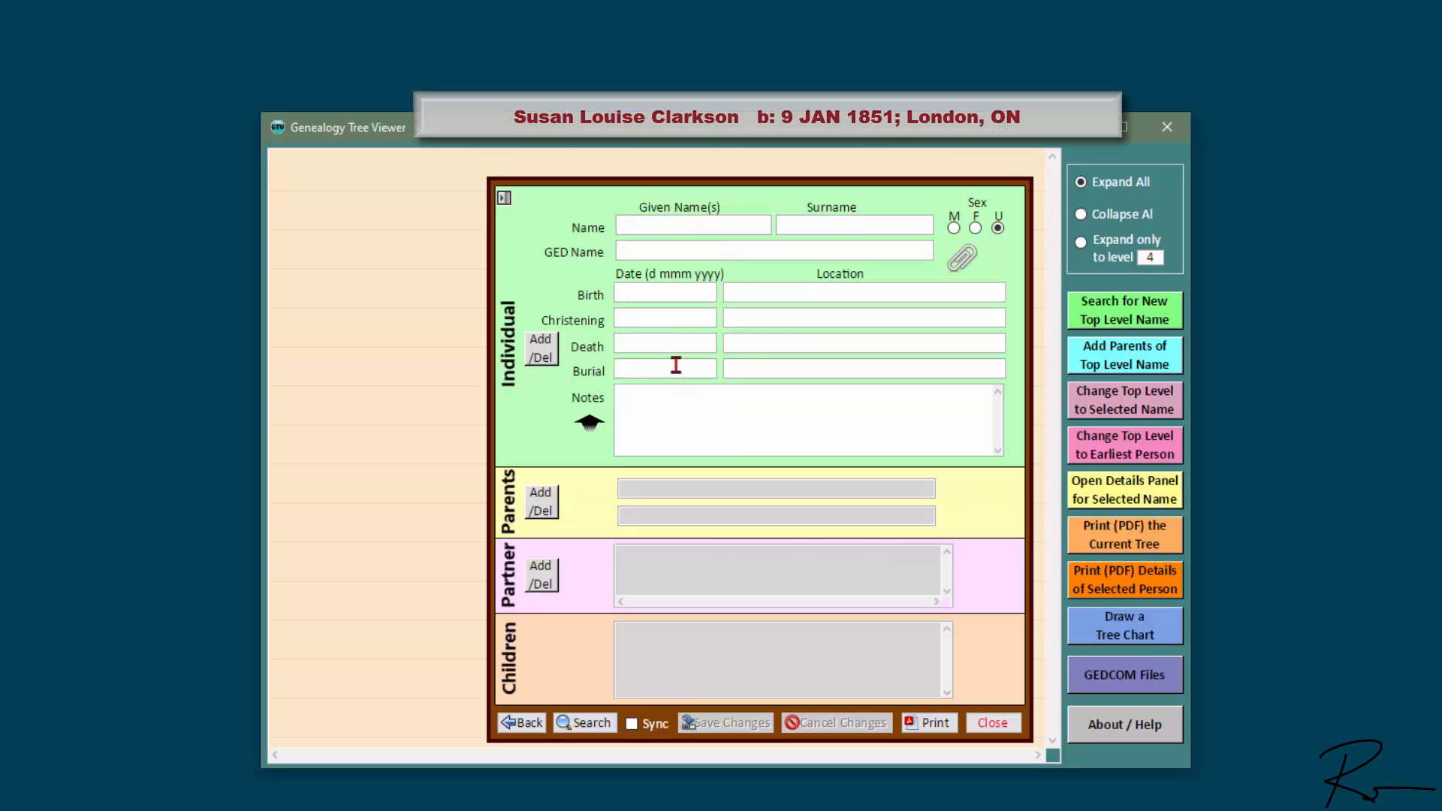
type("Sus")
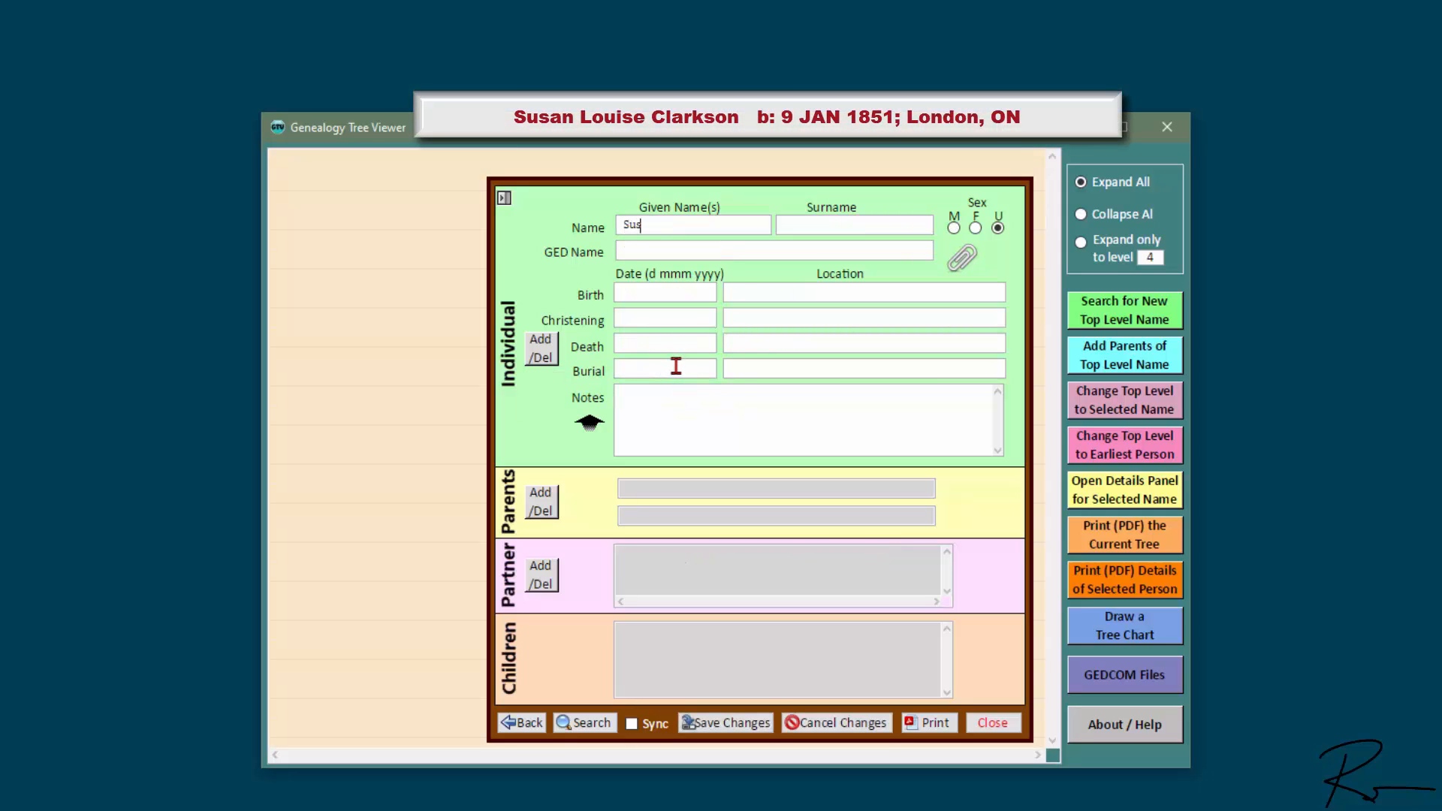
type("an Louise")
key("Tab")
type("C")
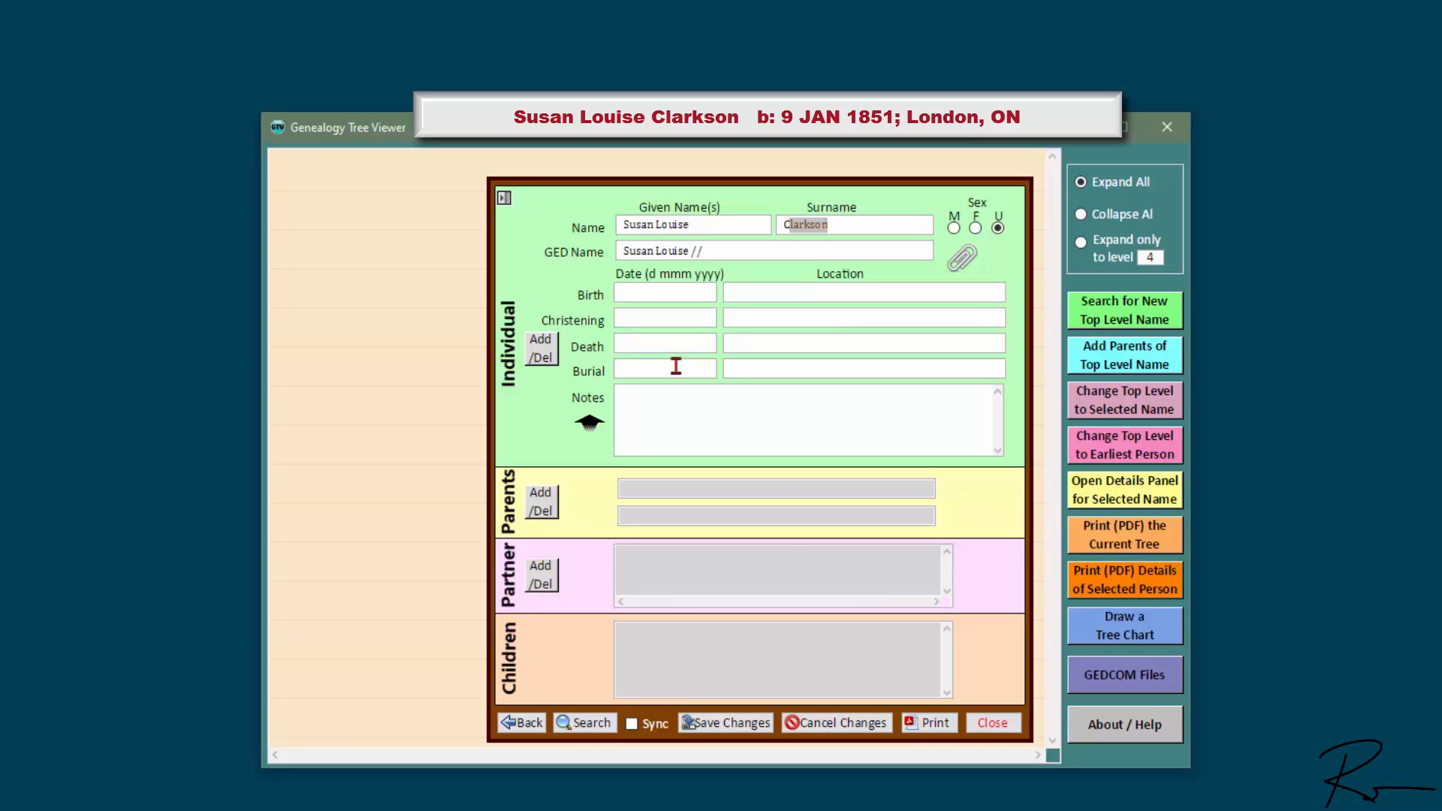
key("Tab")
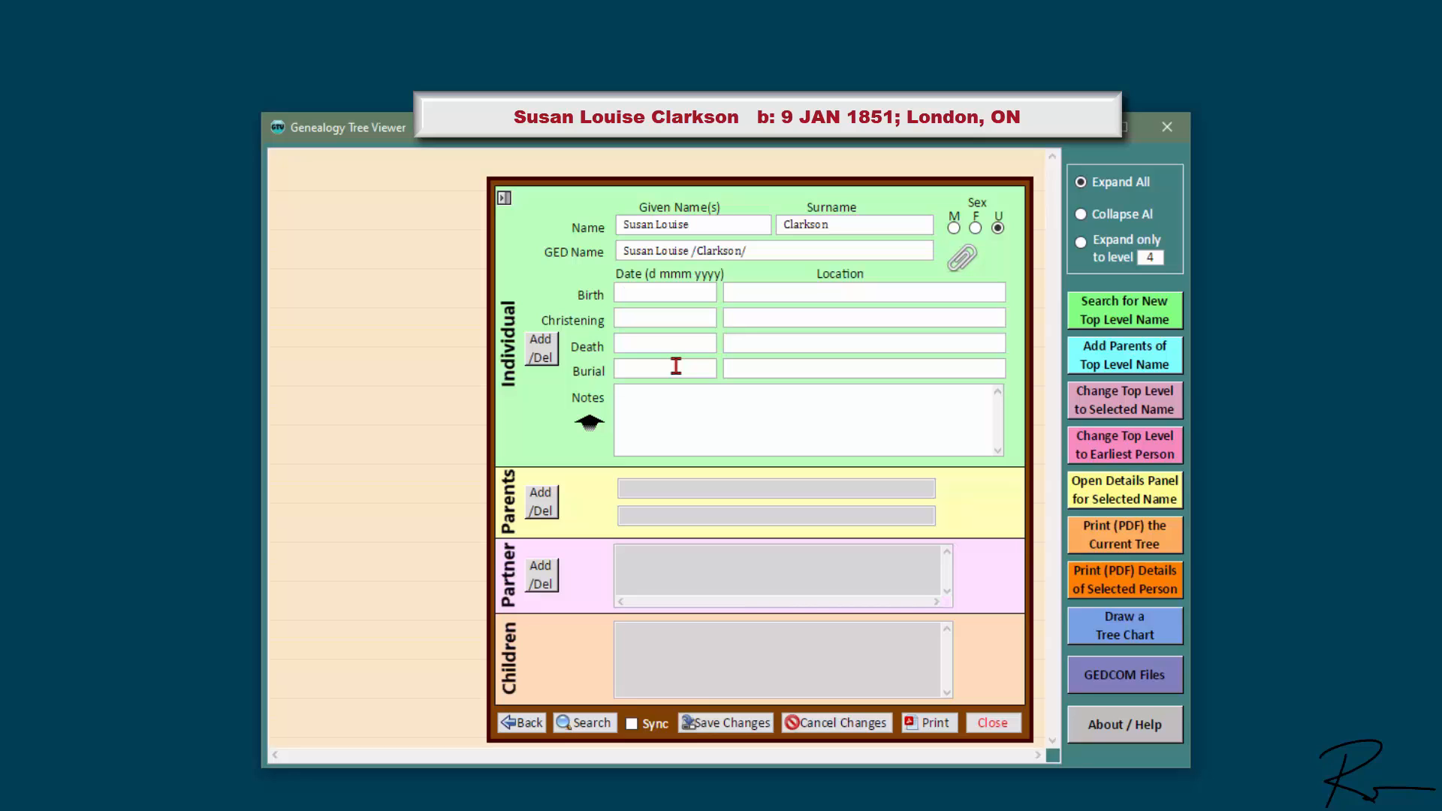
left_click(975, 228)
Step: Give Susan a birth of 9 JAN 1851 in London, ON and save her record
left_click(666, 297)
type("9 JAN 1851")
key("Tab")
type("L")
key("Tab")
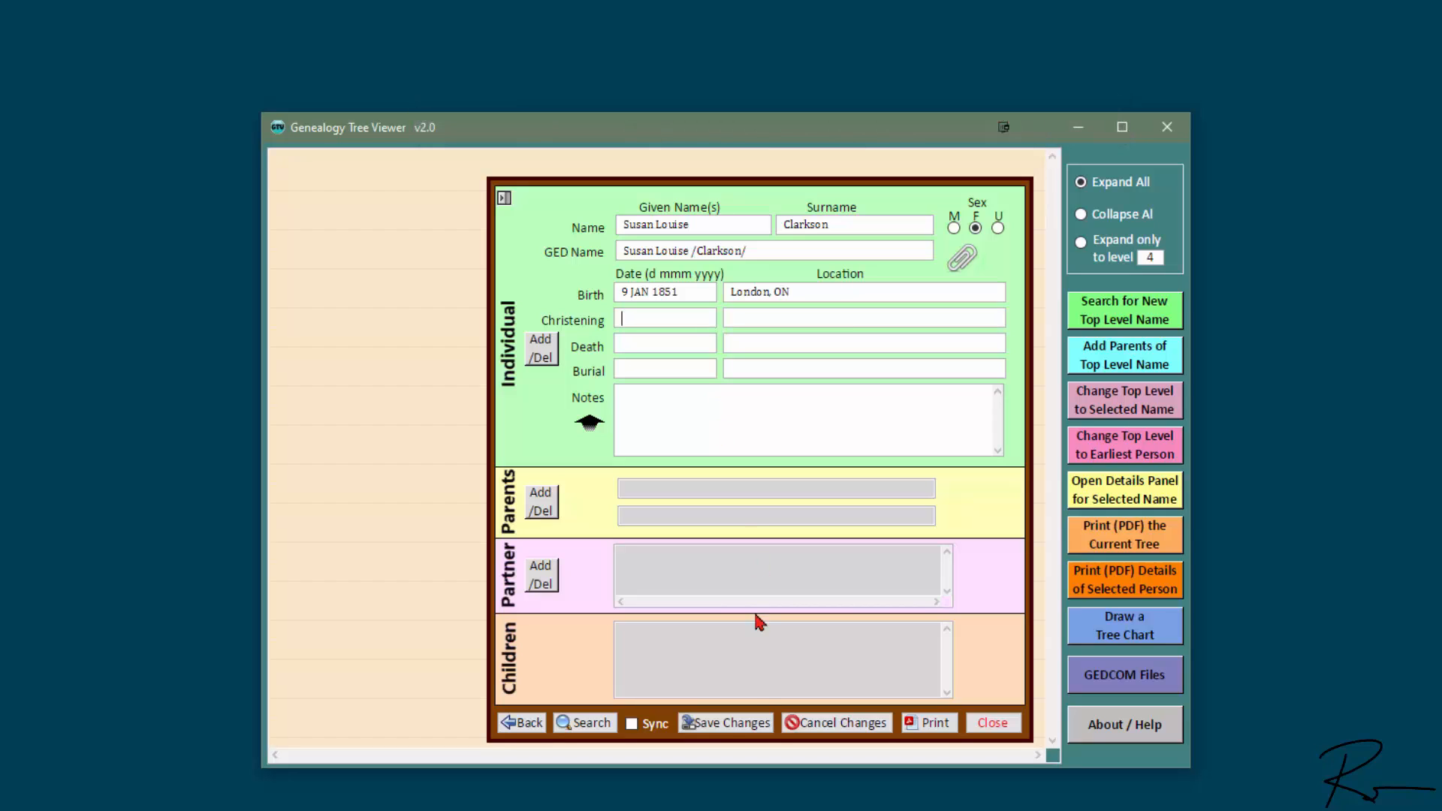
left_click(738, 725)
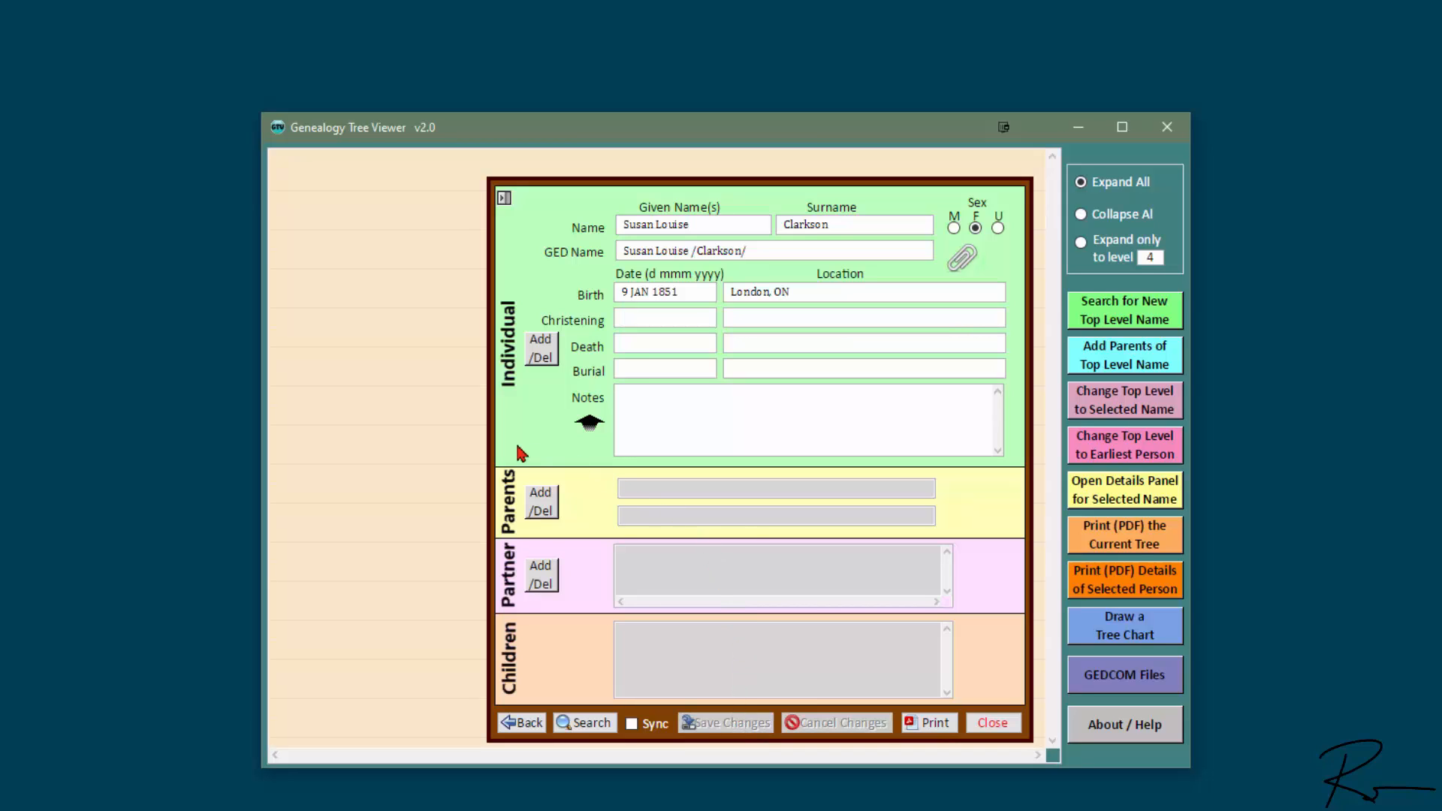
left_click(557, 505)
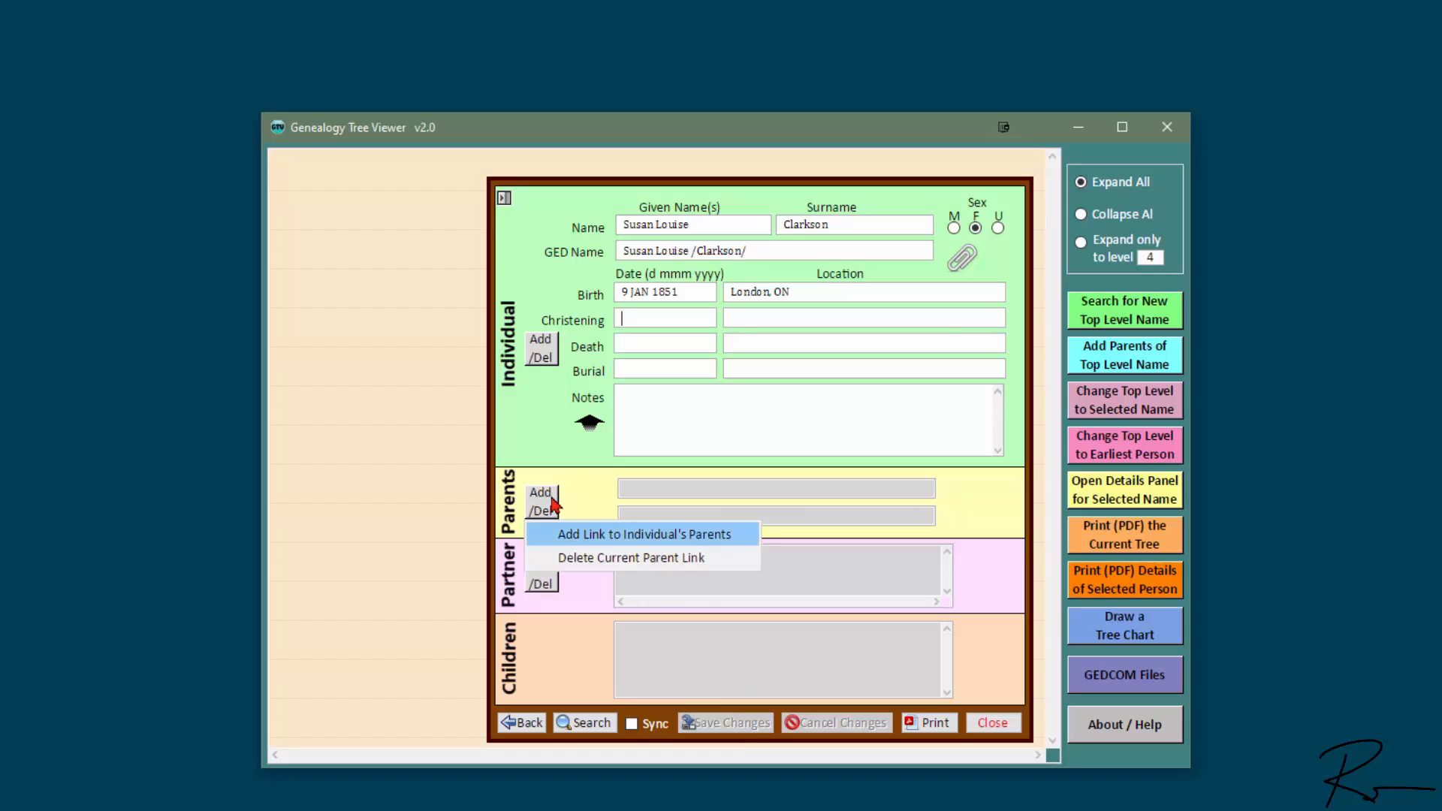
left_click(749, 541)
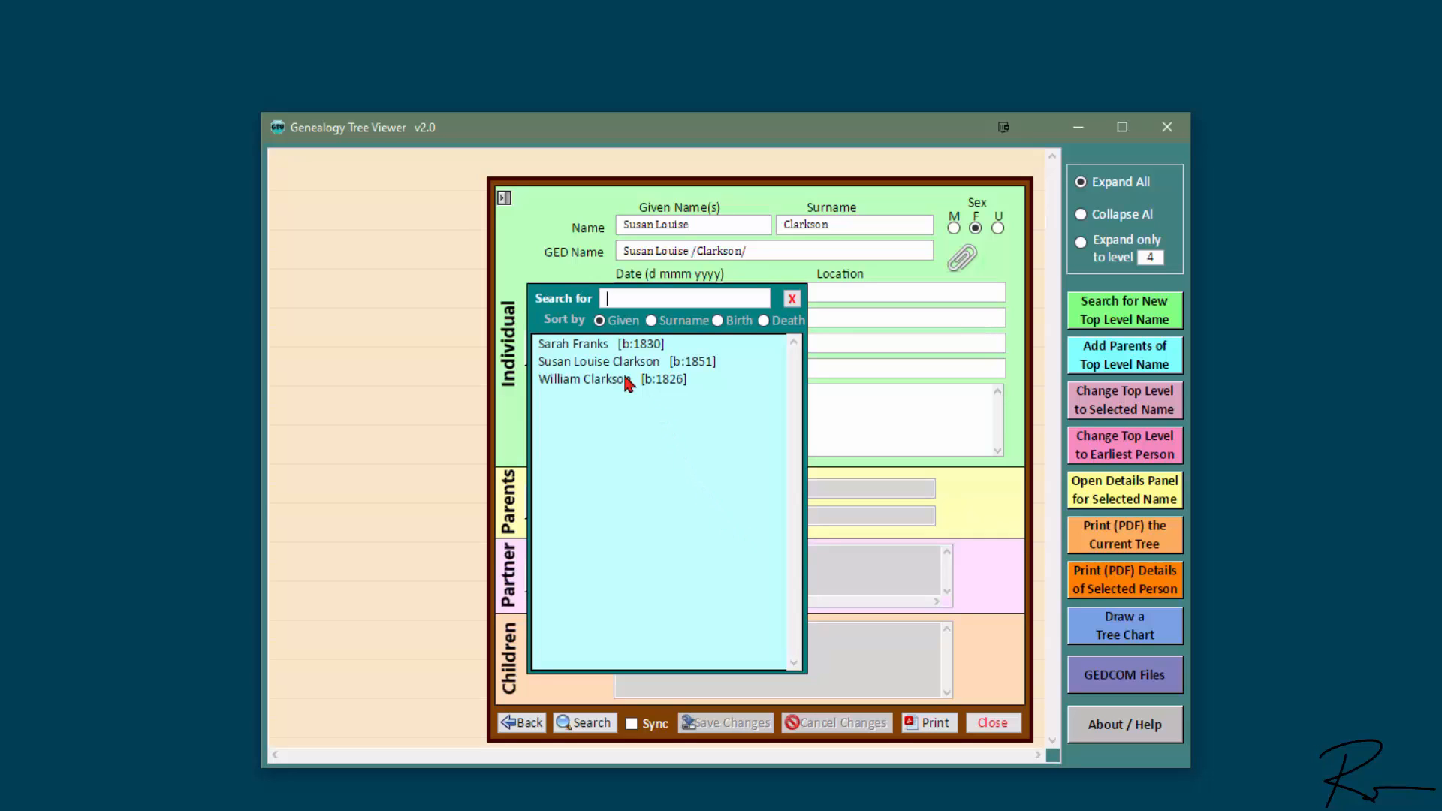
left_click(603, 347)
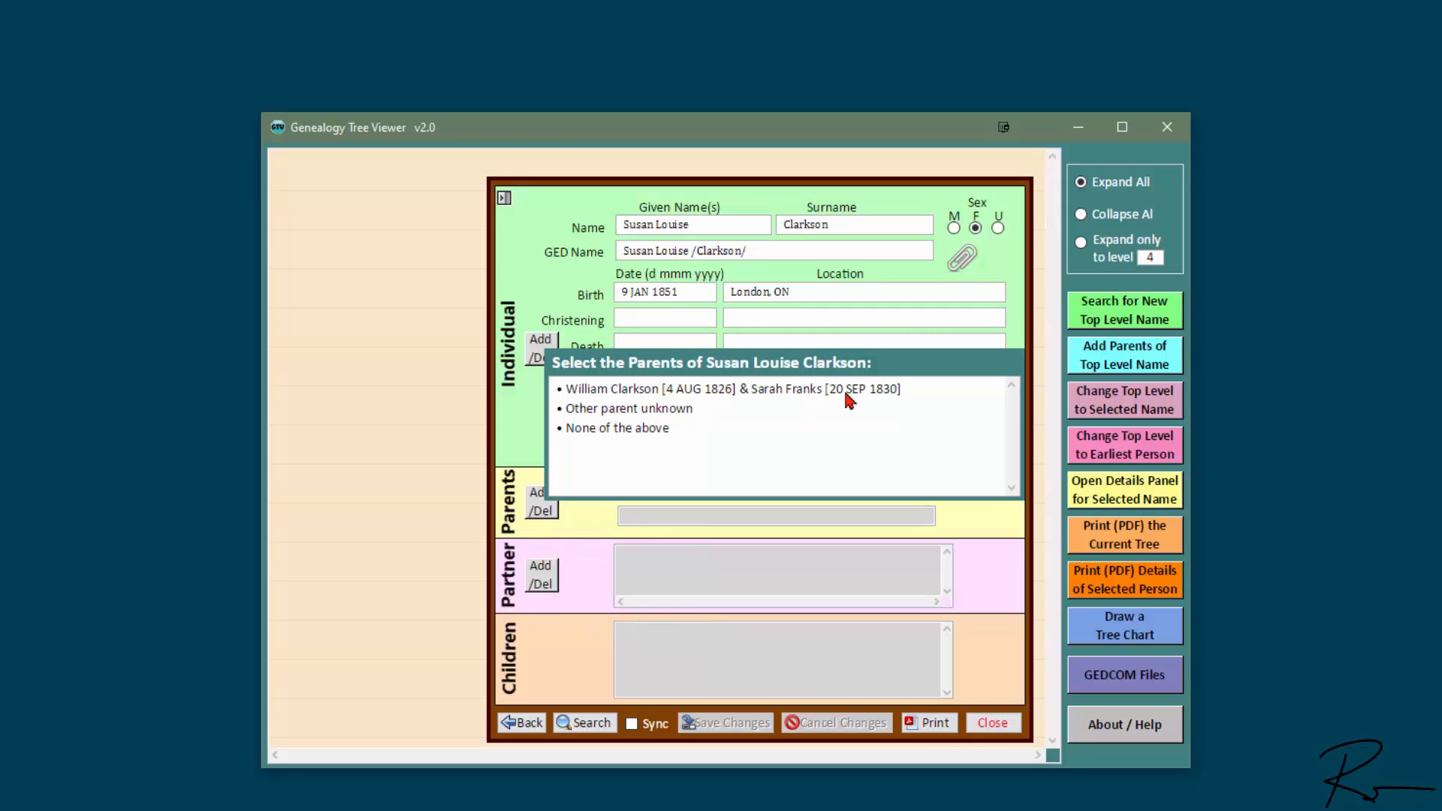
left_click(851, 391)
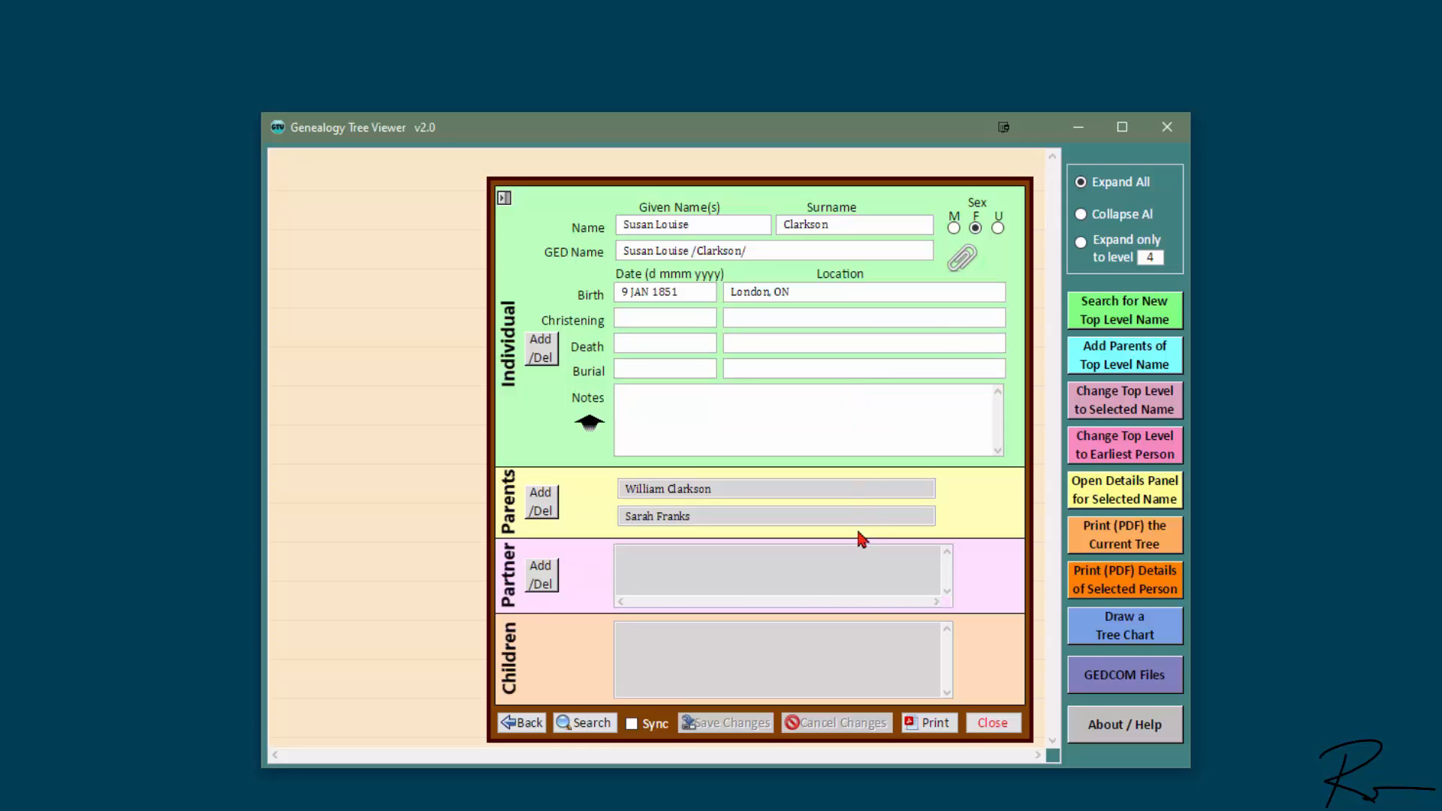
left_click(718, 489)
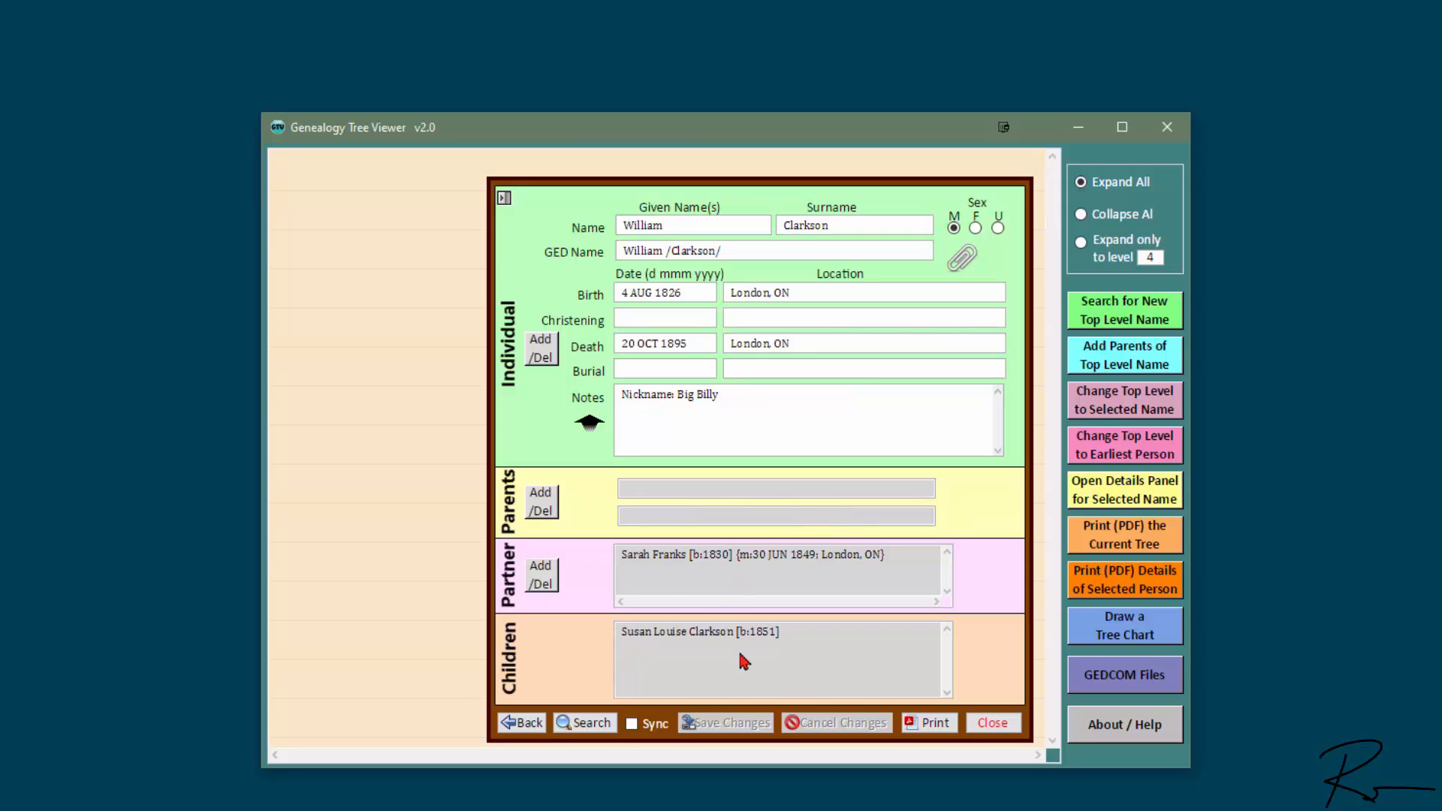
left_click(674, 562)
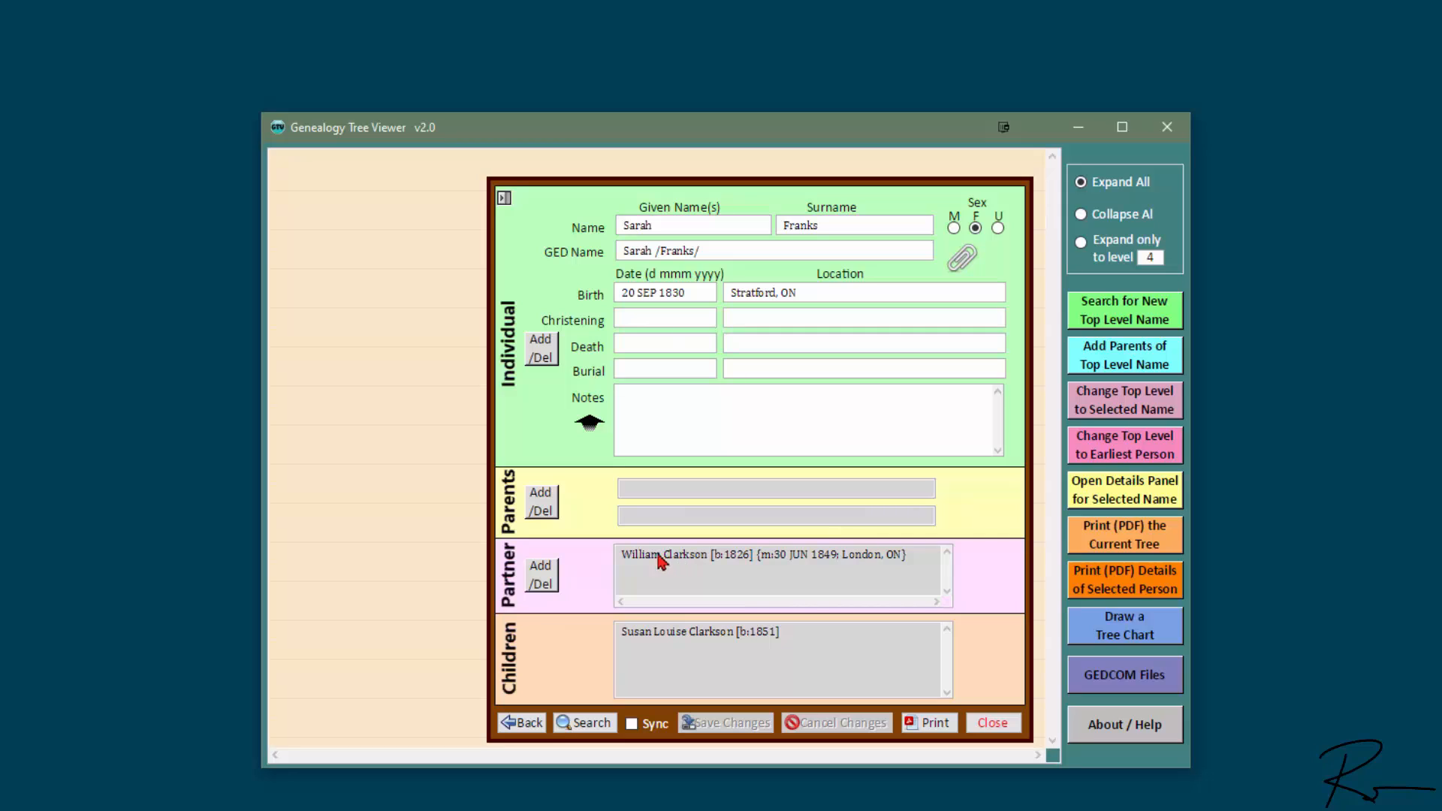
left_click(710, 637)
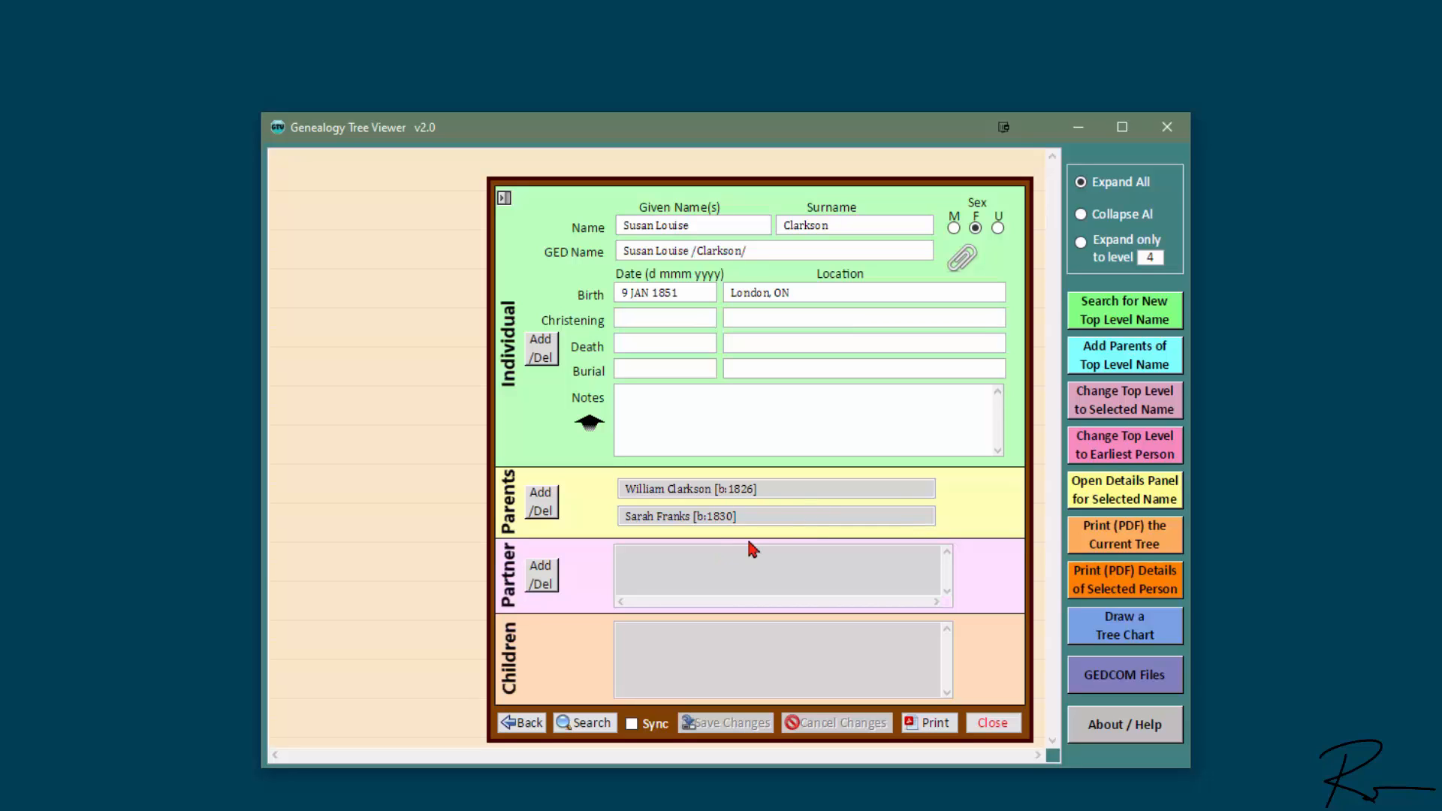
Step: Add and save Thomas Clarkson, born 22 MAR 1852 in Toronto, ON
left_click(541, 348)
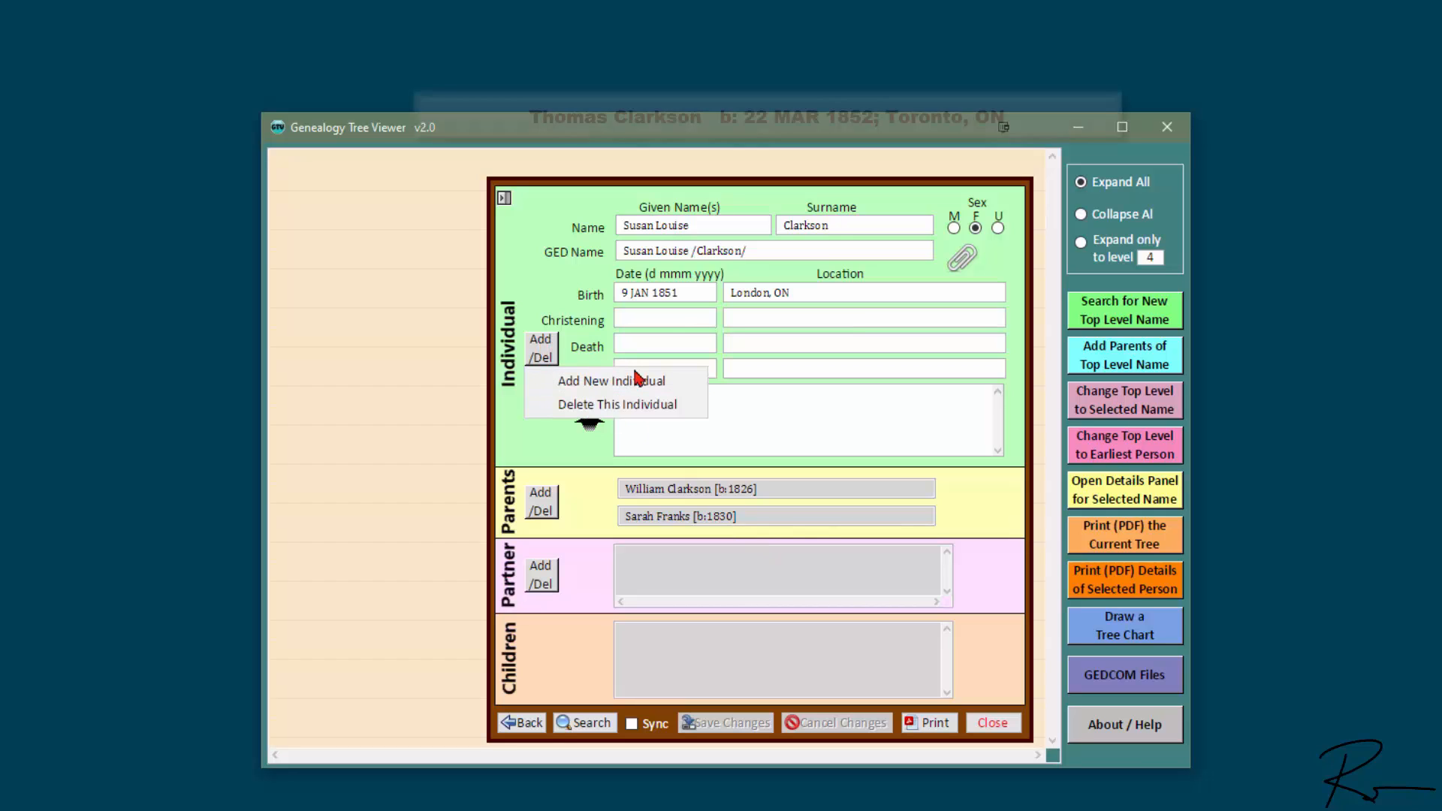
left_click(637, 380)
type("Thomas")
key("Tab")
type("Clarkson")
key("Tab")
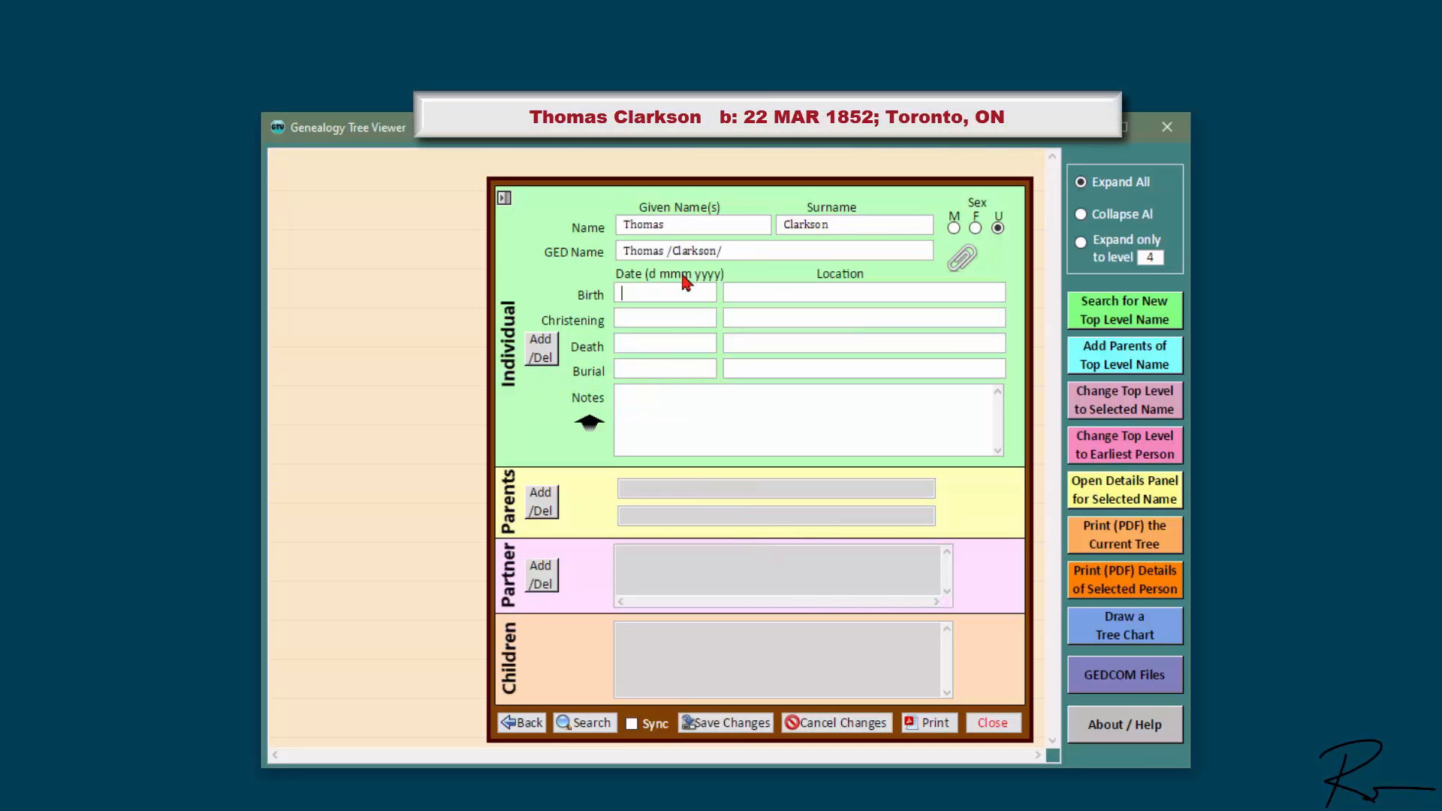
type("22 MAR 1852")
key("Tab")
type("Toronto, ON")
key("Tab")
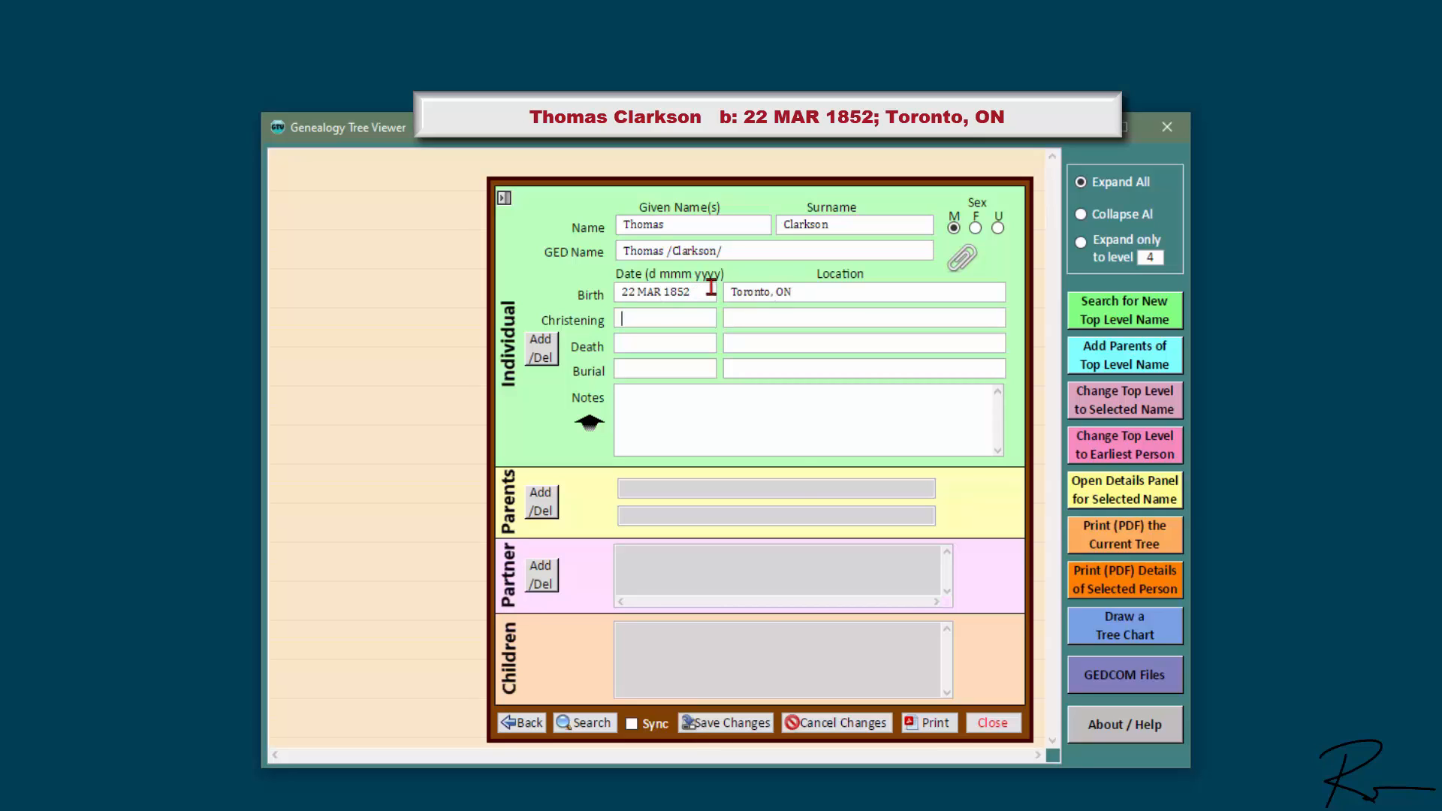
left_click(733, 726)
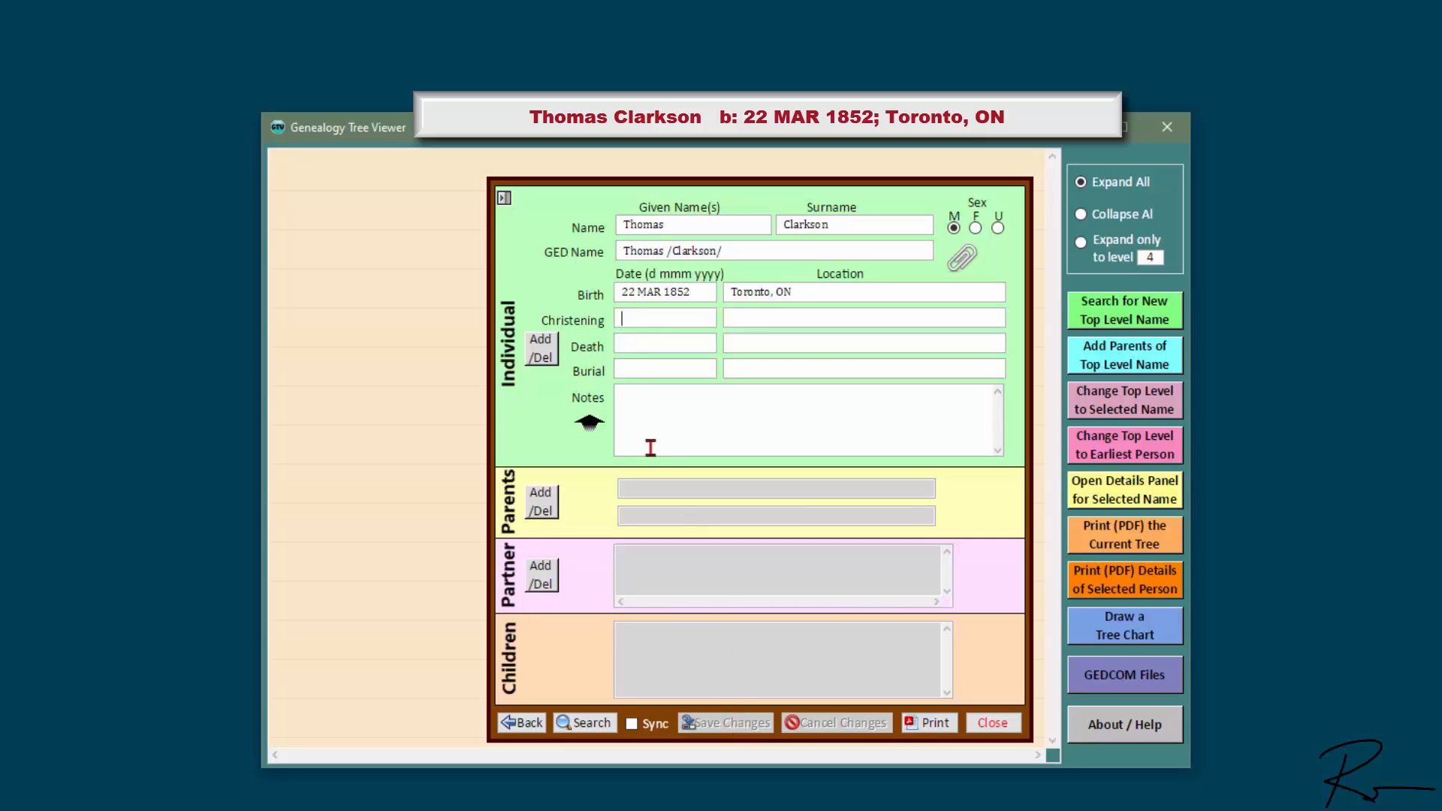
left_click(555, 502)
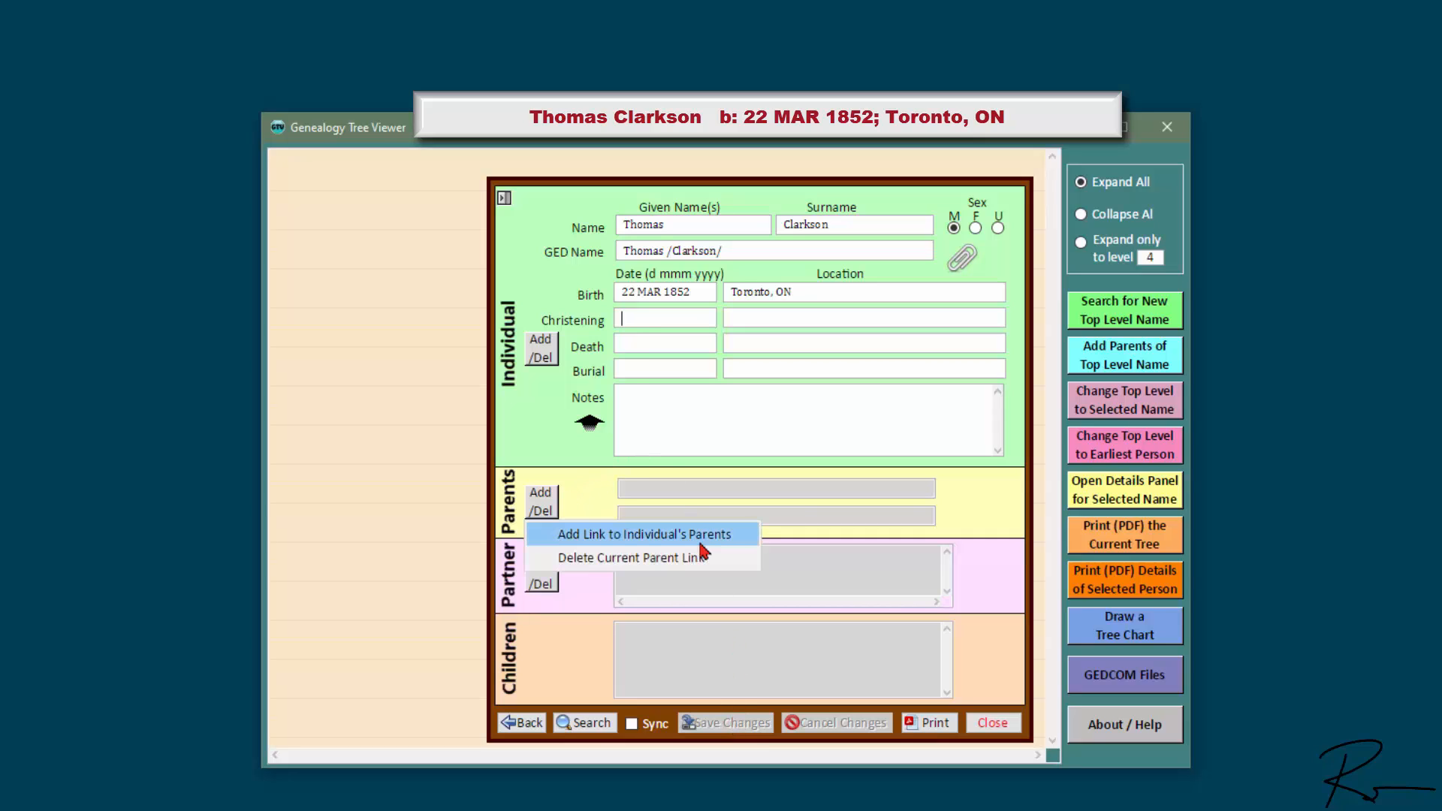
left_click(741, 537)
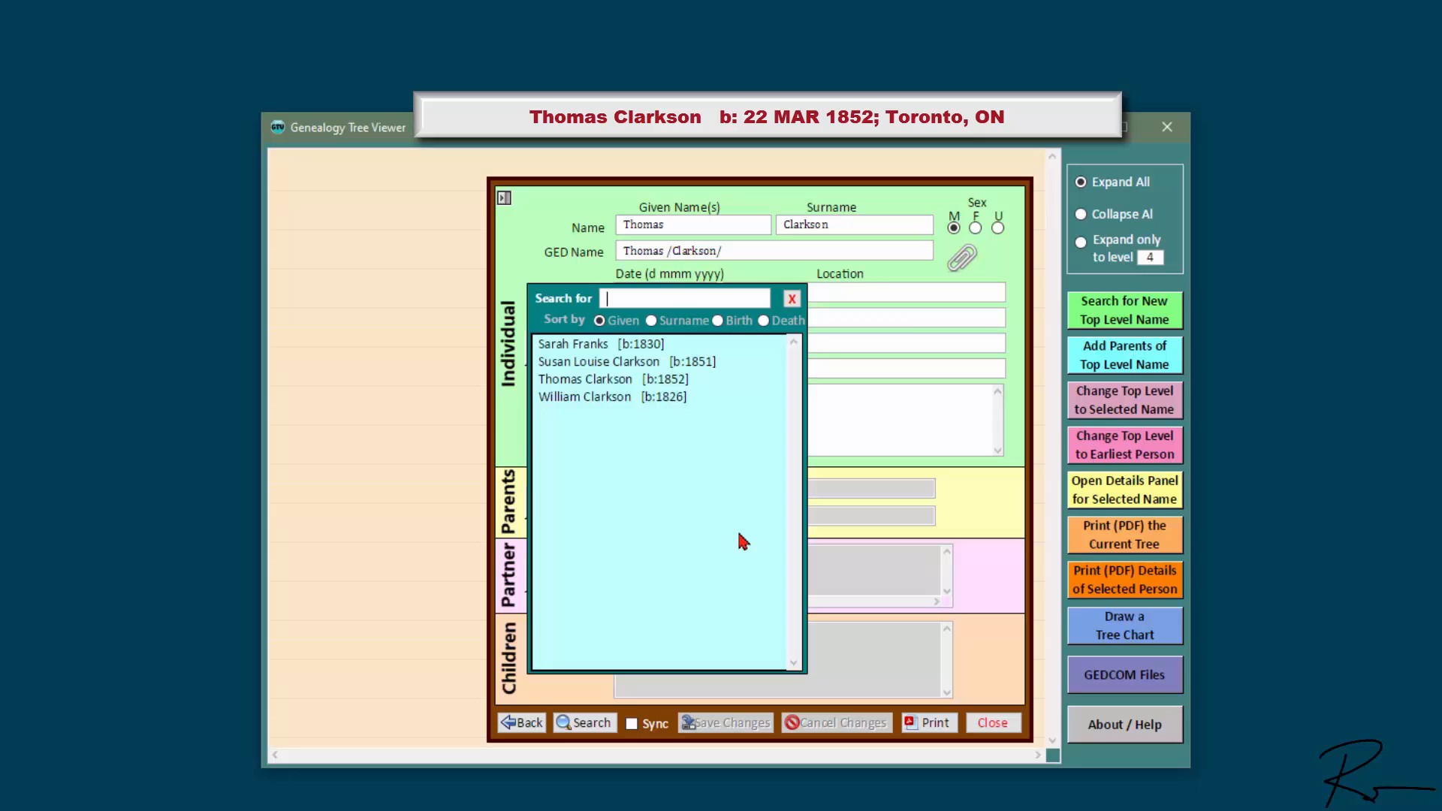
left_click(605, 345)
double_click(605, 345)
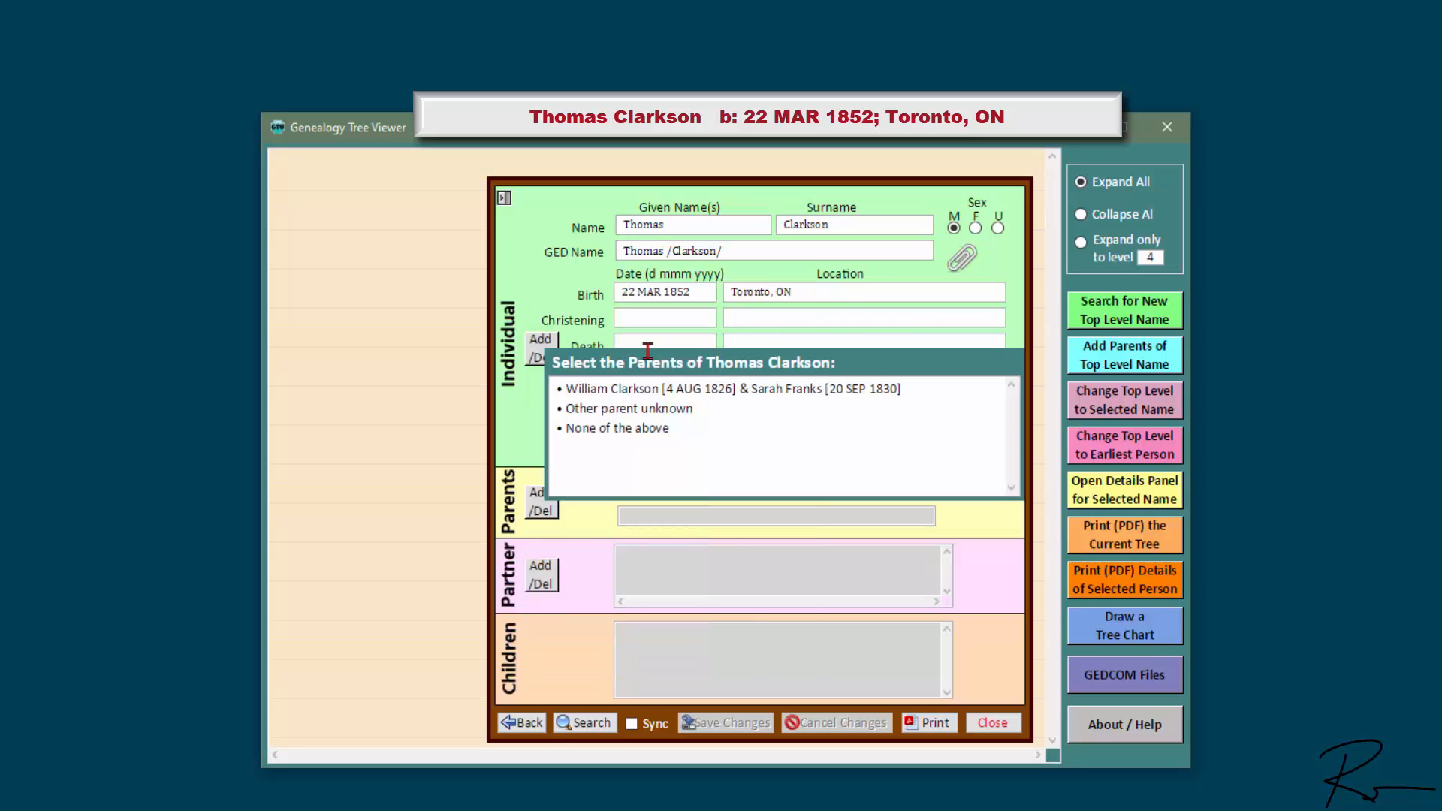
left_click(917, 386)
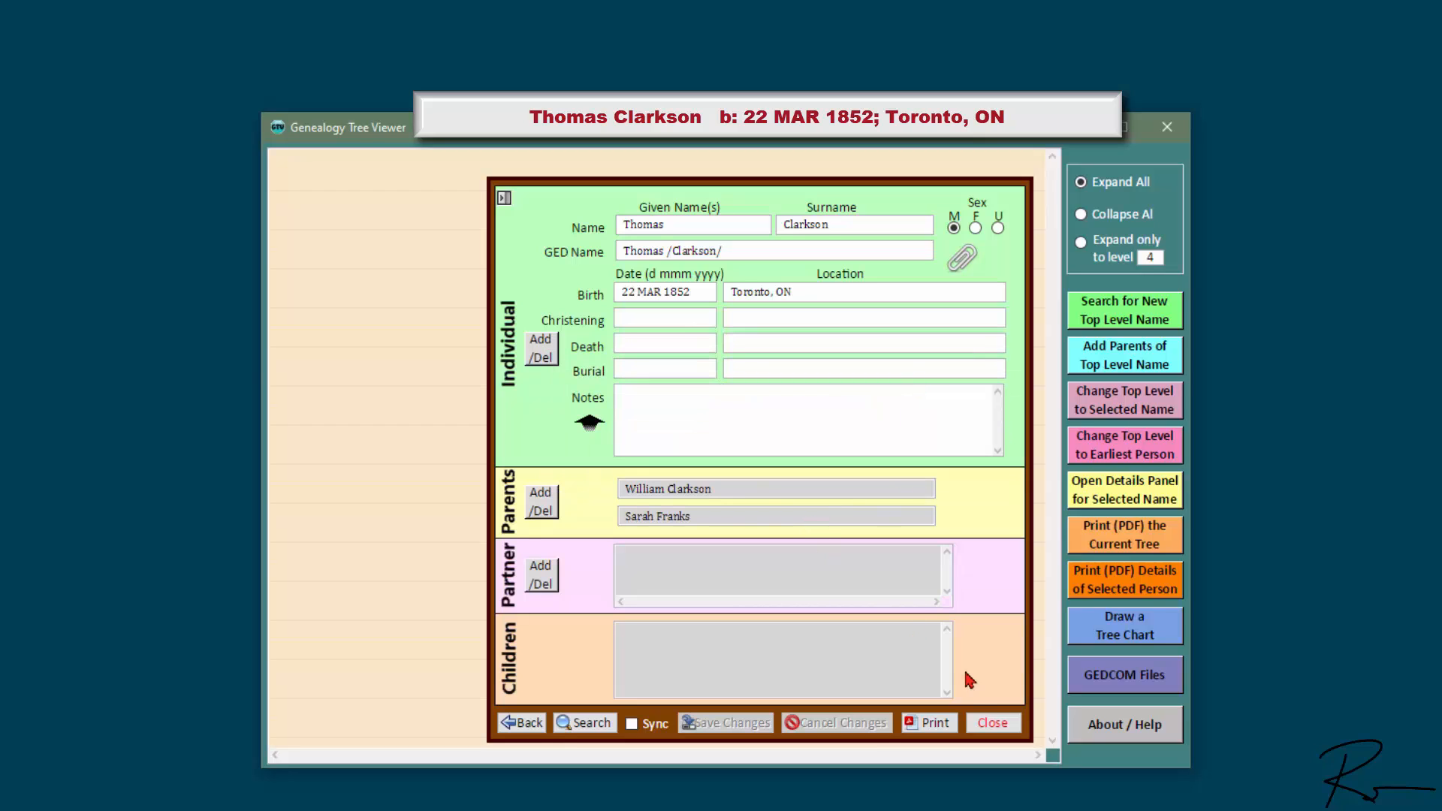
left_click(994, 723)
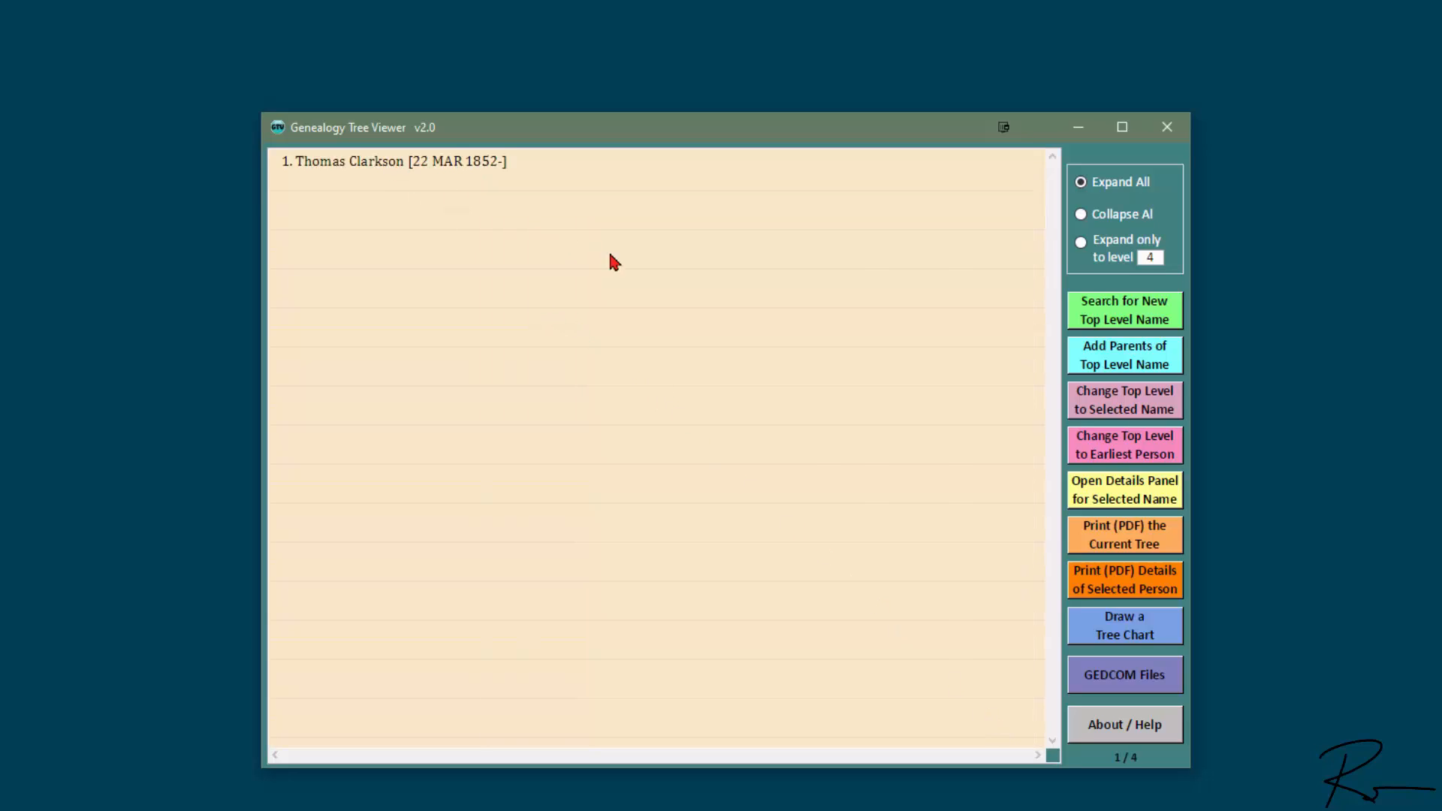
left_click(1168, 449)
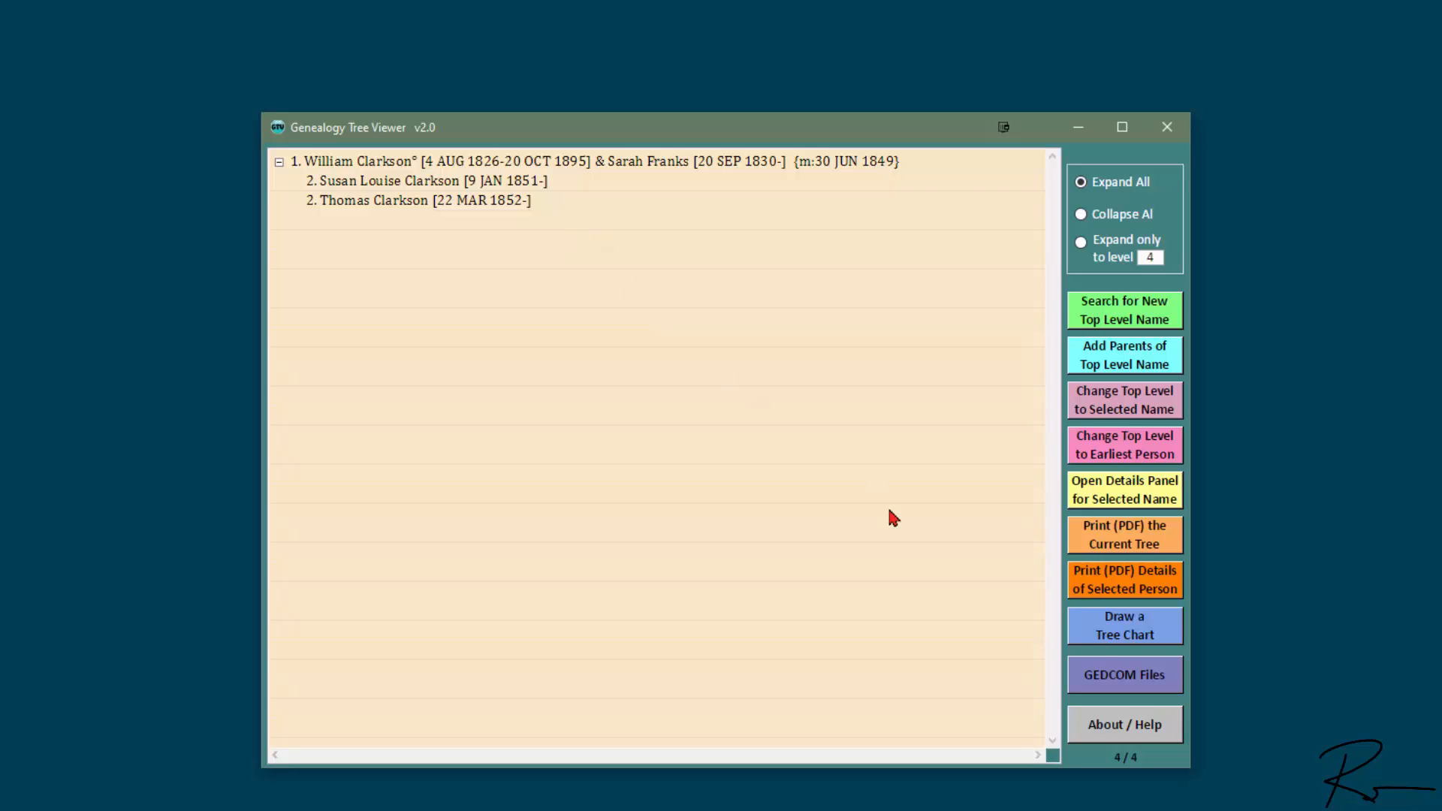
left_click(1160, 632)
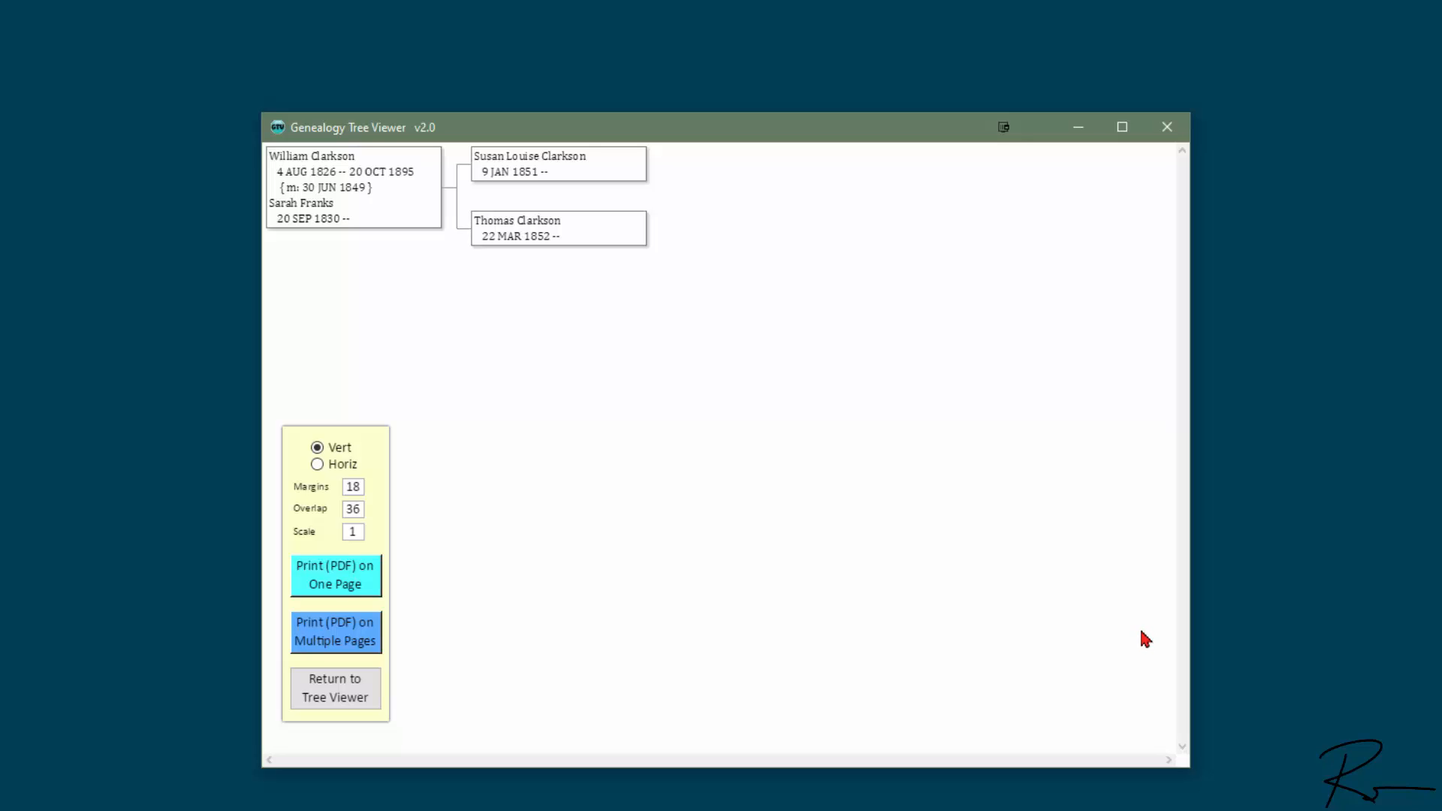
Step: Switch the chart to horizontal, then back to vertical, and return to the family tree list
left_click(329, 463)
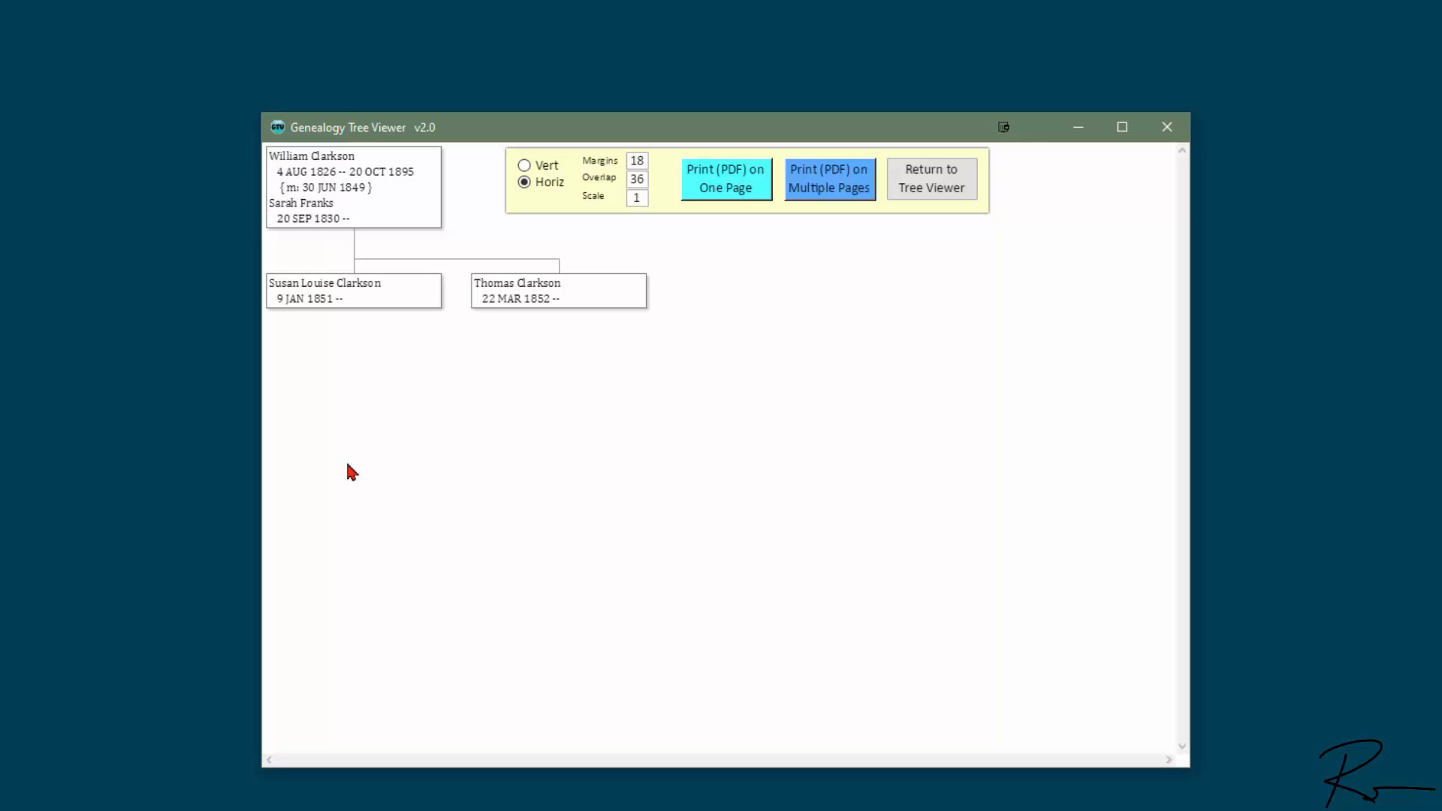
left_click(555, 167)
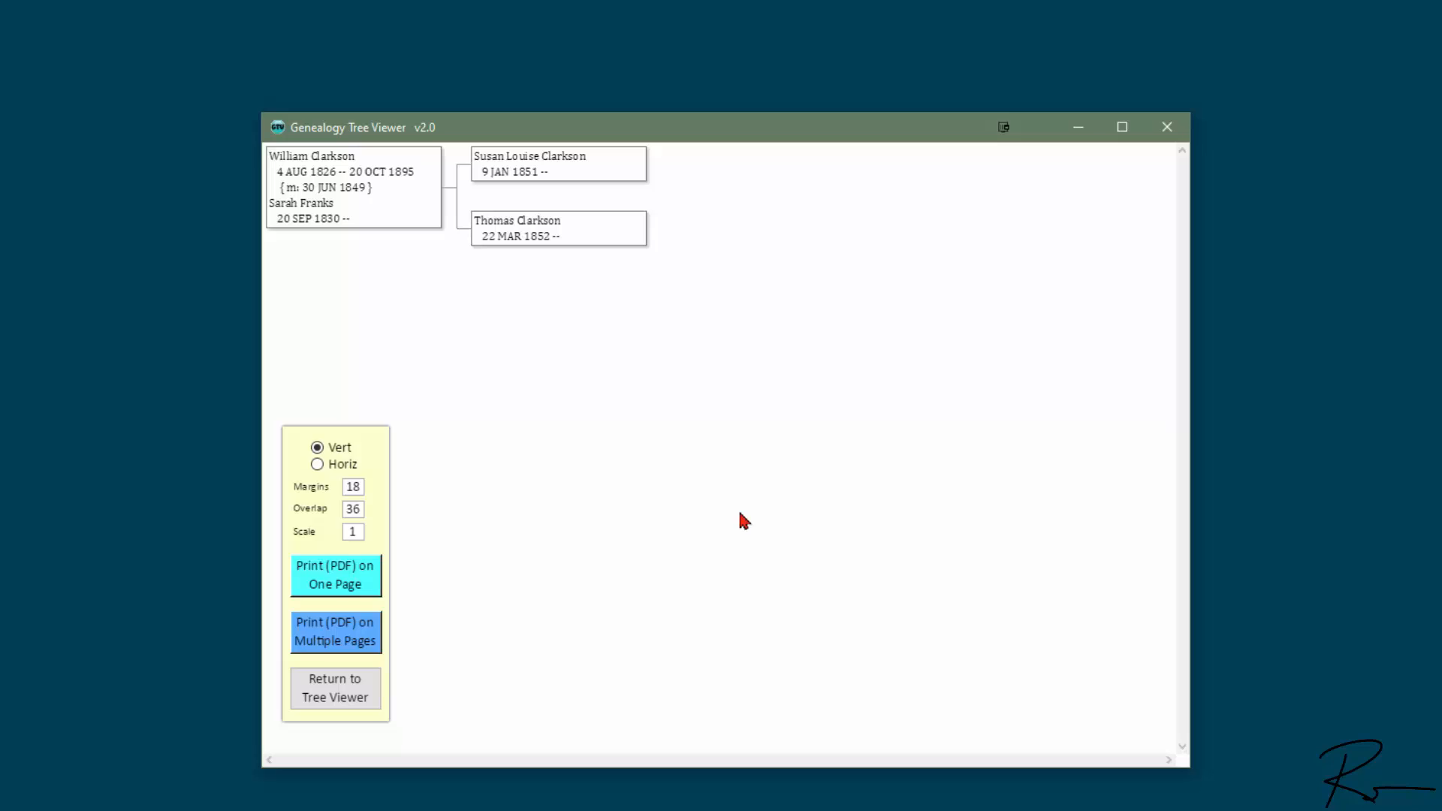
left_click(357, 682)
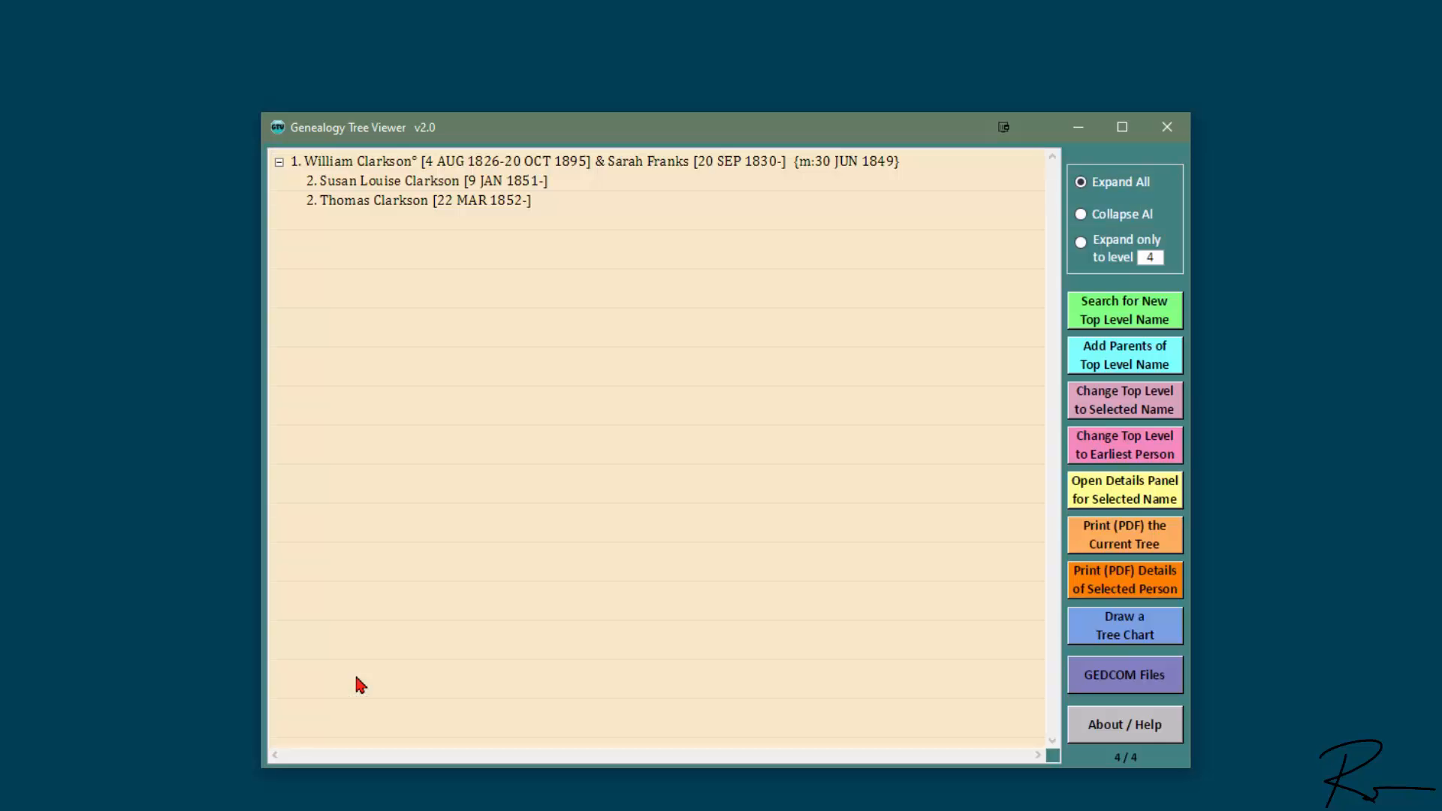
left_click(433, 186)
double_click(433, 186)
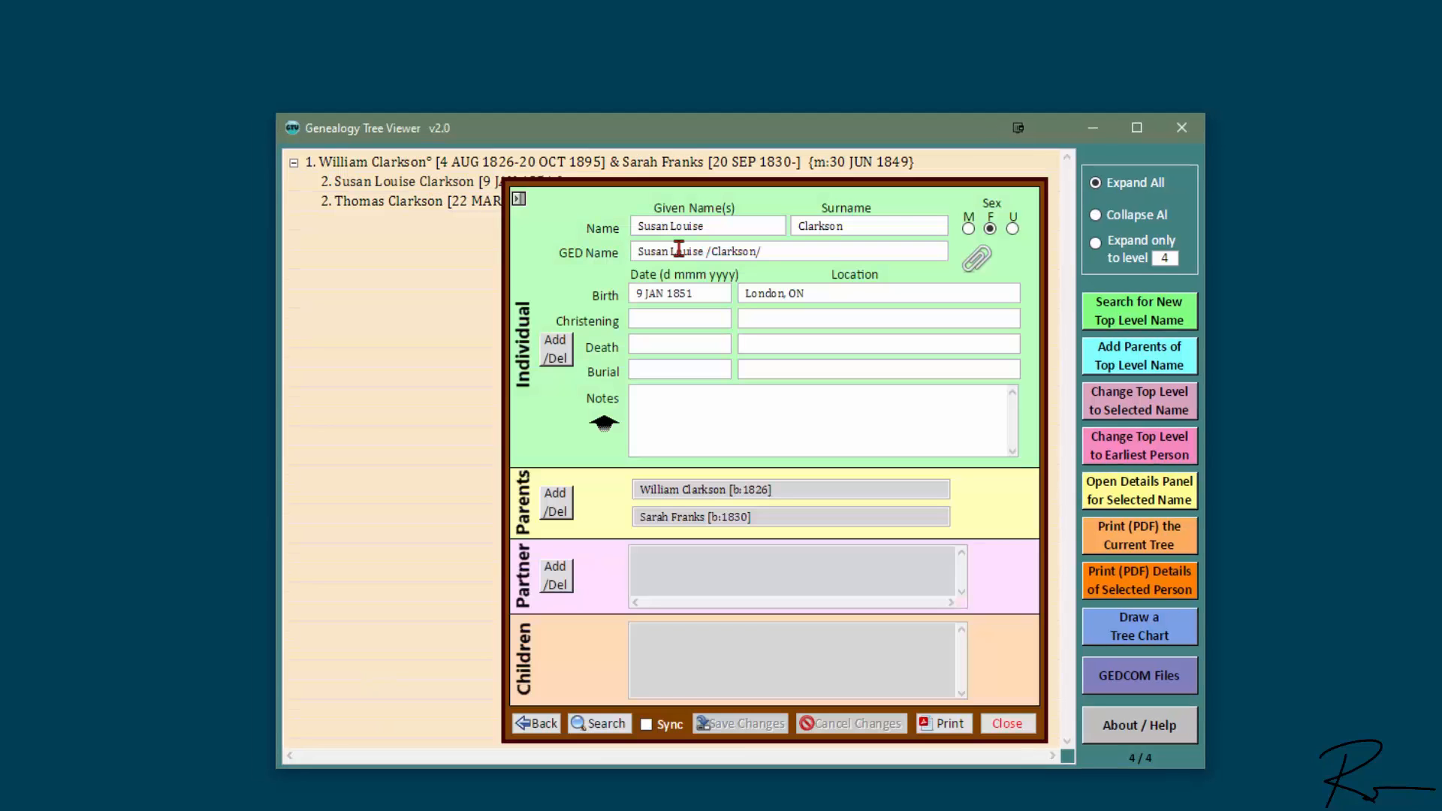
left_click(560, 353)
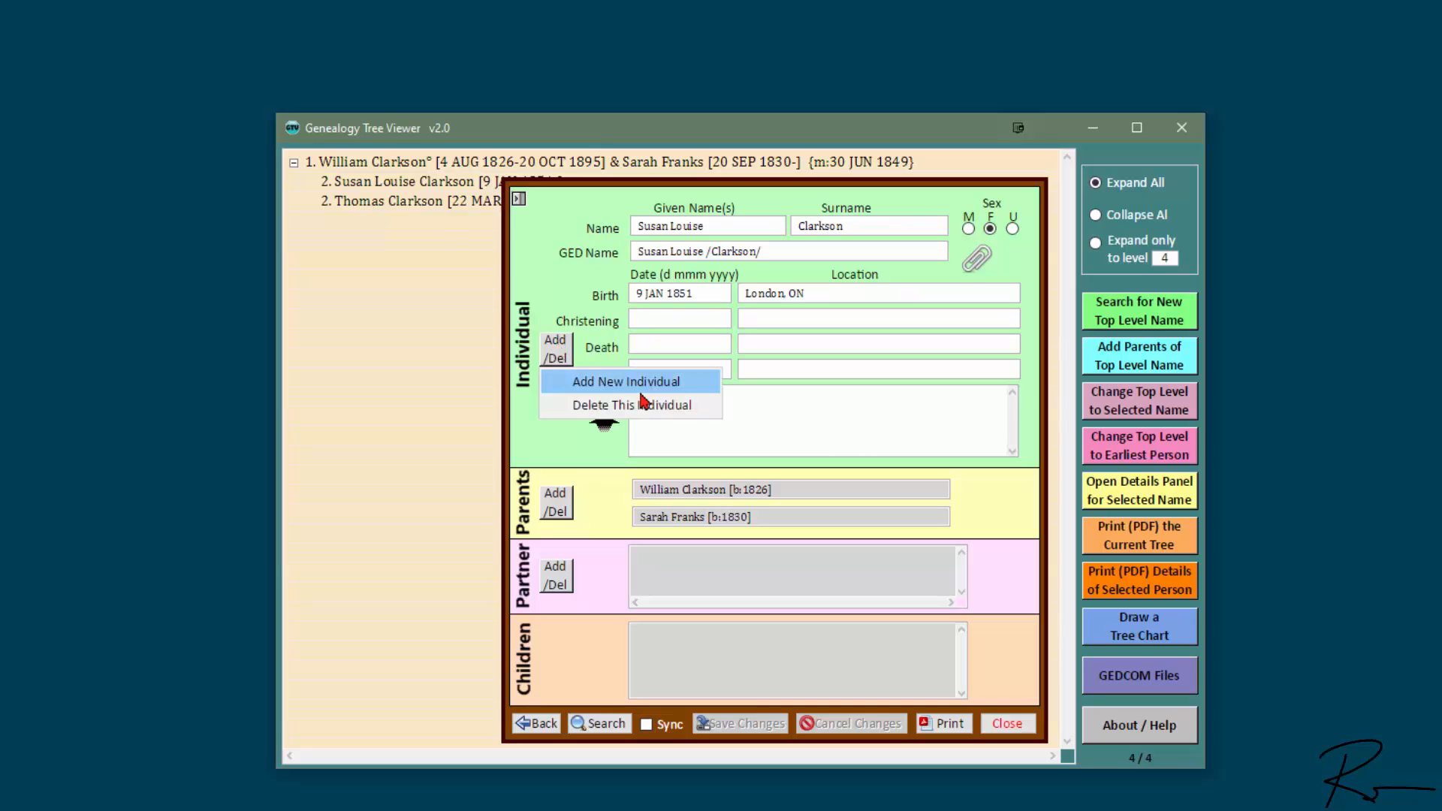
left_click(674, 383)
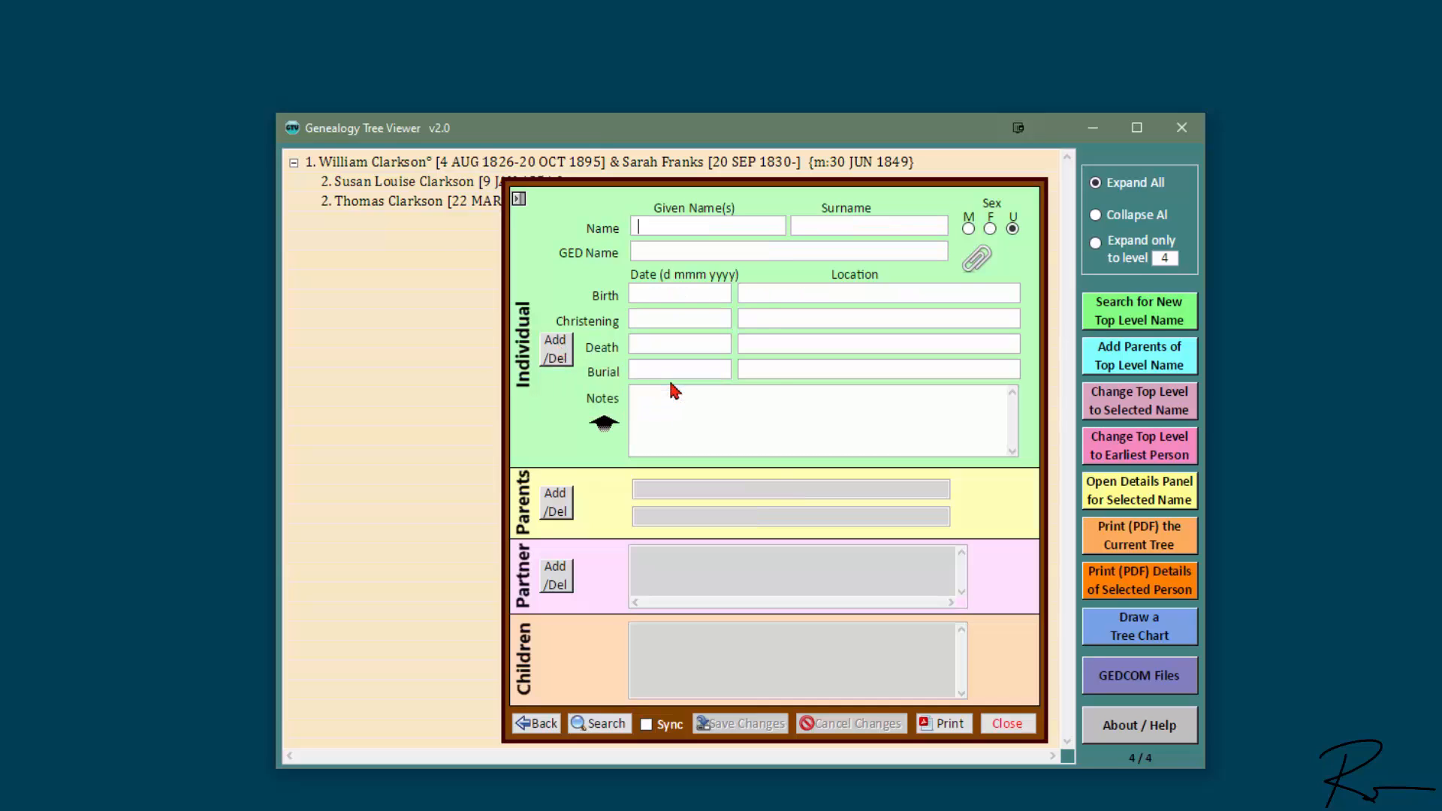
type("Jeffery")
key("Tab")
type("Black")
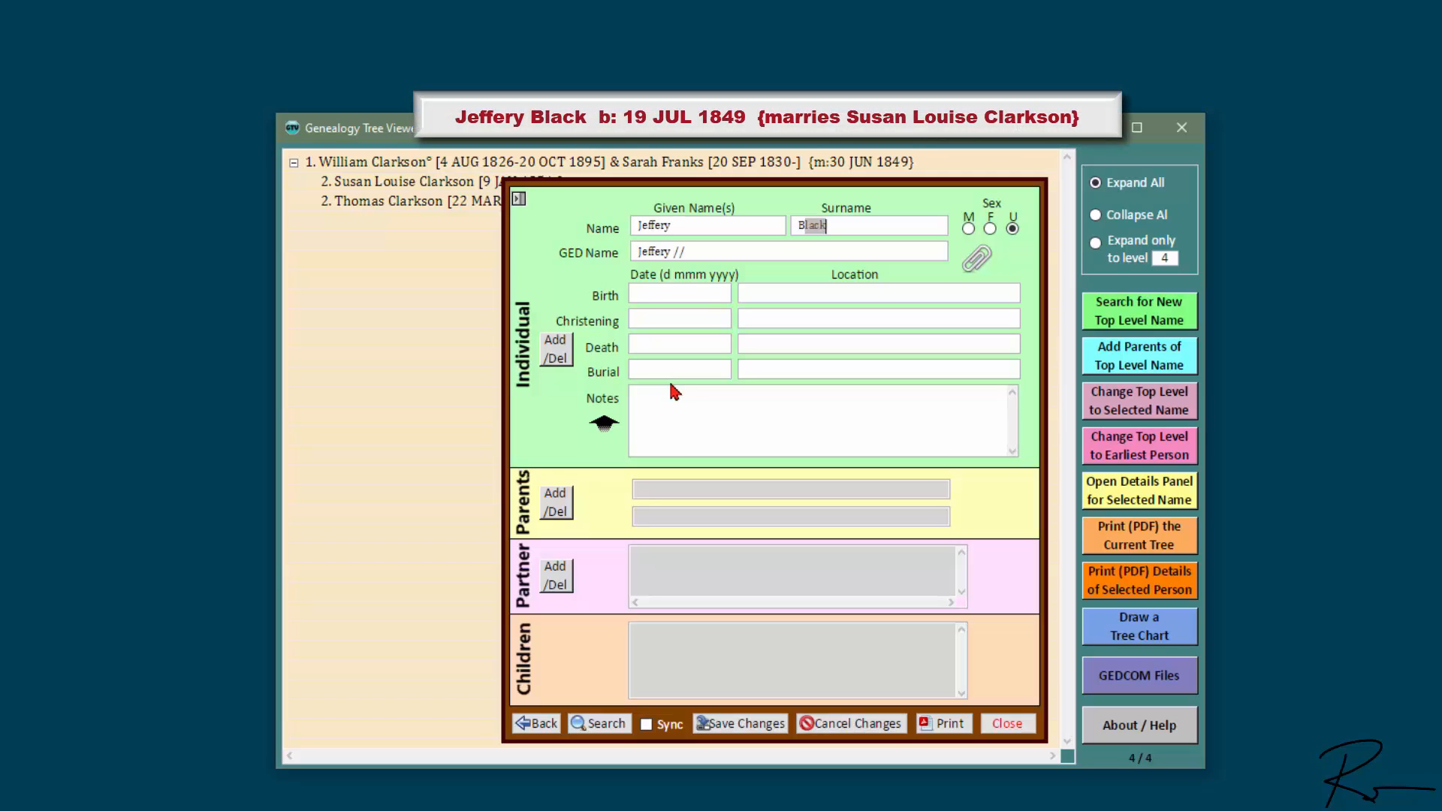
key("Tab")
left_click(697, 293)
type("19 JUL 1849")
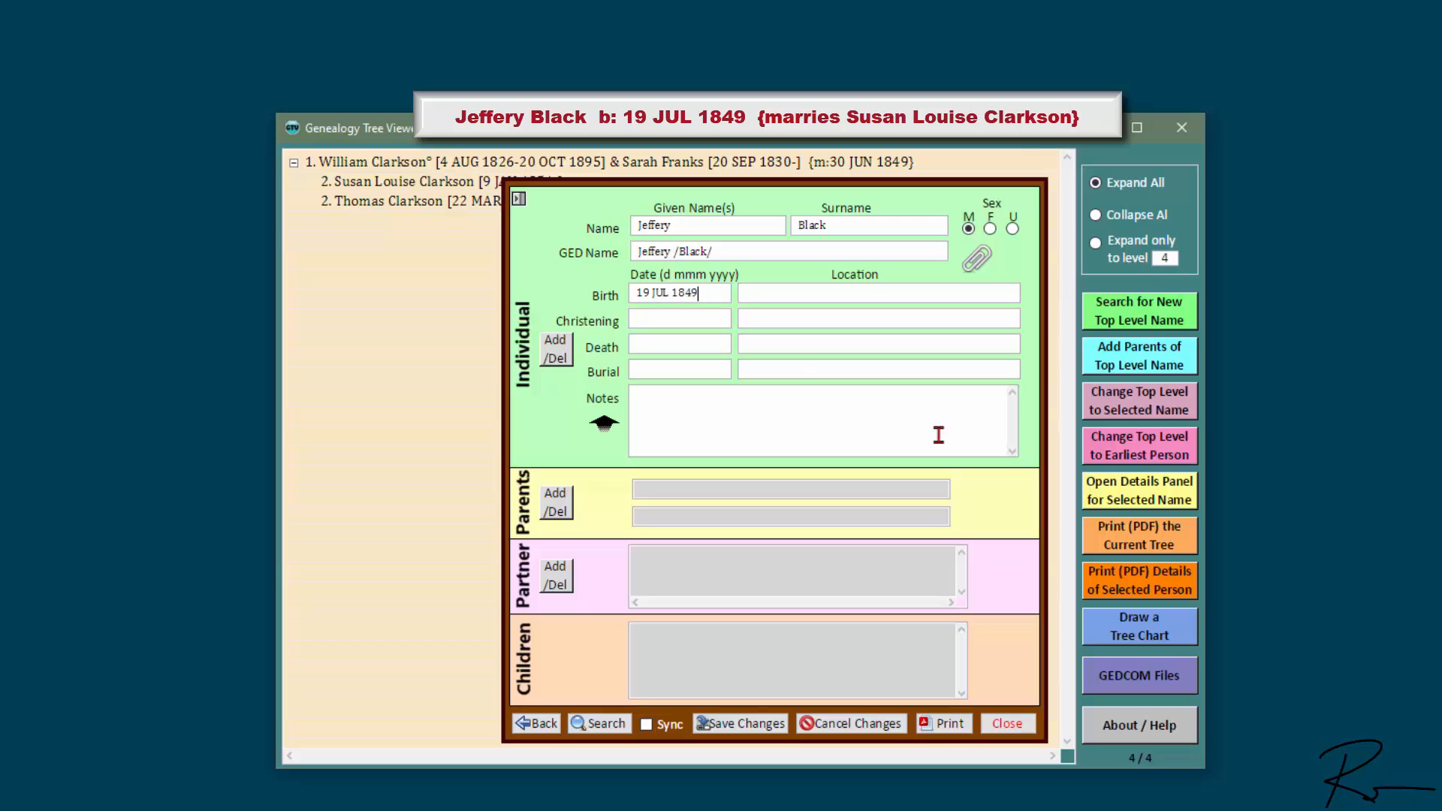
left_click(740, 724)
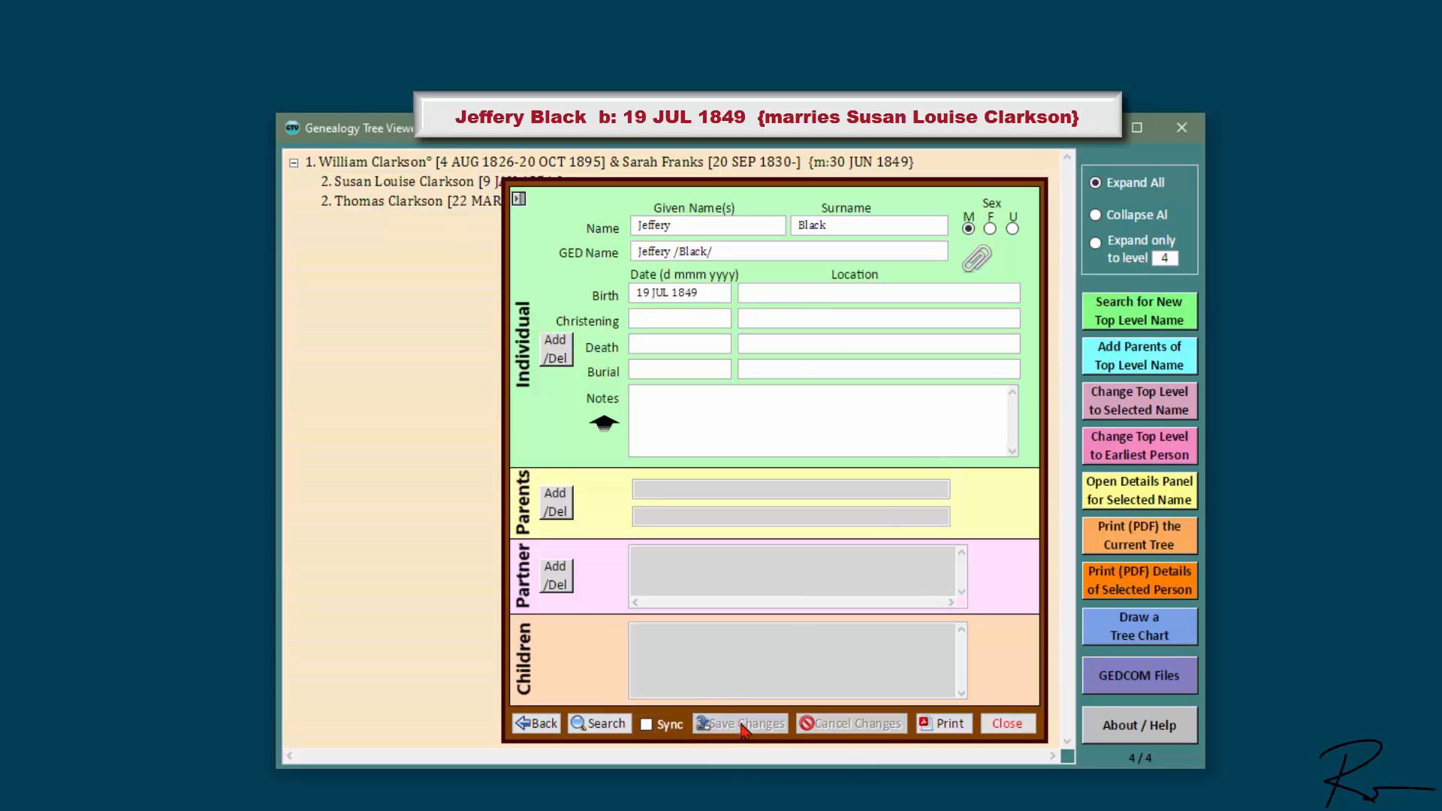
Step: Link Susan Louise Clarkson as Jeffery Black's partner, married 1 JUN 1868 in Stratford, ON
left_click(560, 576)
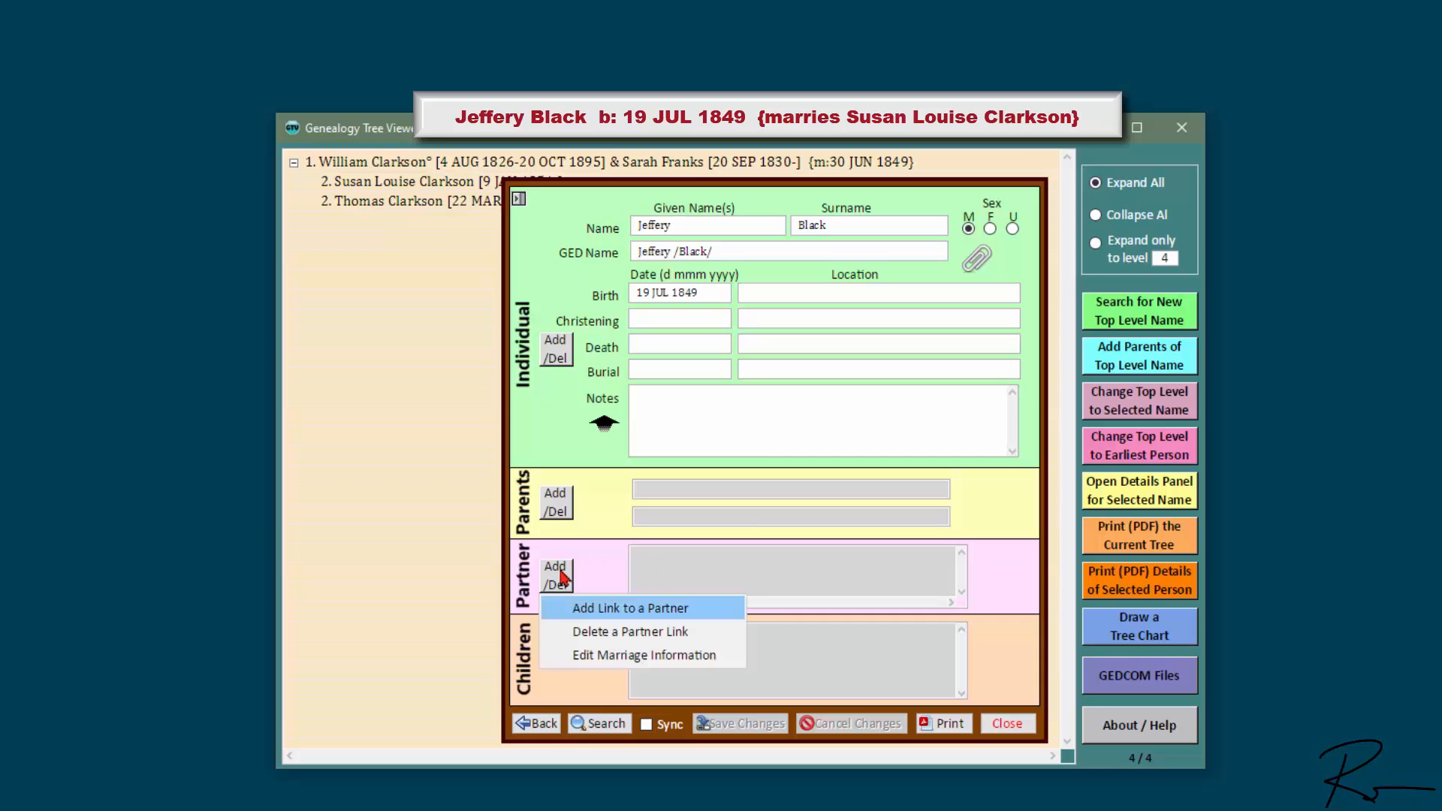
left_click(629, 610)
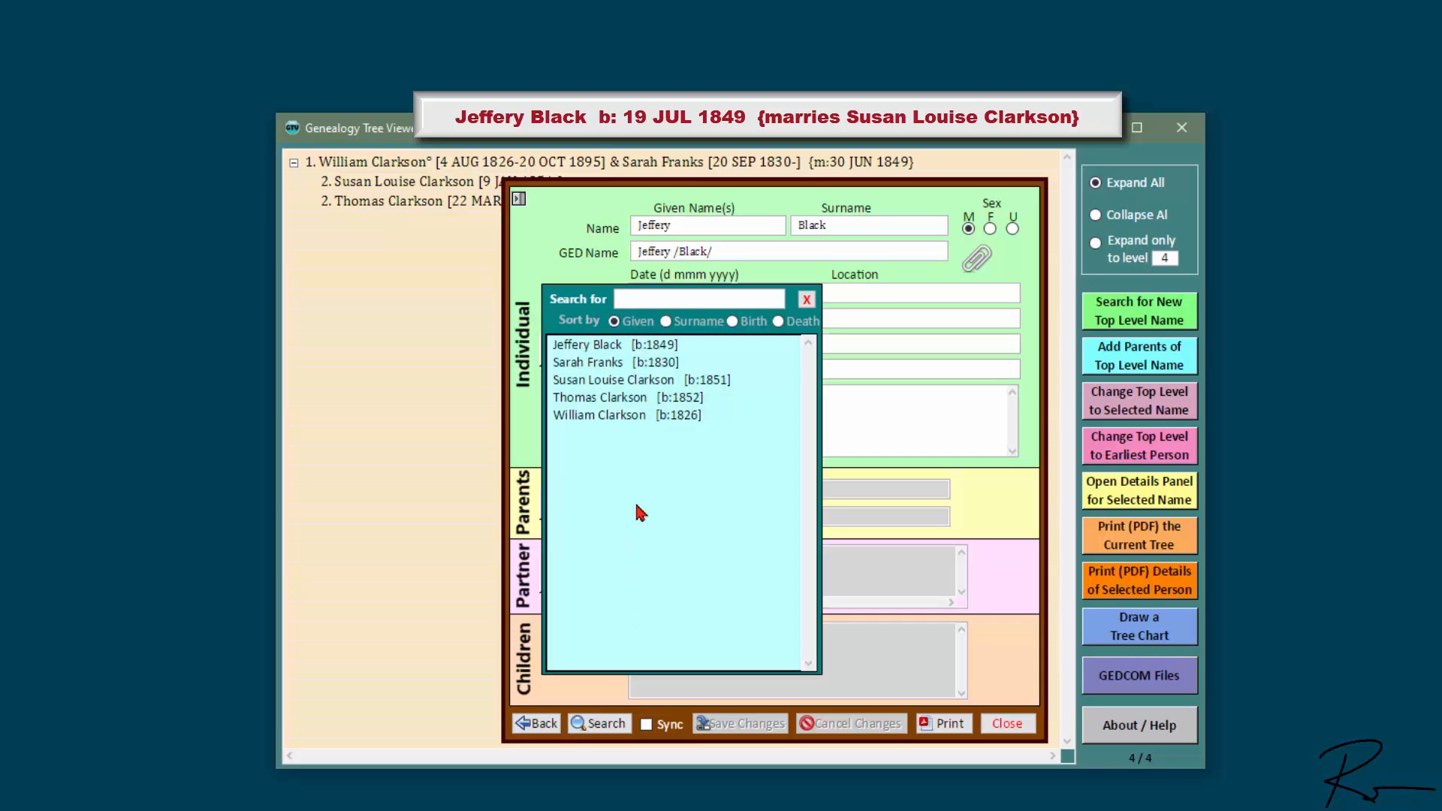
double_click(642, 387)
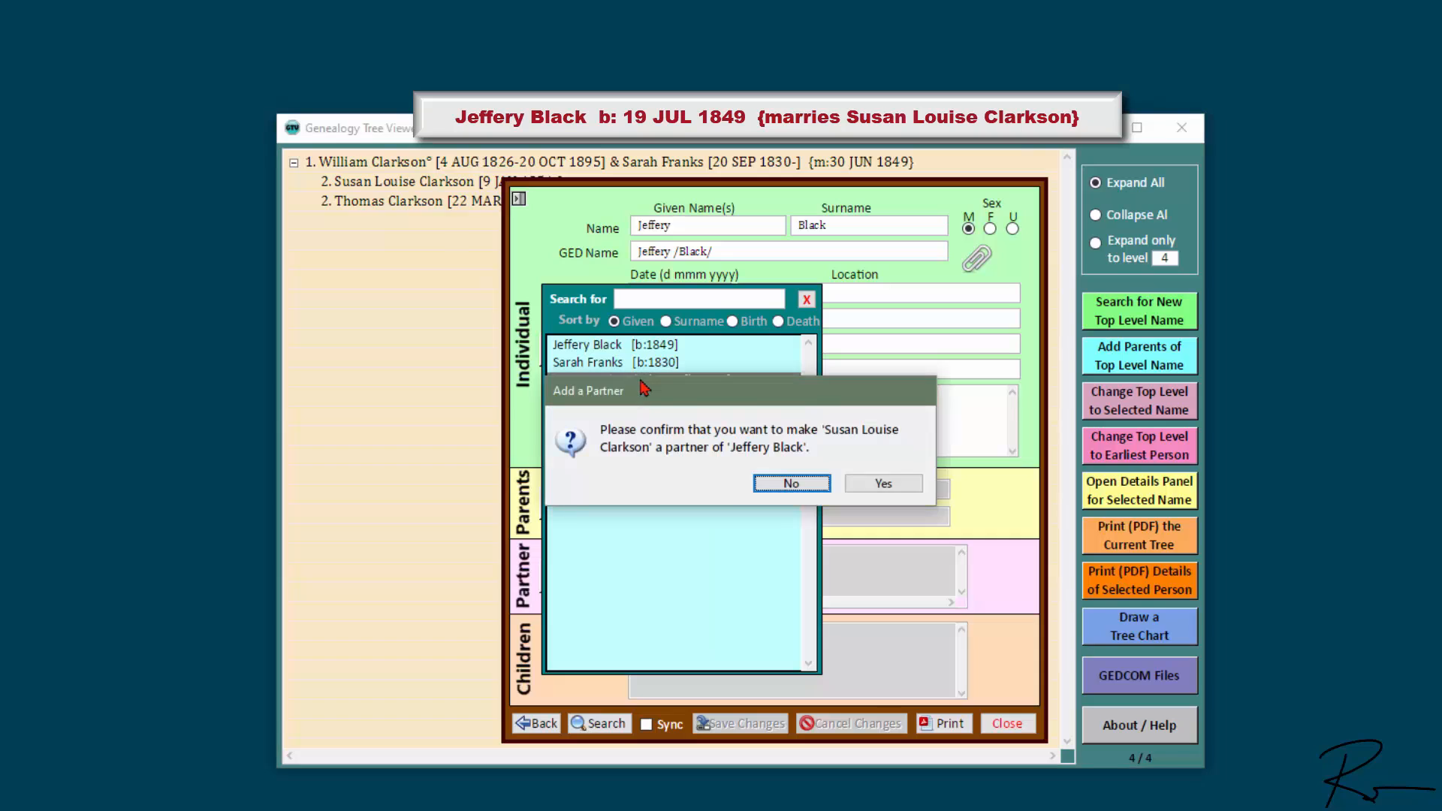
left_click(897, 488)
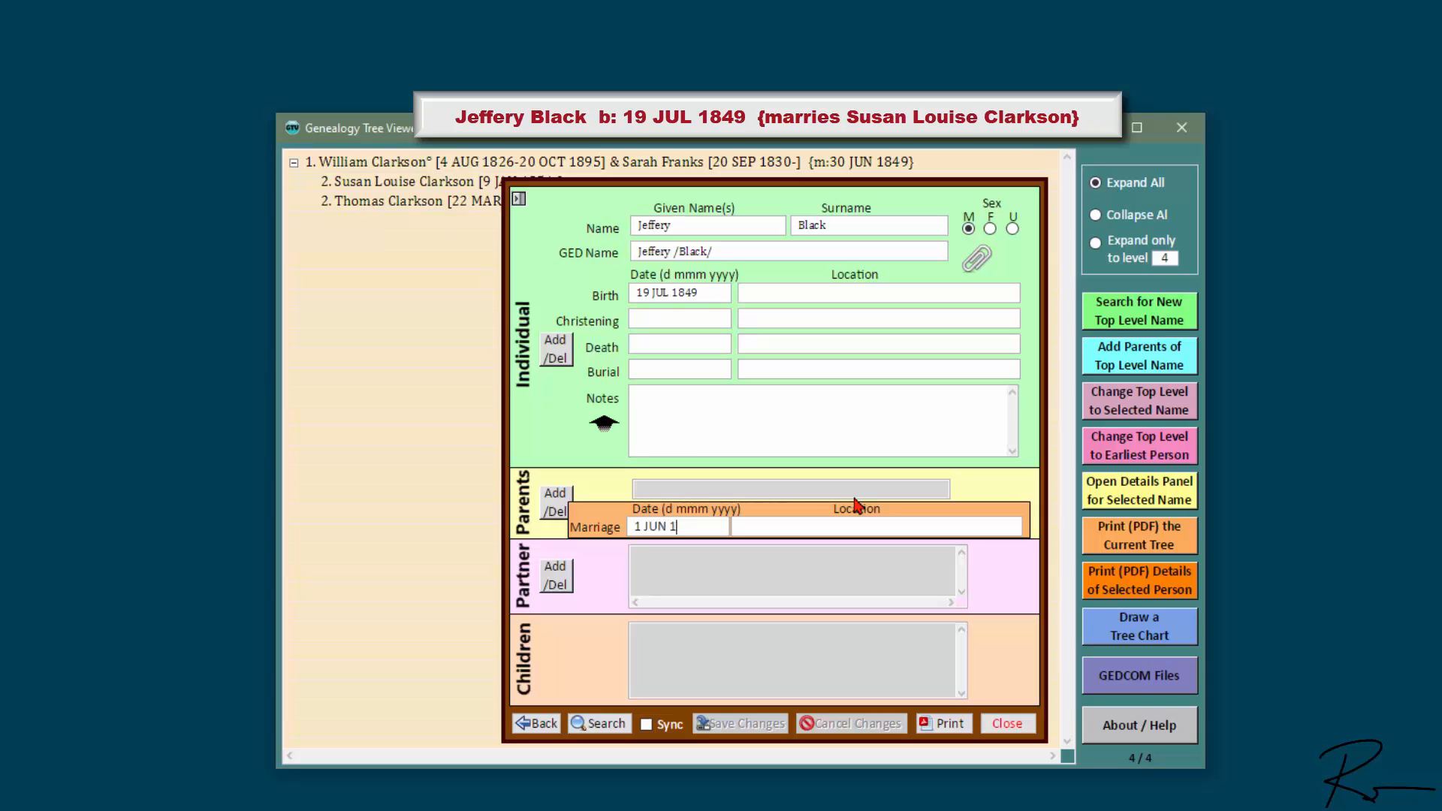
type("1 JUN 1868")
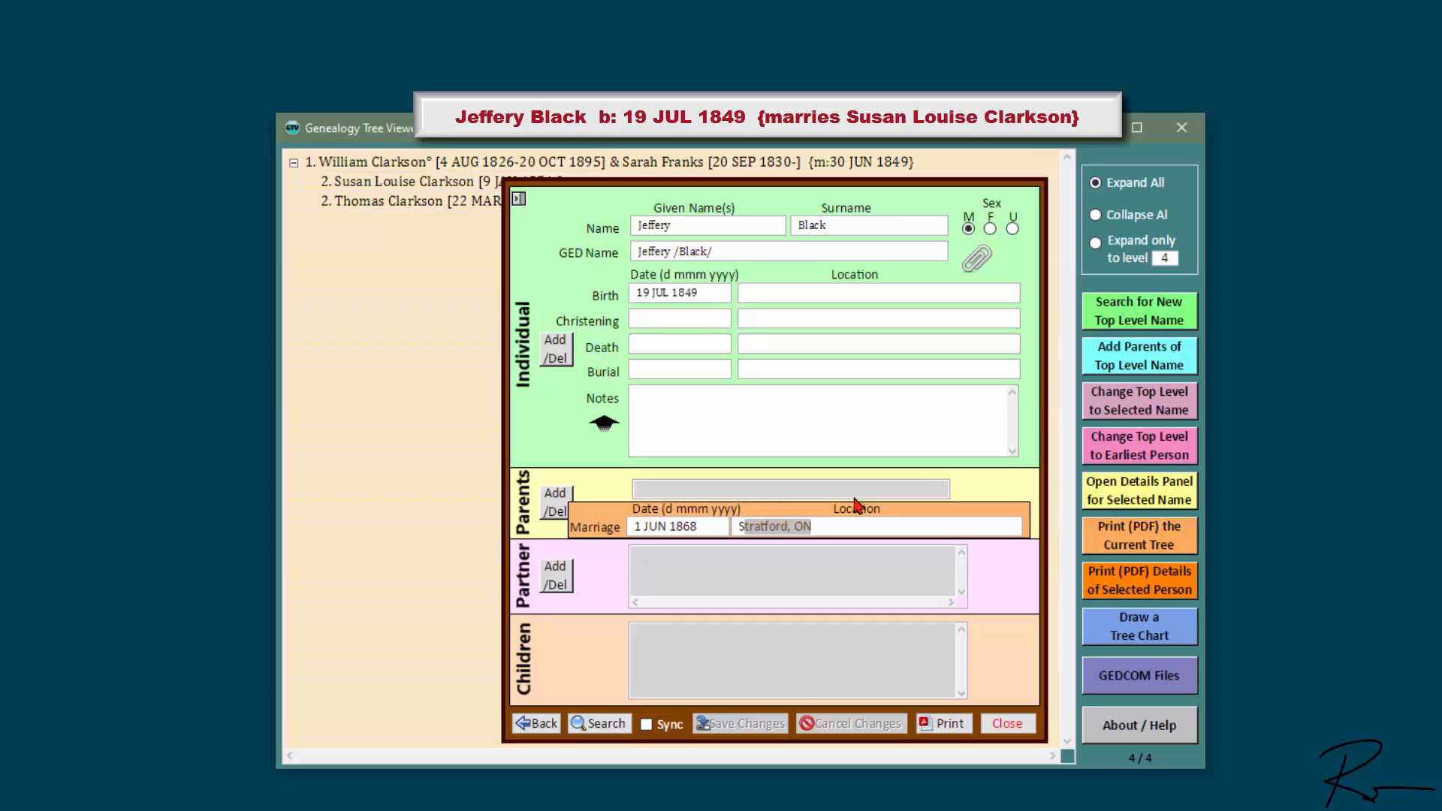
key("Return")
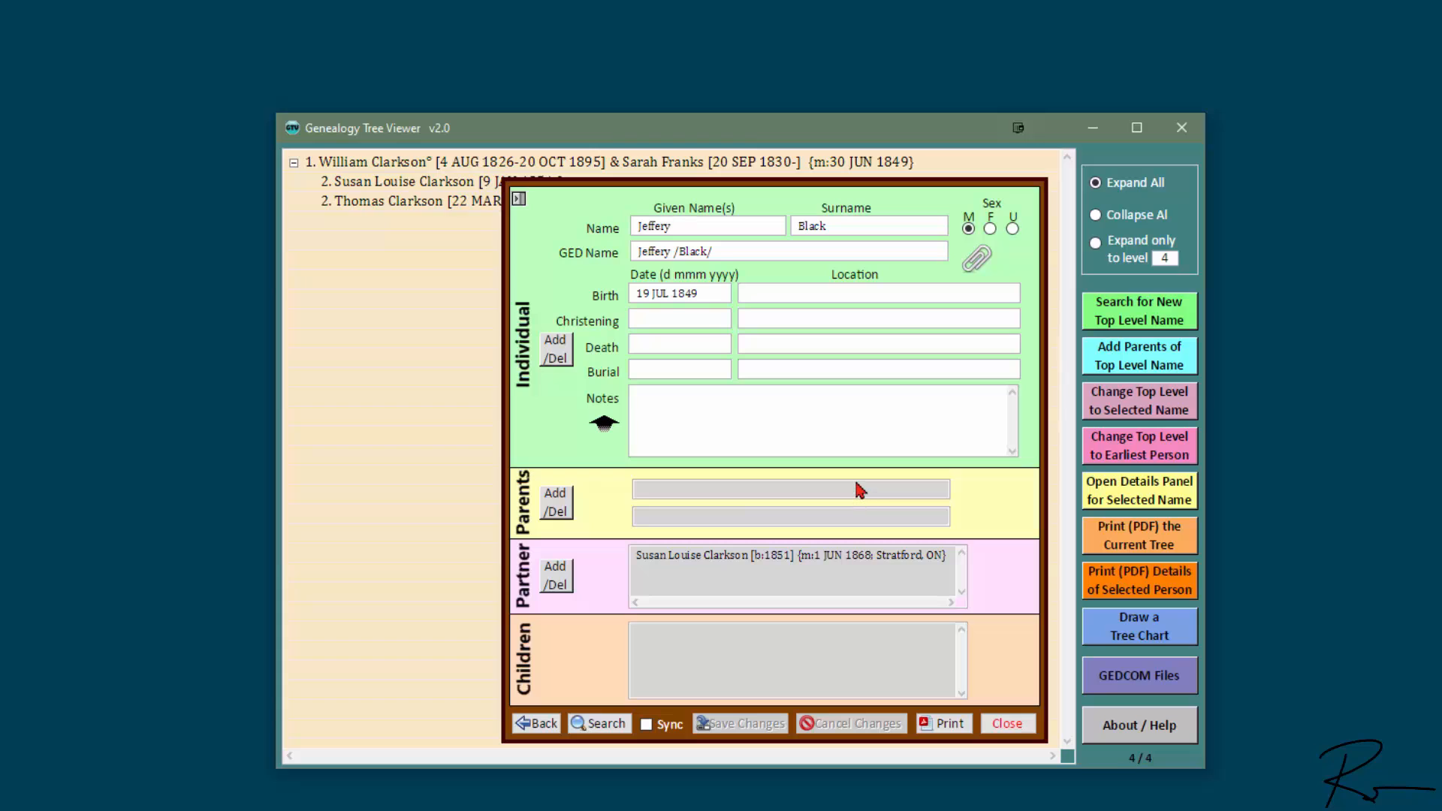
left_click(555, 350)
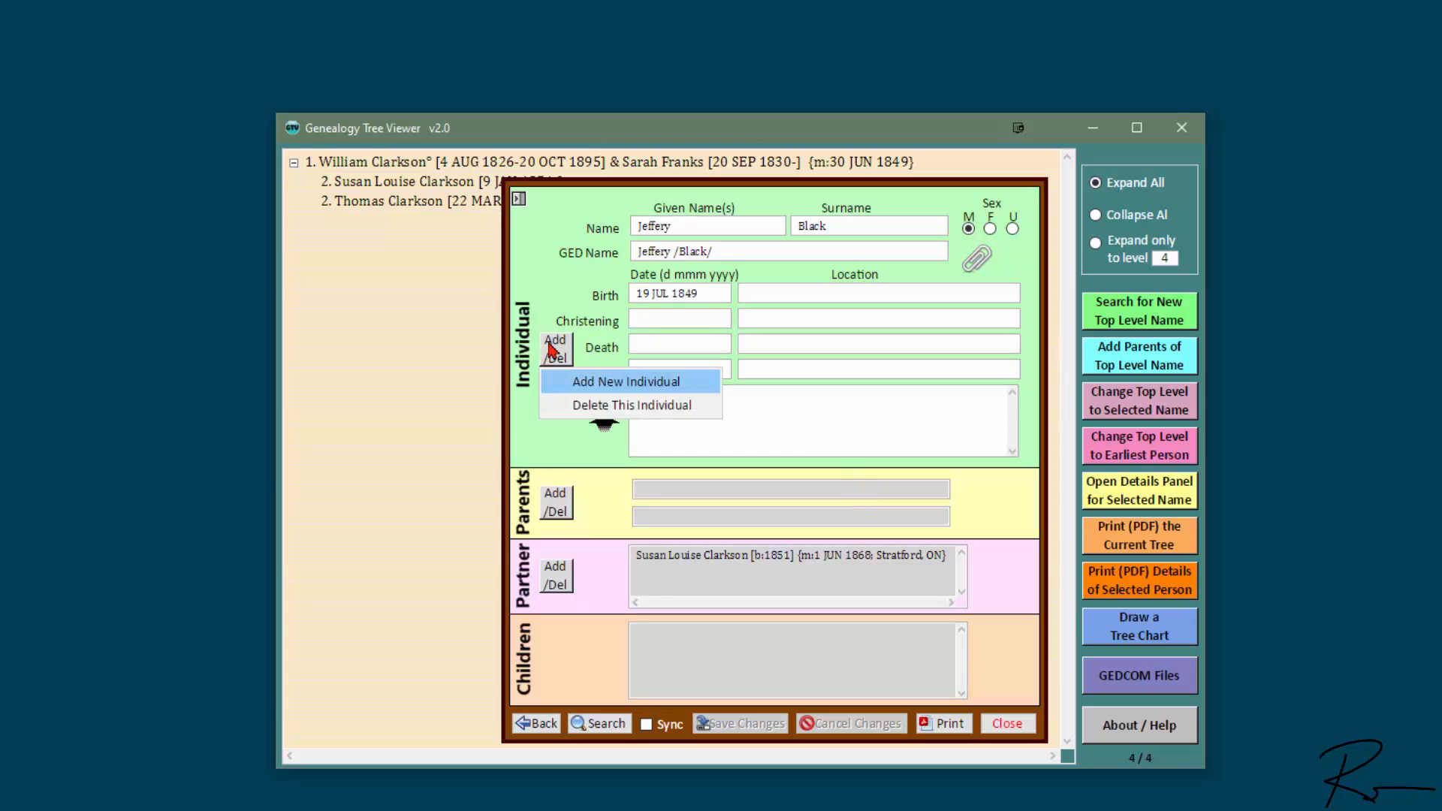
left_click(661, 383)
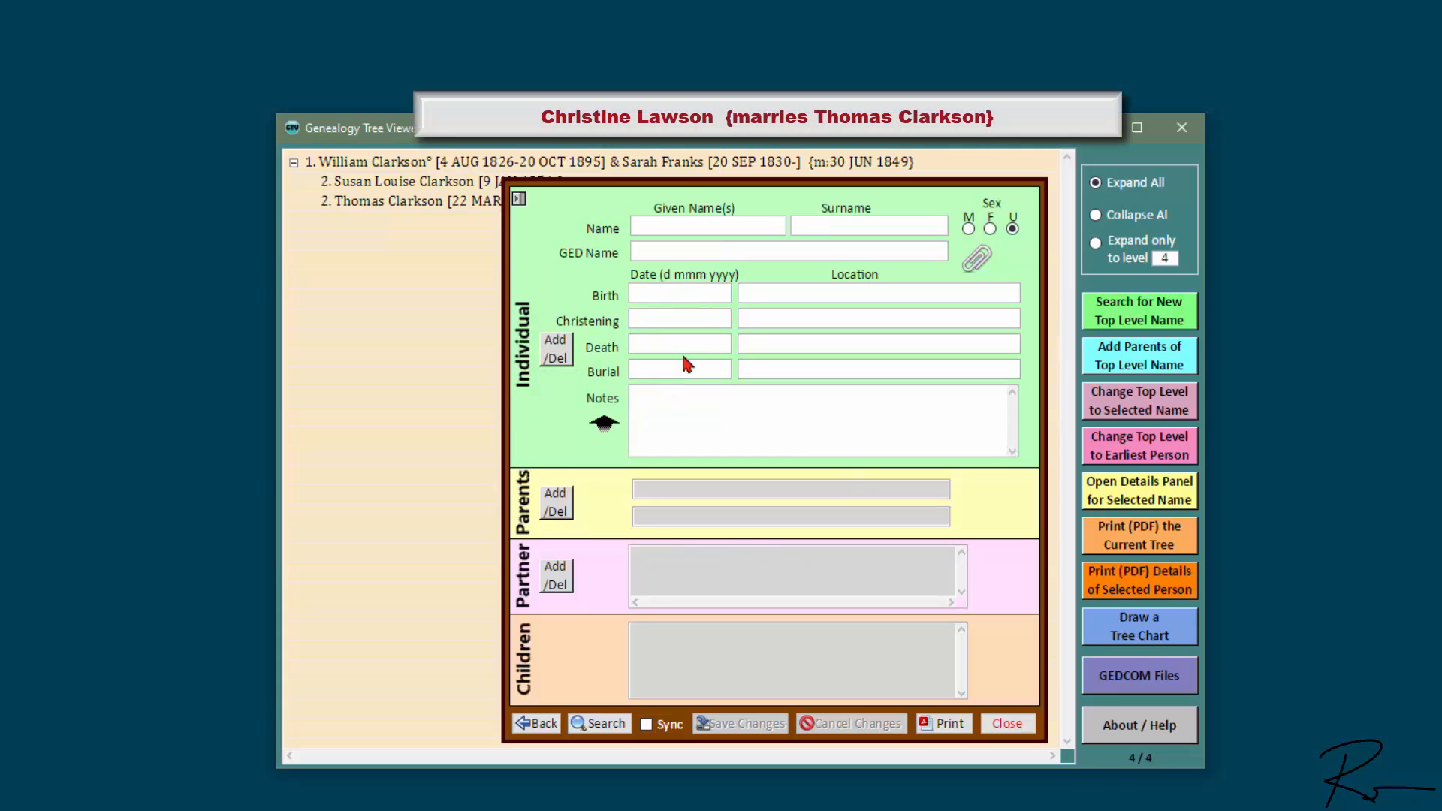
key("Tab")
left_click(990, 228)
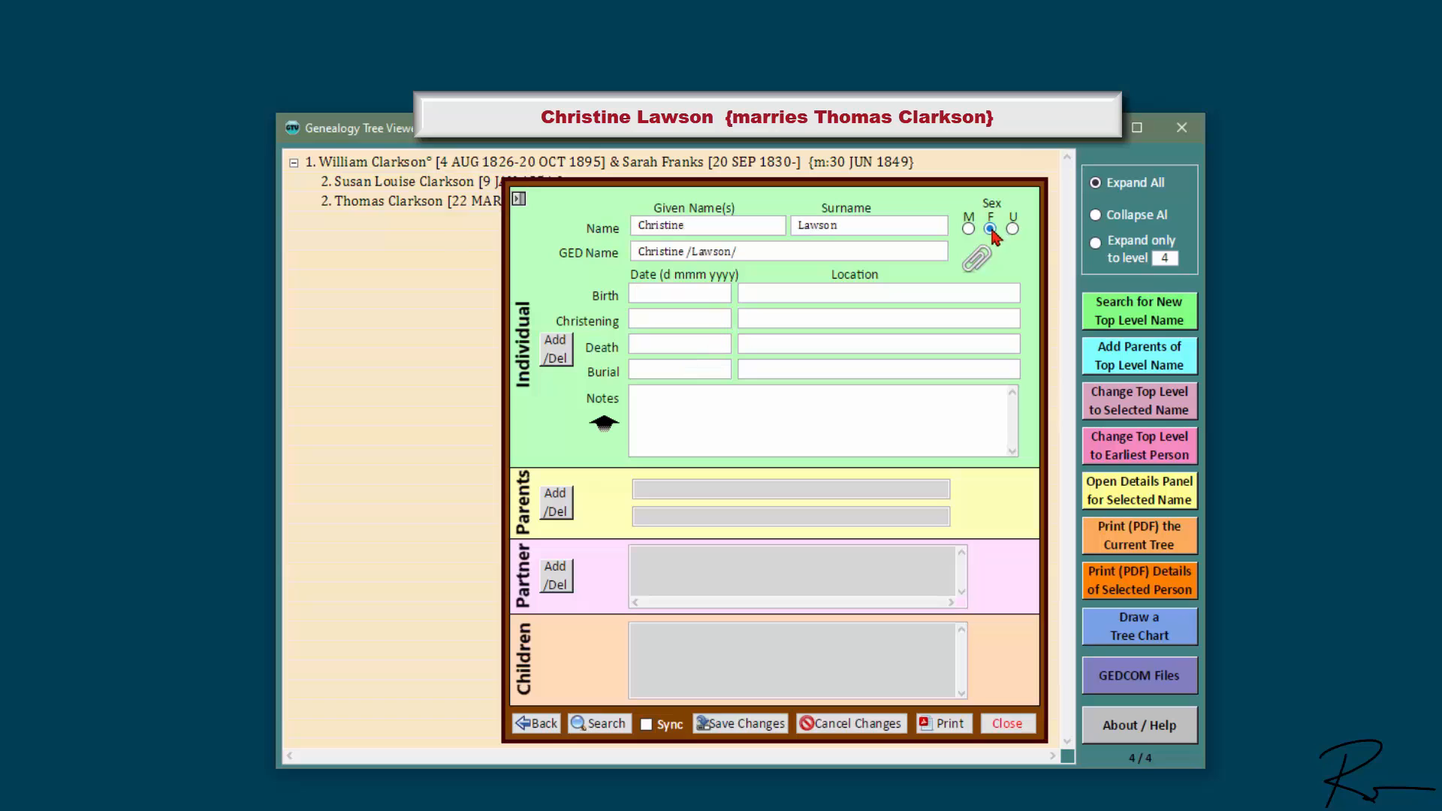
left_click(751, 724)
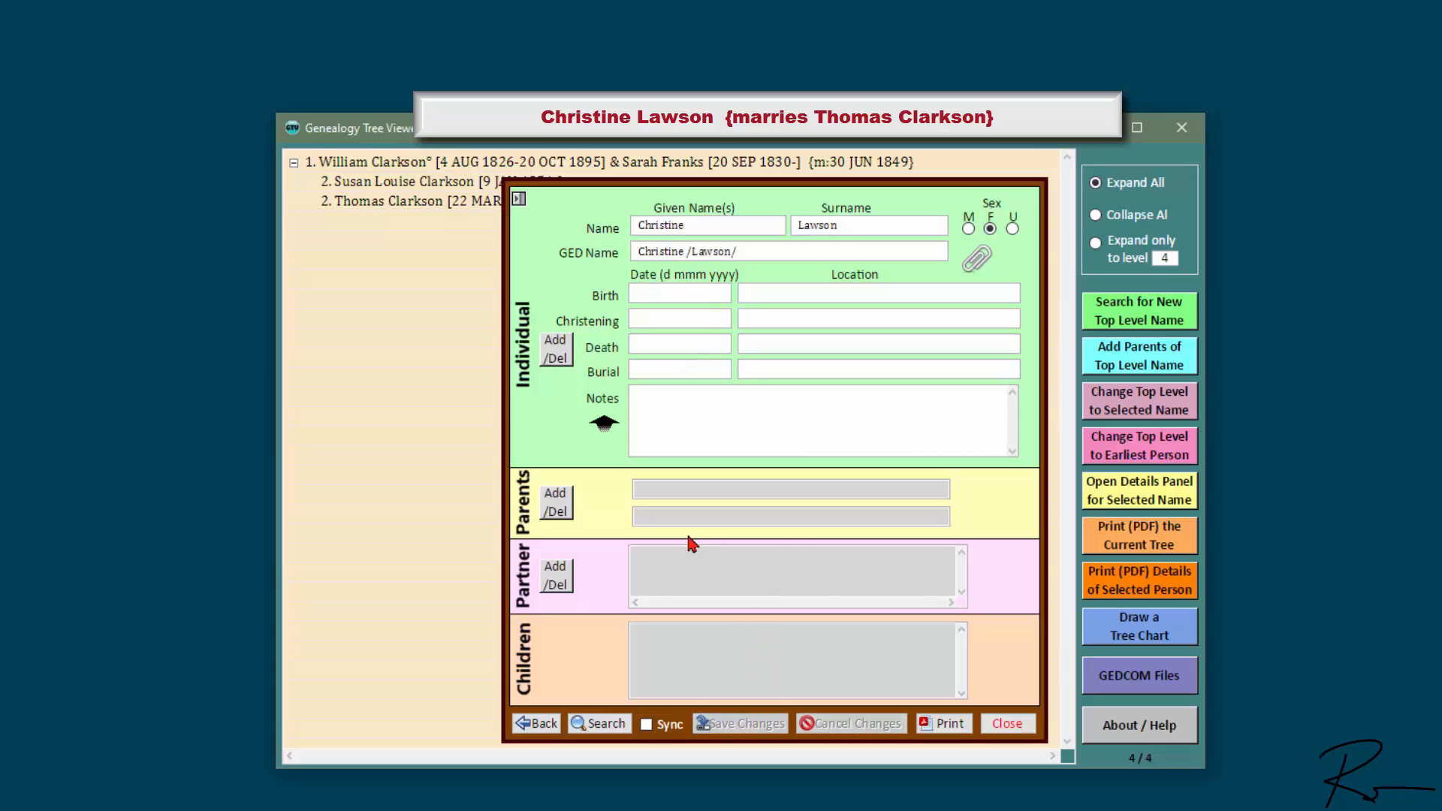
left_click(559, 586)
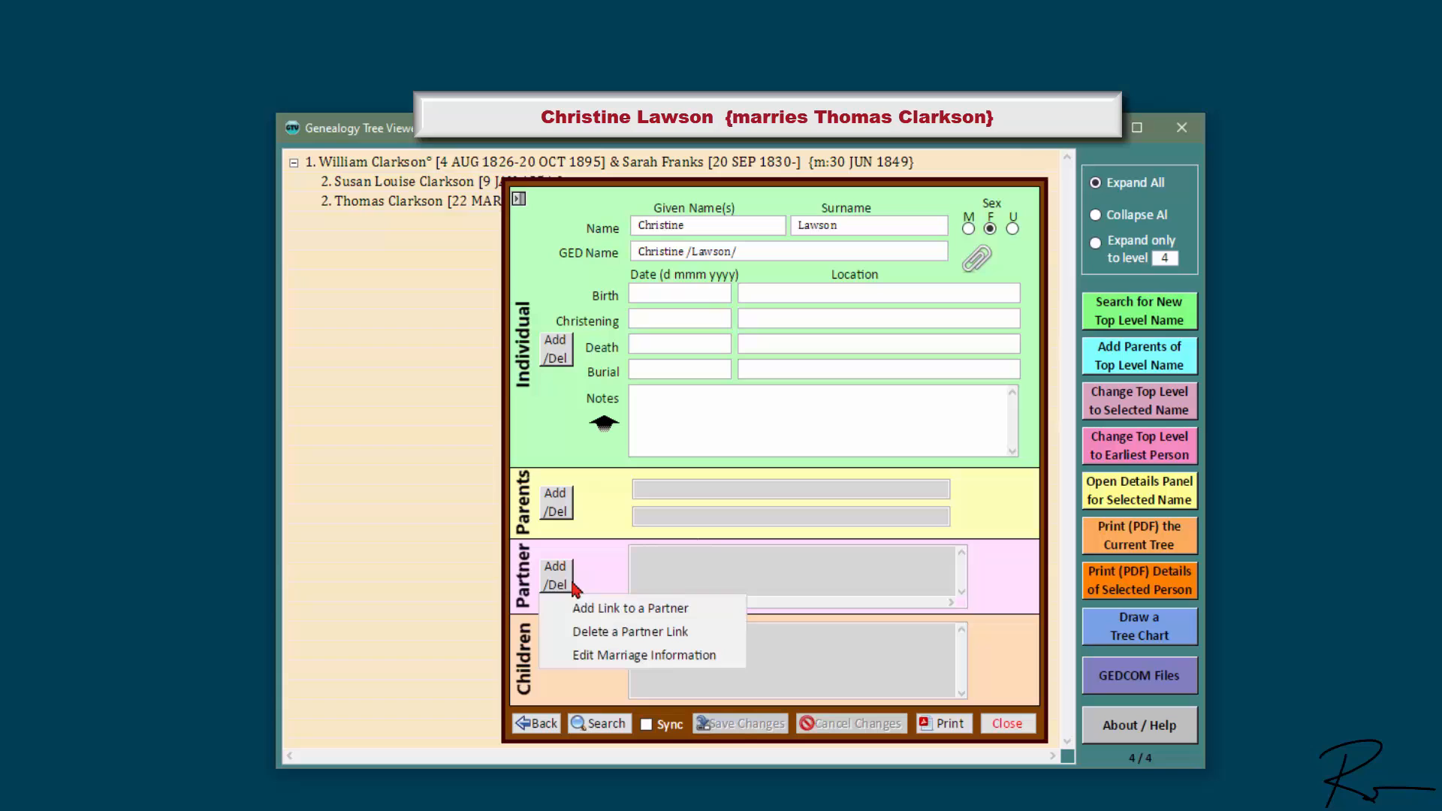
left_click(638, 607)
double_click(629, 417)
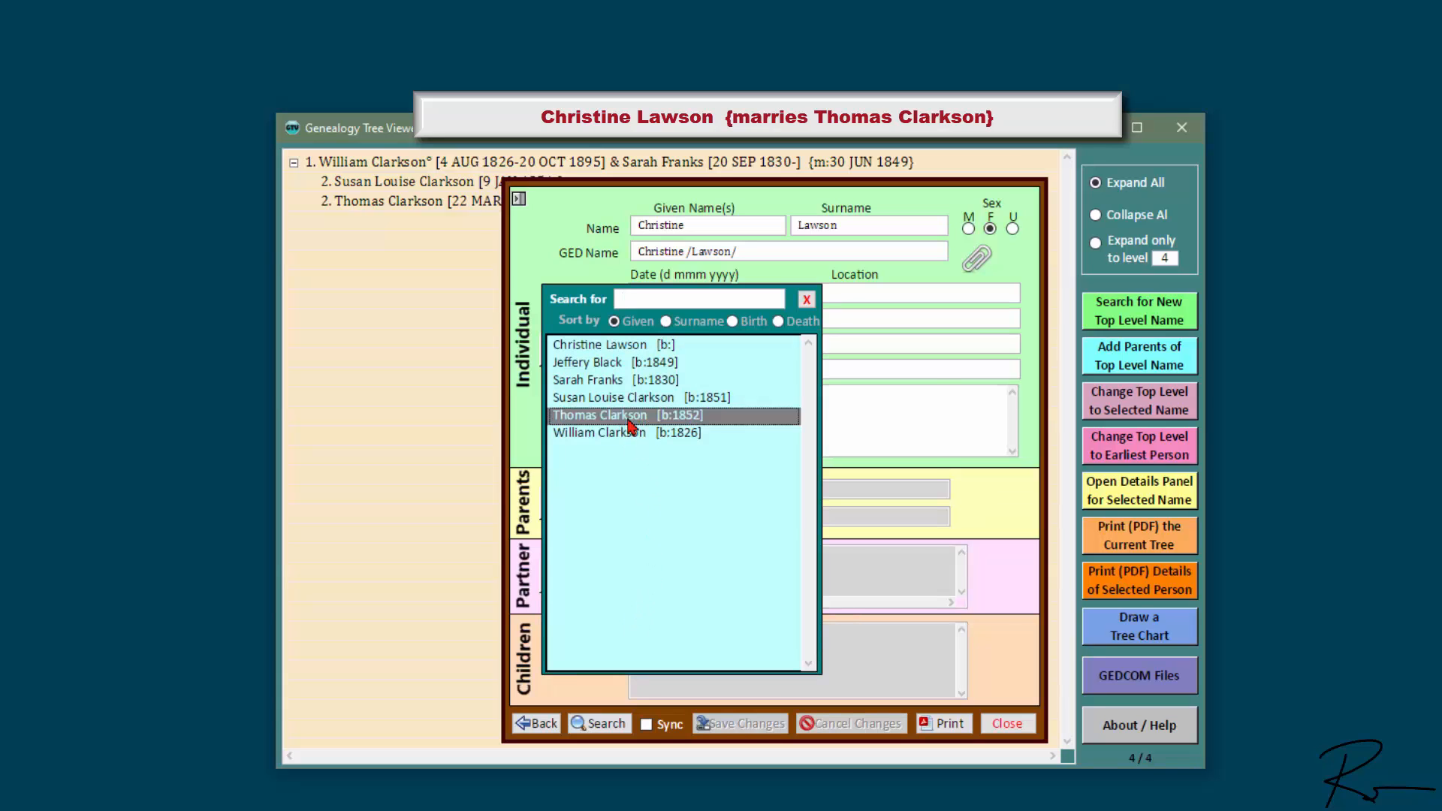
left_click(884, 483)
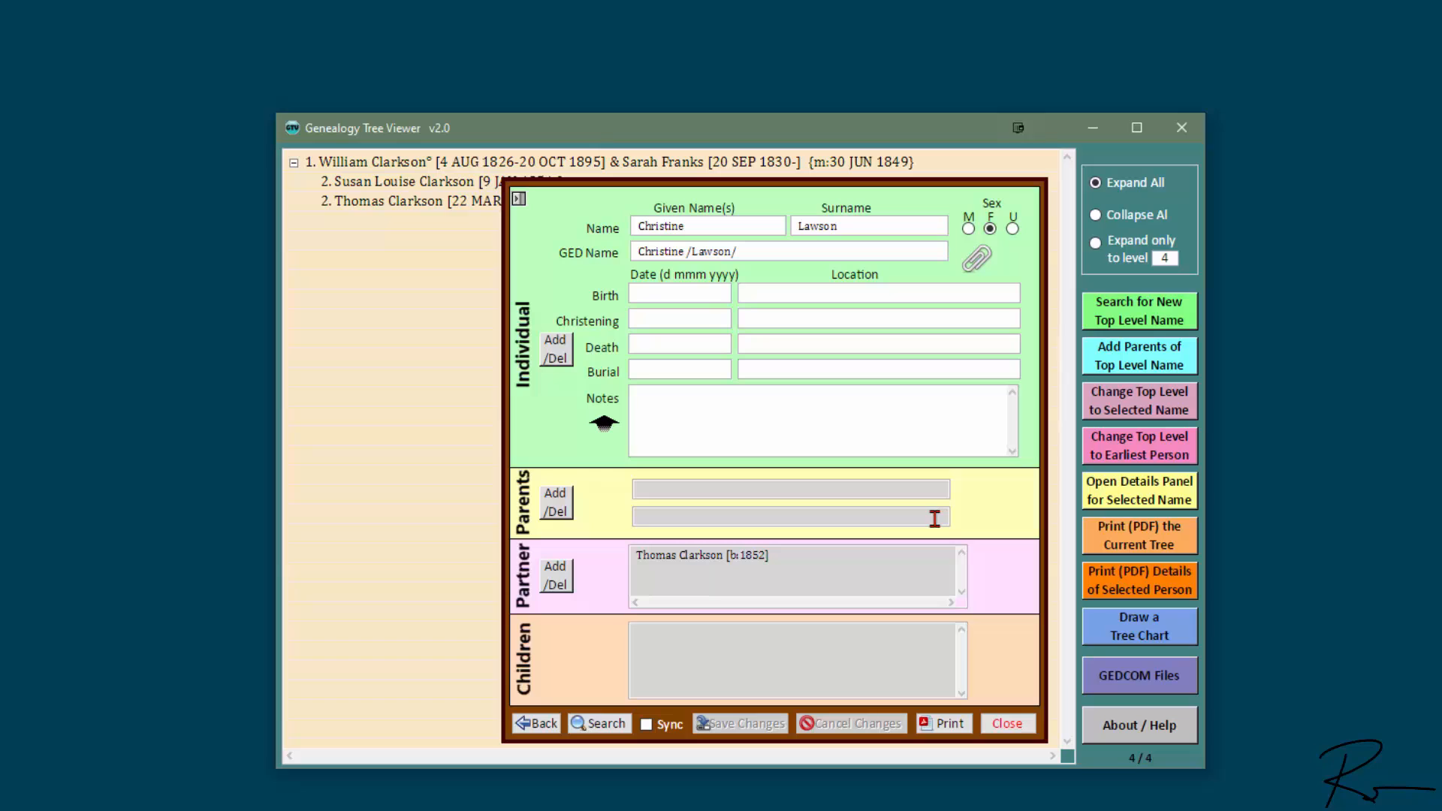
left_click(1007, 724)
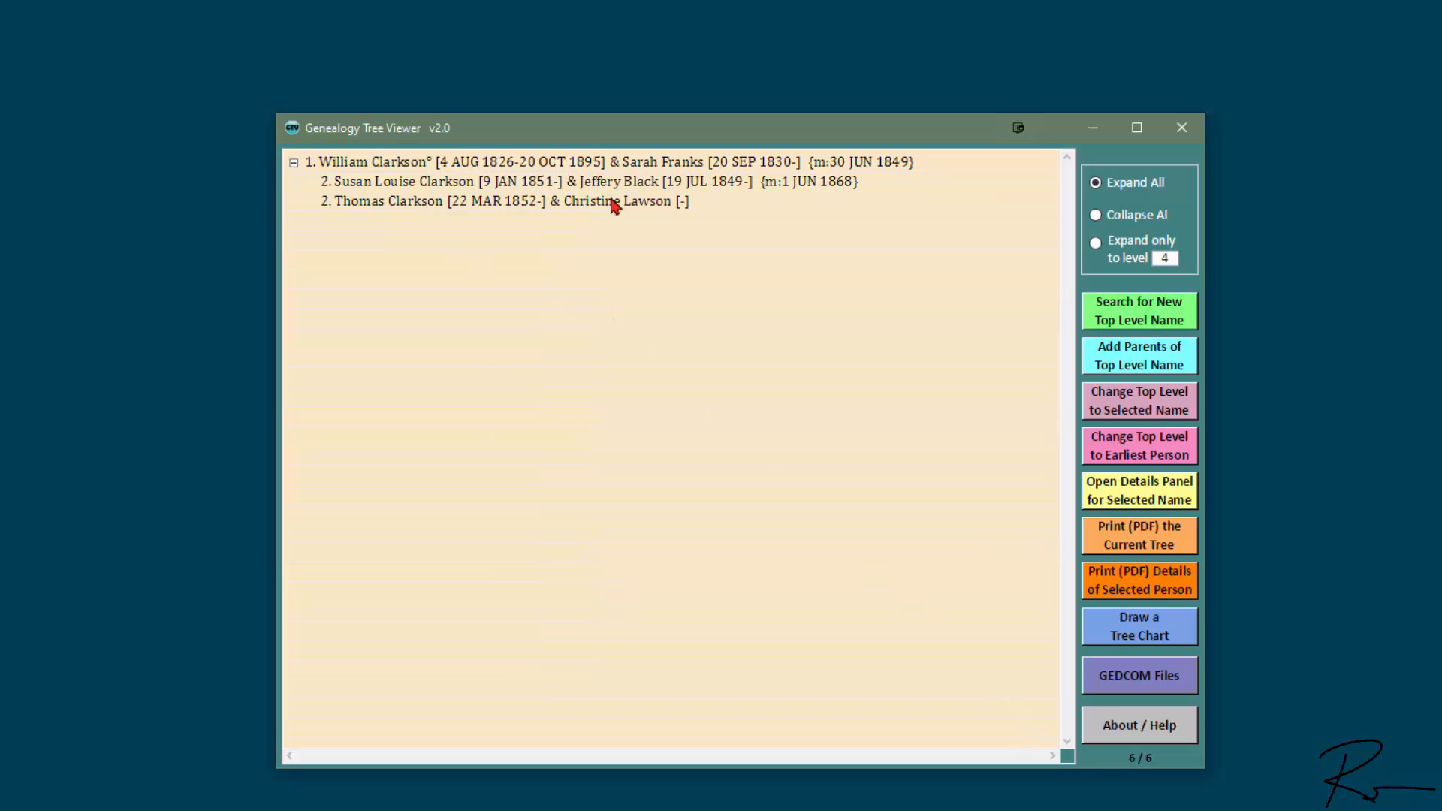
left_click(417, 162)
key("ctrl+space")
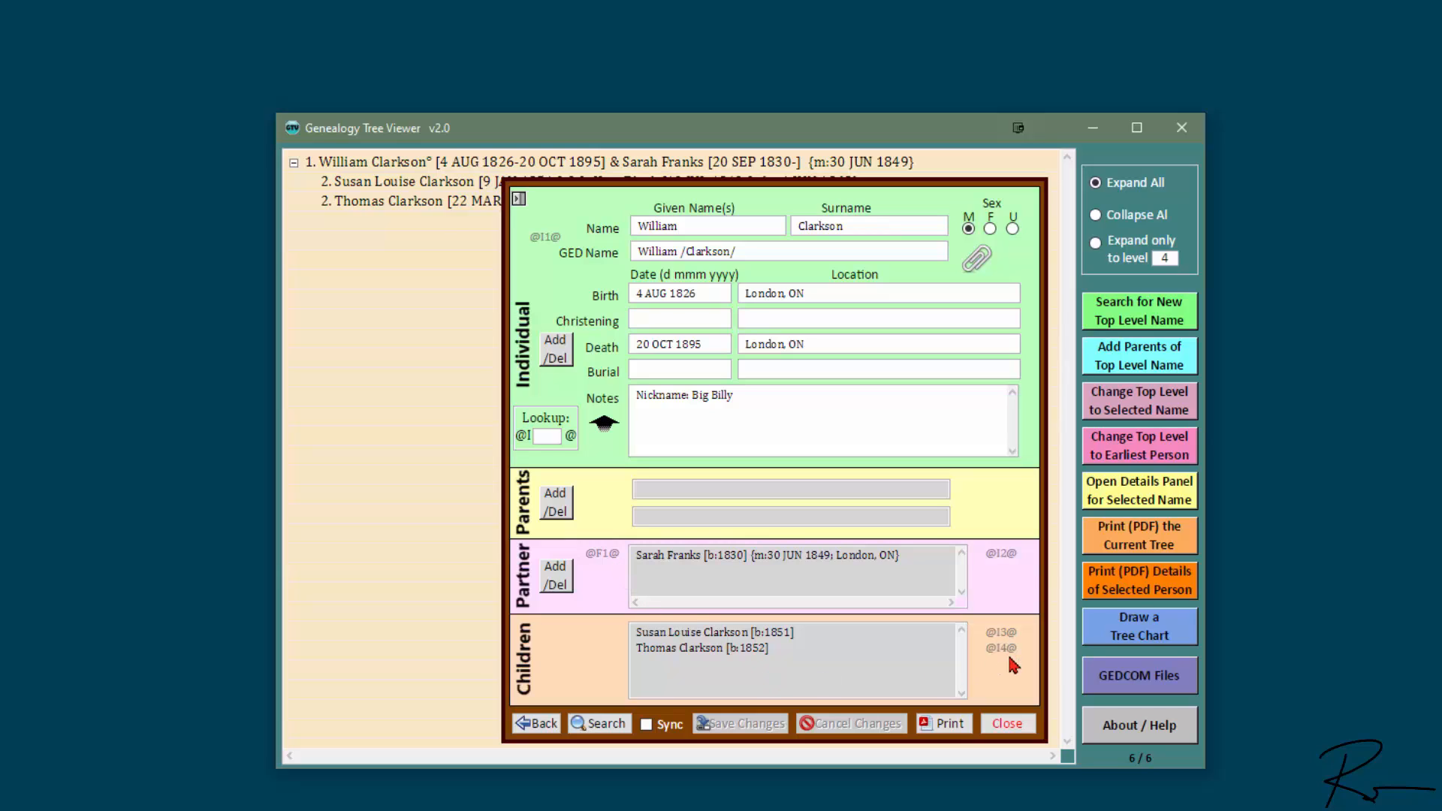
double_click(692, 634)
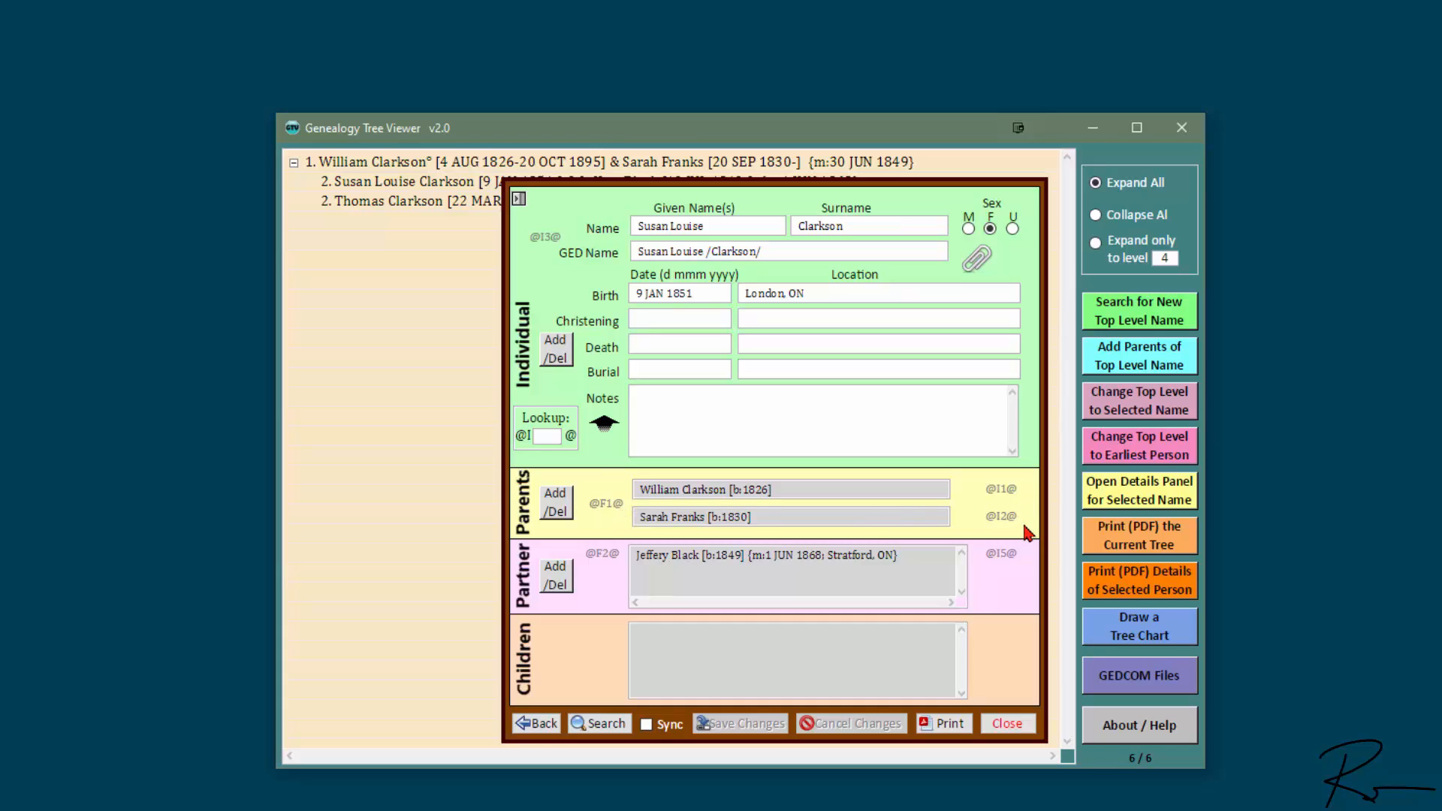
key("ctrl+space")
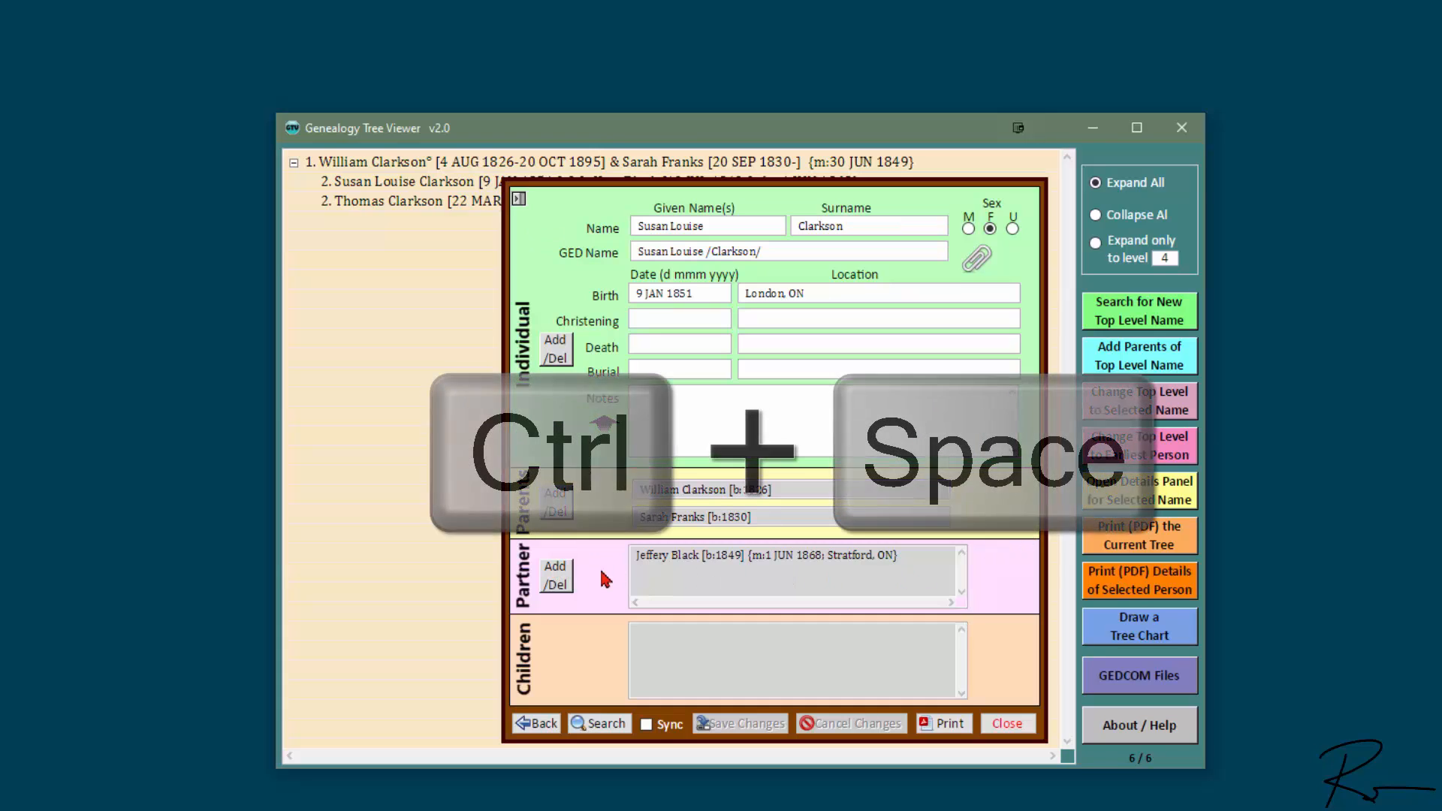
left_click(1009, 725)
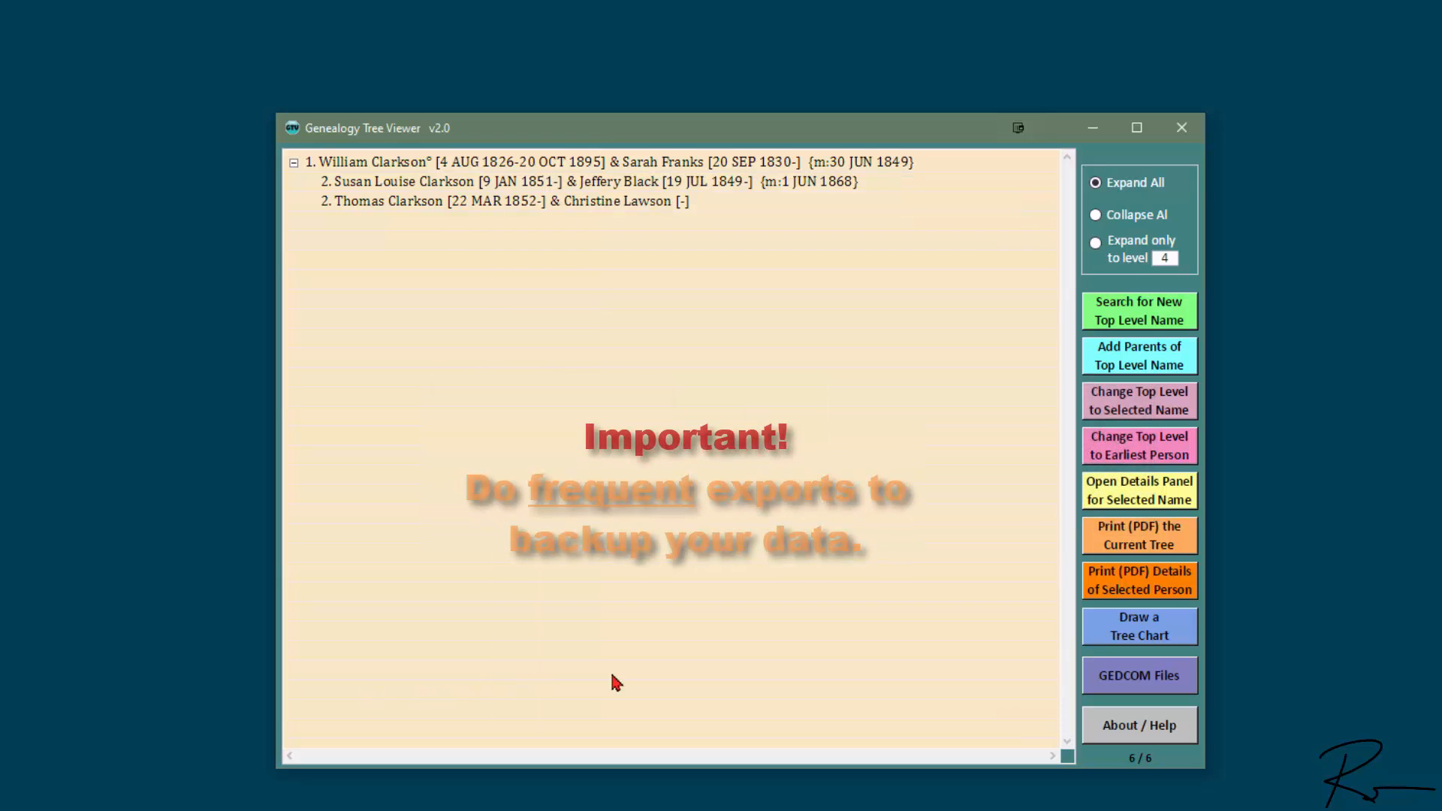
Step: Export the full tree as Clarksons.ged in the GED Tutorials folder and dismiss the confirmation
left_click(1185, 681)
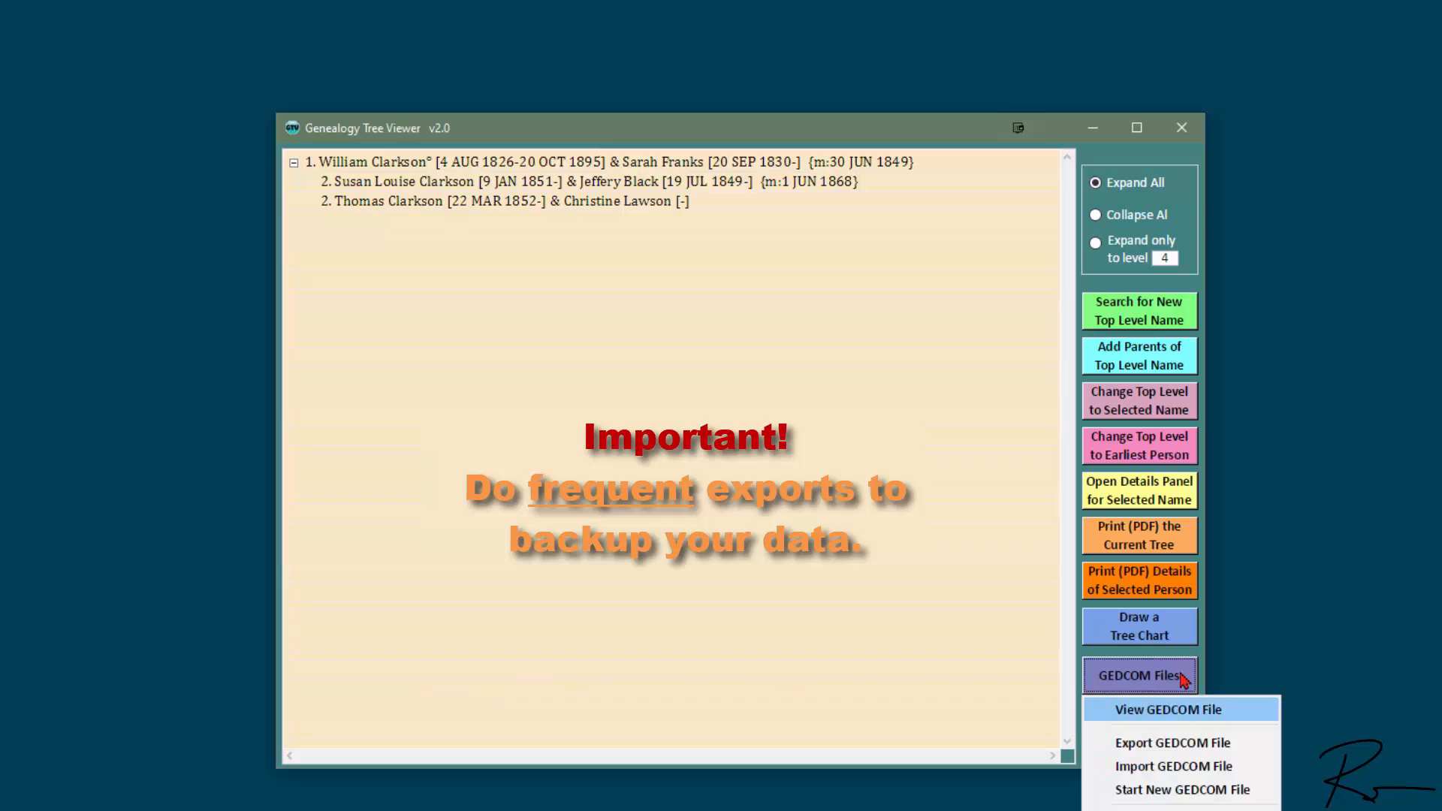
left_click(1264, 746)
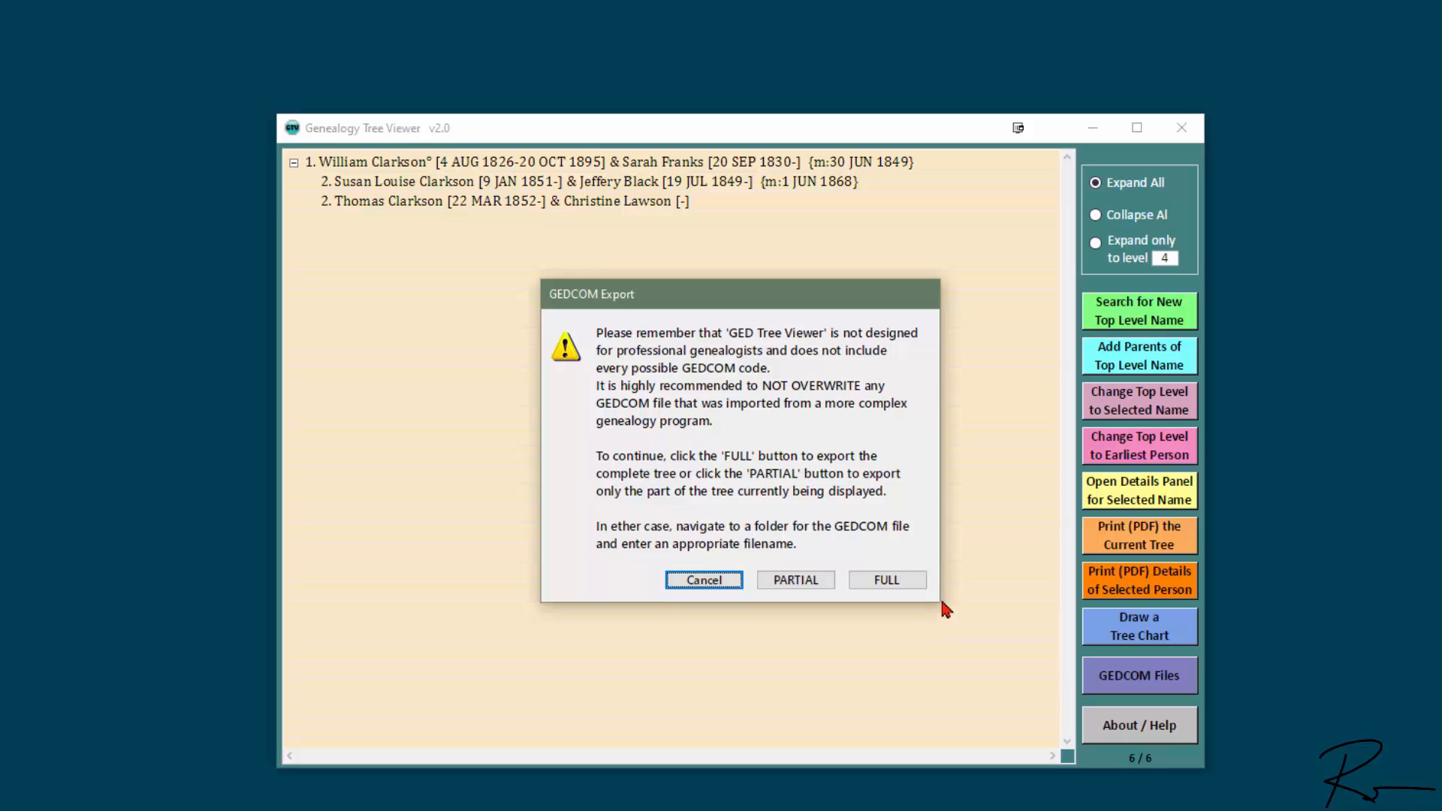
left_click(902, 583)
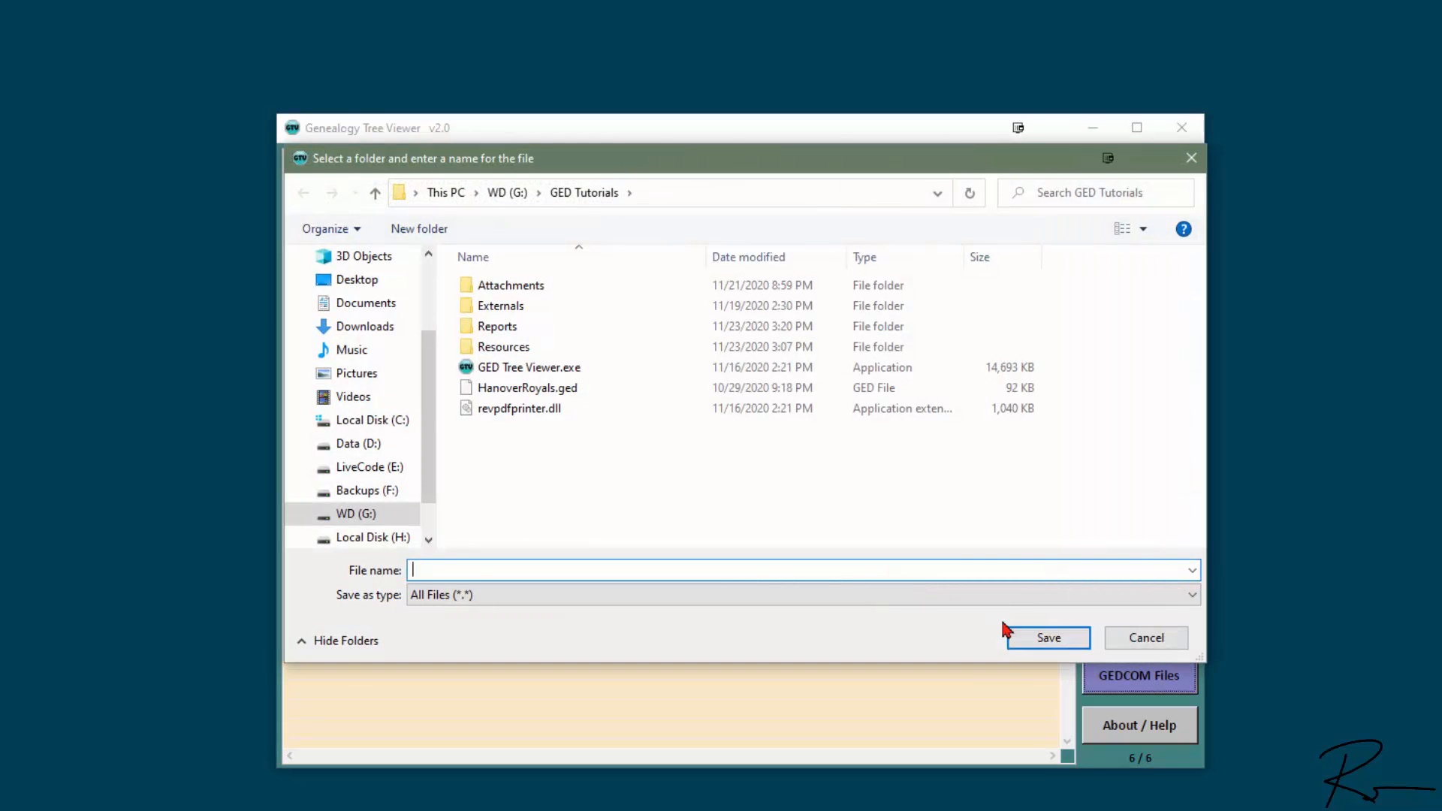
type("Clarksons")
left_click(1008, 631)
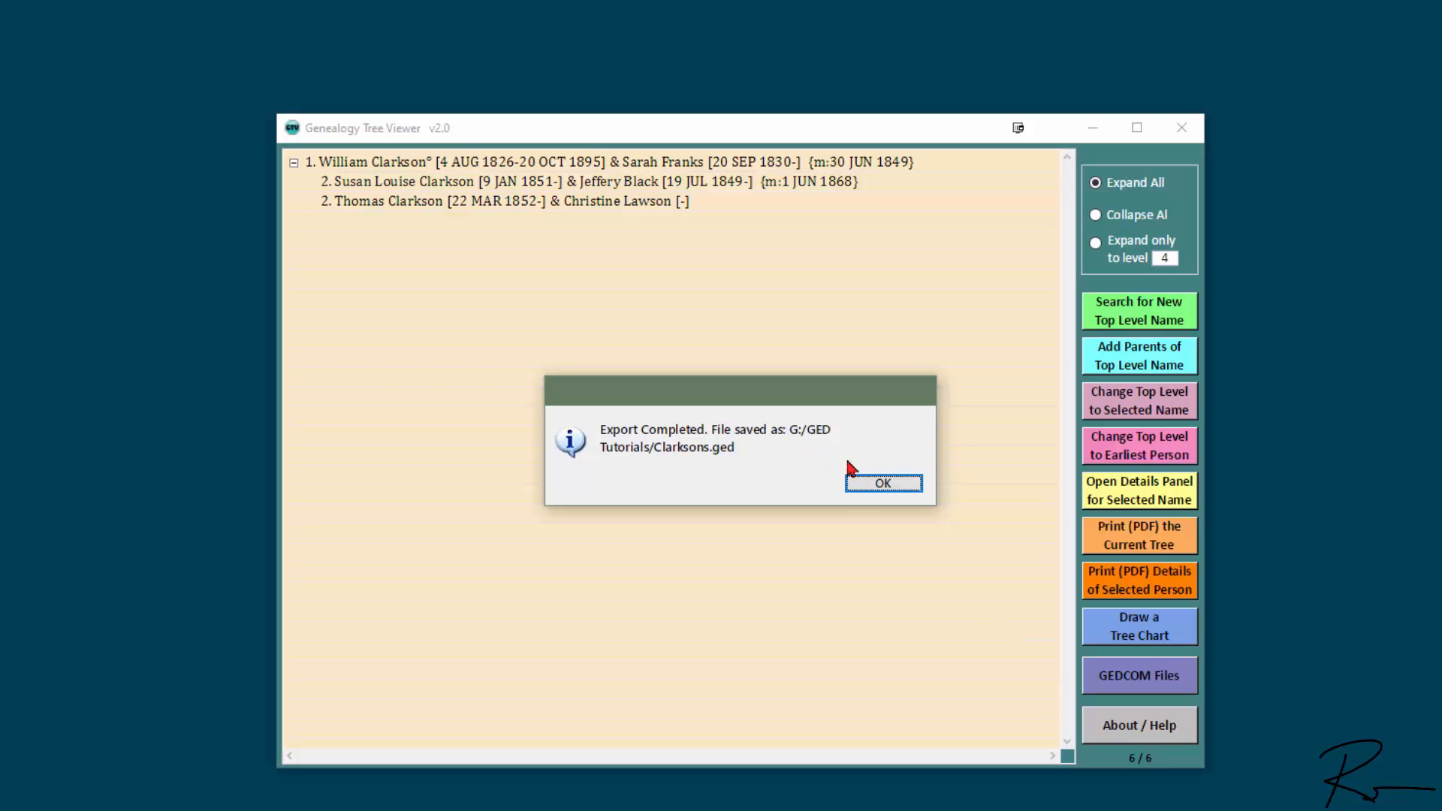
left_click(883, 484)
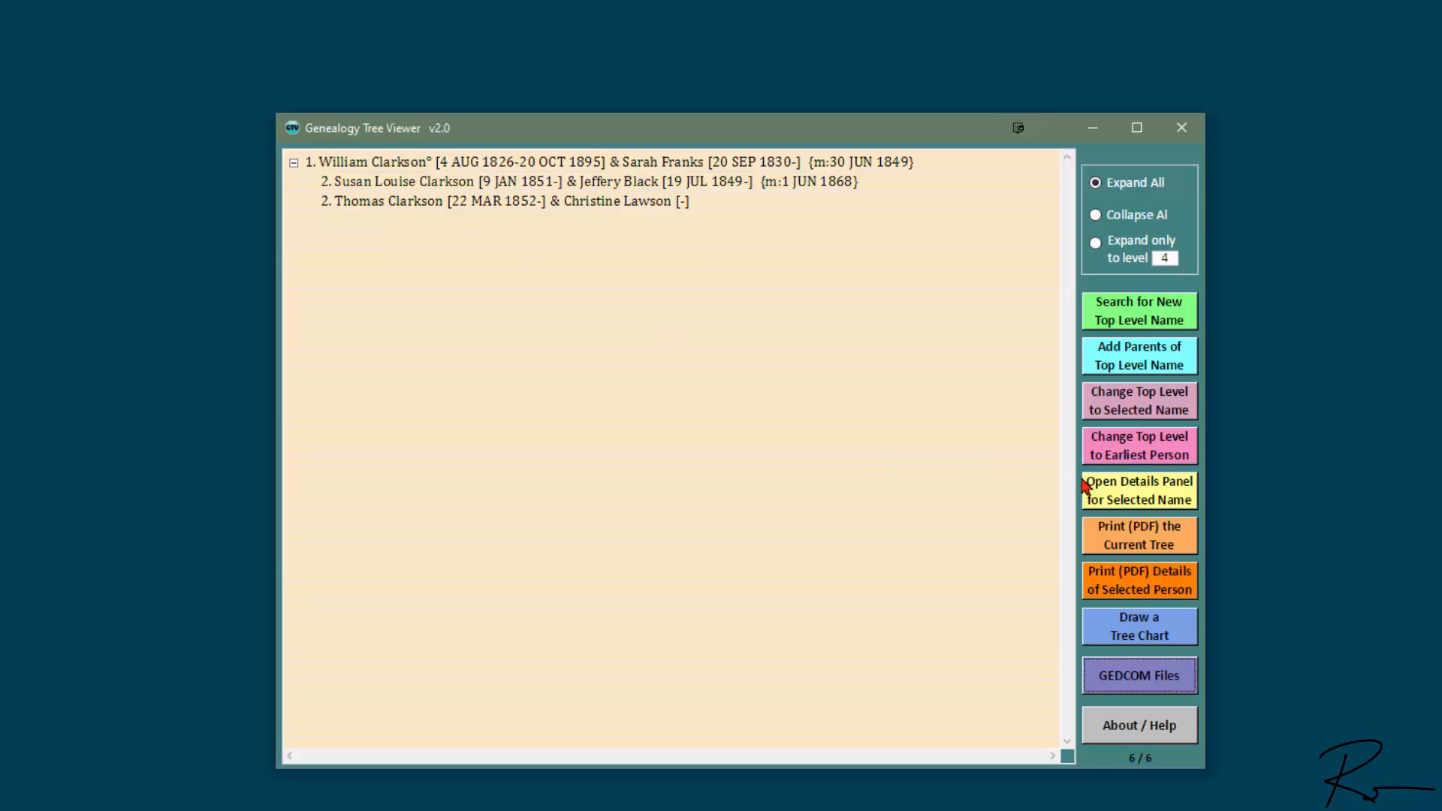
left_click(1118, 493)
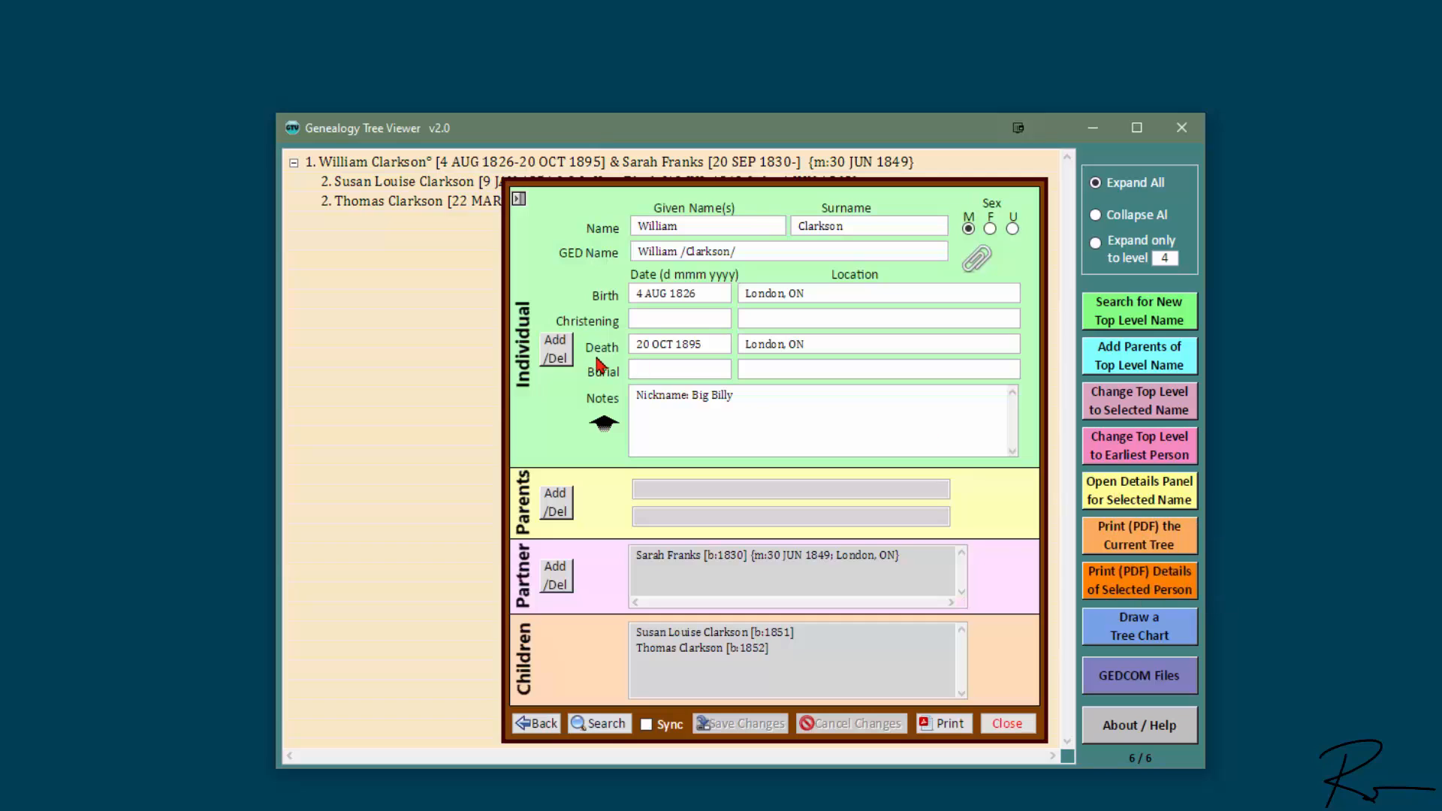
left_click(561, 356)
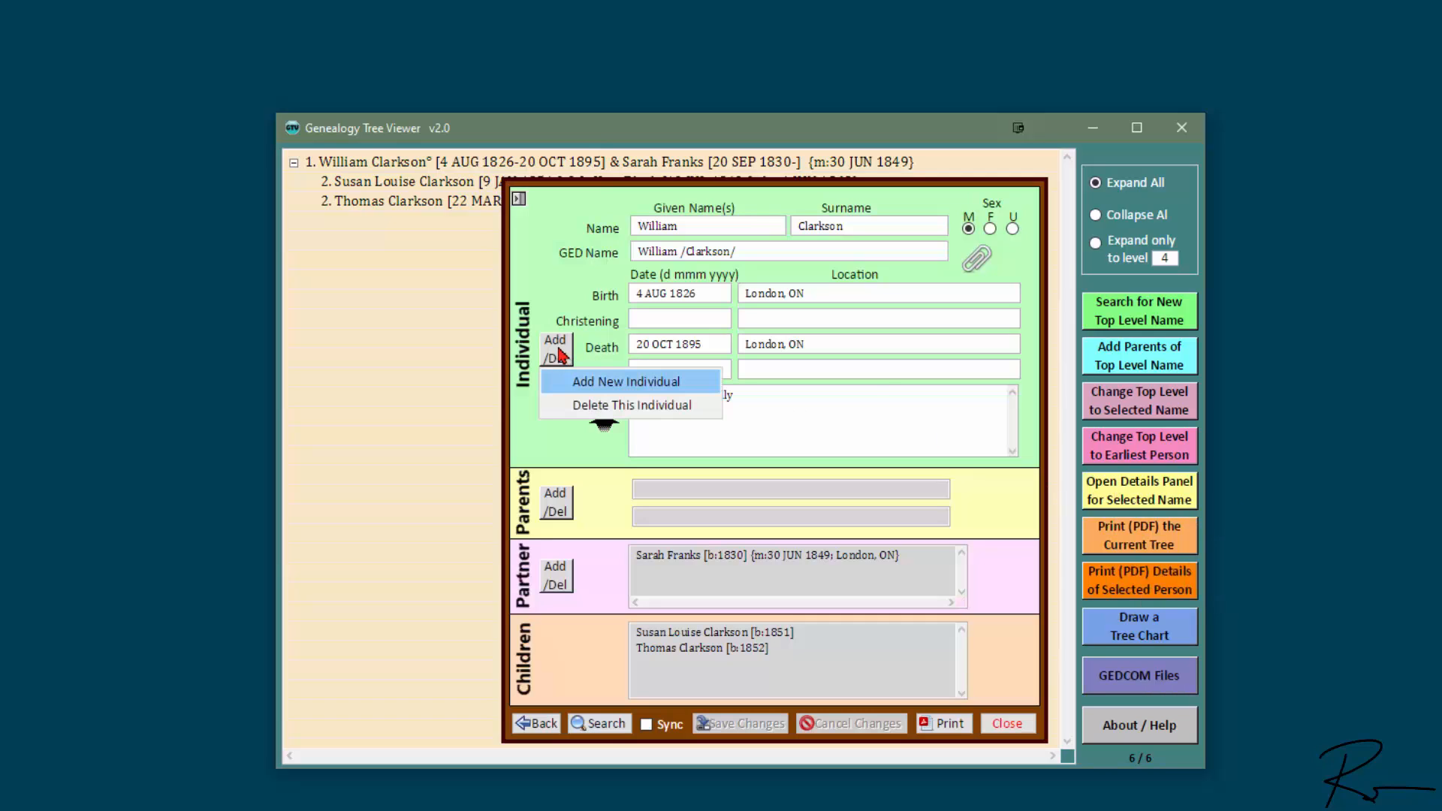
left_click(641, 384)
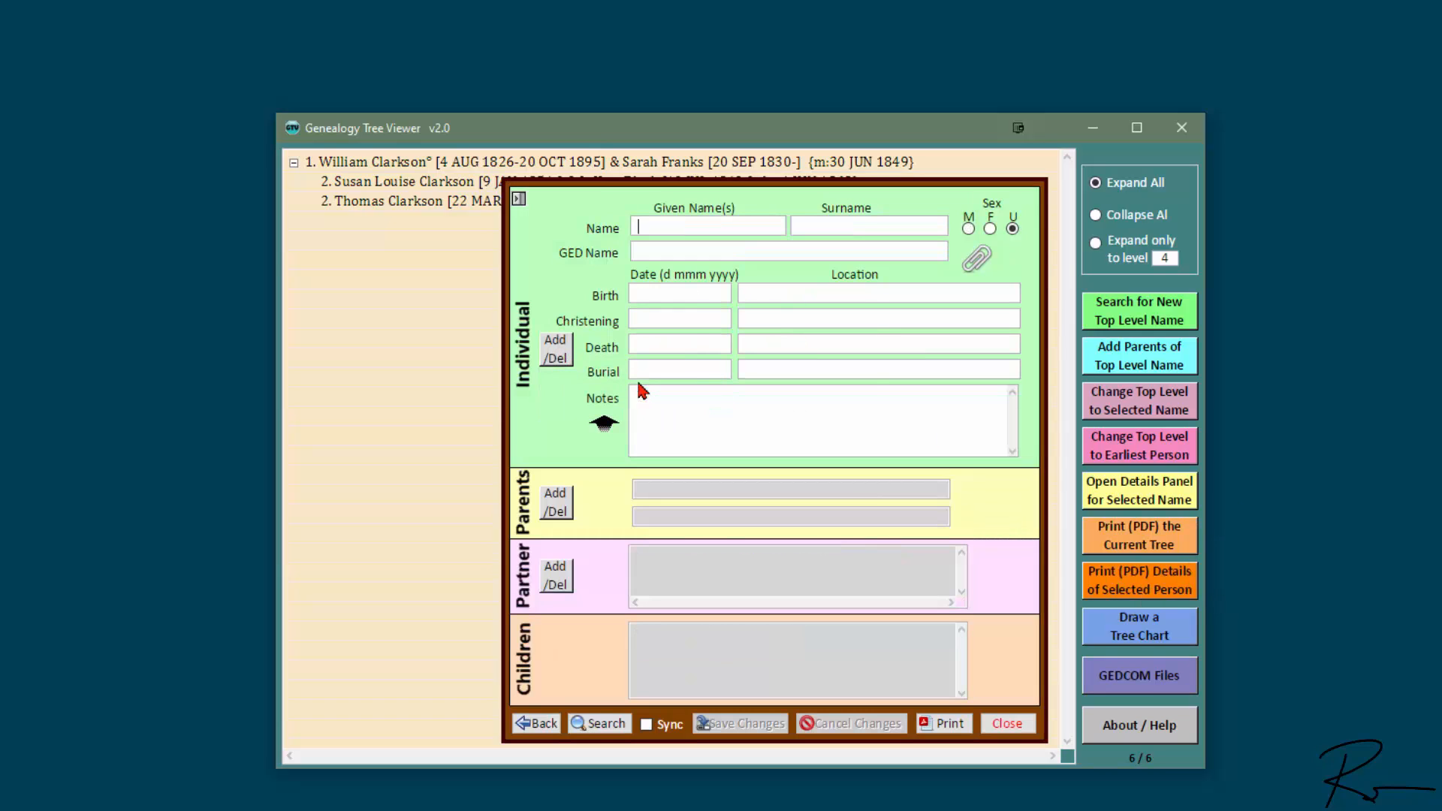
key("Tab")
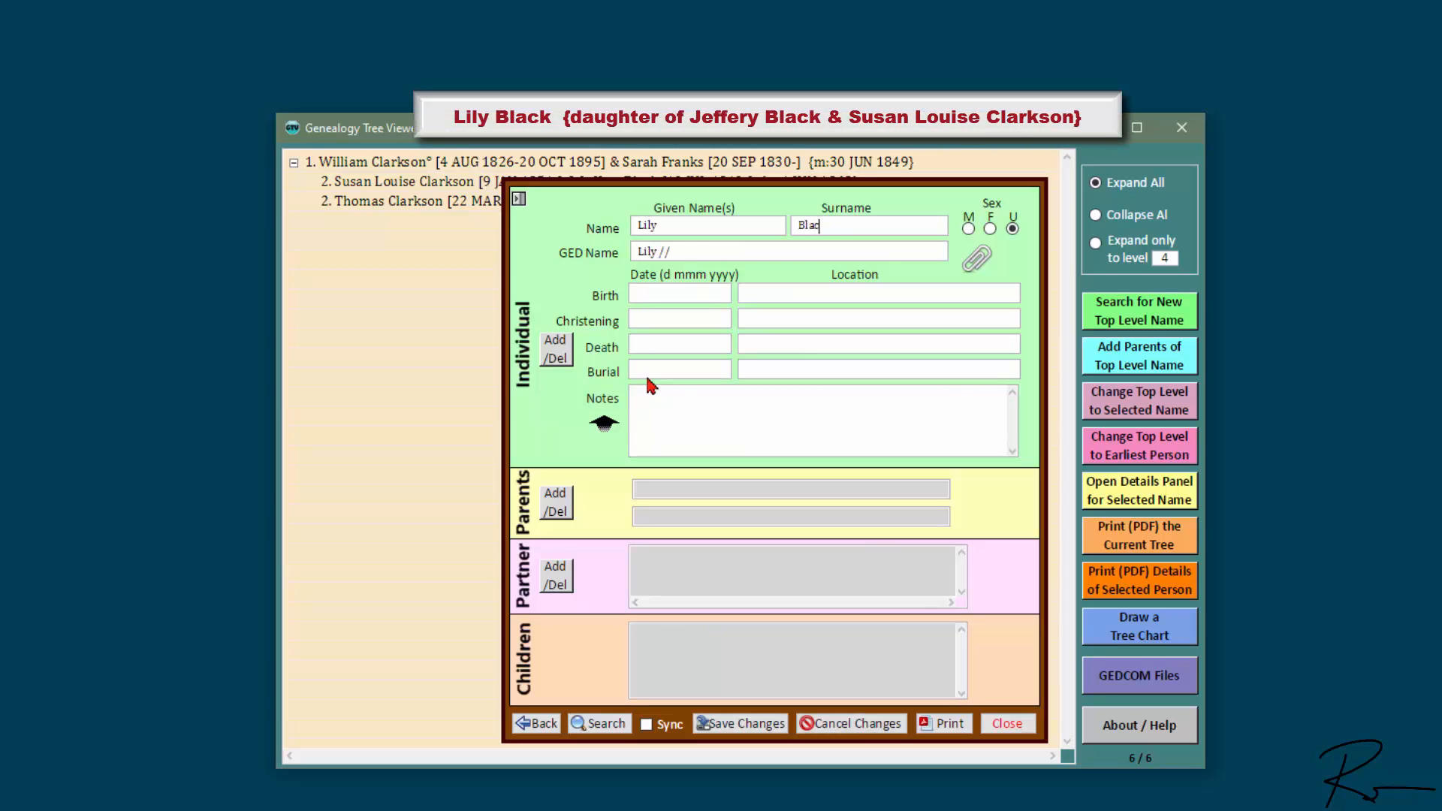
left_click(990, 228)
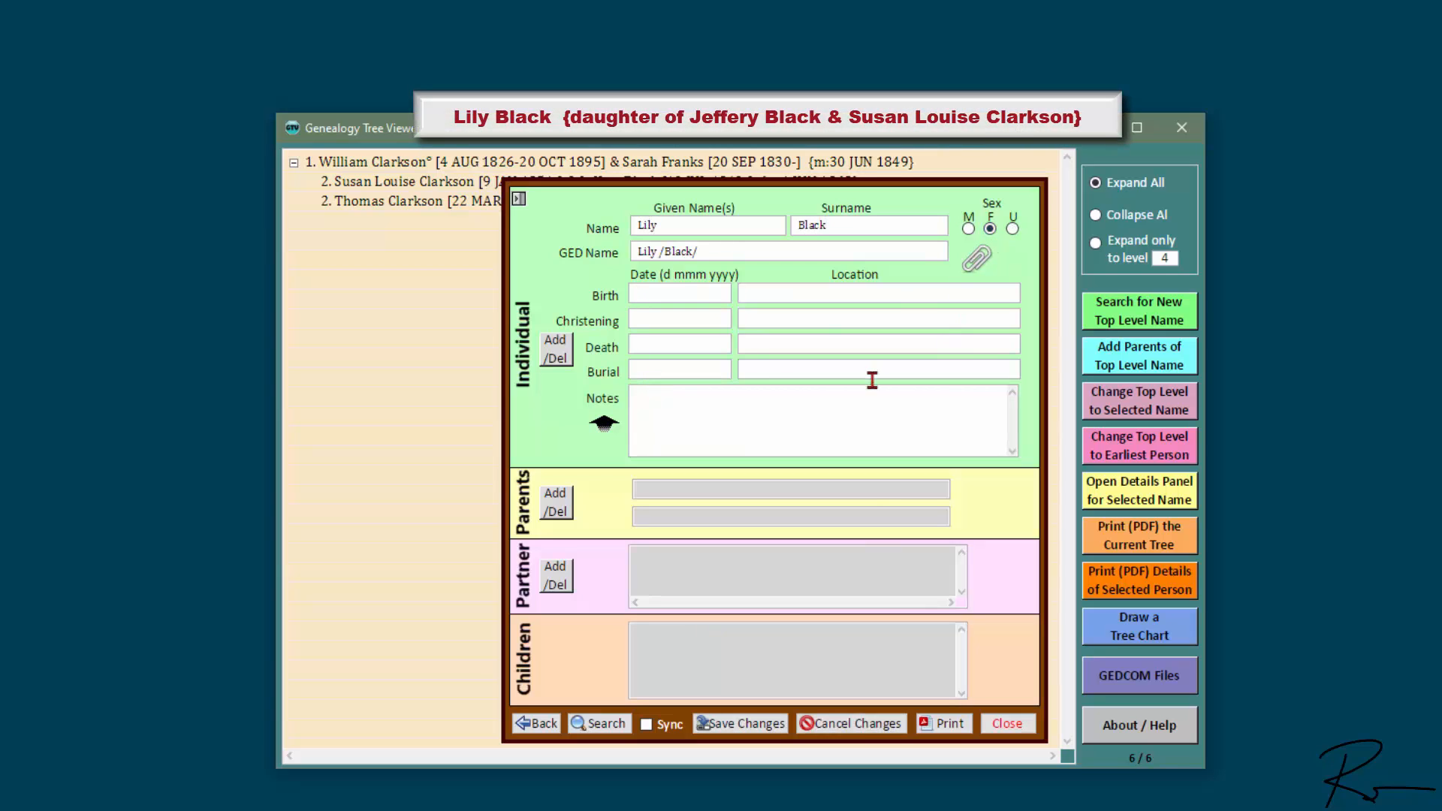
left_click(759, 730)
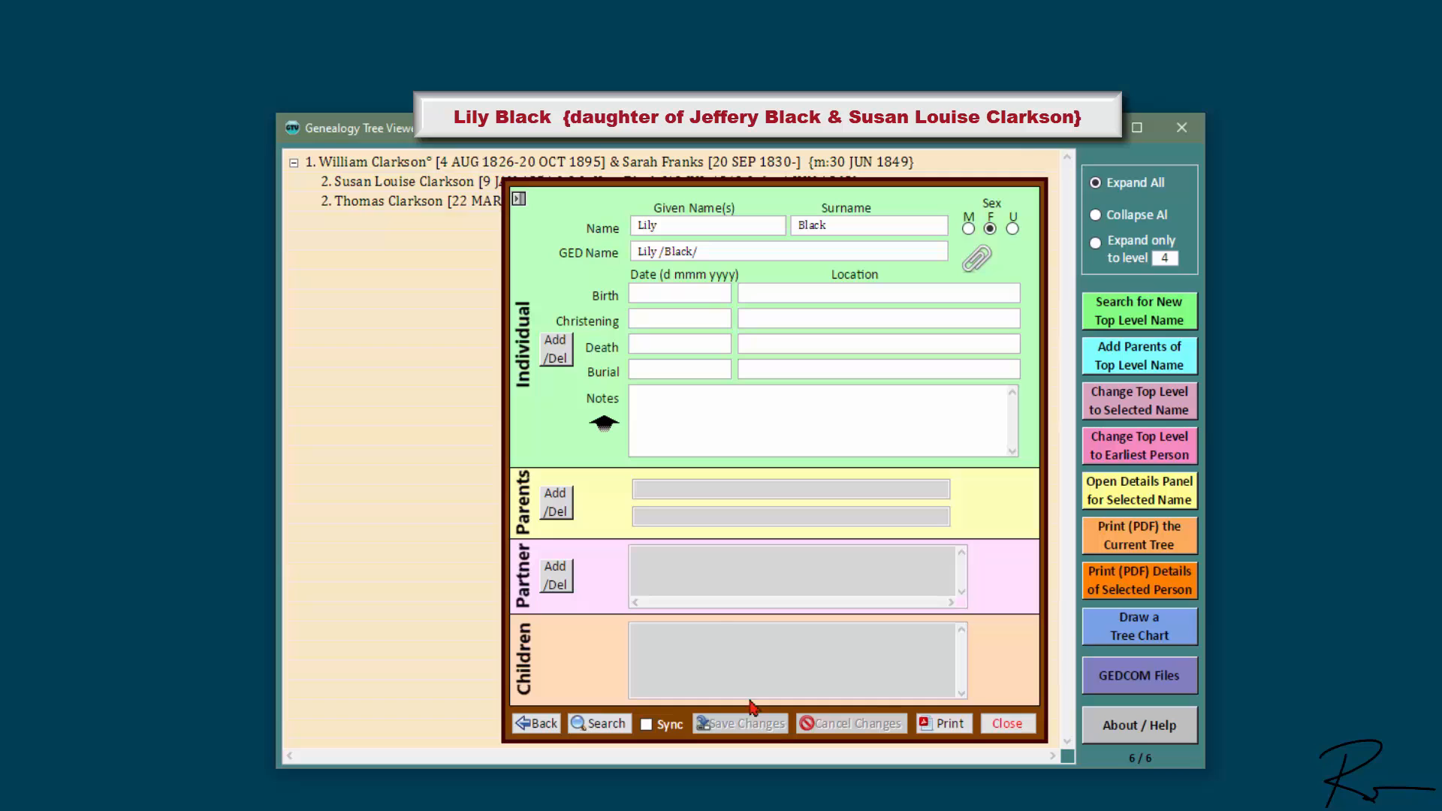
left_click(558, 500)
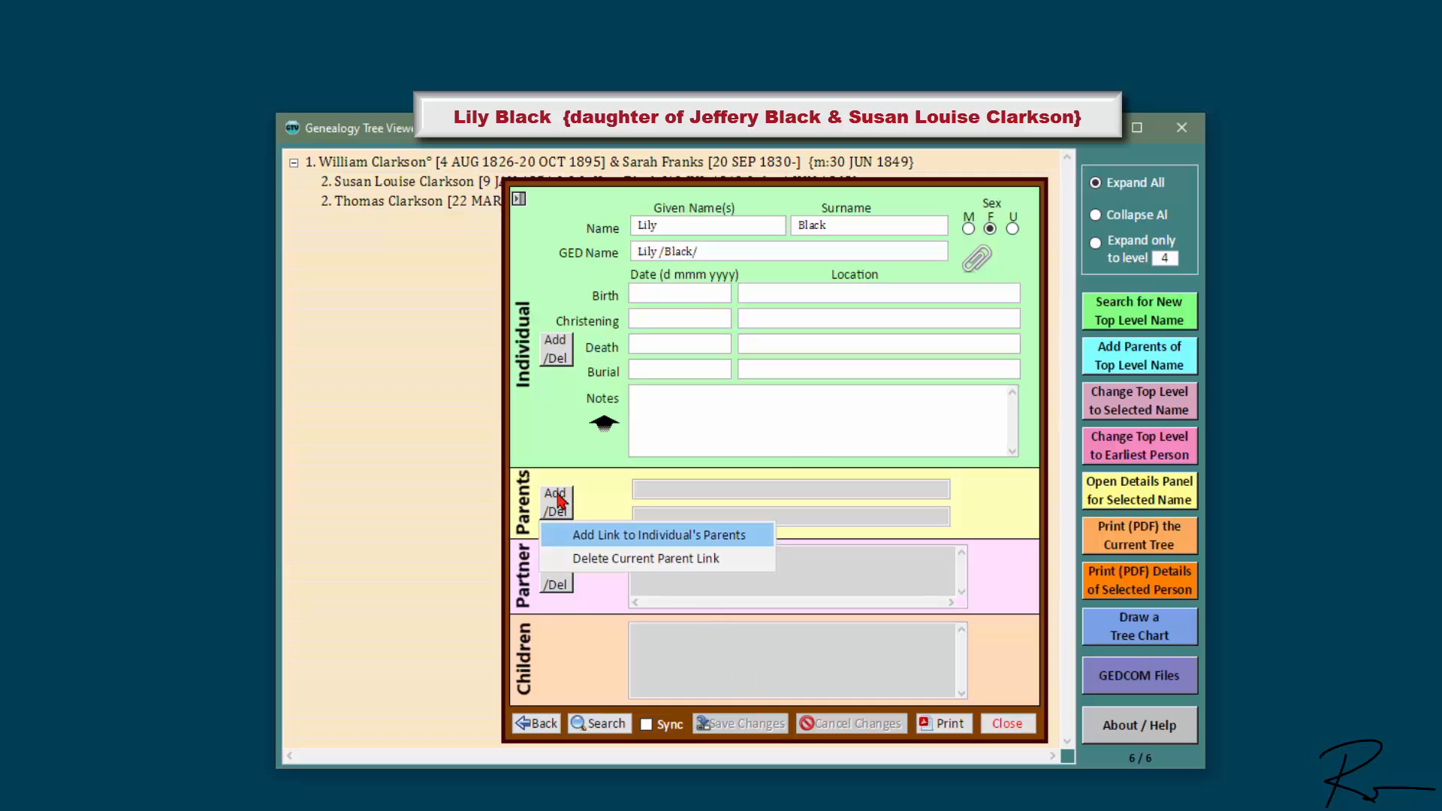
left_click(726, 540)
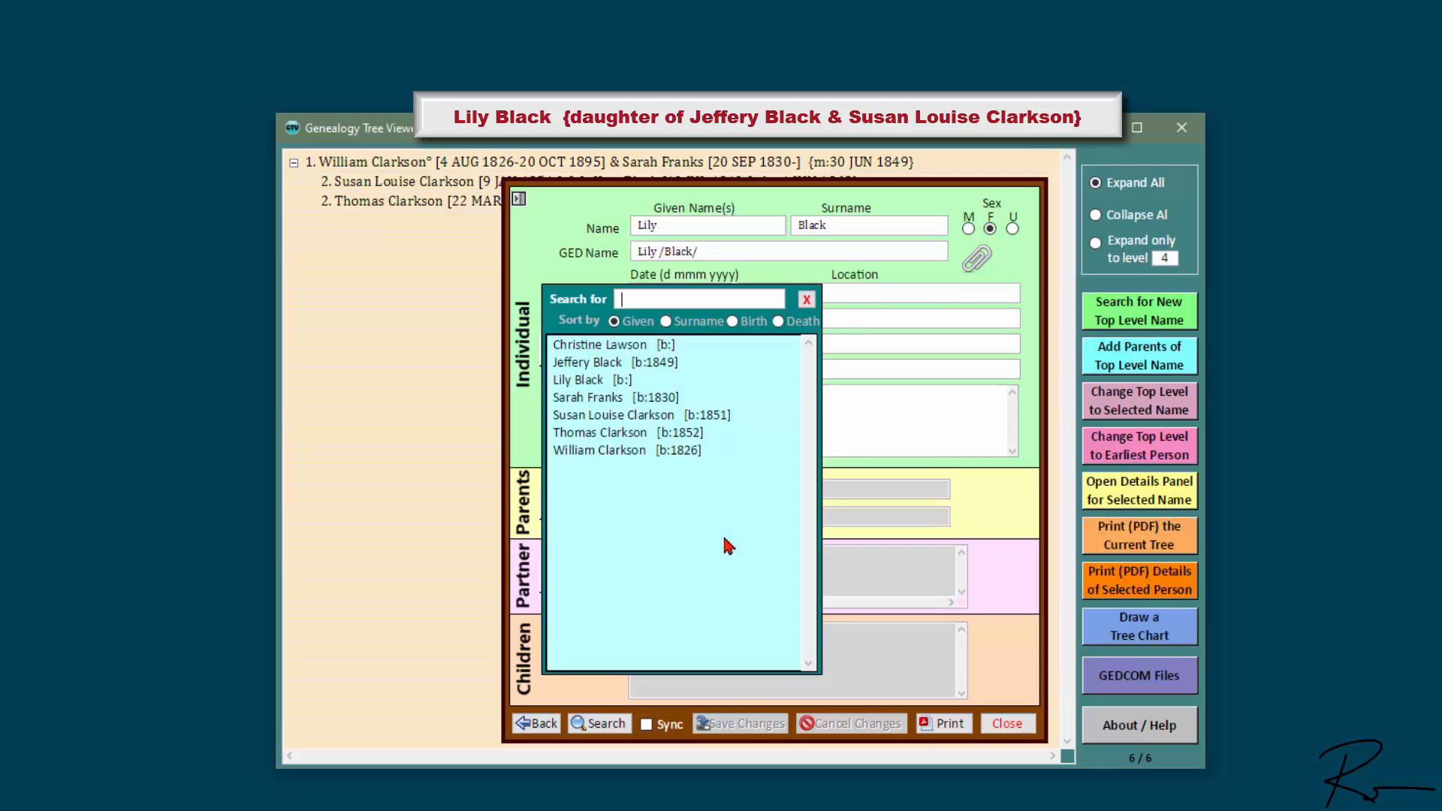
double_click(659, 417)
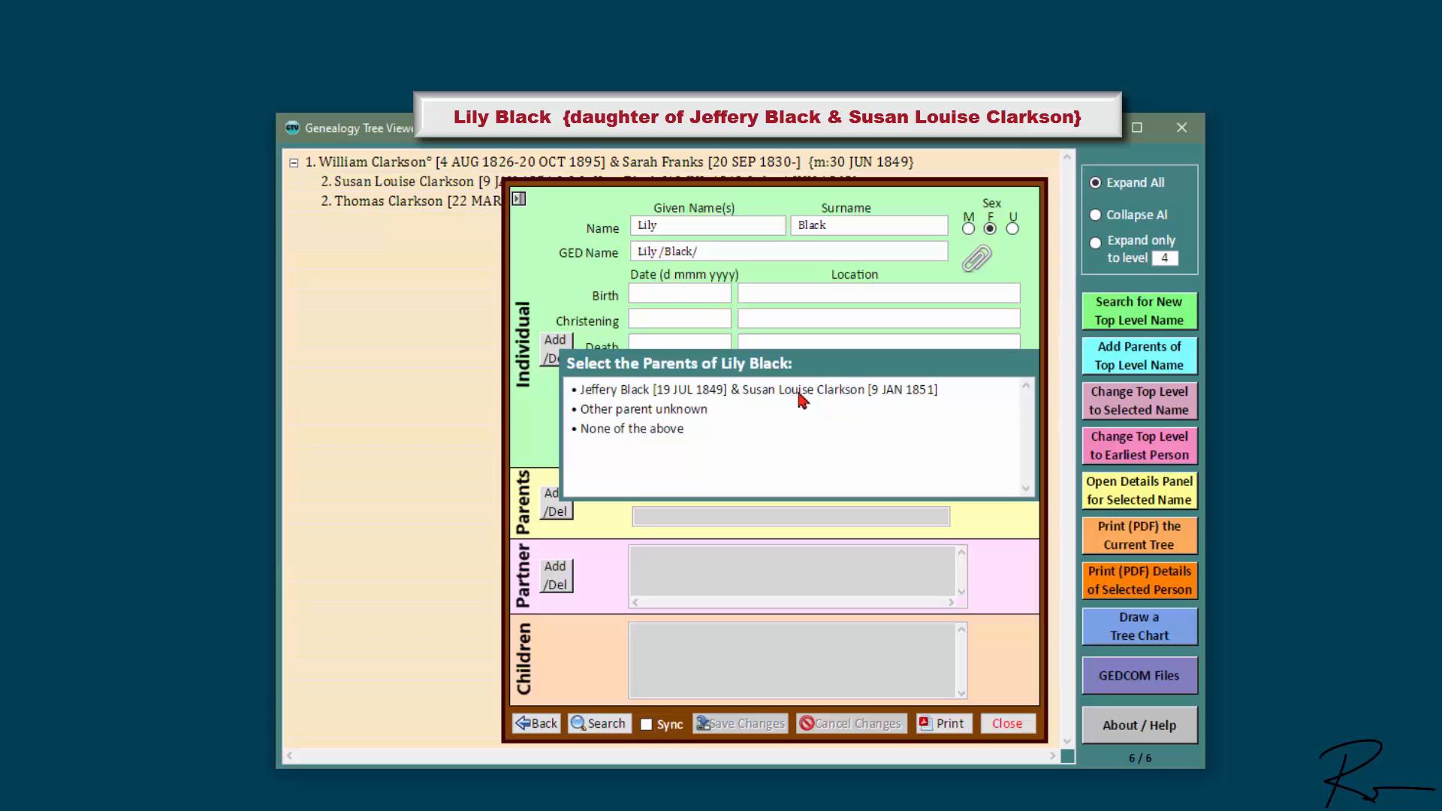
left_click(805, 394)
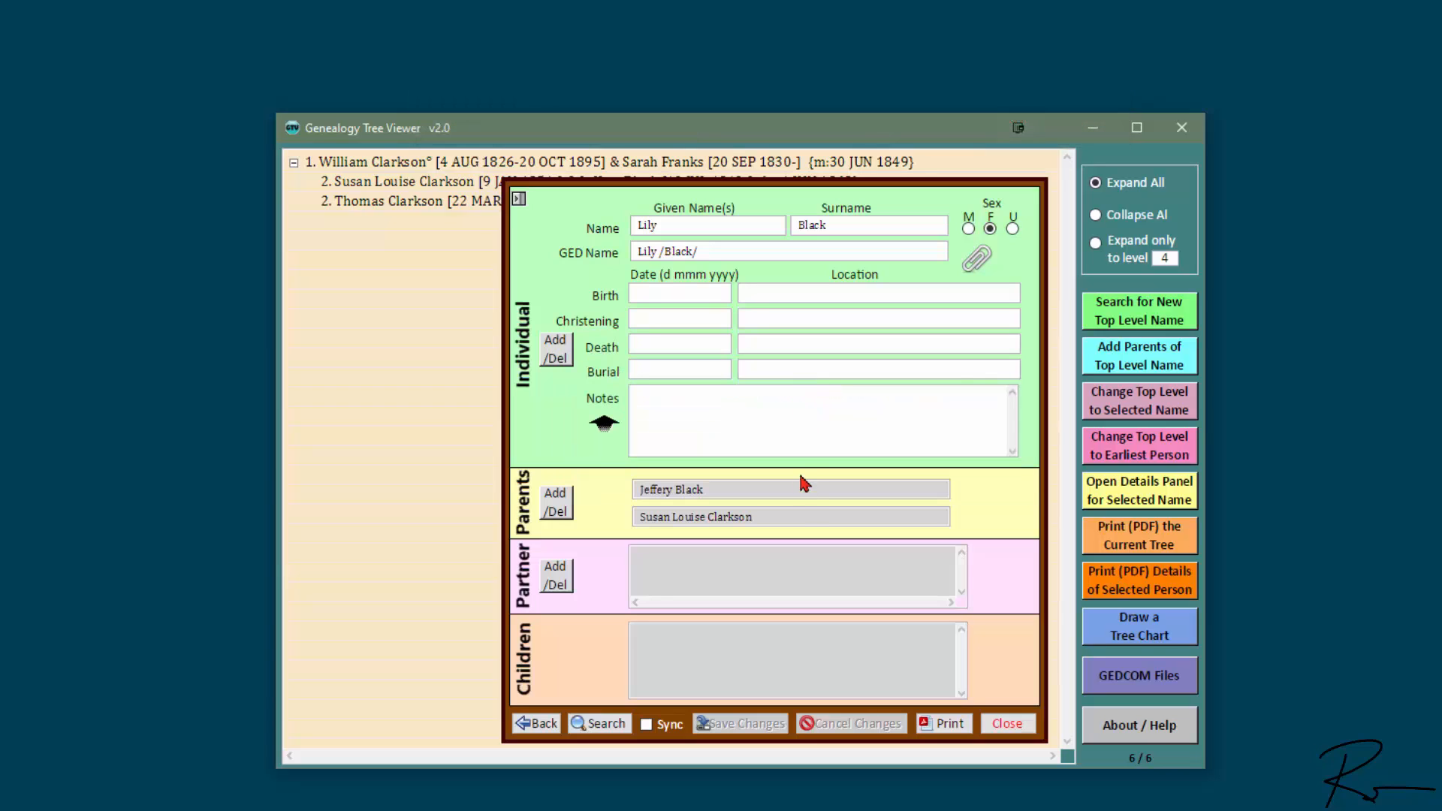
left_click(563, 353)
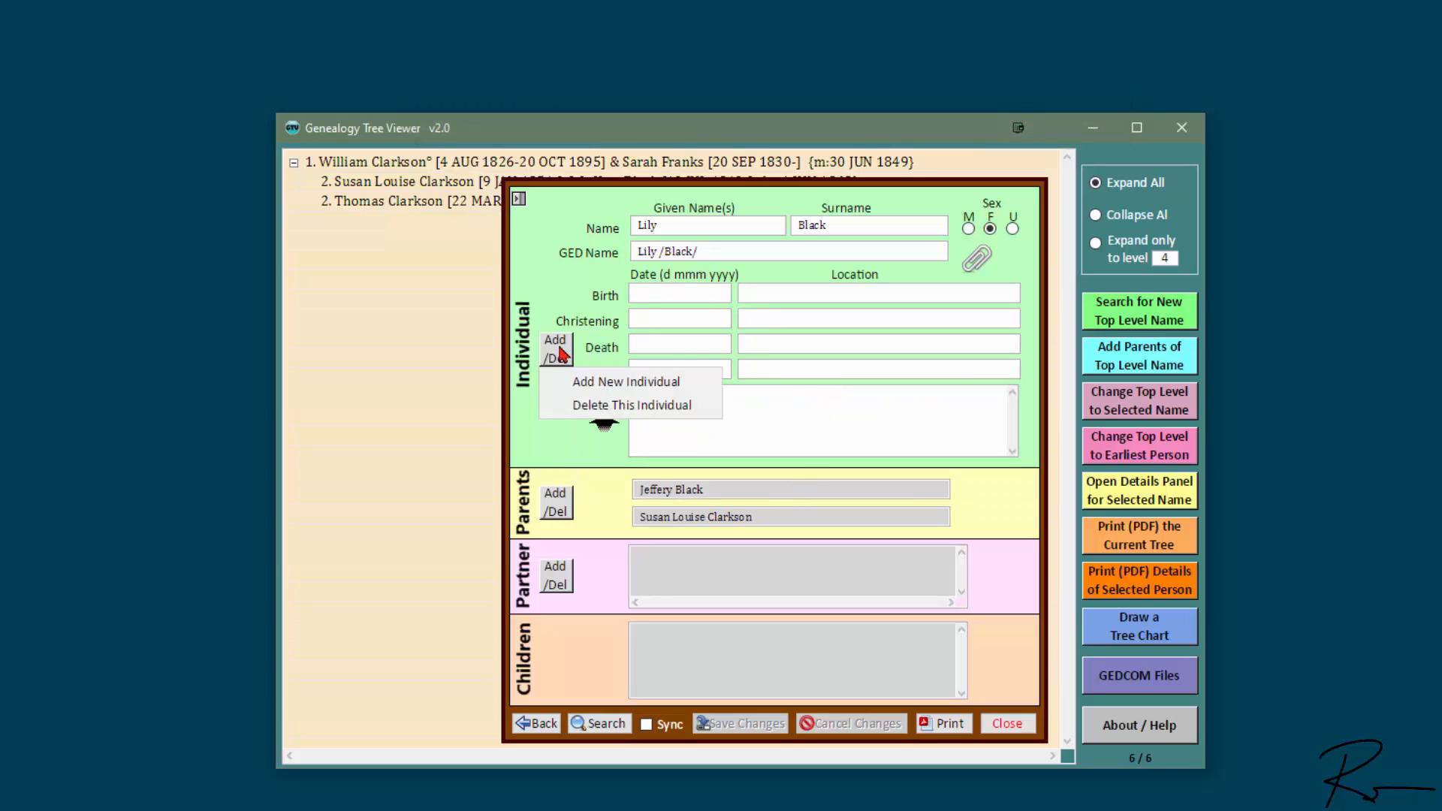
left_click(686, 383)
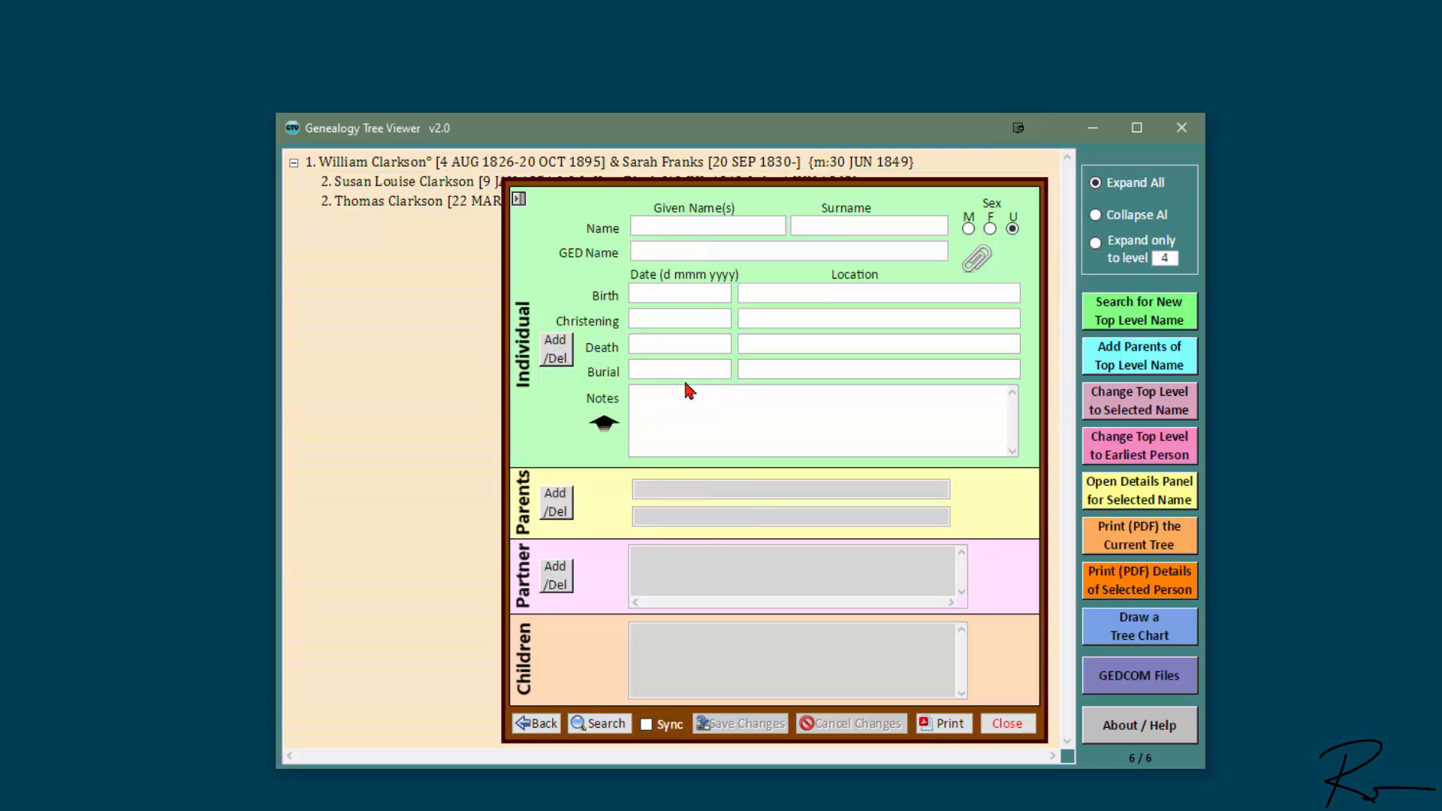
key("Tab")
key("Tab")
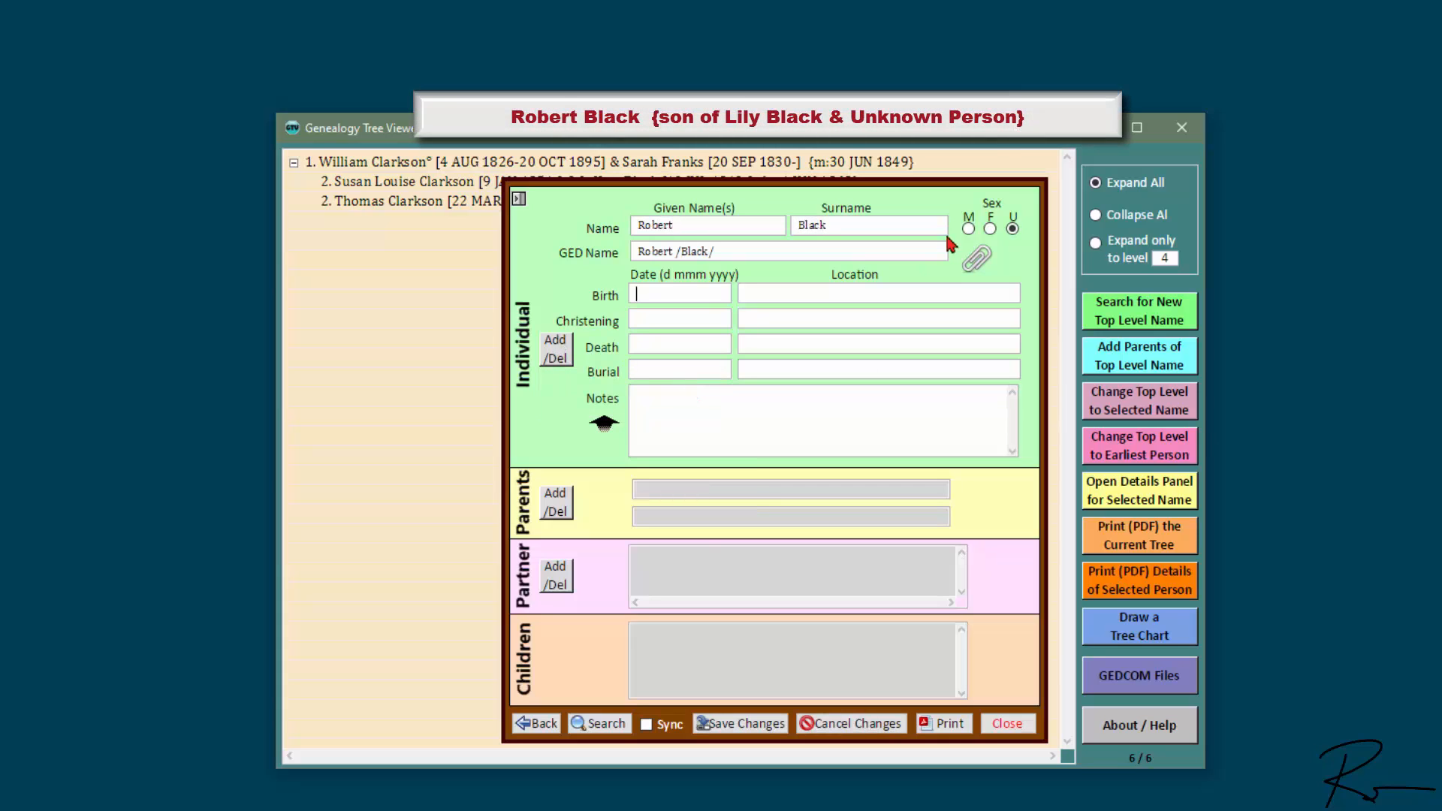
left_click(968, 229)
left_click(748, 725)
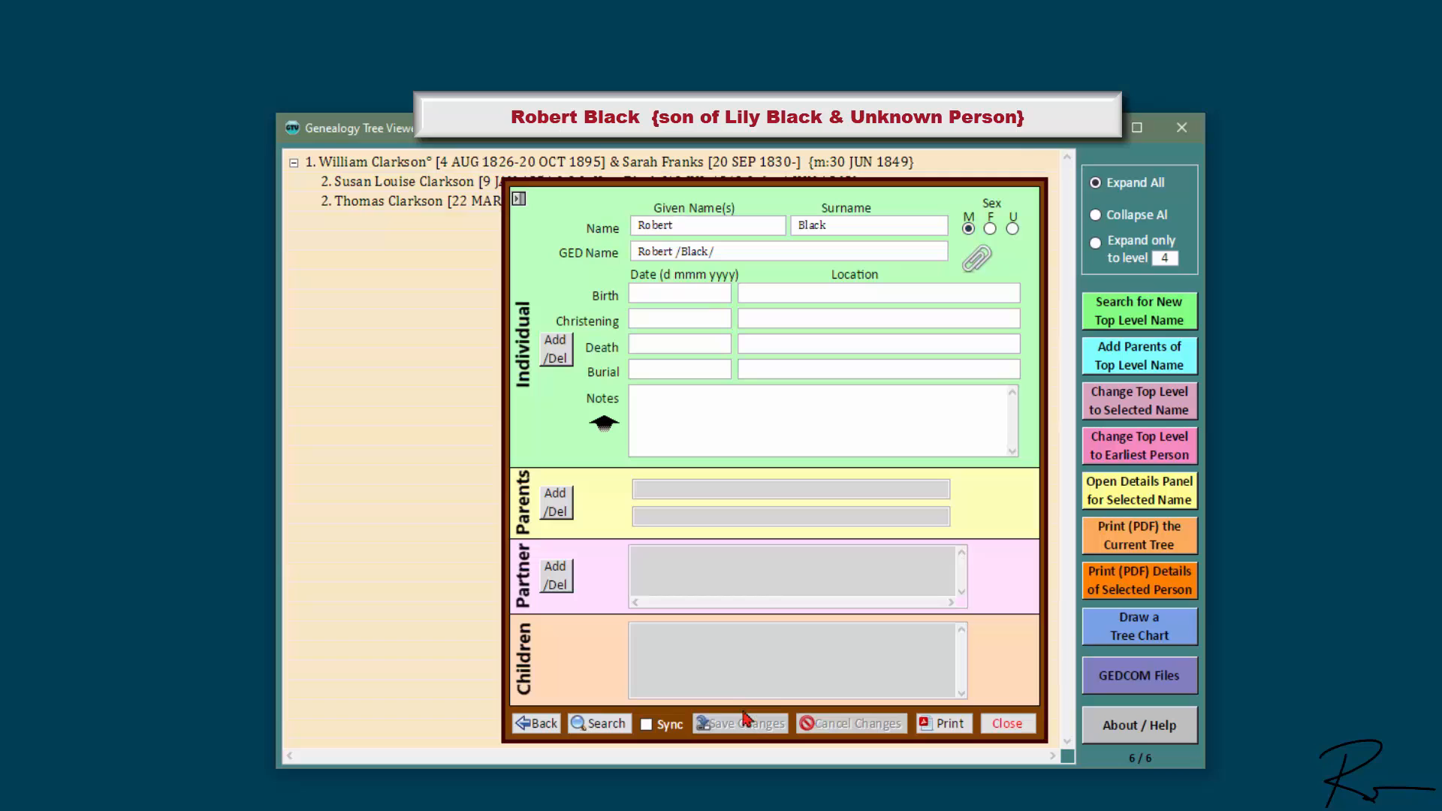
left_click(560, 505)
left_click(719, 538)
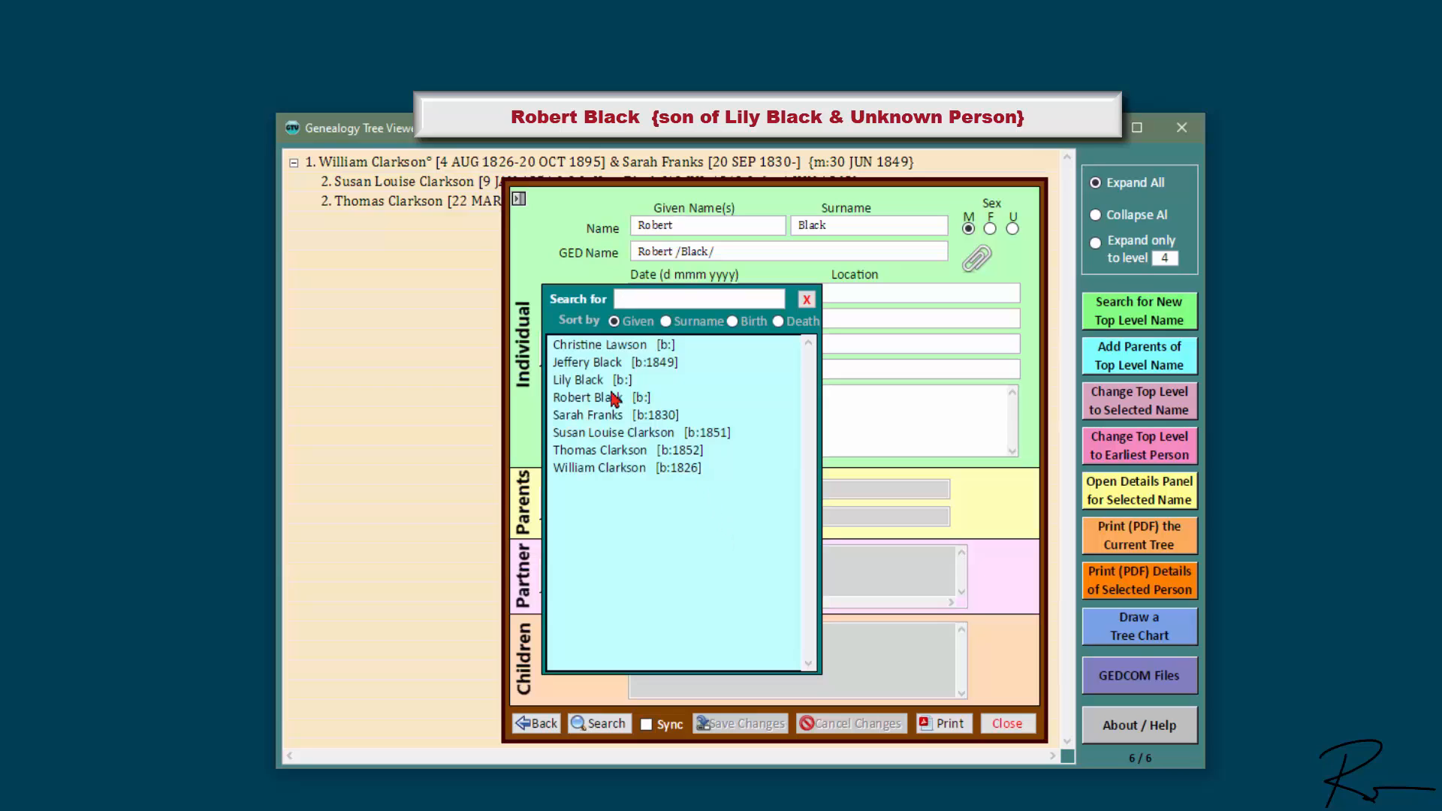
left_click(601, 381)
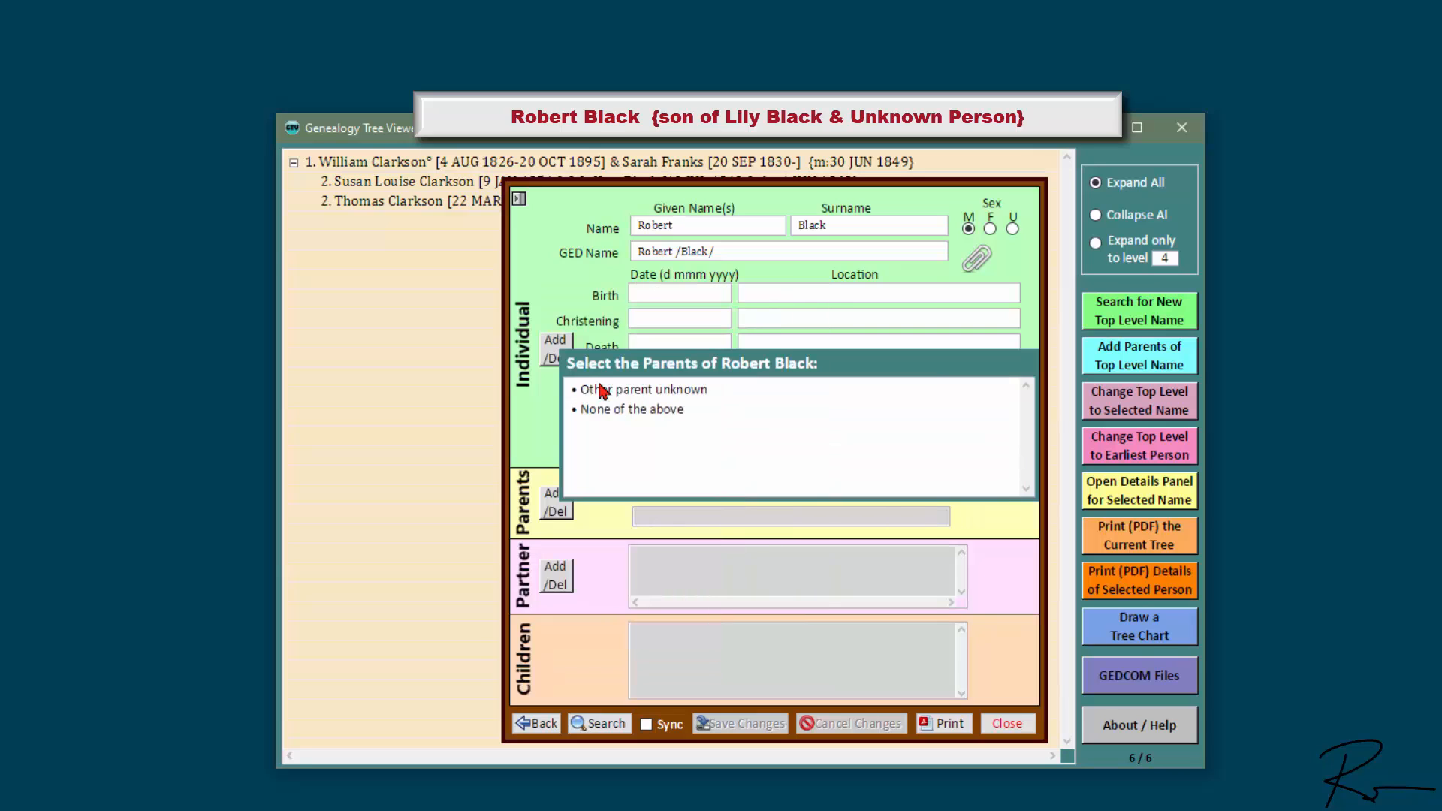
left_click(704, 392)
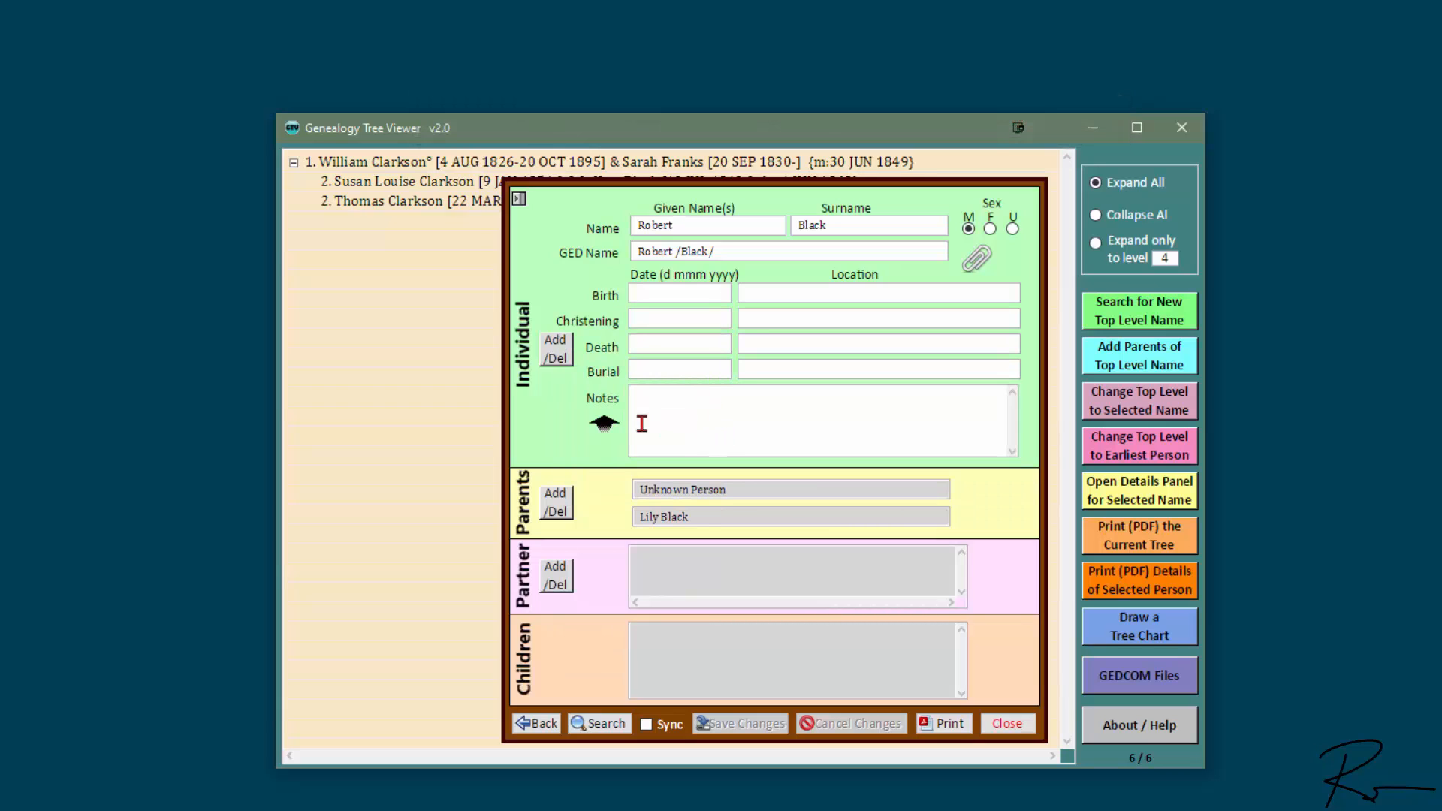
double_click(717, 492)
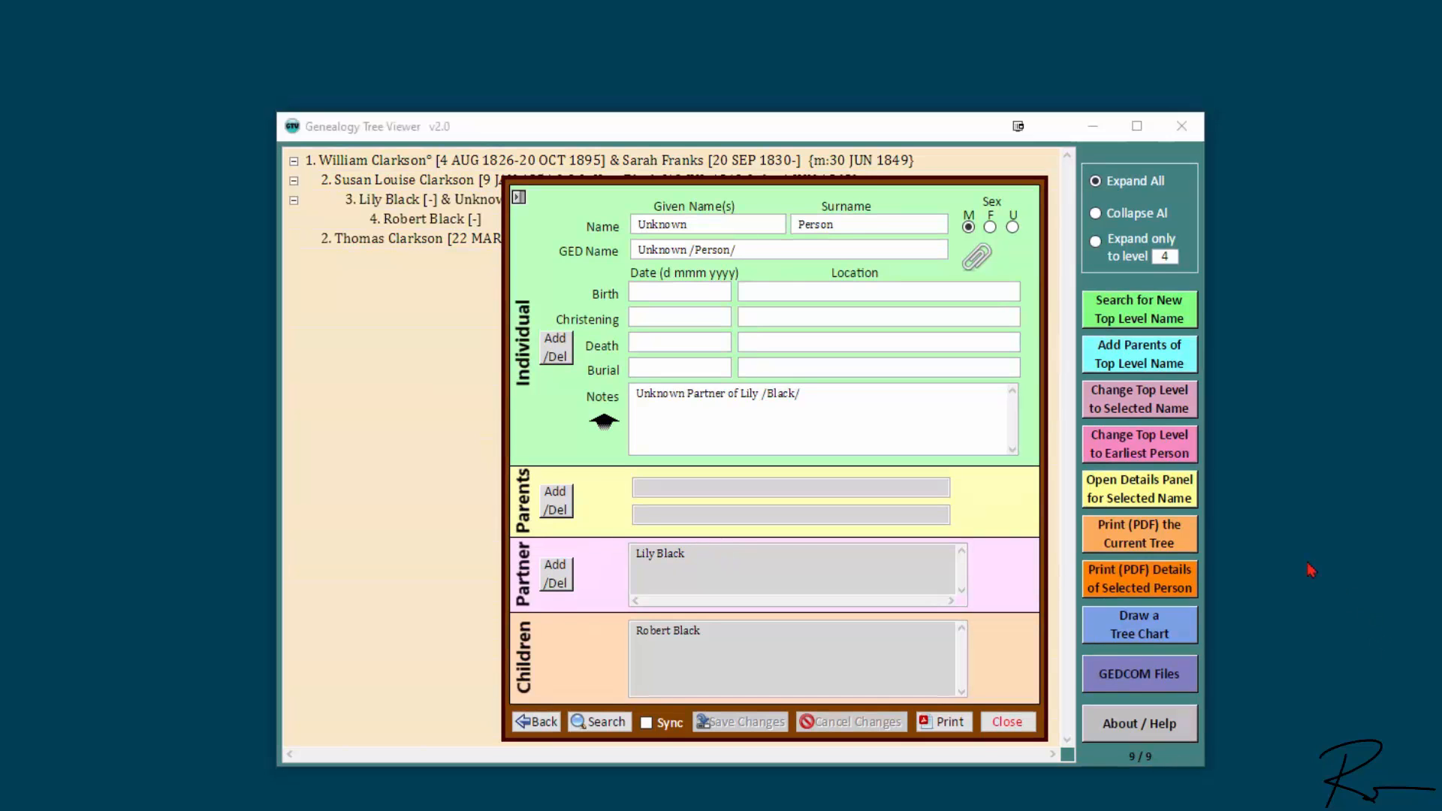
left_click(1011, 726)
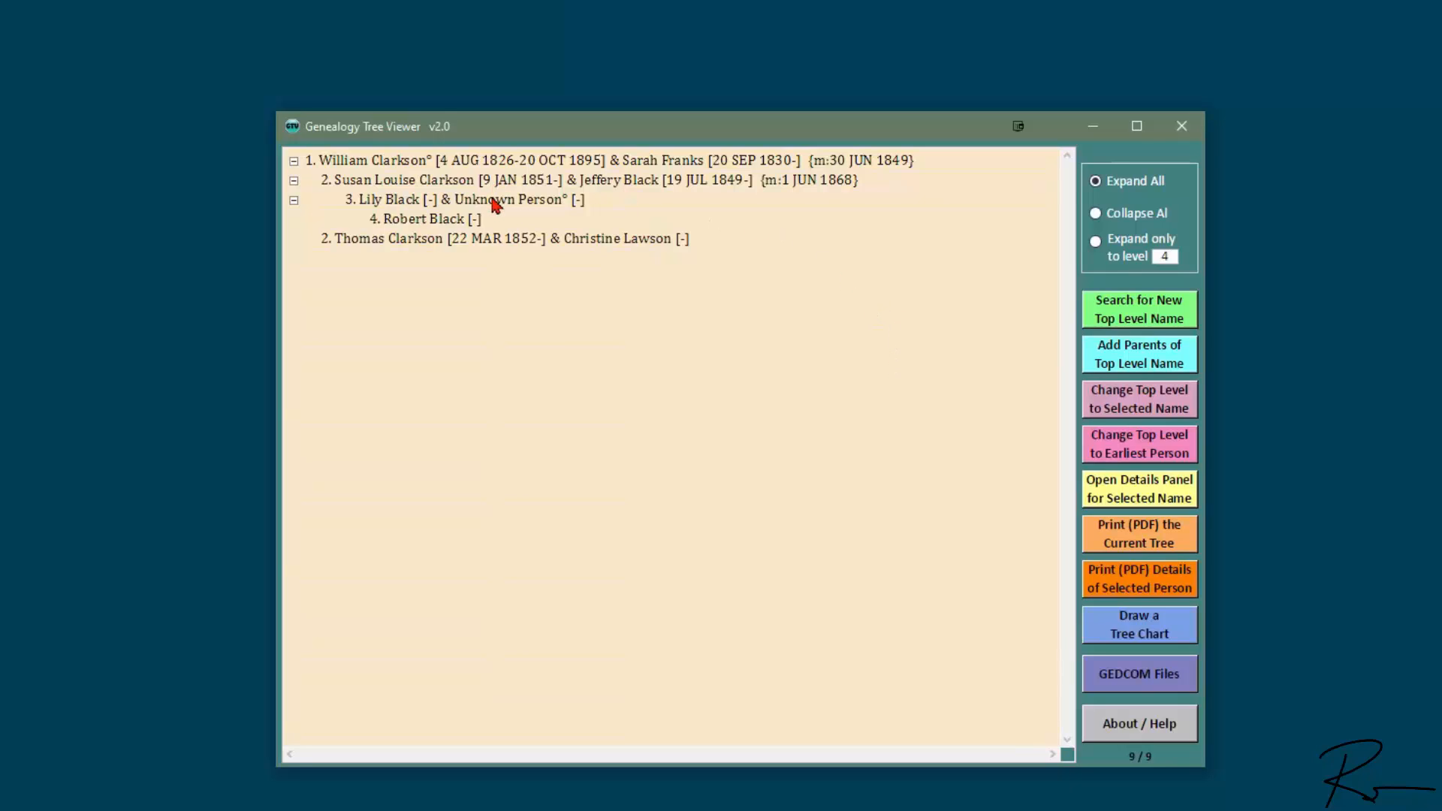
double_click(398, 209)
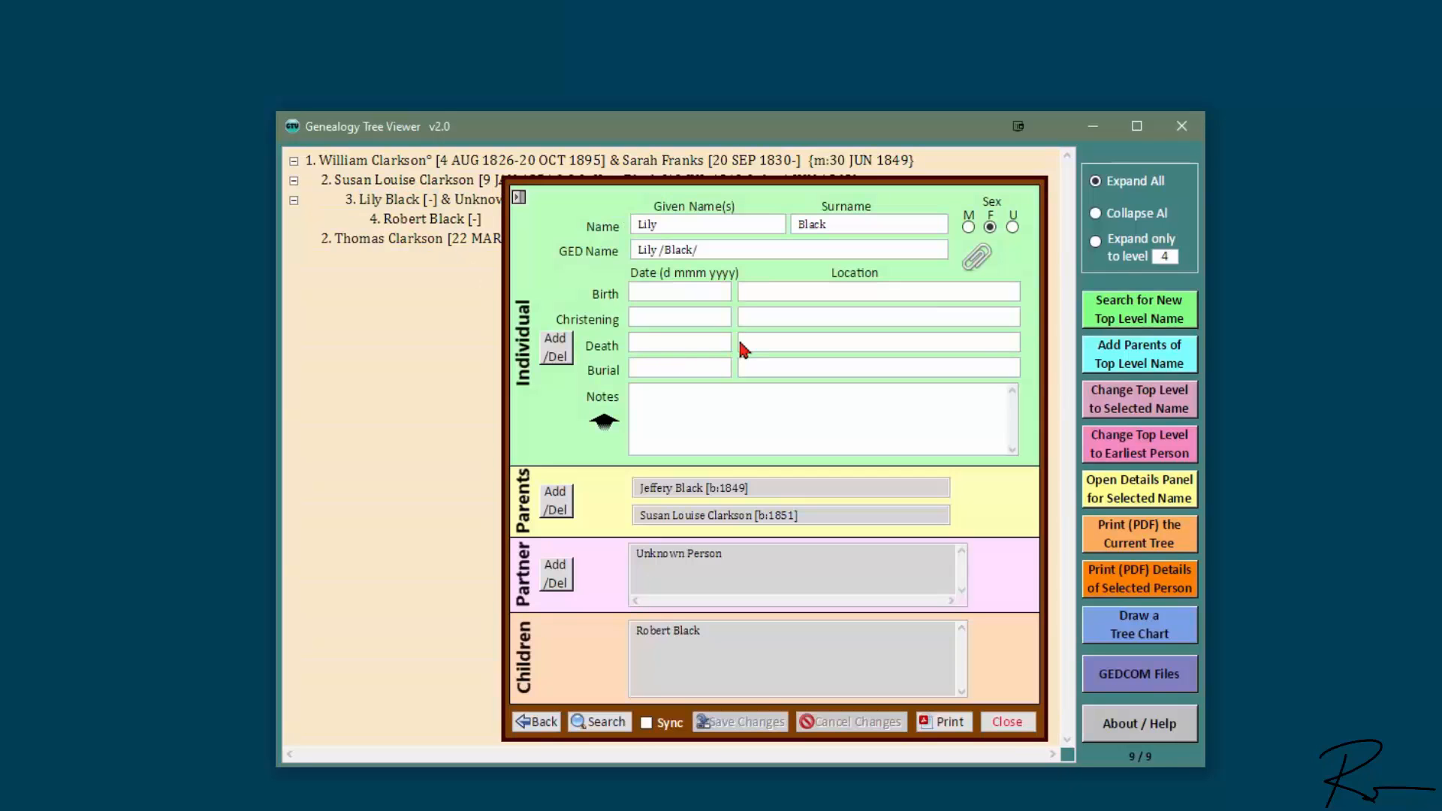
left_click(563, 357)
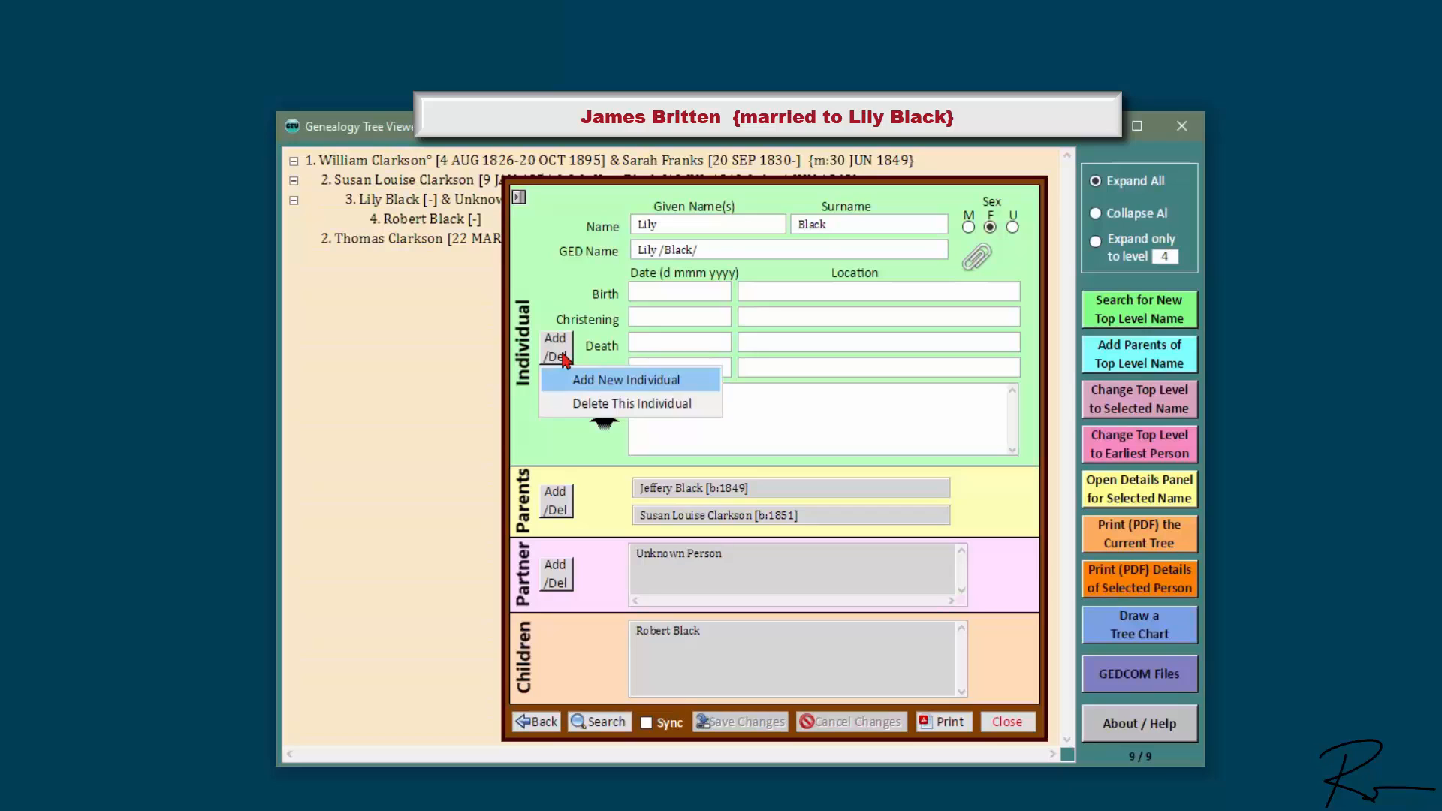
left_click(622, 382)
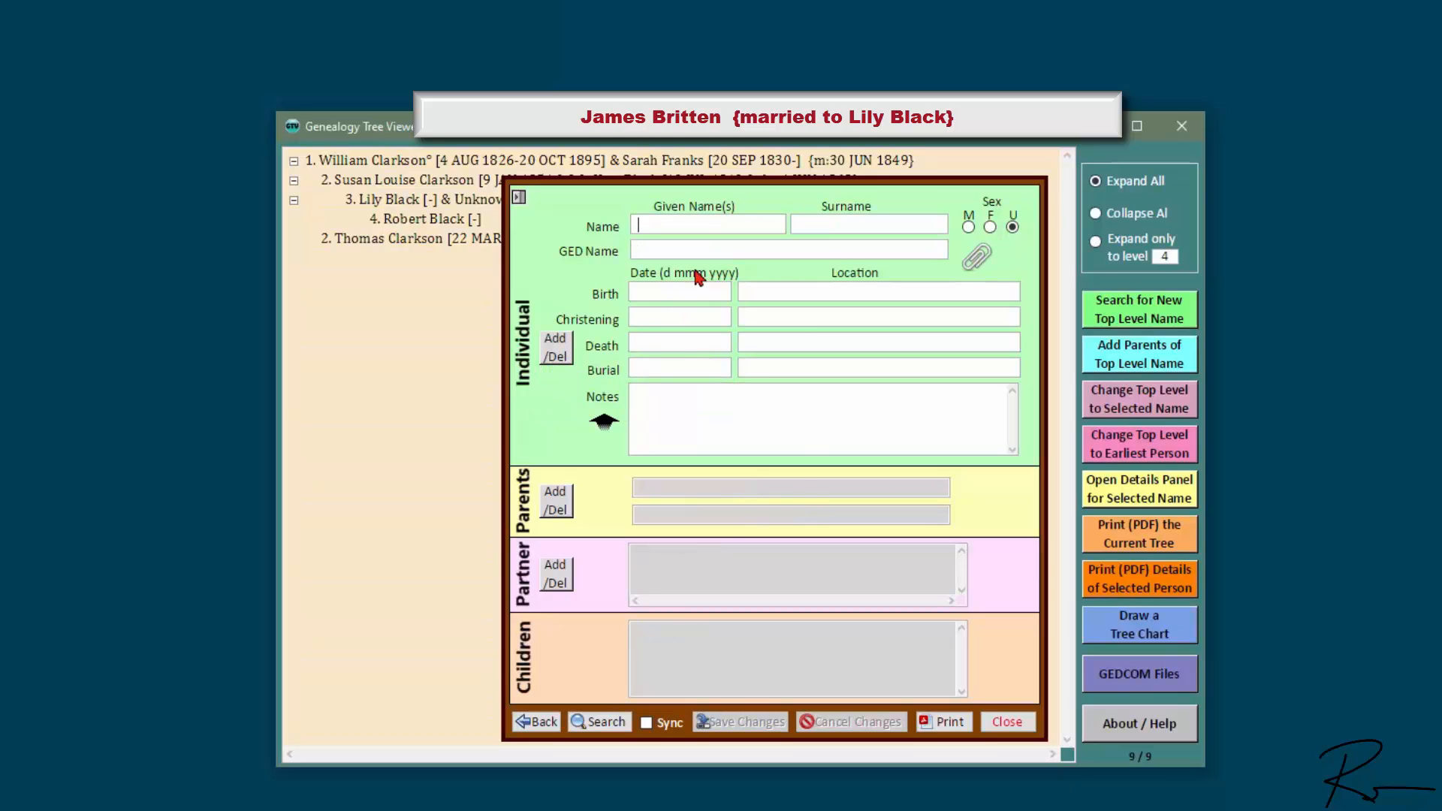
key("Tab")
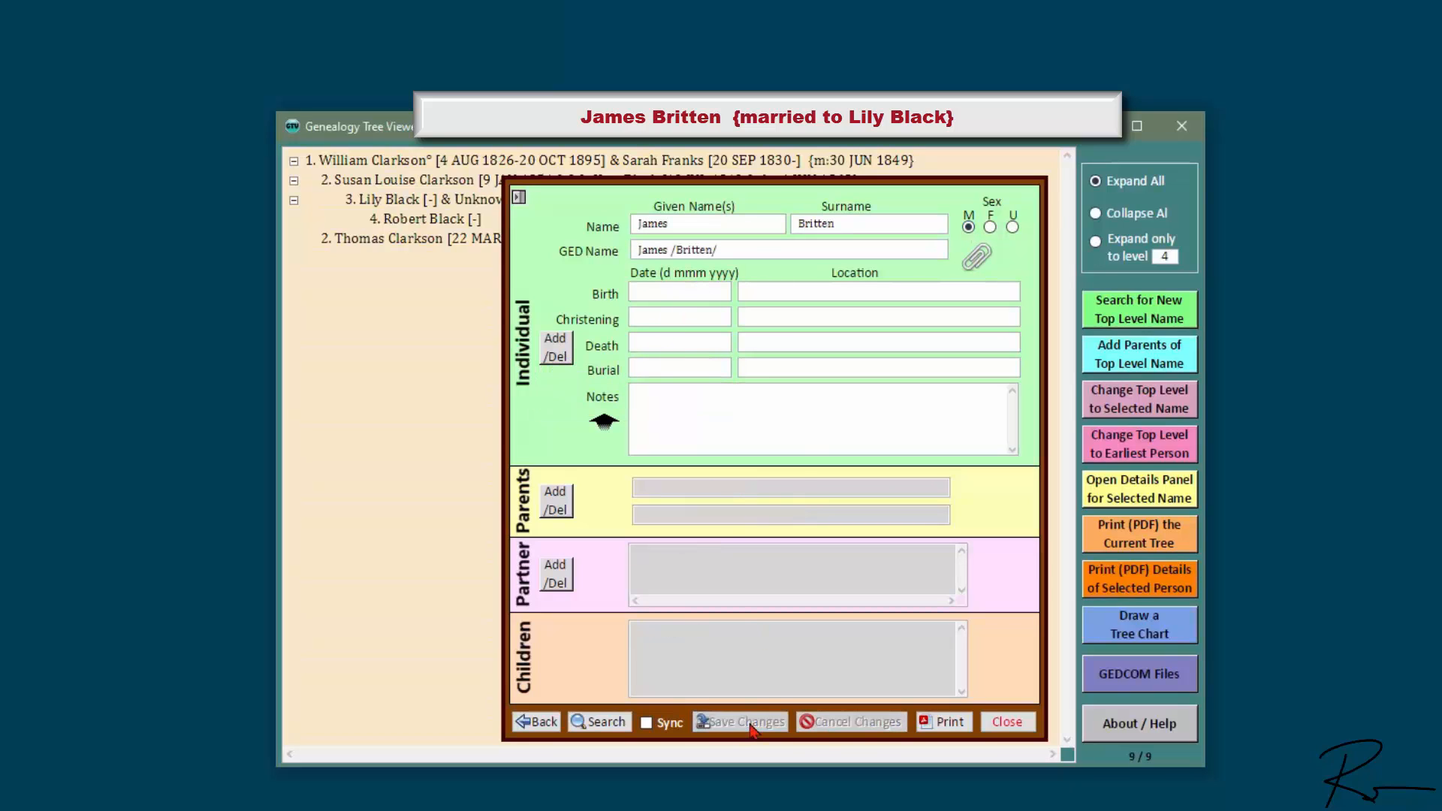
left_click(571, 565)
left_click(644, 600)
double_click(598, 395)
left_click(884, 485)
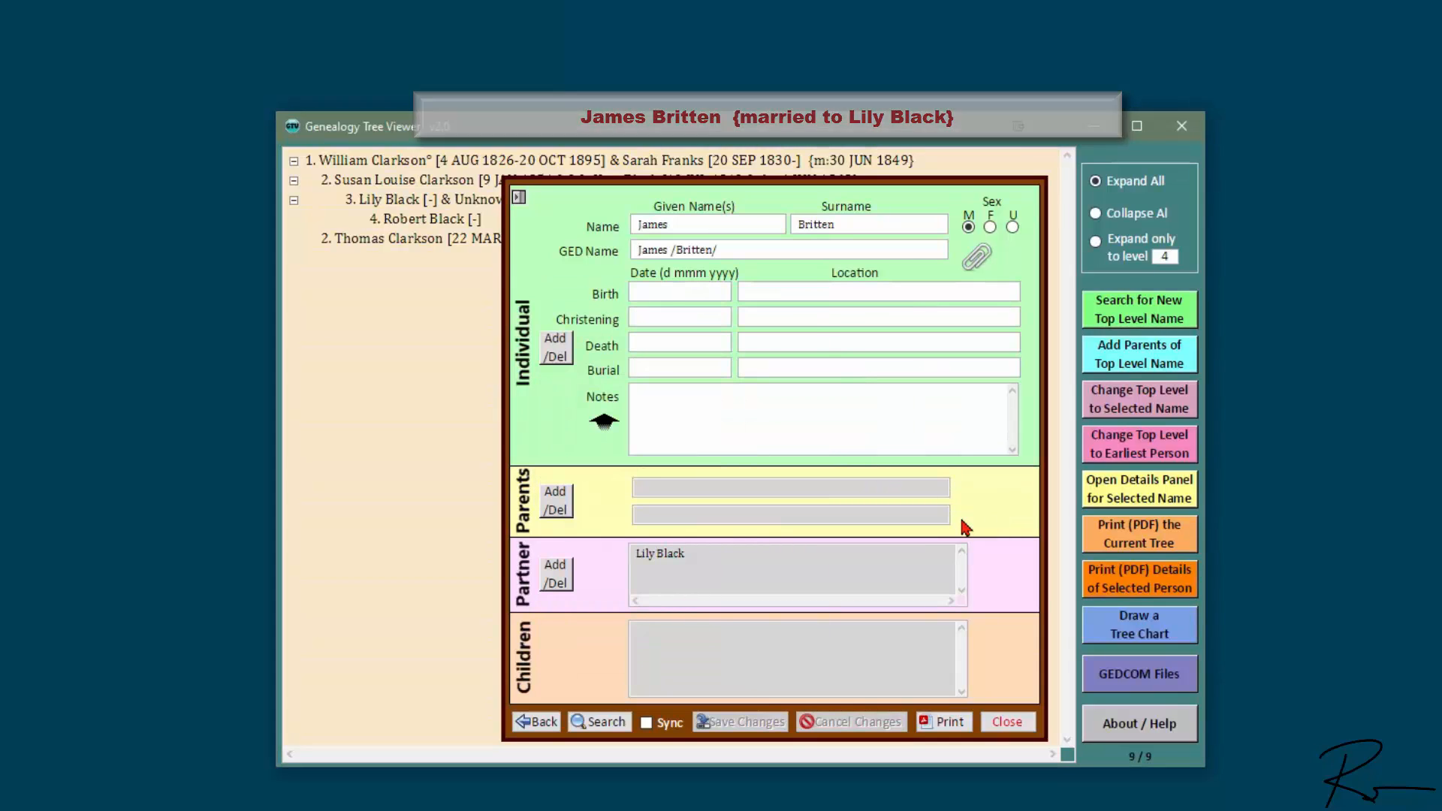
left_click(567, 351)
left_click(612, 380)
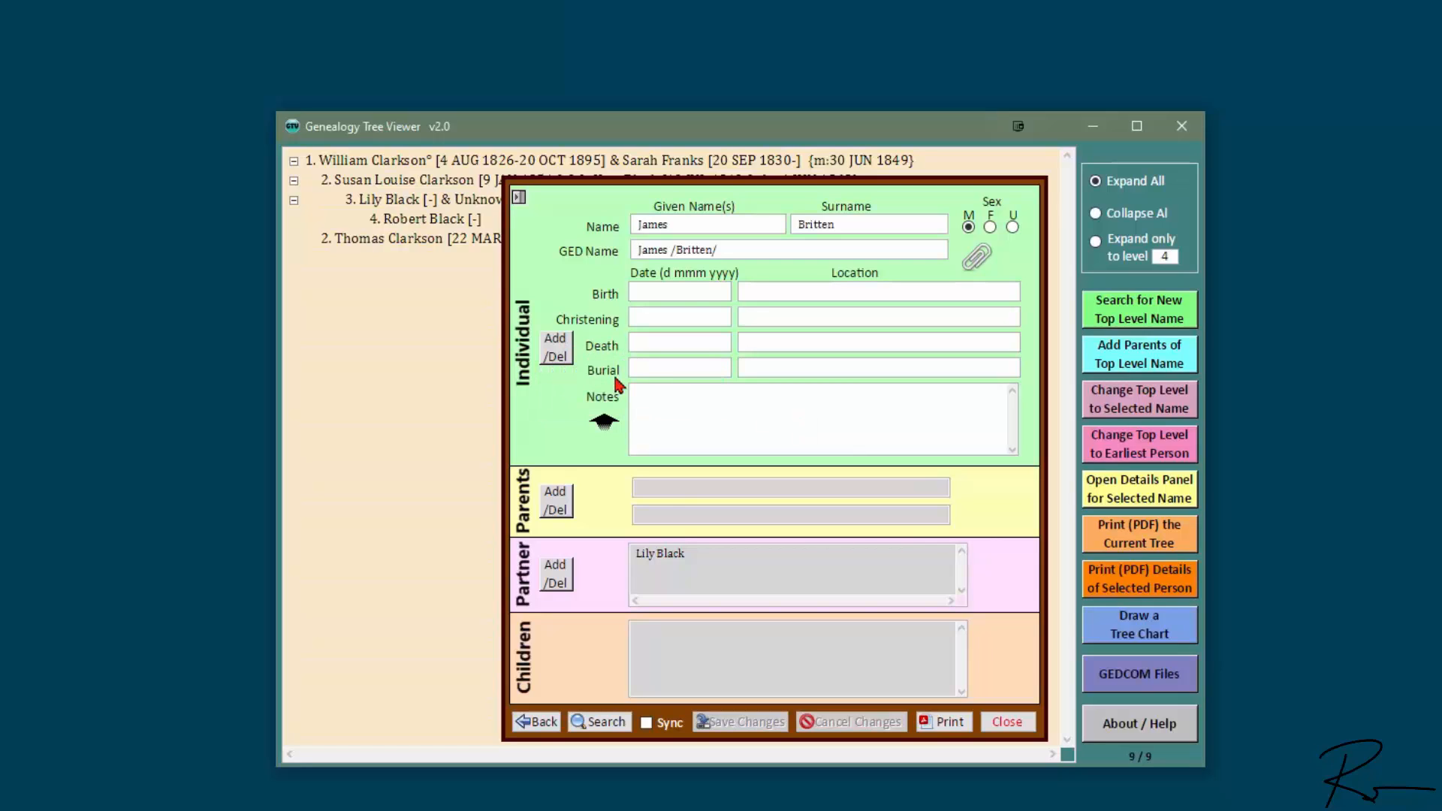
key("Tab")
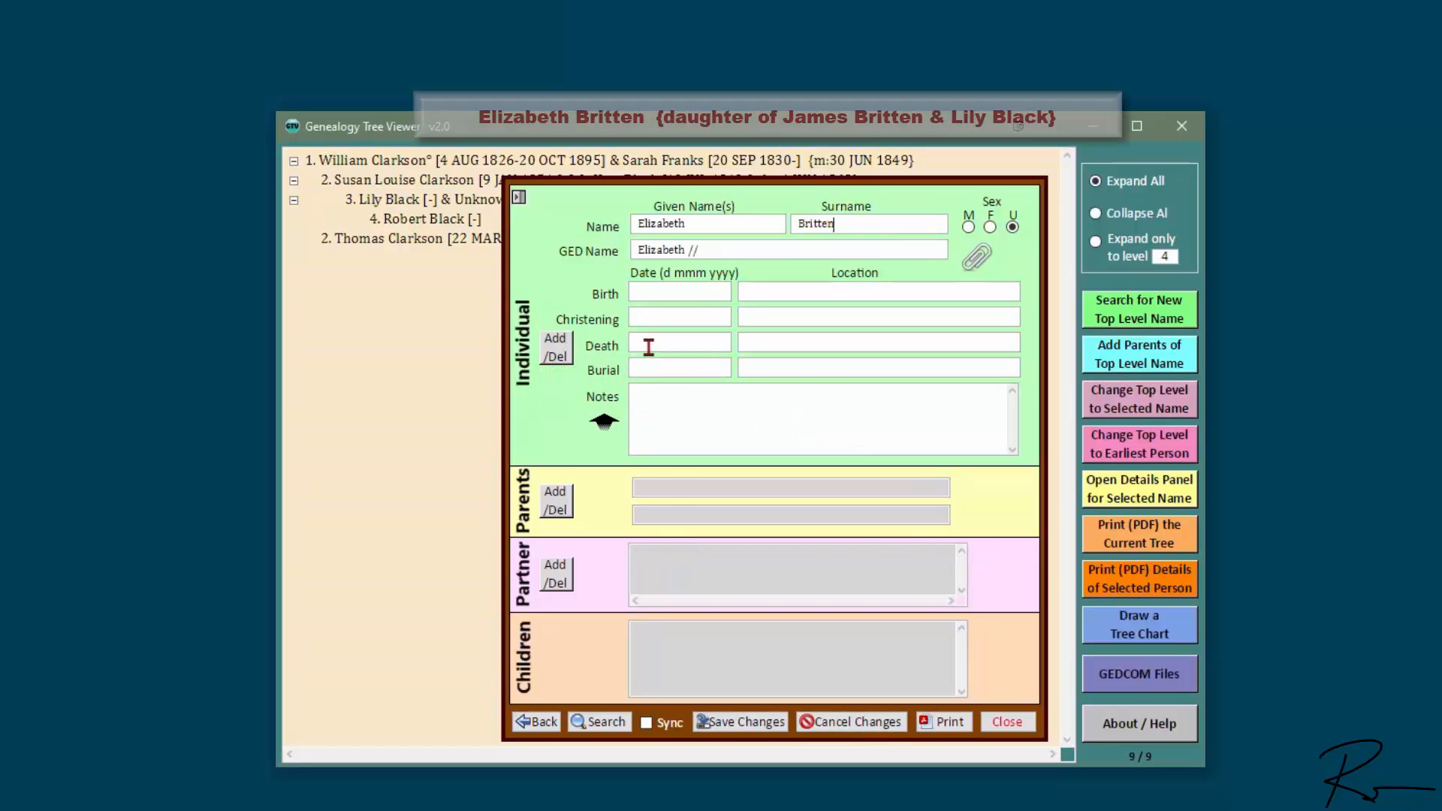
left_click(773, 725)
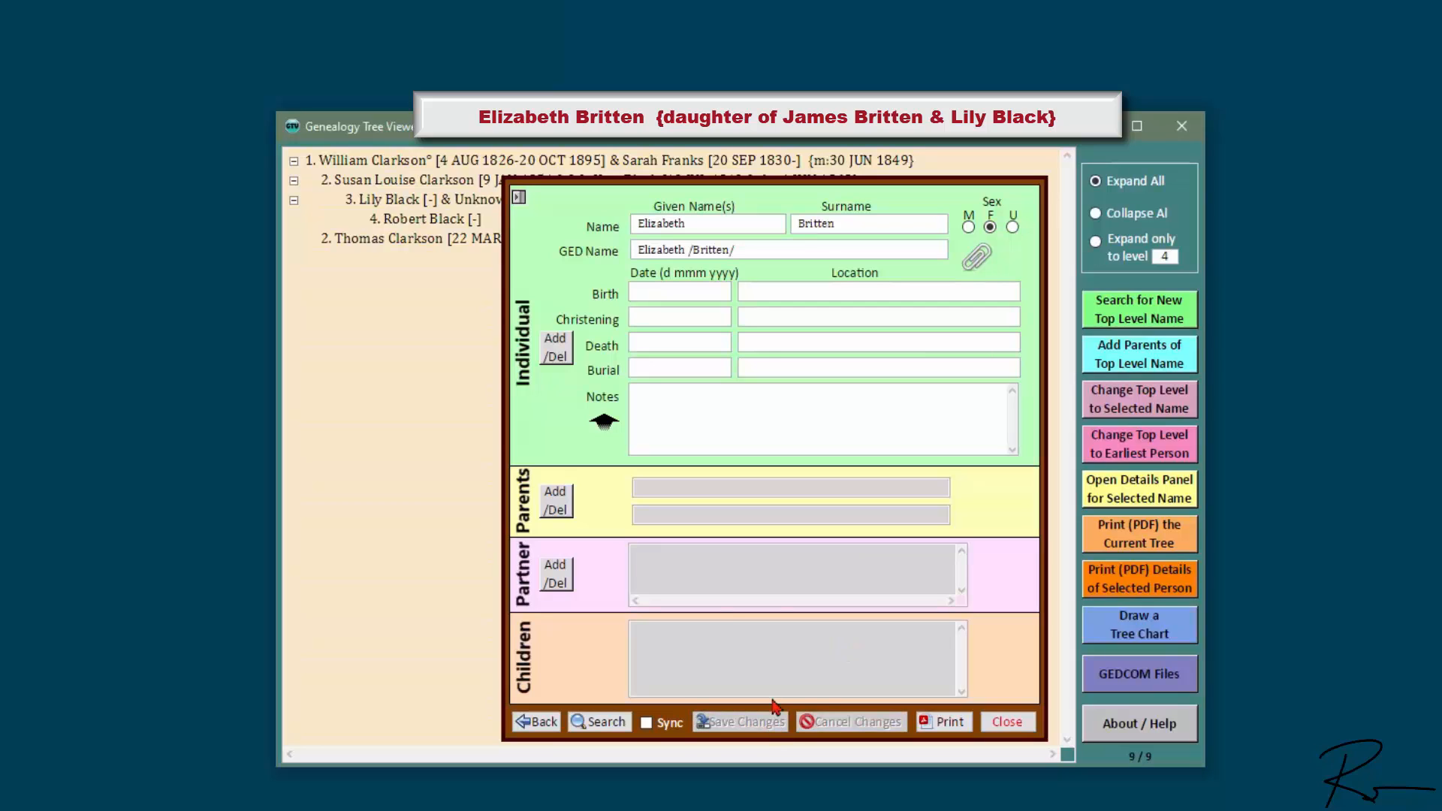
left_click(559, 500)
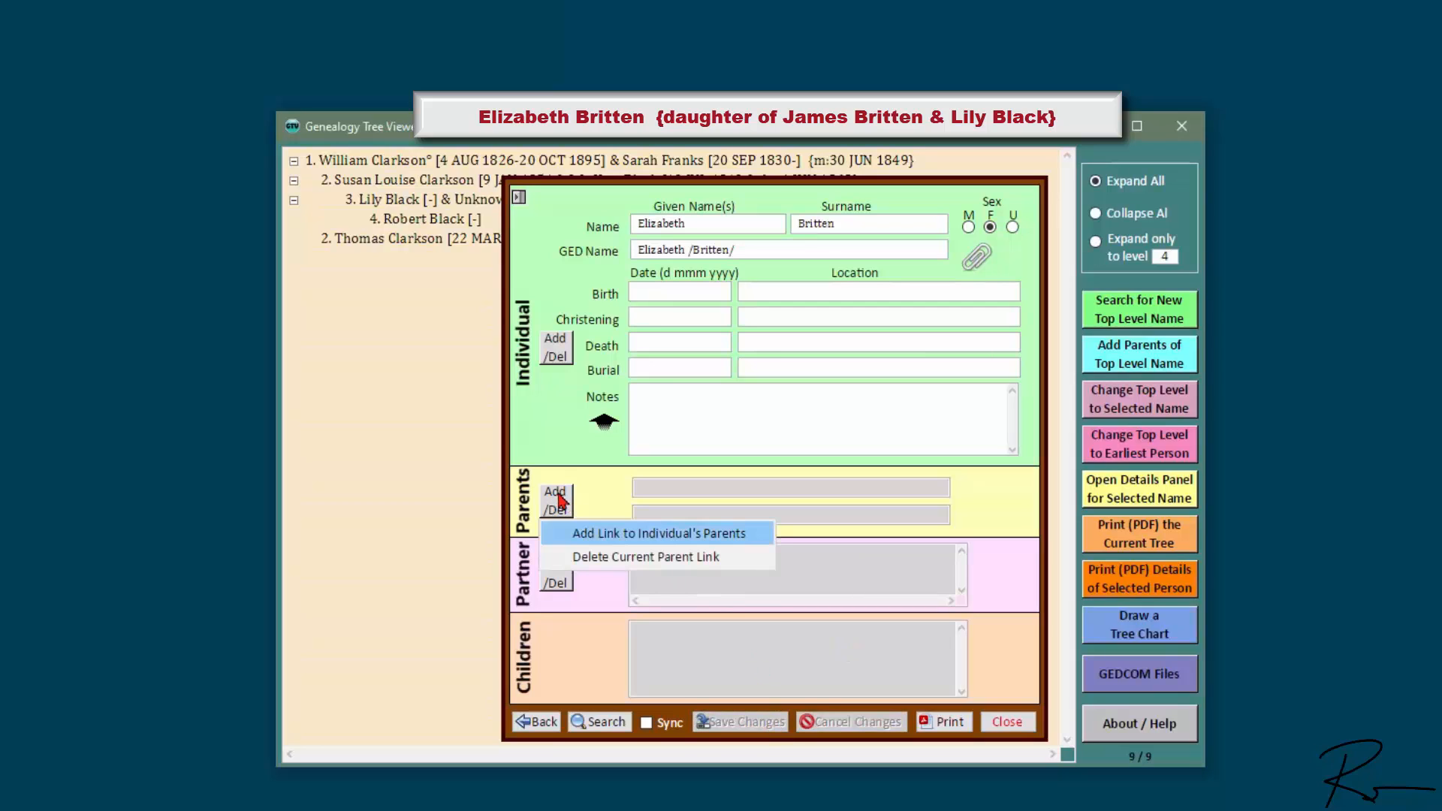
left_click(622, 534)
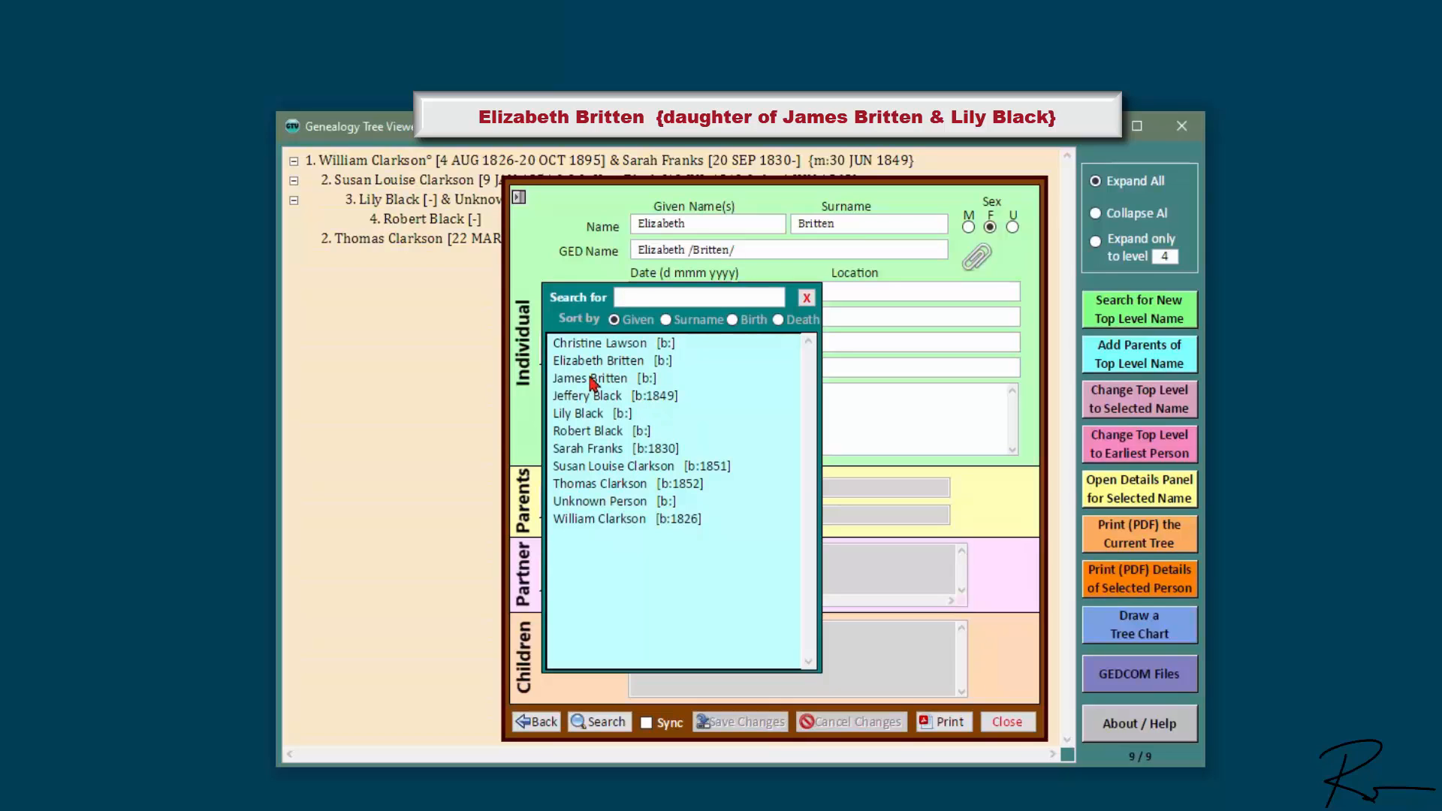
left_click(579, 414)
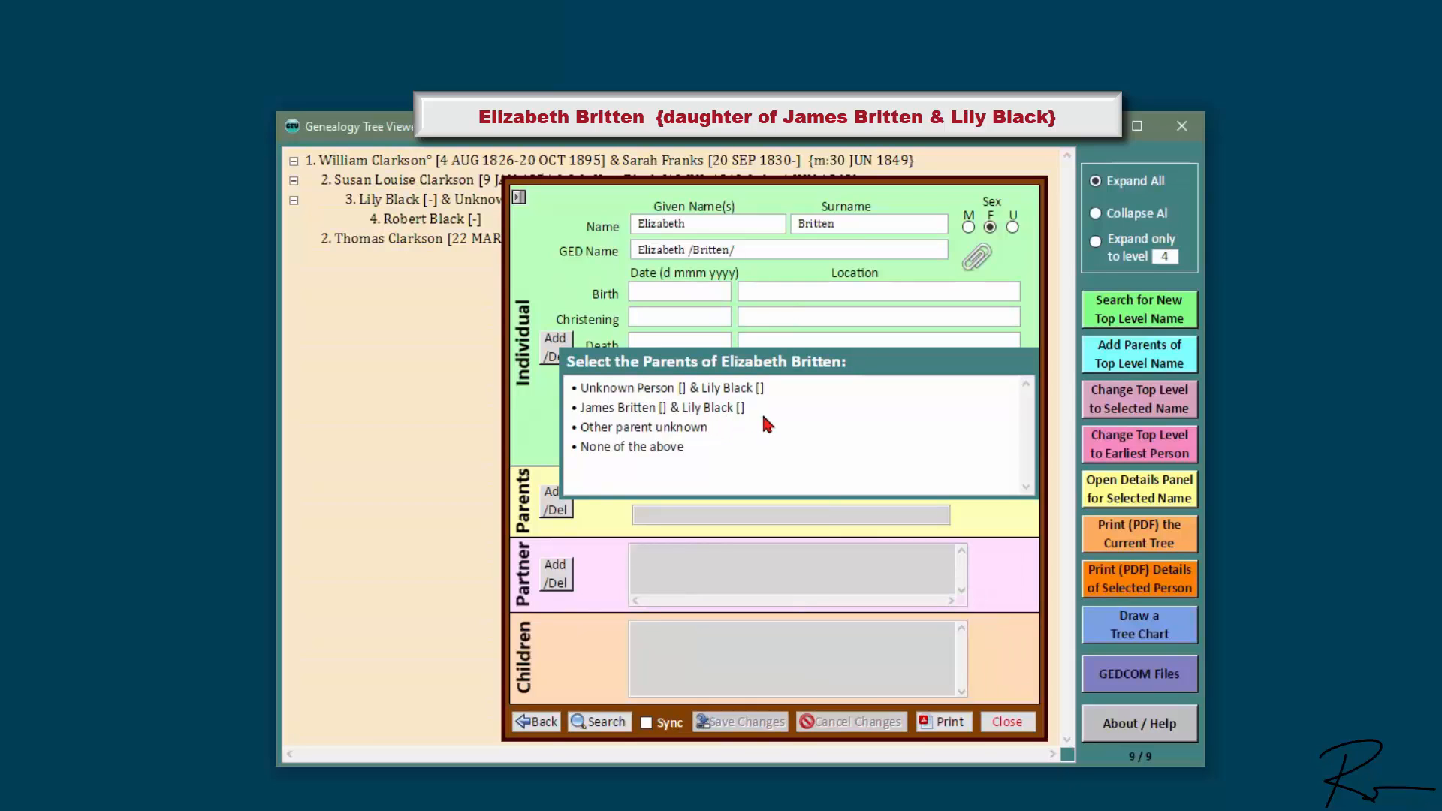
left_click(698, 409)
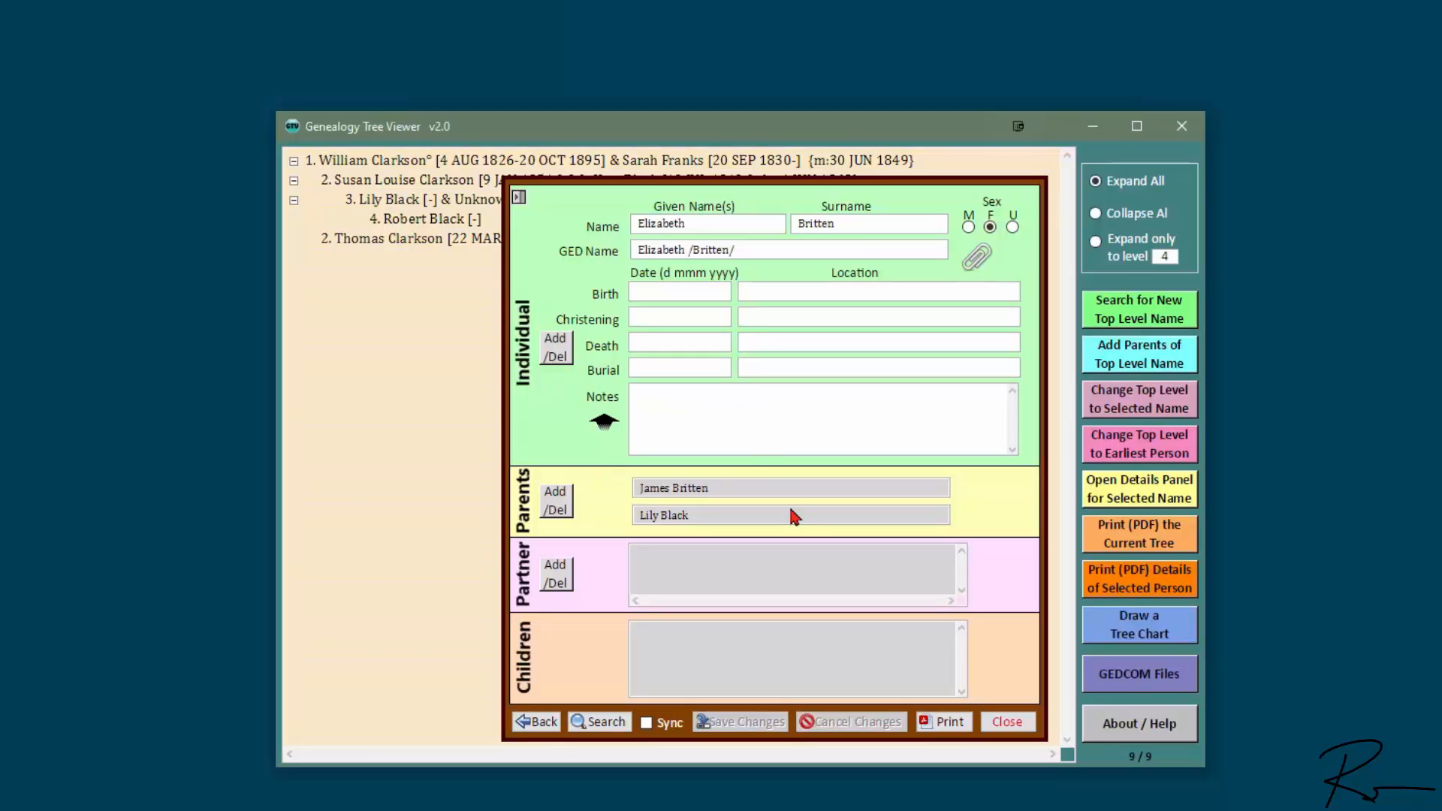
left_click(700, 492)
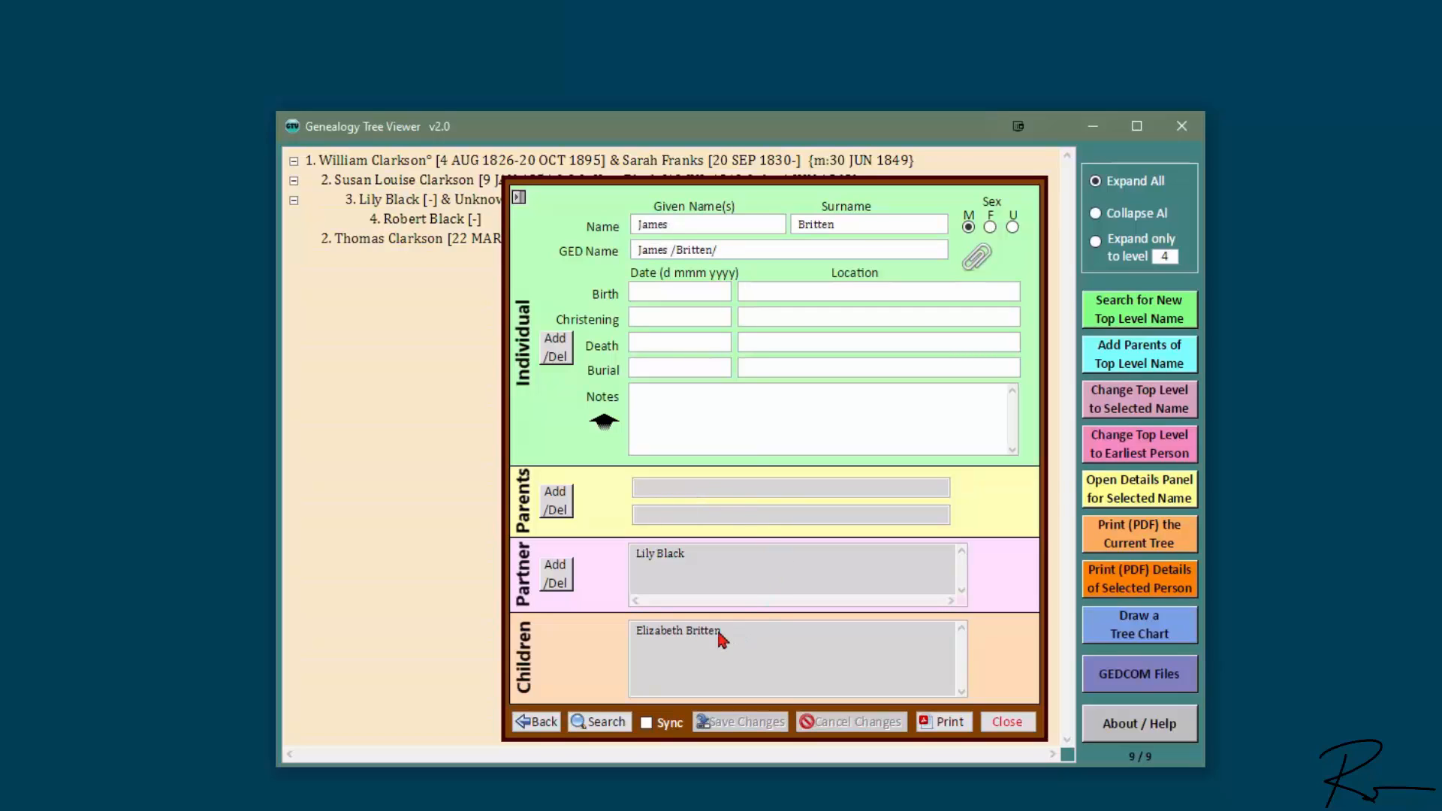
left_click(665, 562)
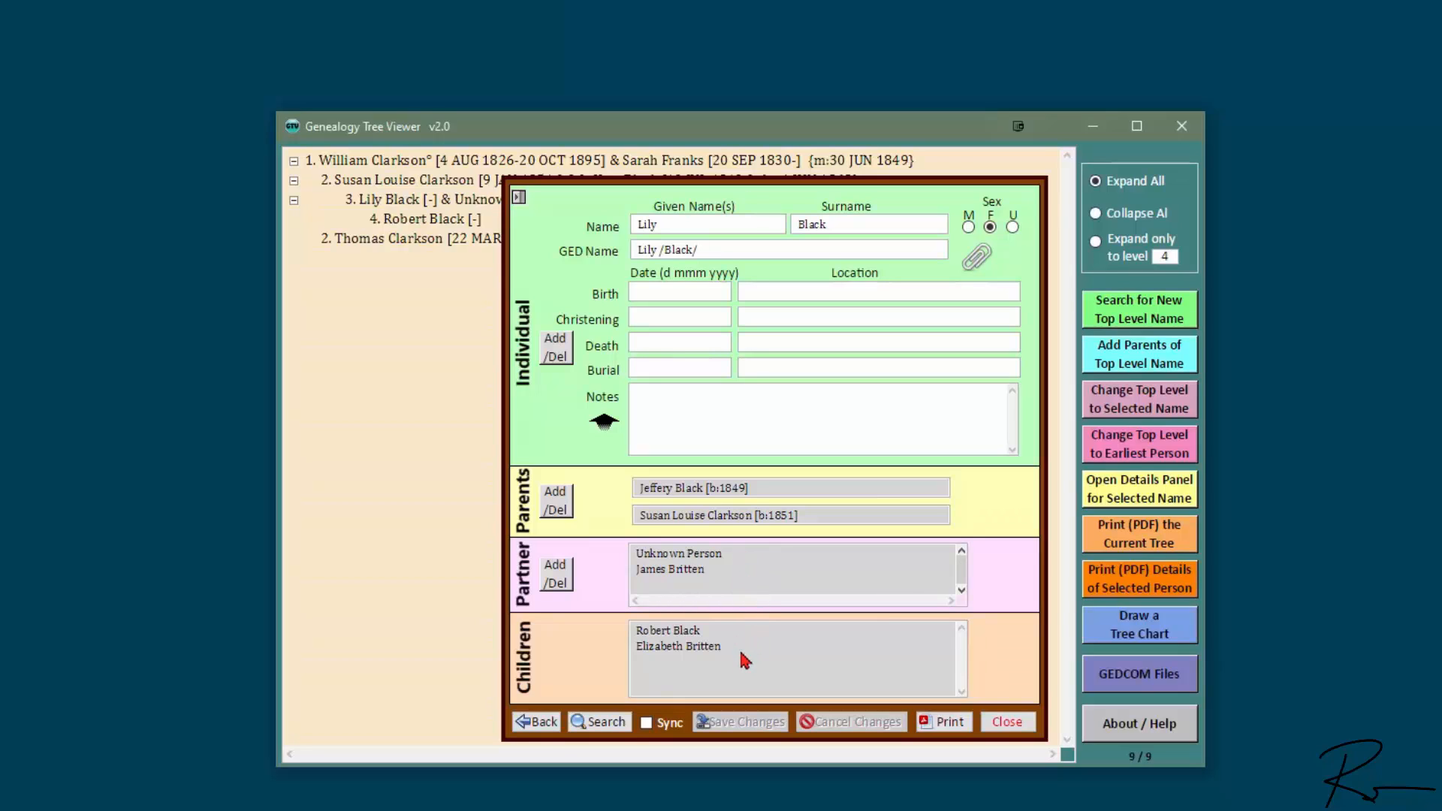
left_click(1004, 722)
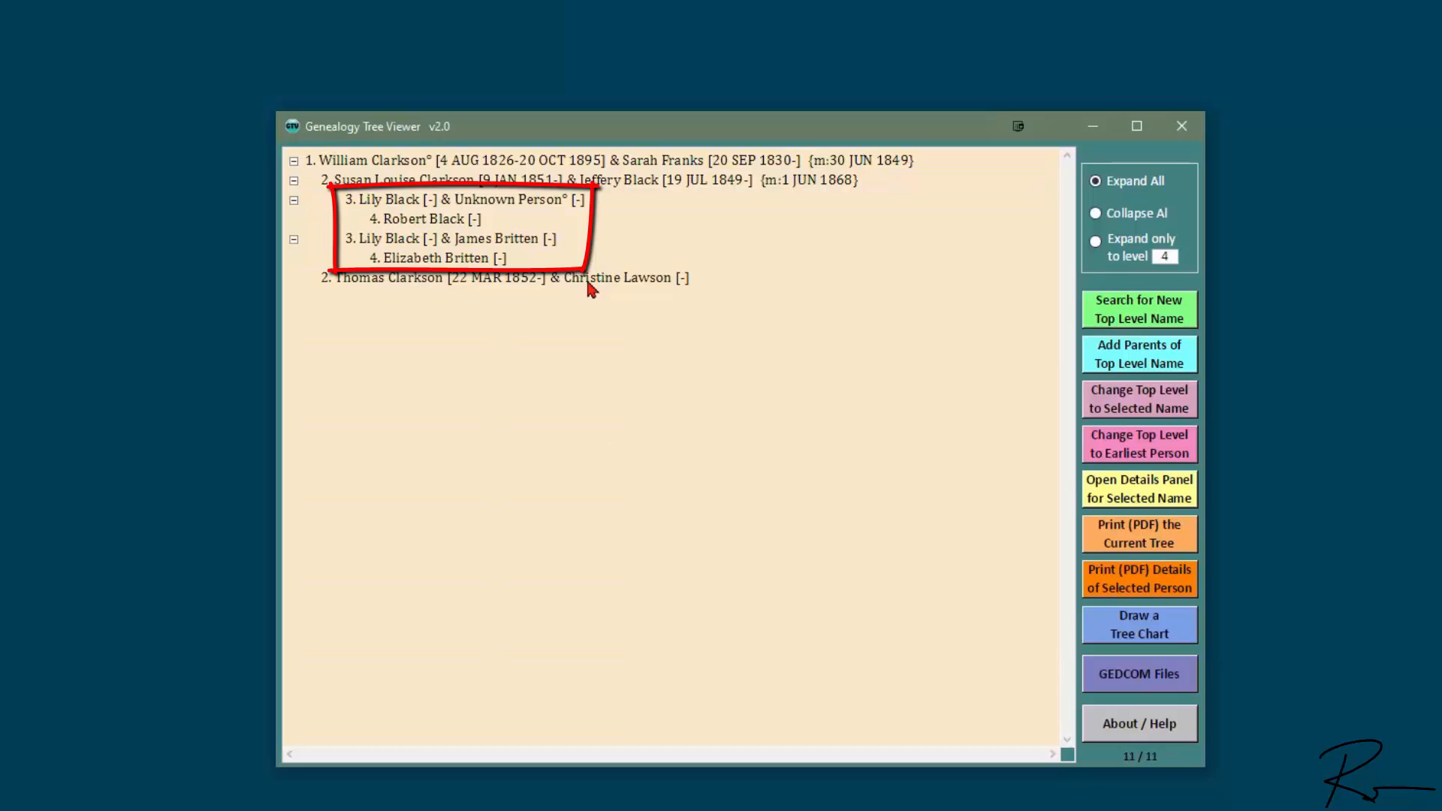
double_click(363, 280)
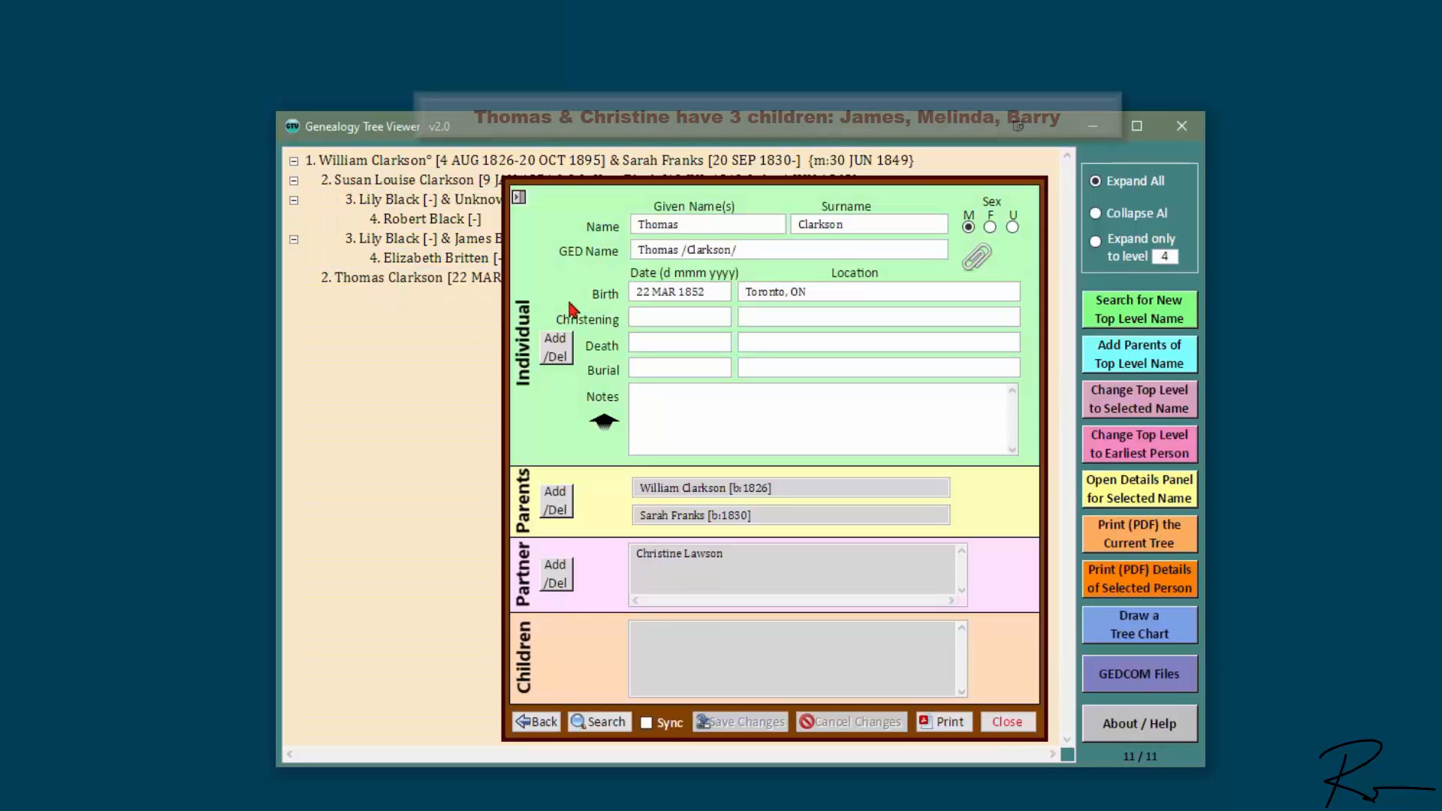
left_click(556, 348)
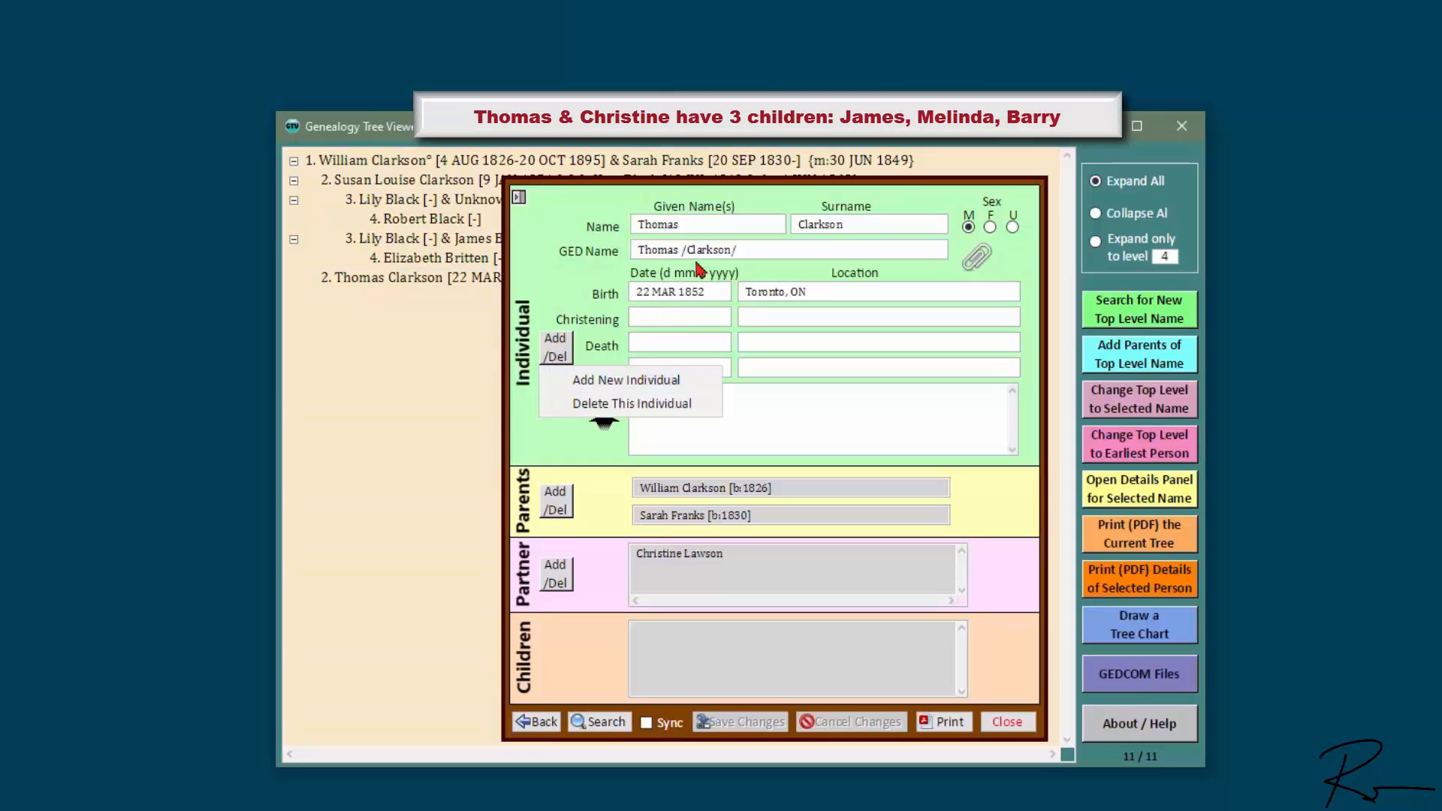
left_click(620, 381)
left_click(733, 225)
key("Tab")
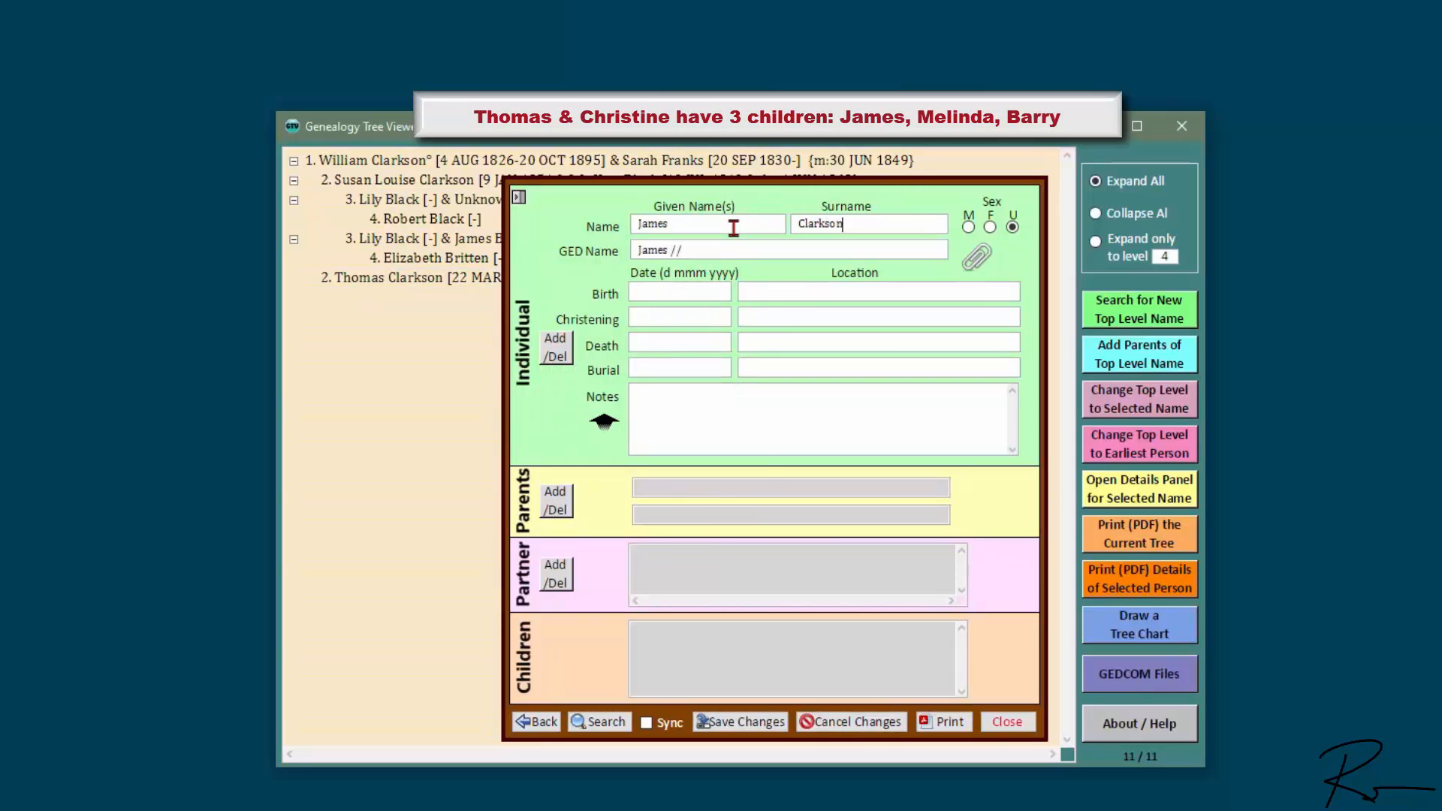
left_click(969, 226)
left_click(741, 722)
left_click(567, 499)
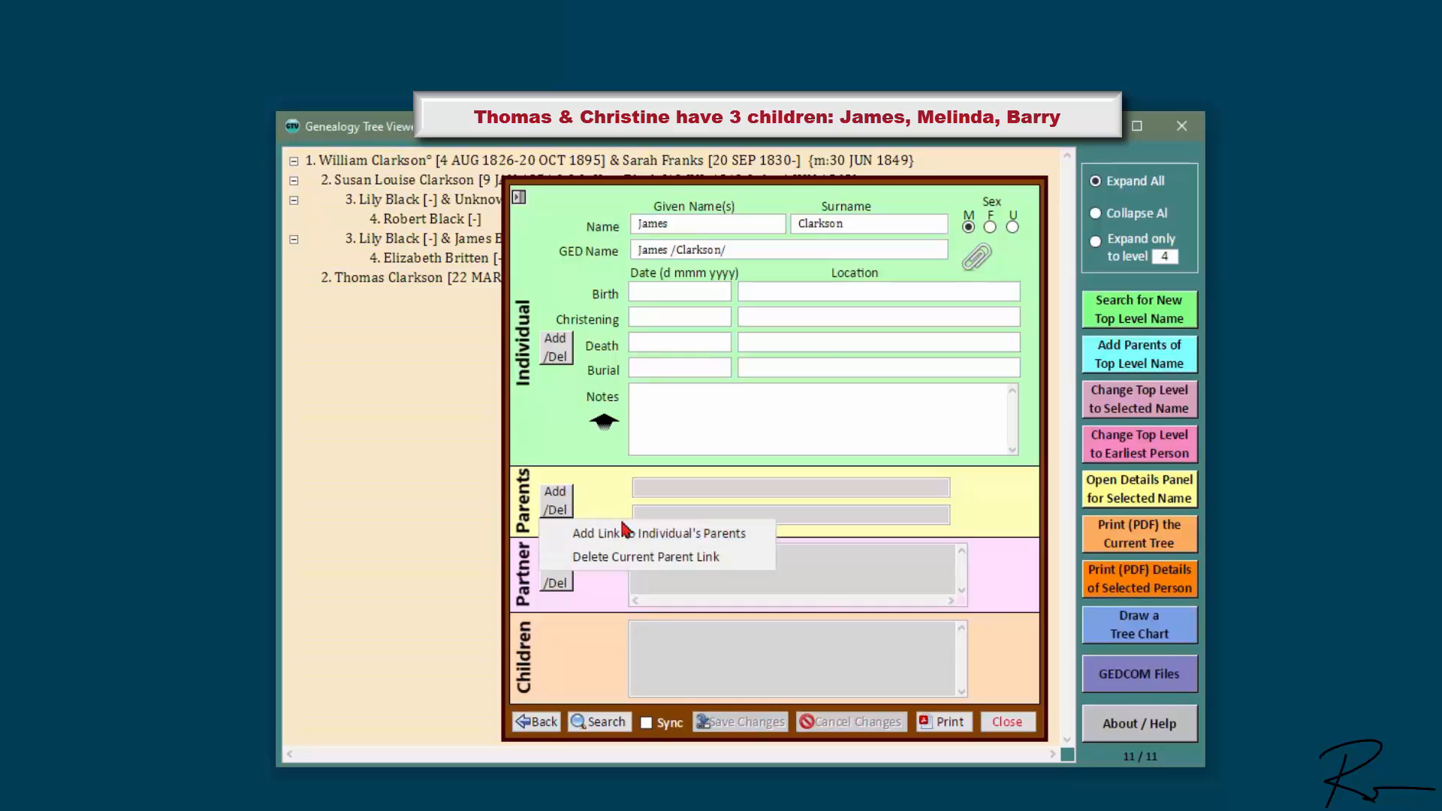
left_click(623, 530)
left_click(593, 503)
left_click(786, 387)
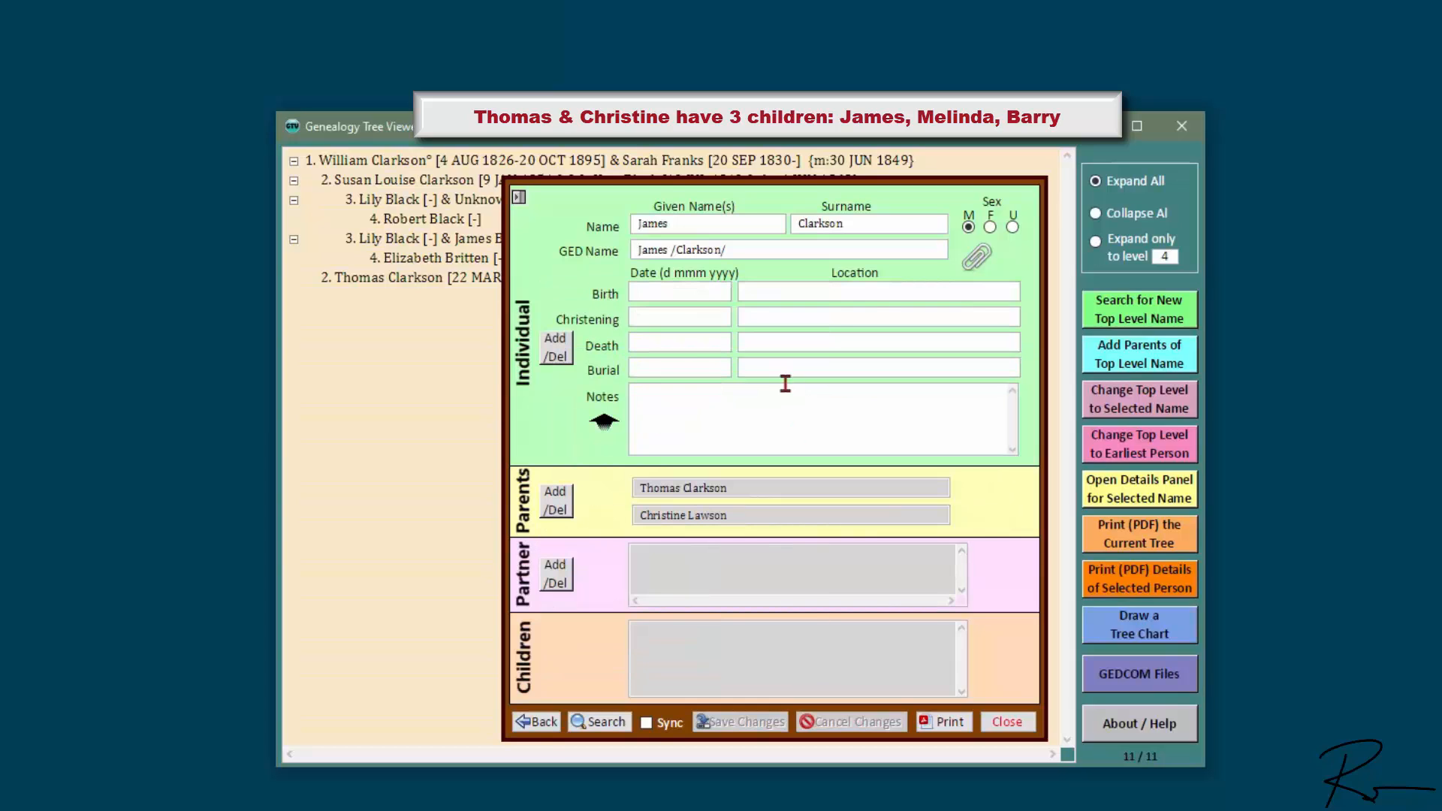
left_click(561, 351)
left_click(628, 380)
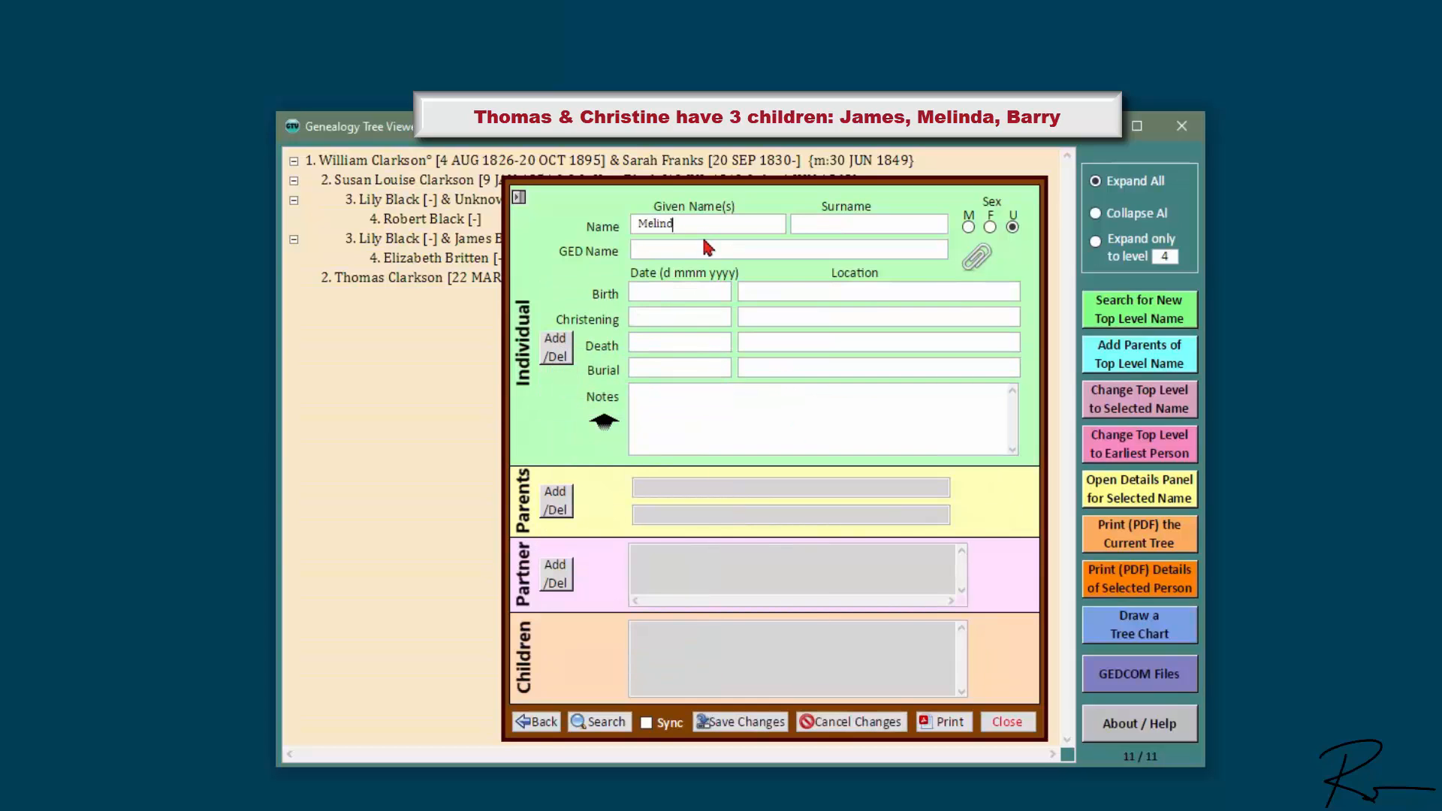
key("Tab")
left_click(990, 226)
left_click(742, 722)
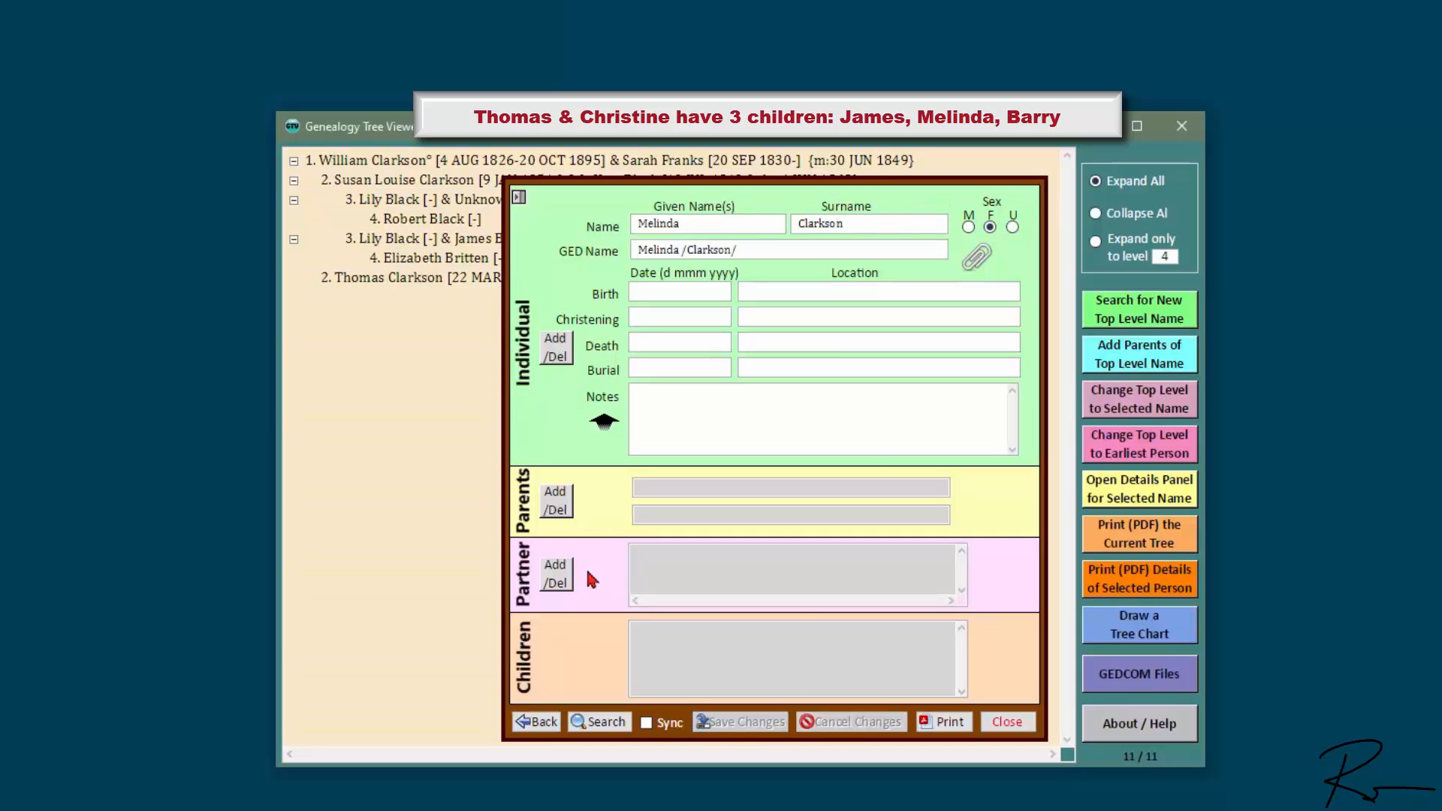
left_click(556, 500)
left_click(671, 533)
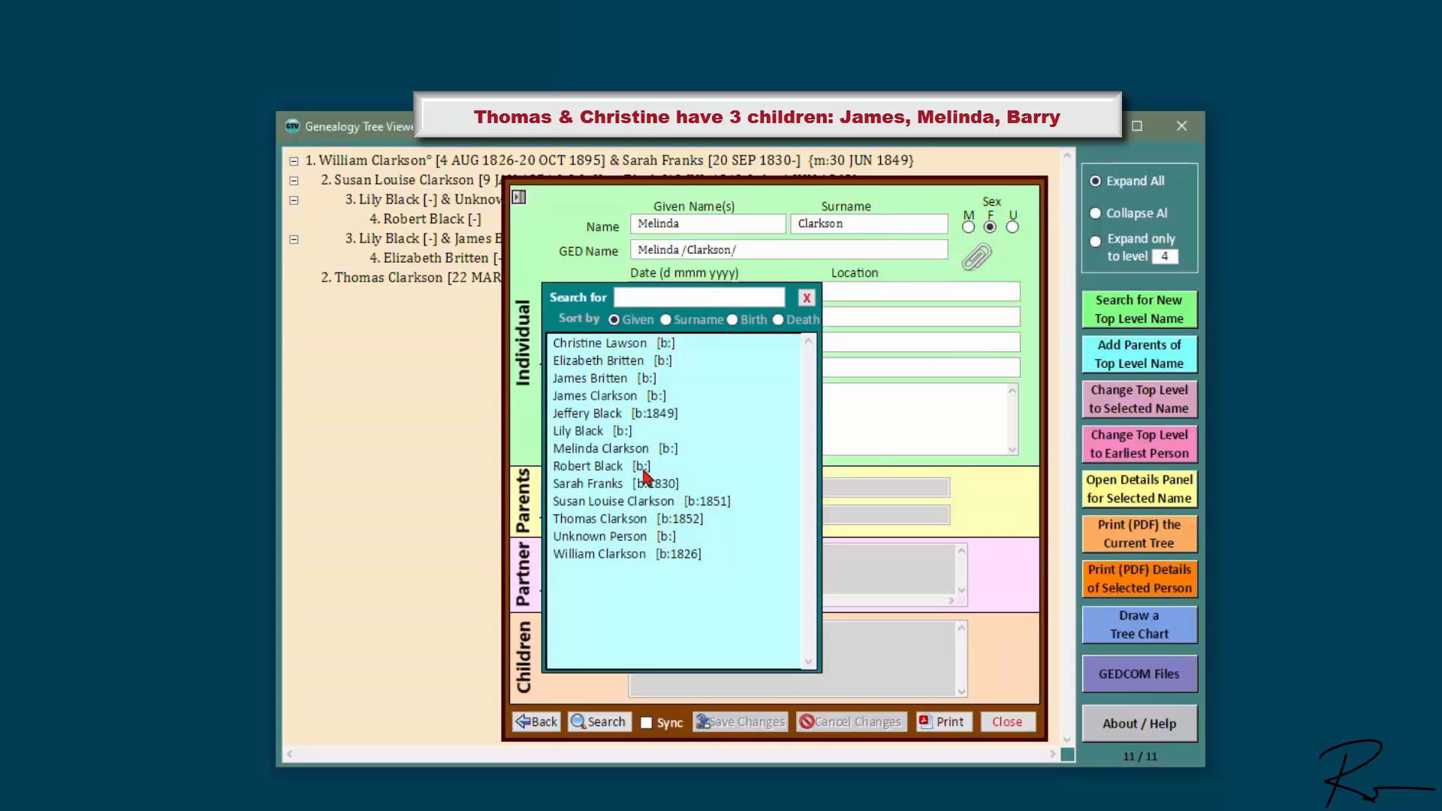
left_click(615, 519)
left_click(801, 394)
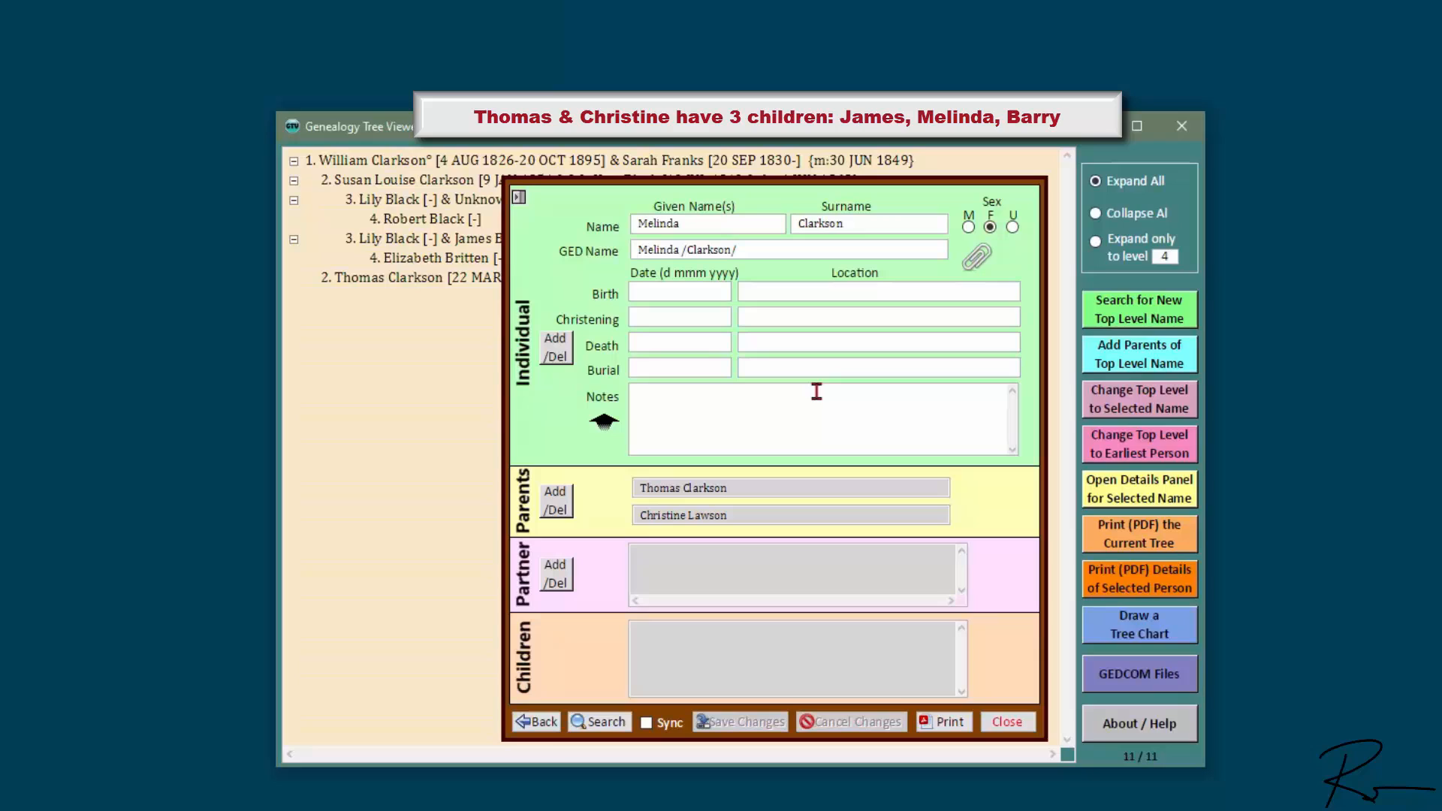
left_click(556, 348)
left_click(631, 376)
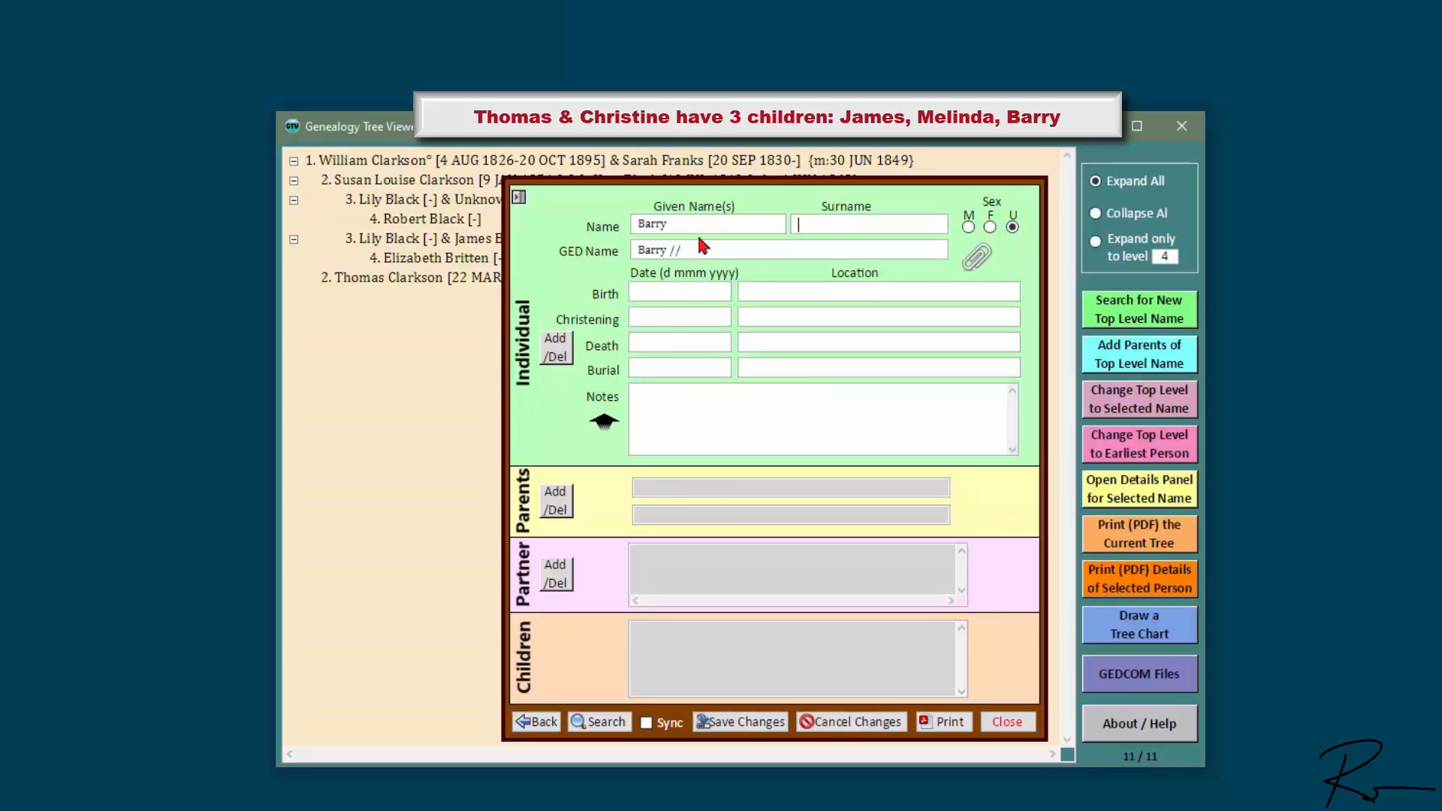
key("Tab")
left_click(968, 227)
left_click(762, 724)
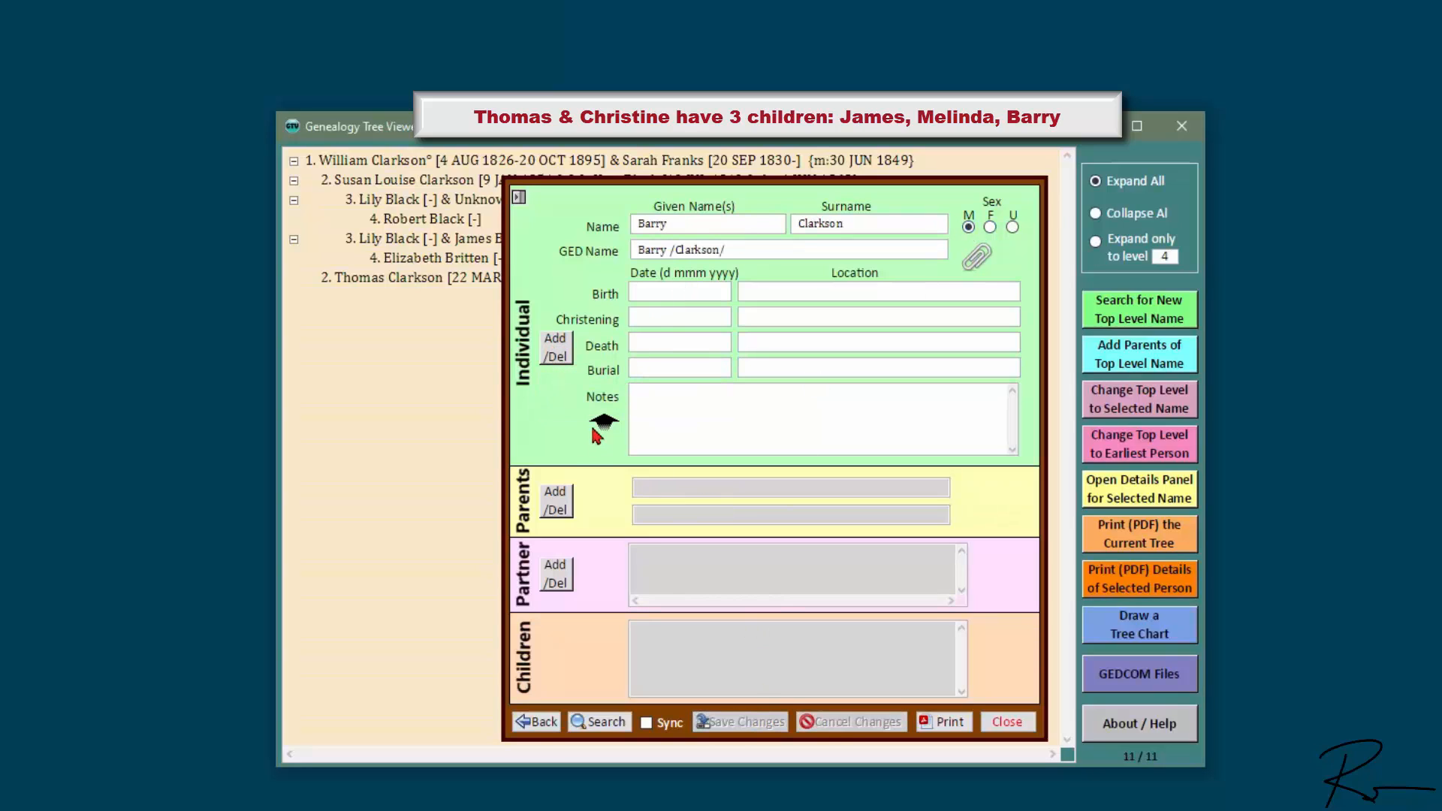
left_click(560, 500)
left_click(650, 538)
left_click(628, 364)
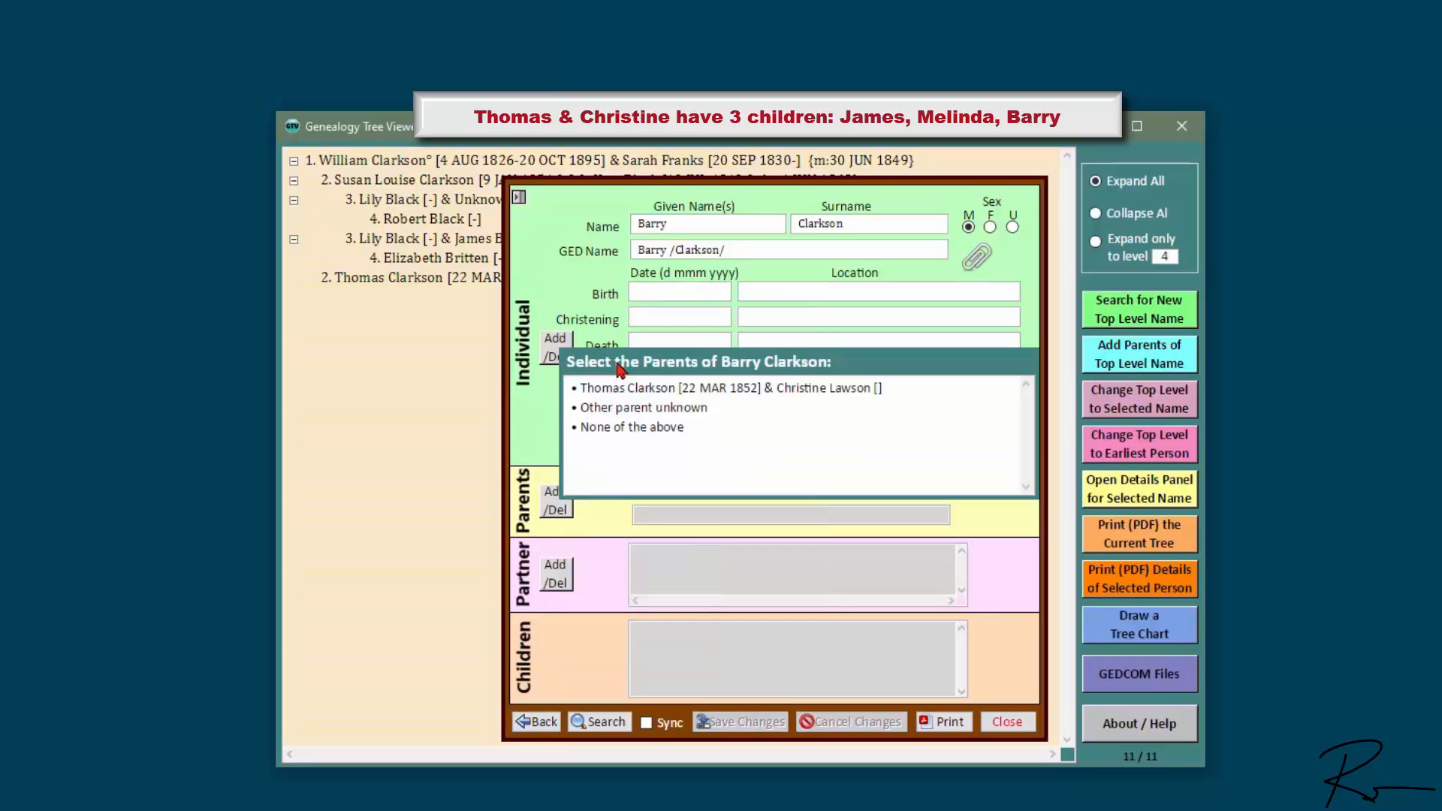
left_click(732, 384)
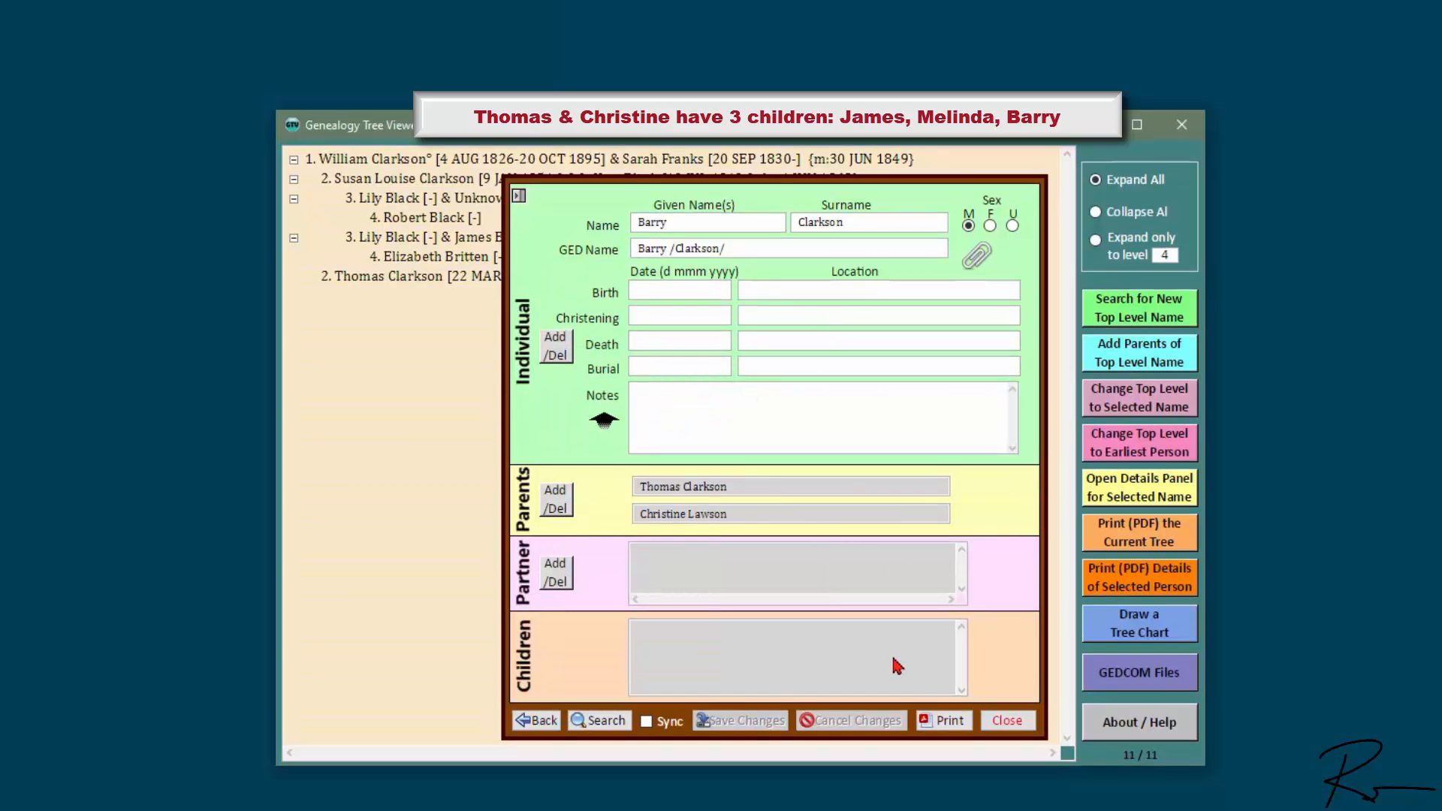
left_click(1006, 721)
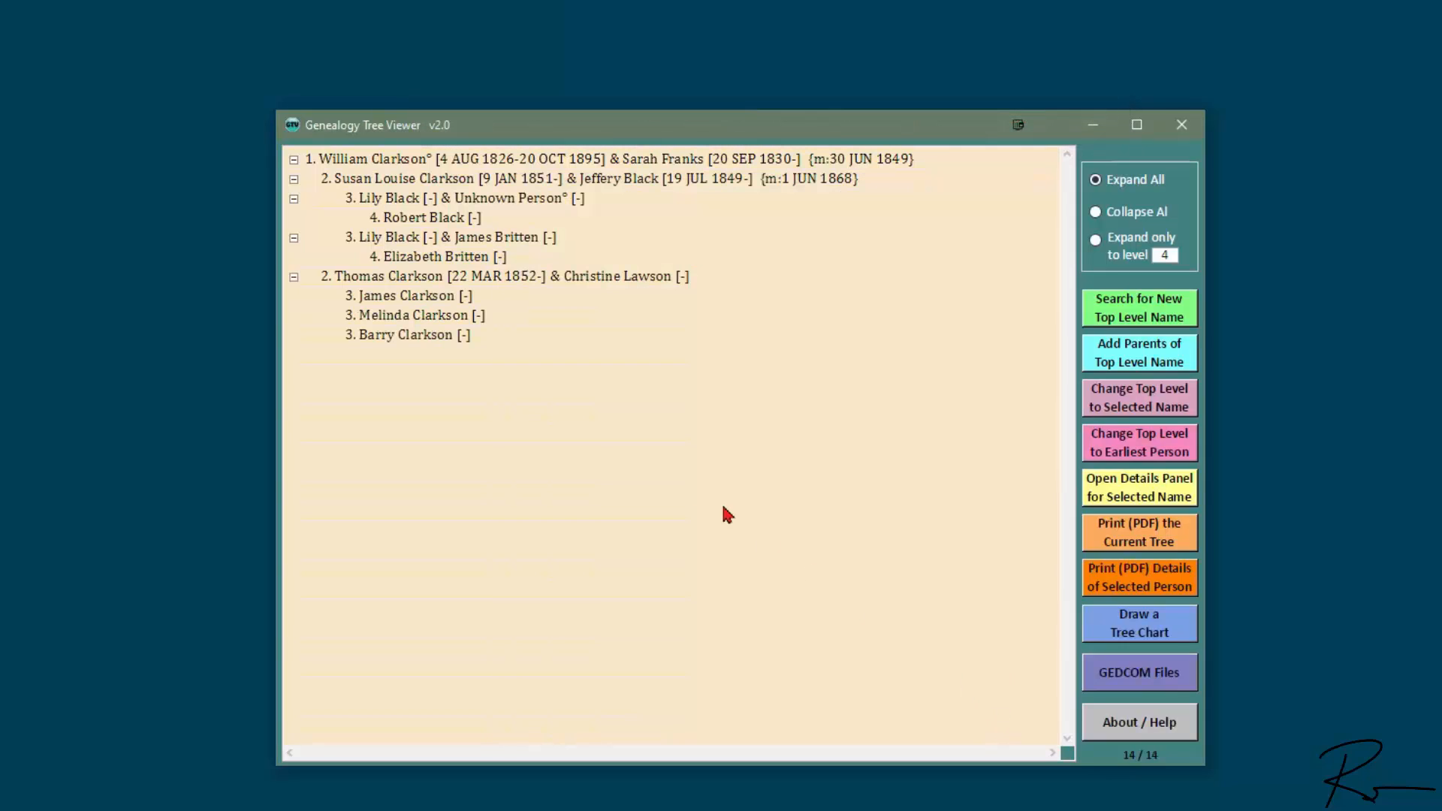
double_click(401, 318)
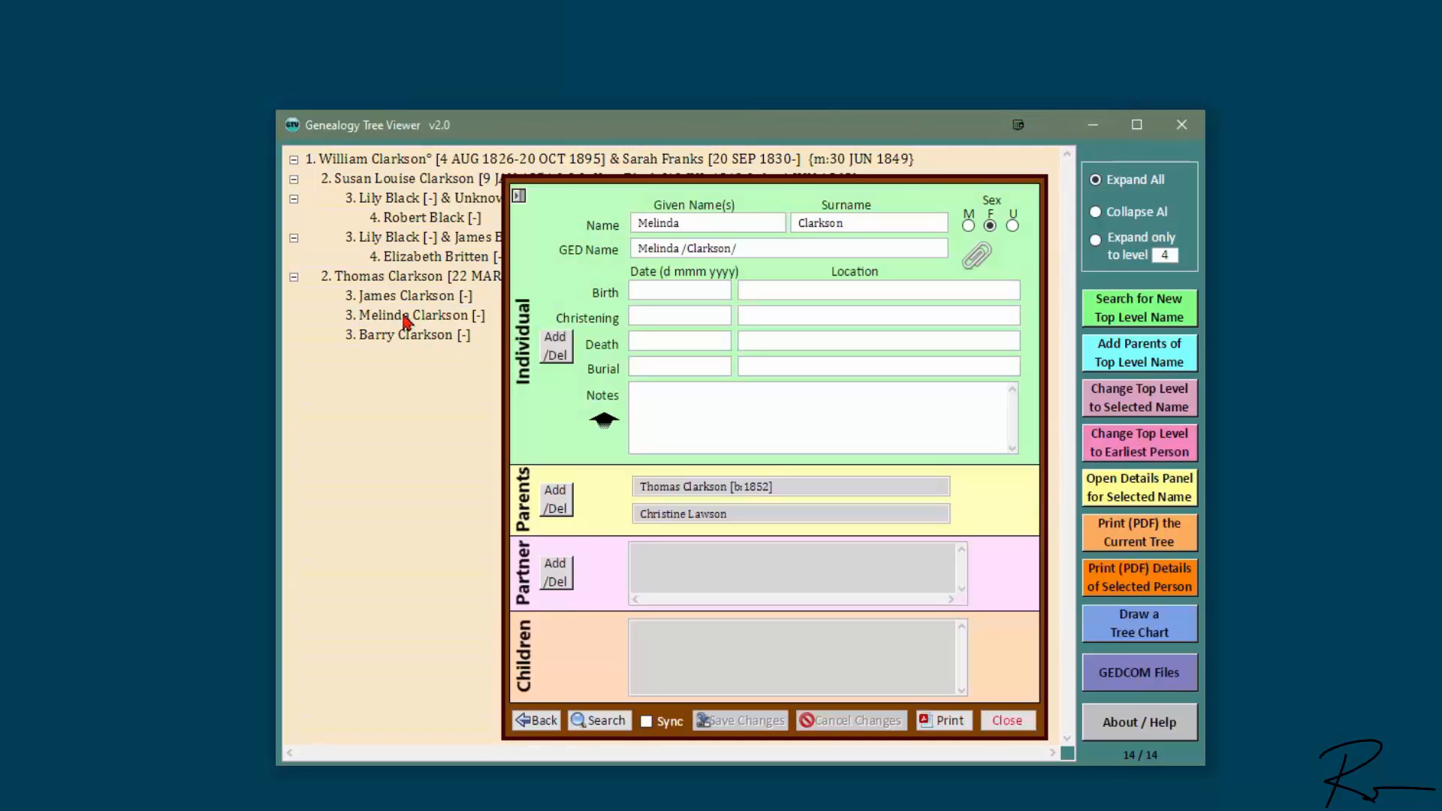
left_click(556, 347)
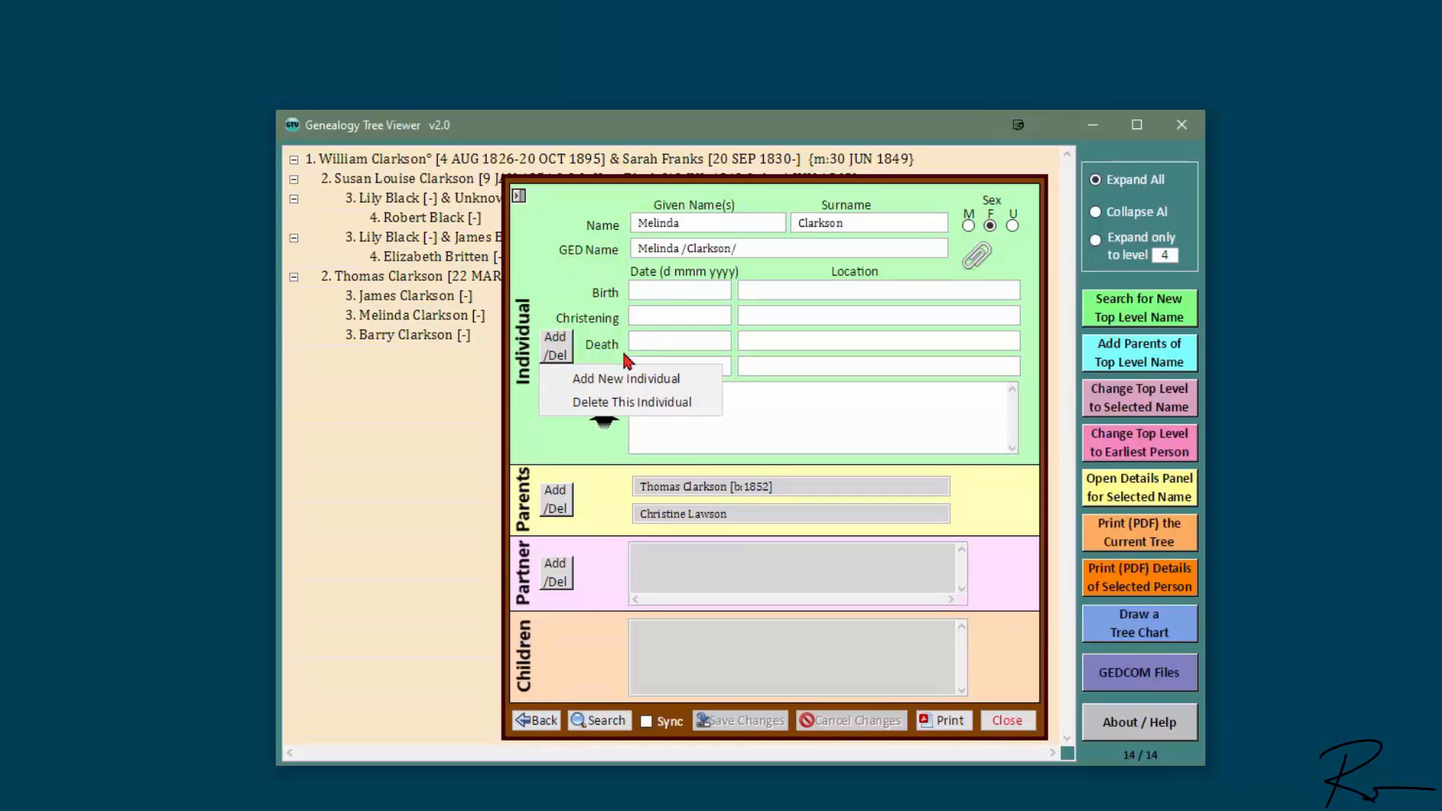
left_click(625, 378)
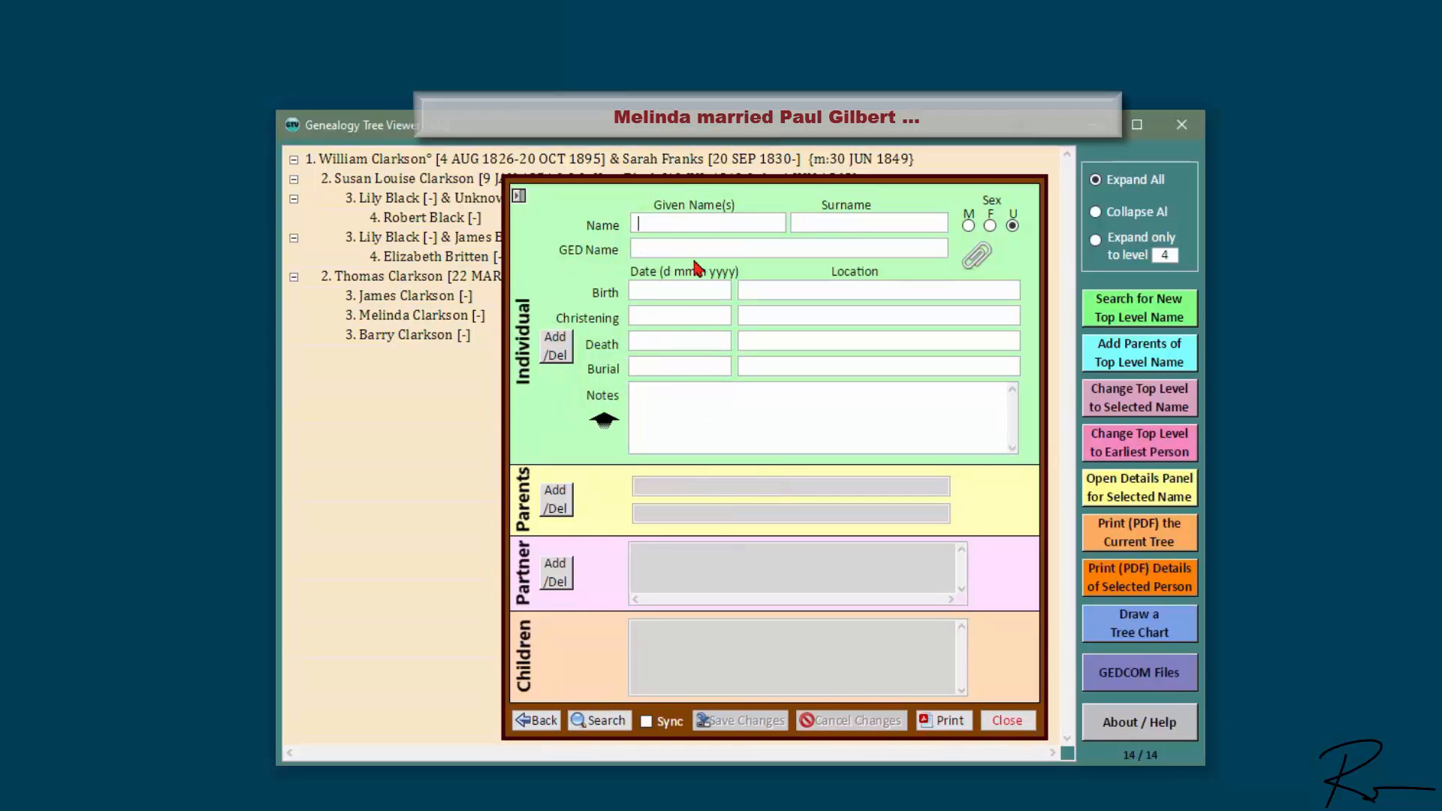
type("Paul")
key("Tab")
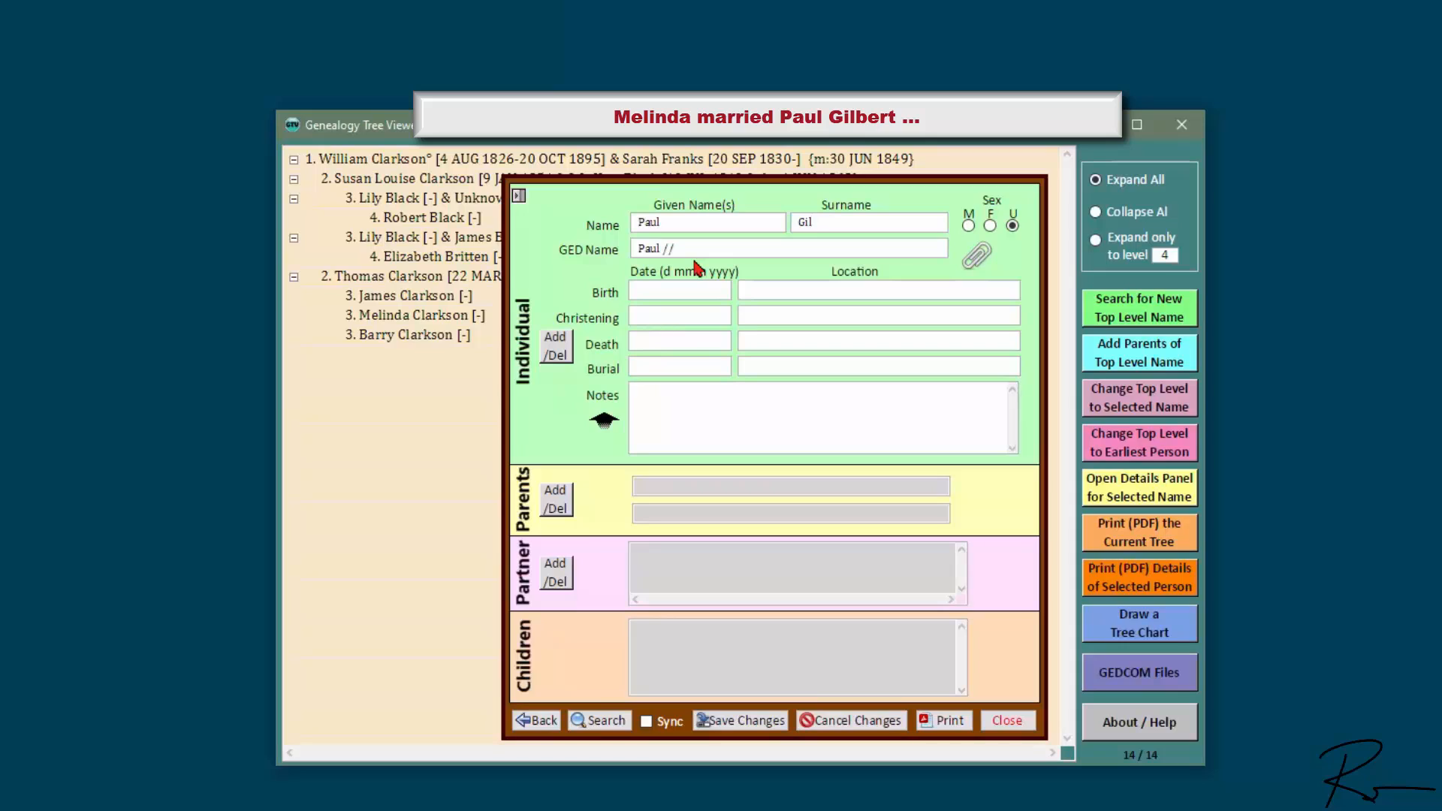
left_click(966, 225)
left_click(754, 722)
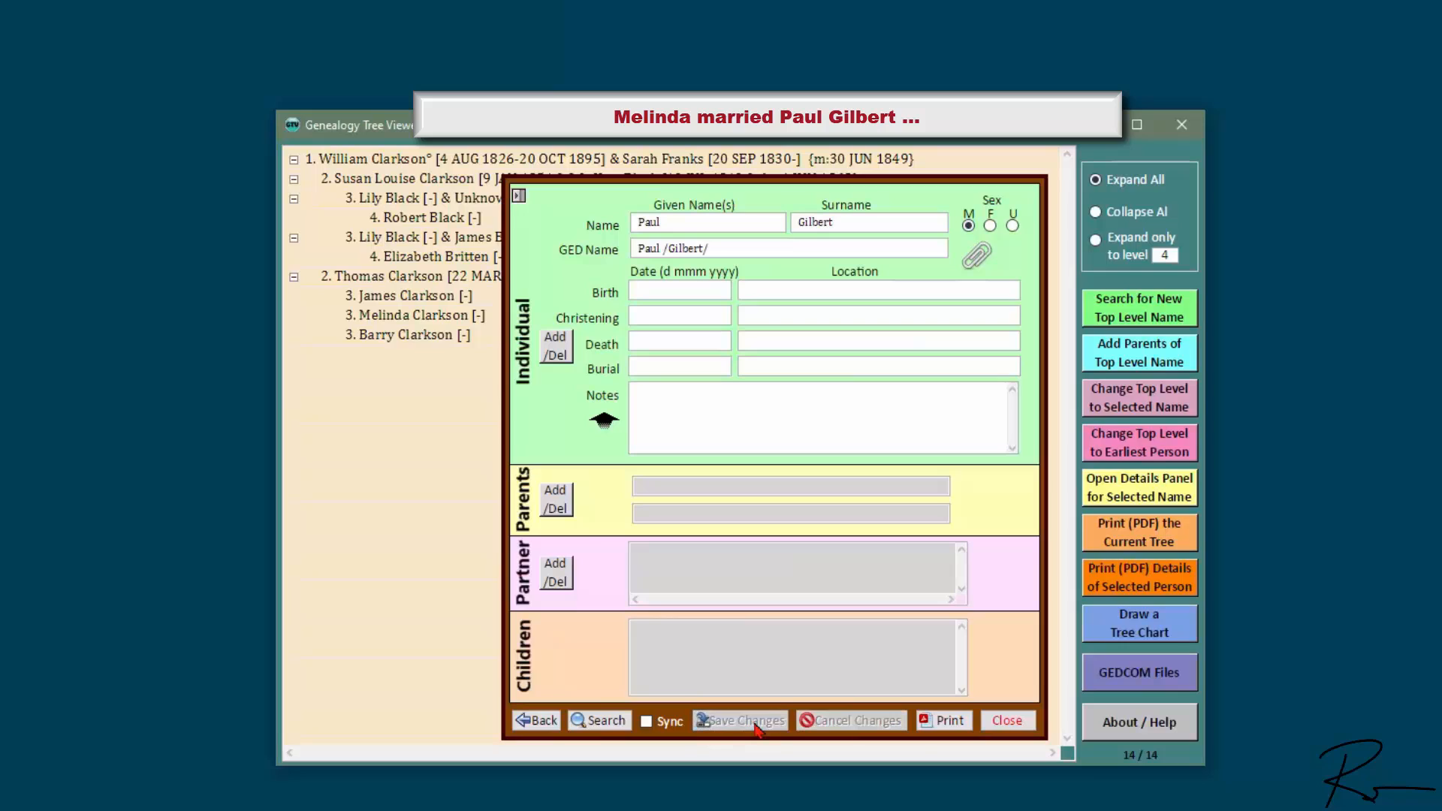
left_click(563, 571)
left_click(626, 606)
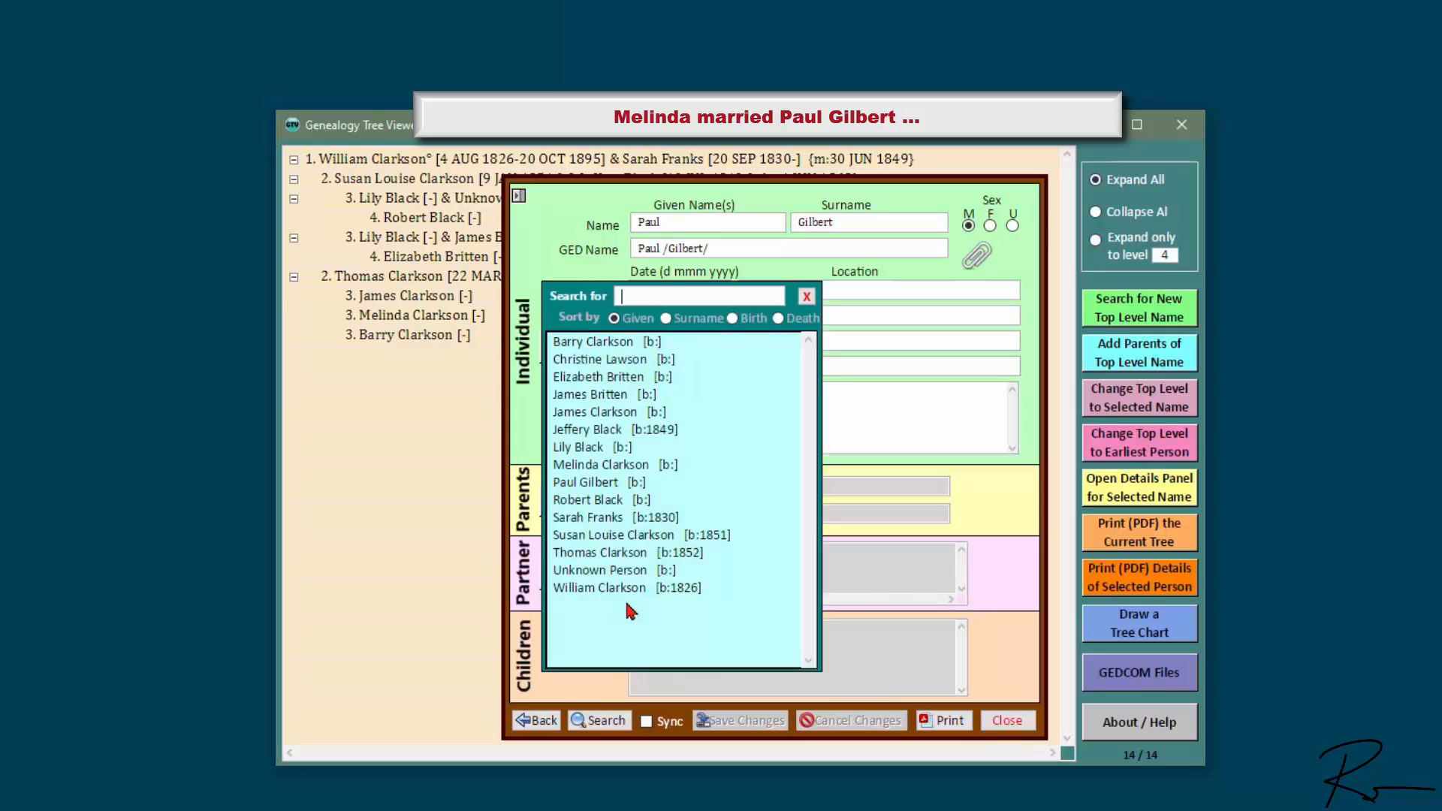
double_click(590, 467)
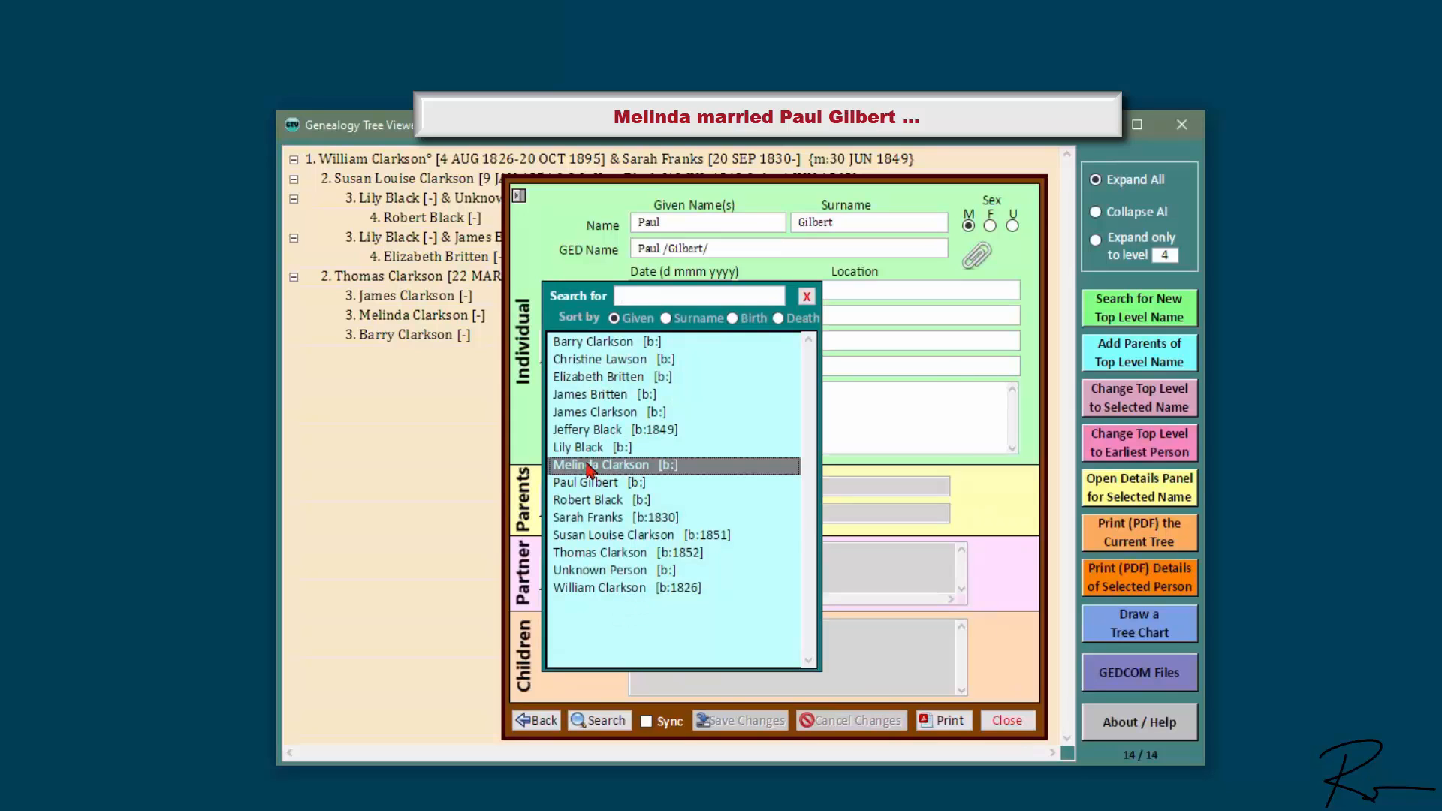
left_click(886, 482)
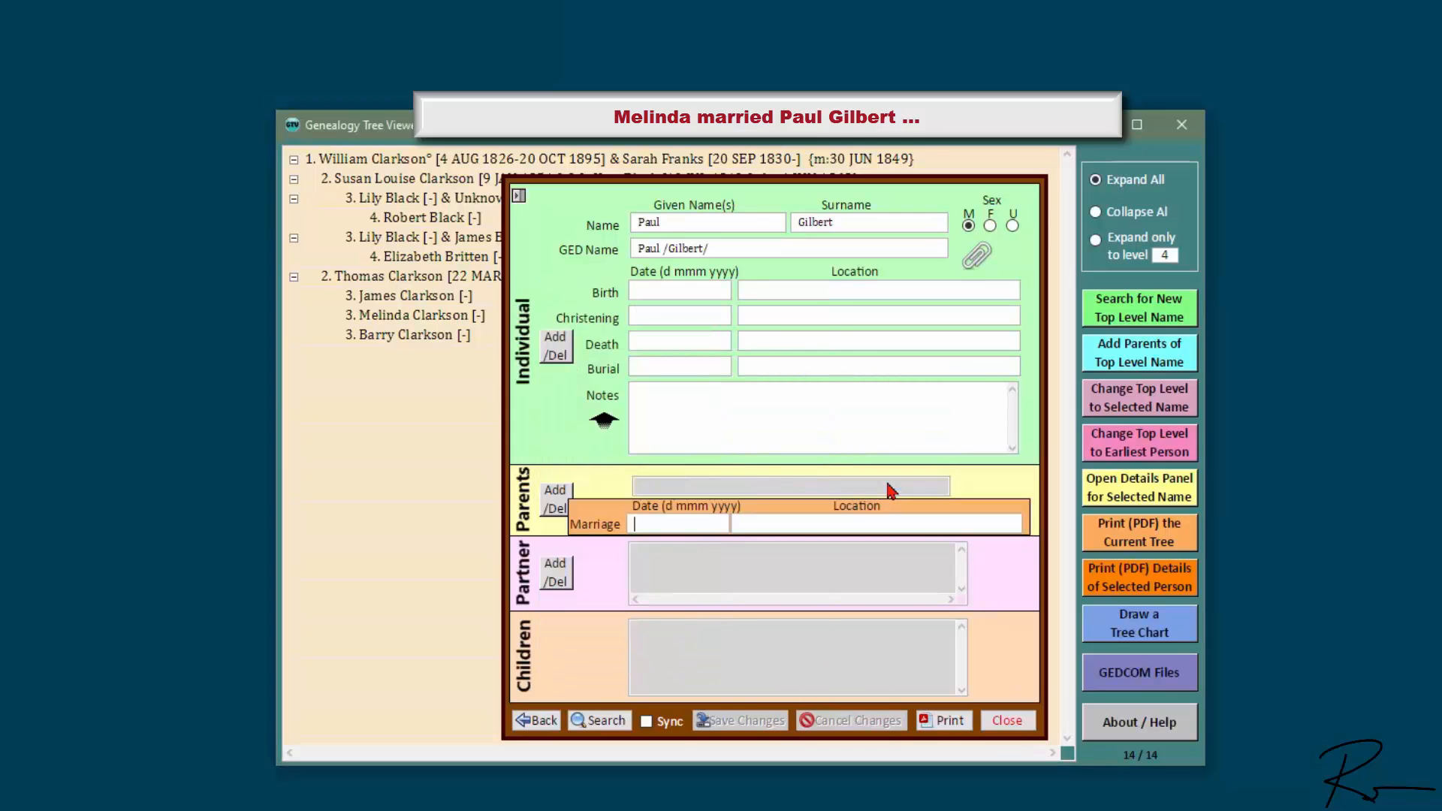
key("Tab")
key("Tab")
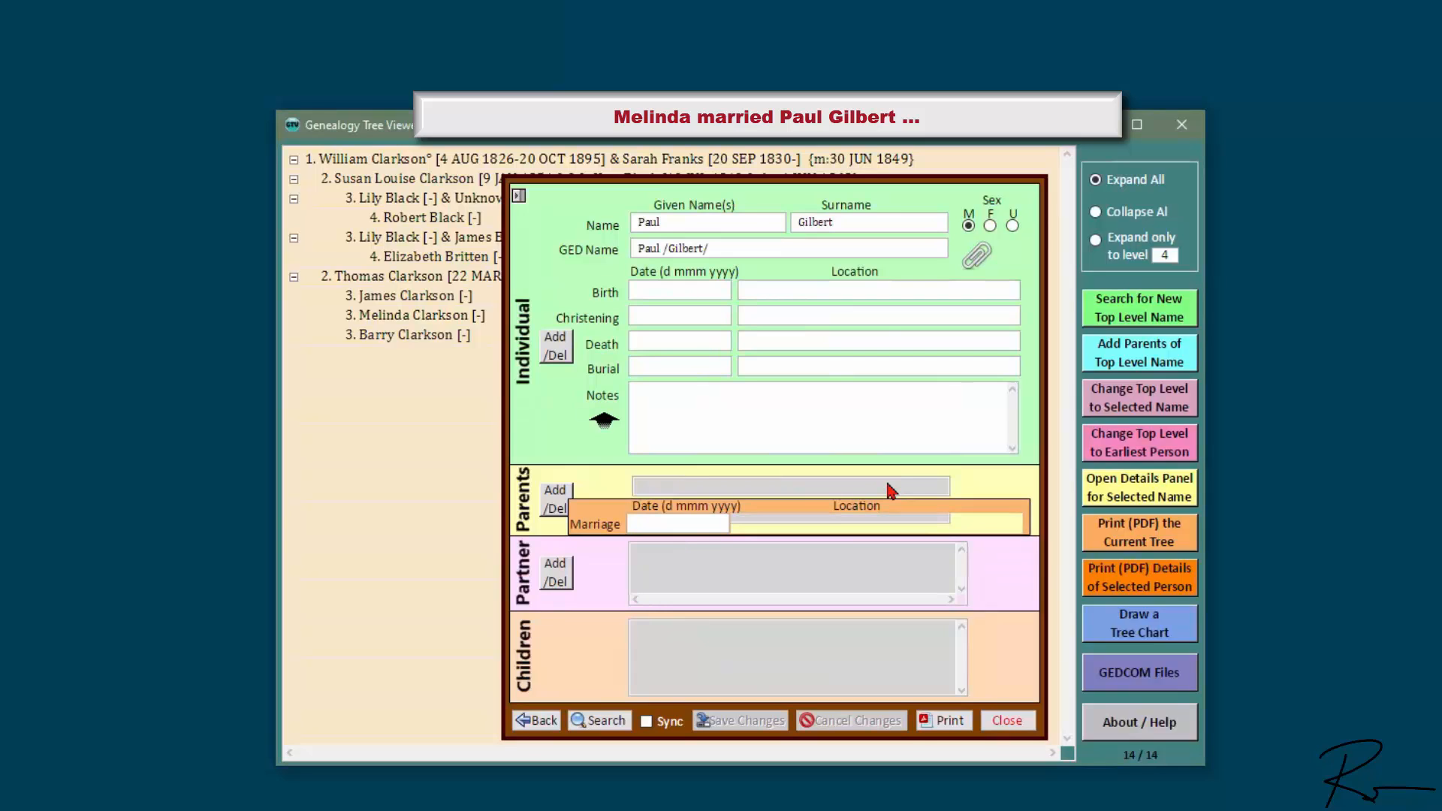
left_click(566, 353)
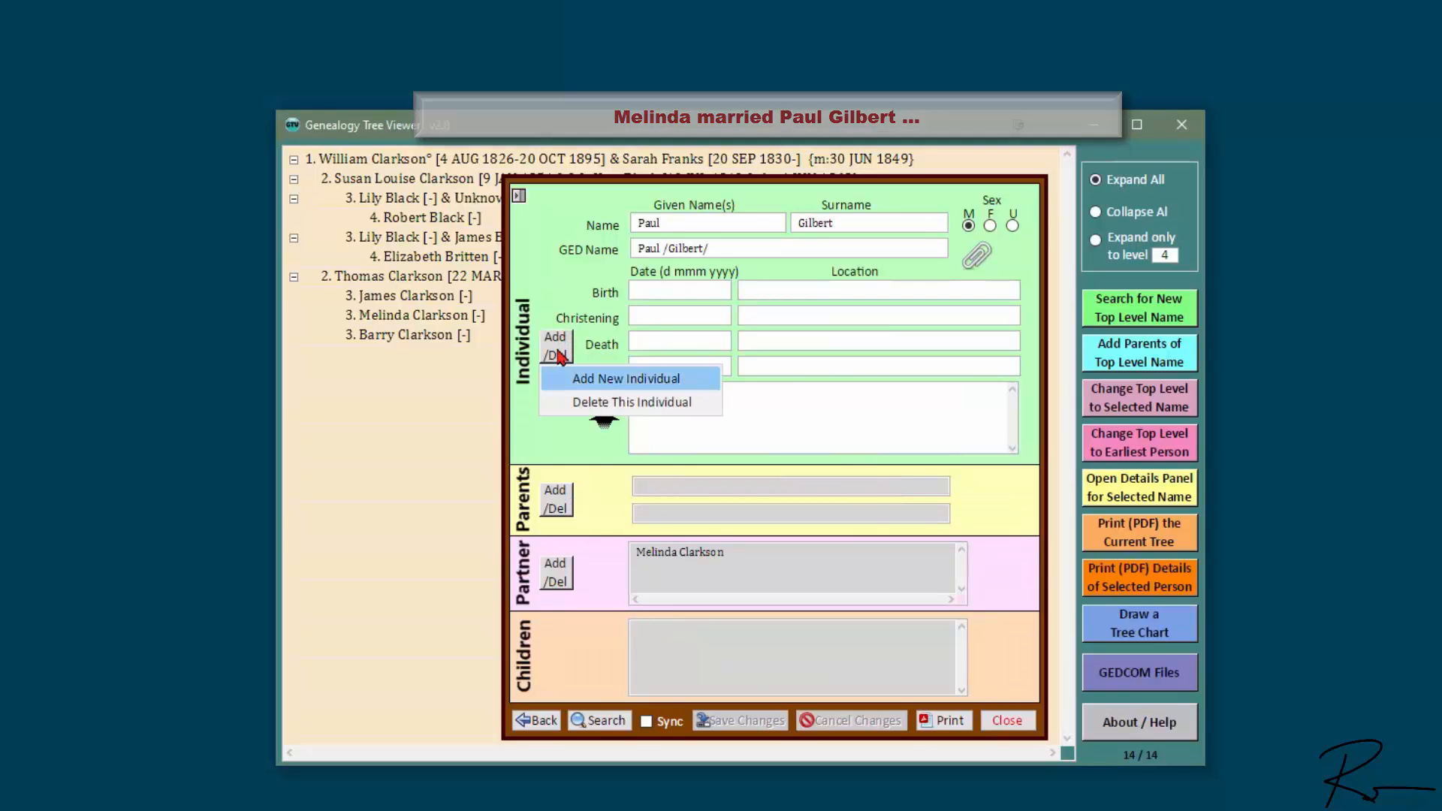
left_click(627, 372)
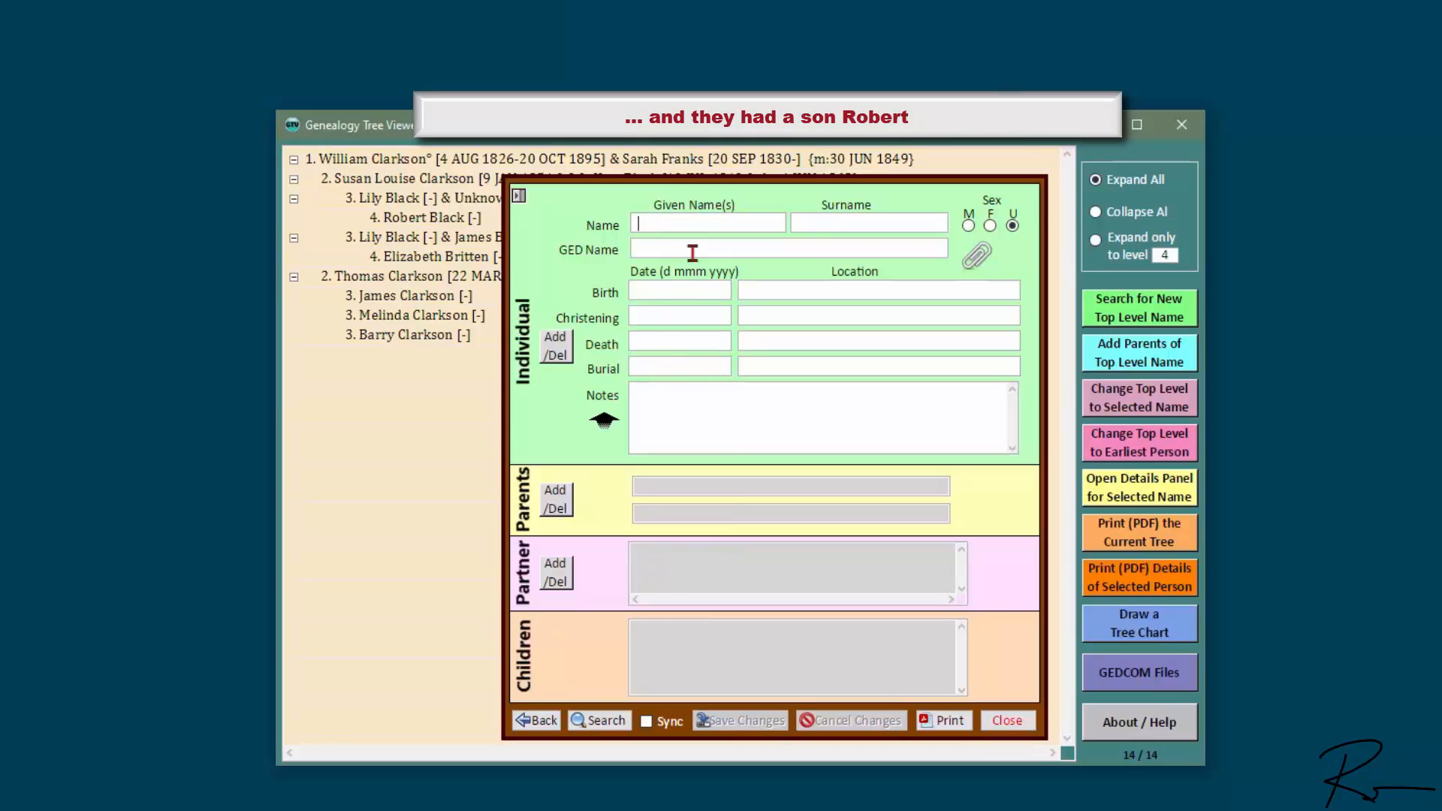
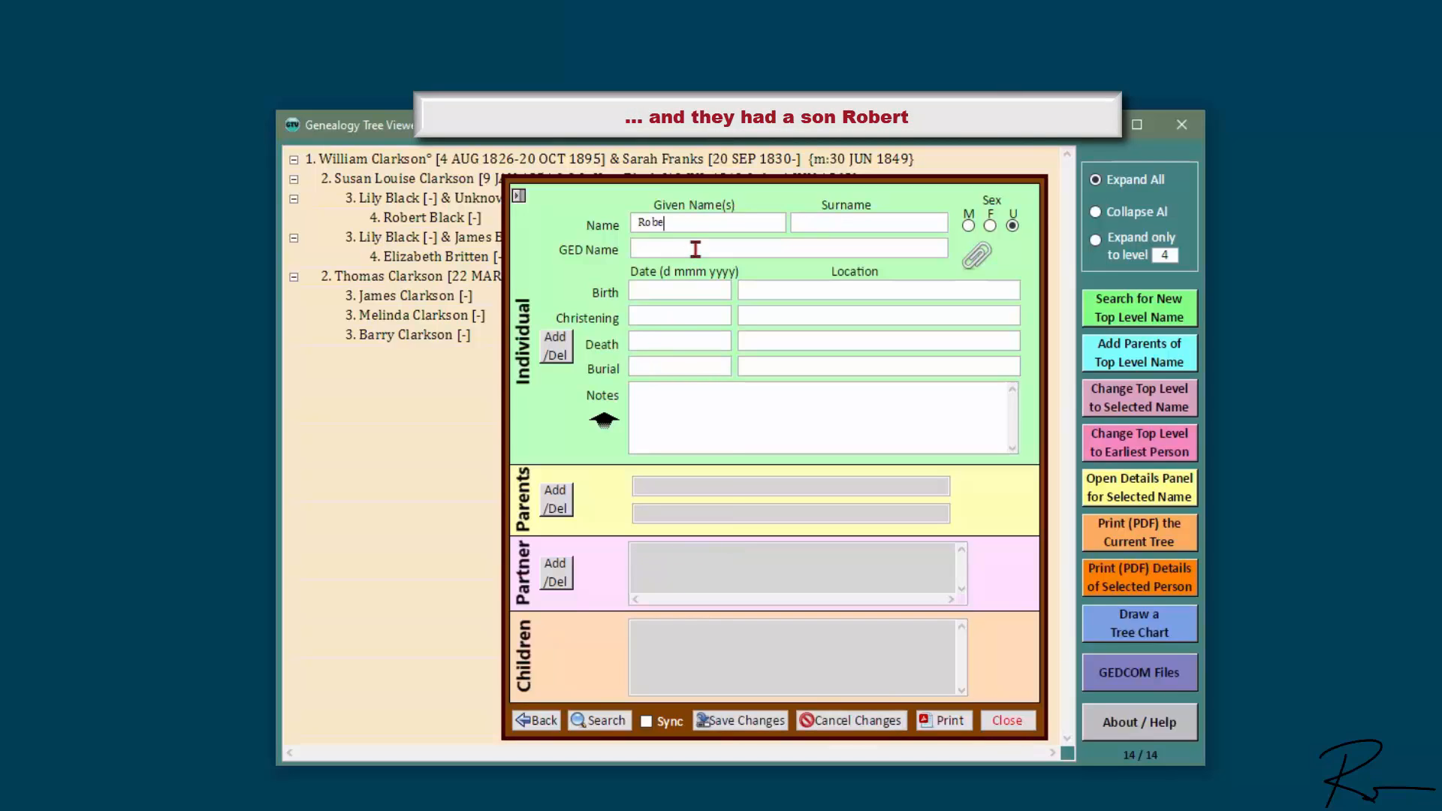
key("Tab")
left_click(968, 225)
left_click(771, 721)
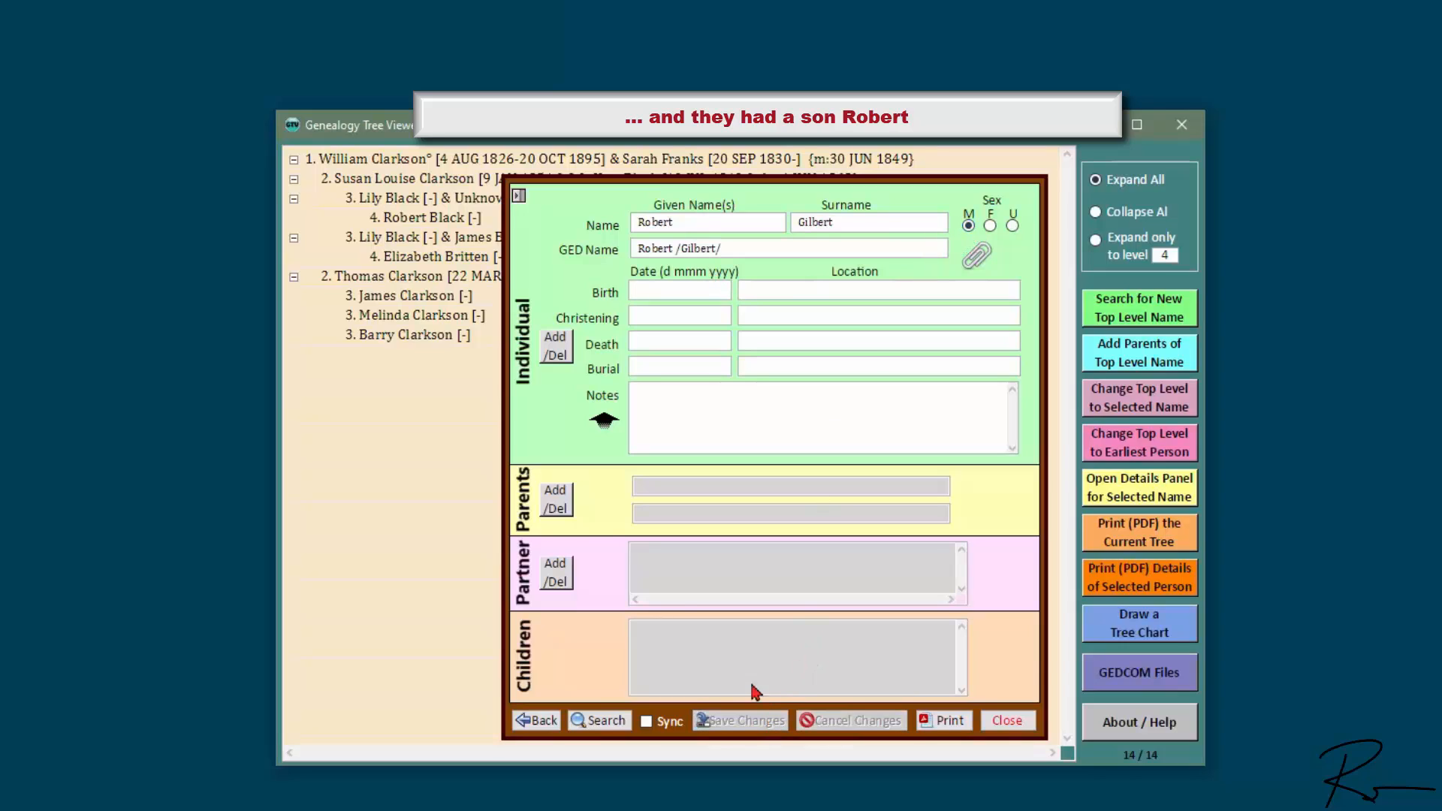
left_click(558, 491)
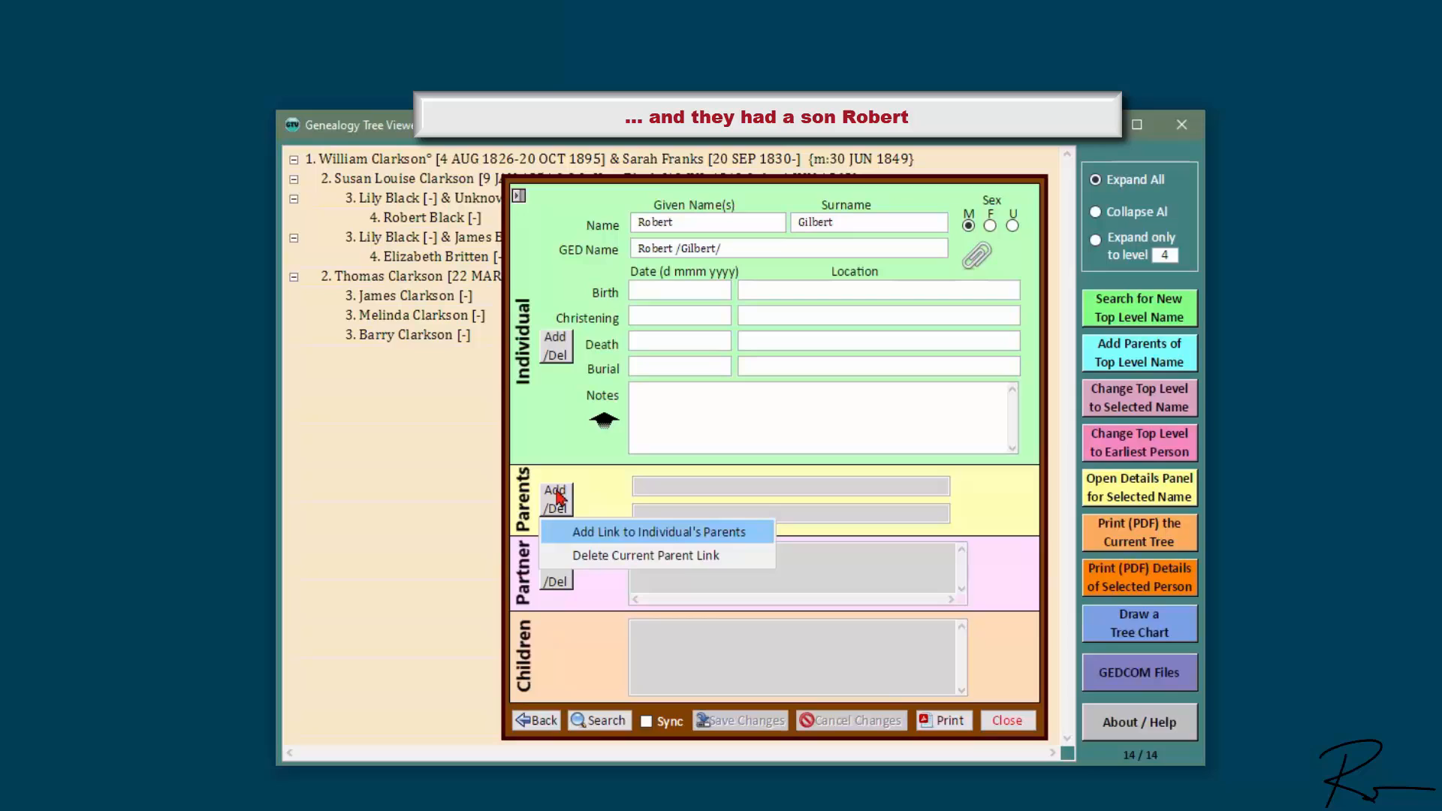
left_click(629, 536)
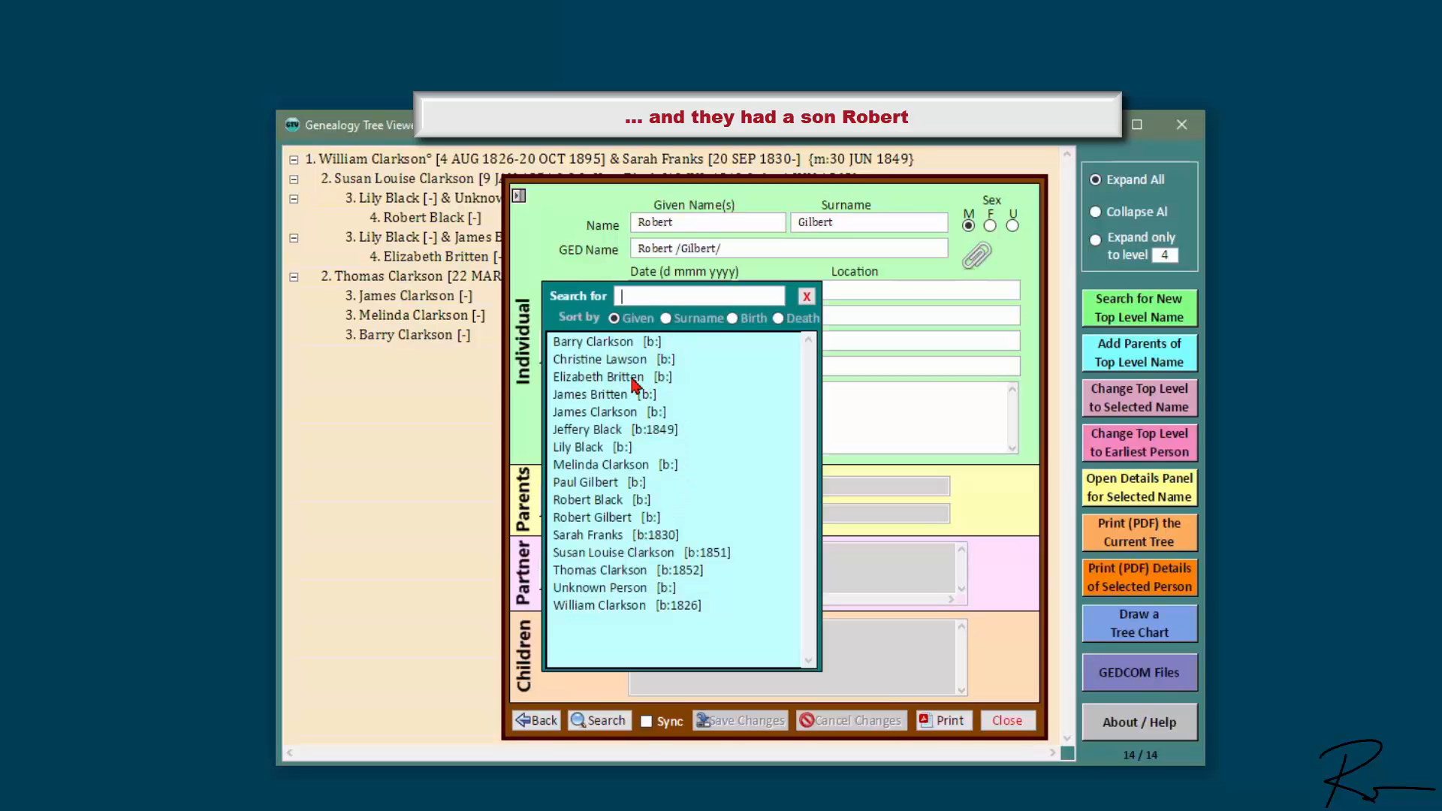
left_click(629, 466)
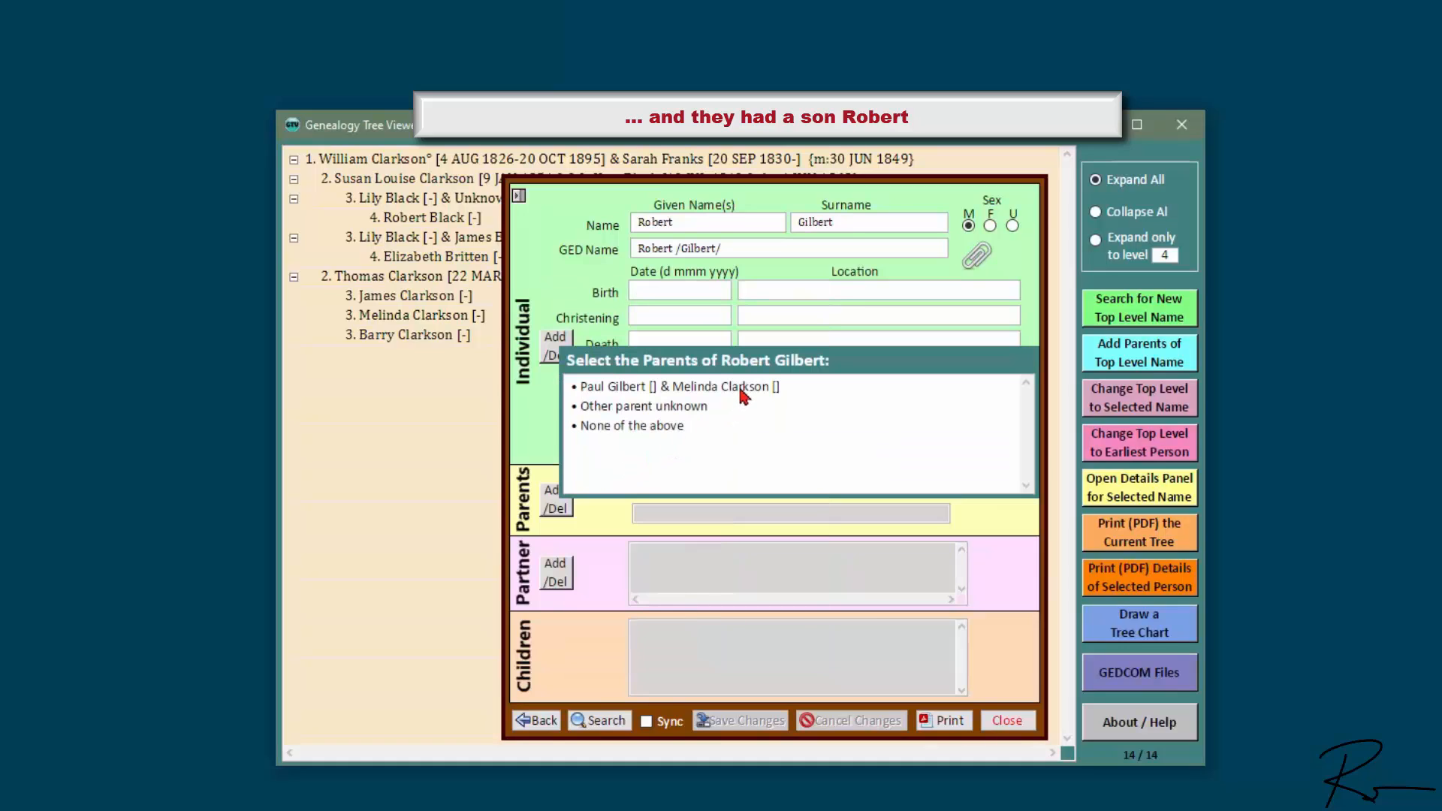
left_click(743, 388)
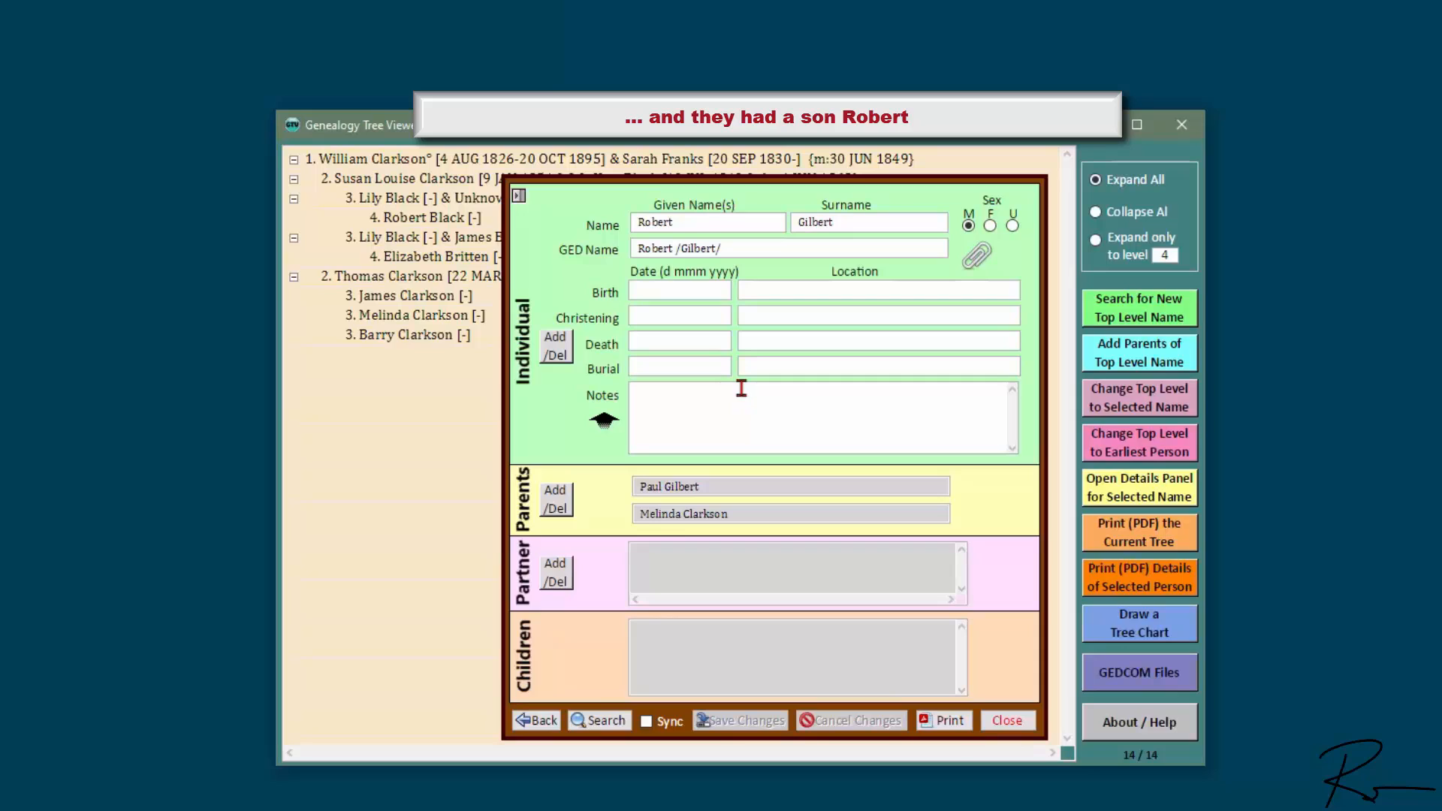
left_click(689, 515)
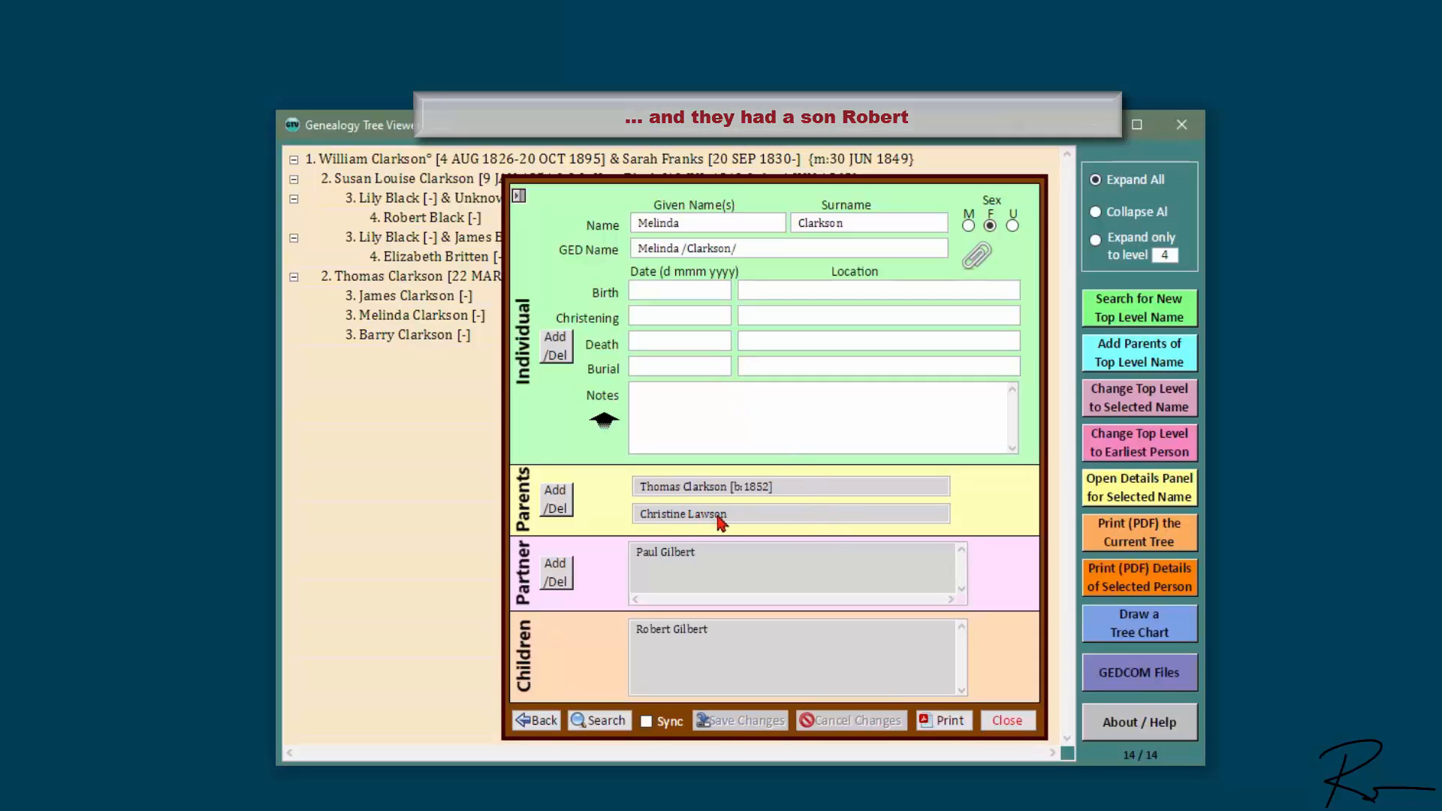
left_click(1005, 719)
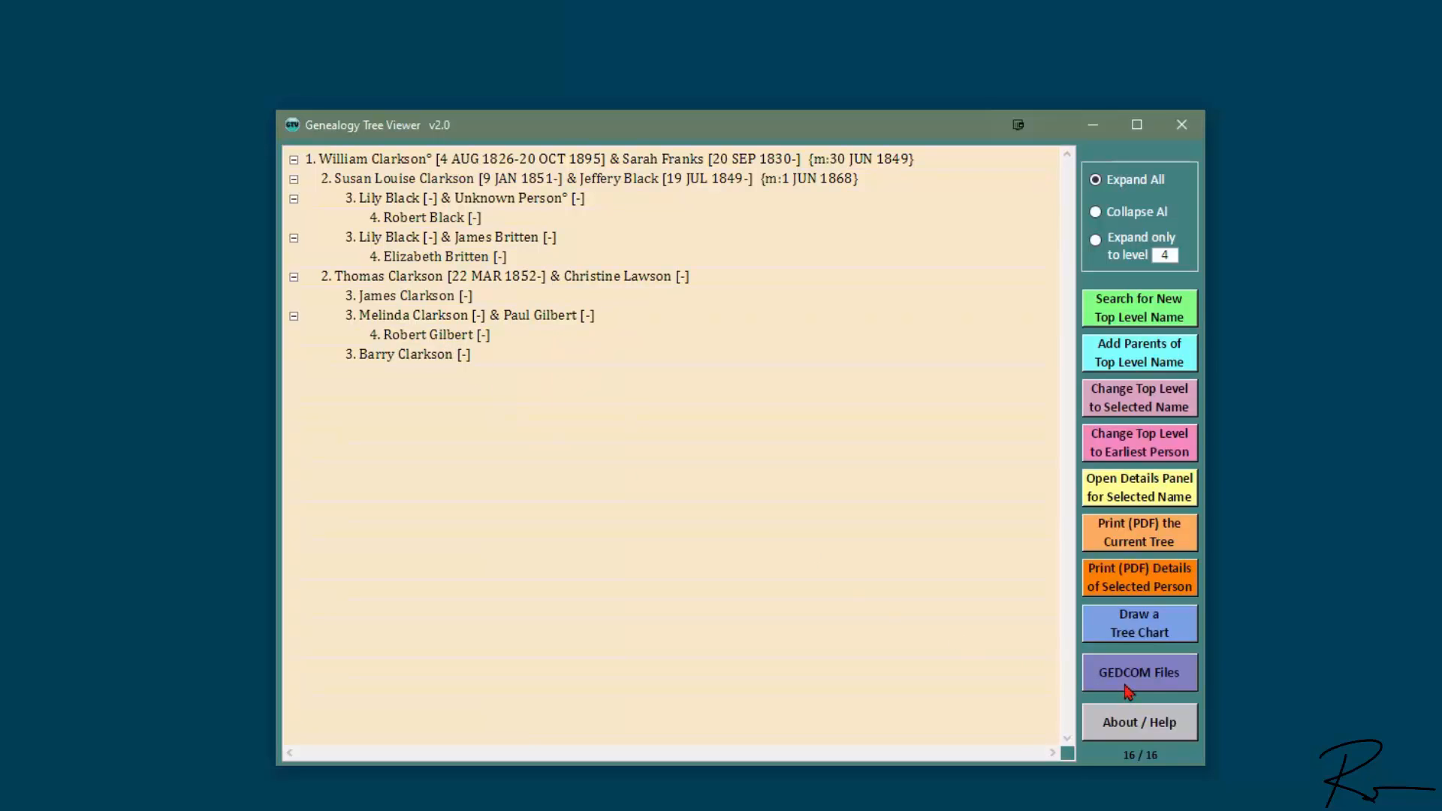
left_click(1169, 634)
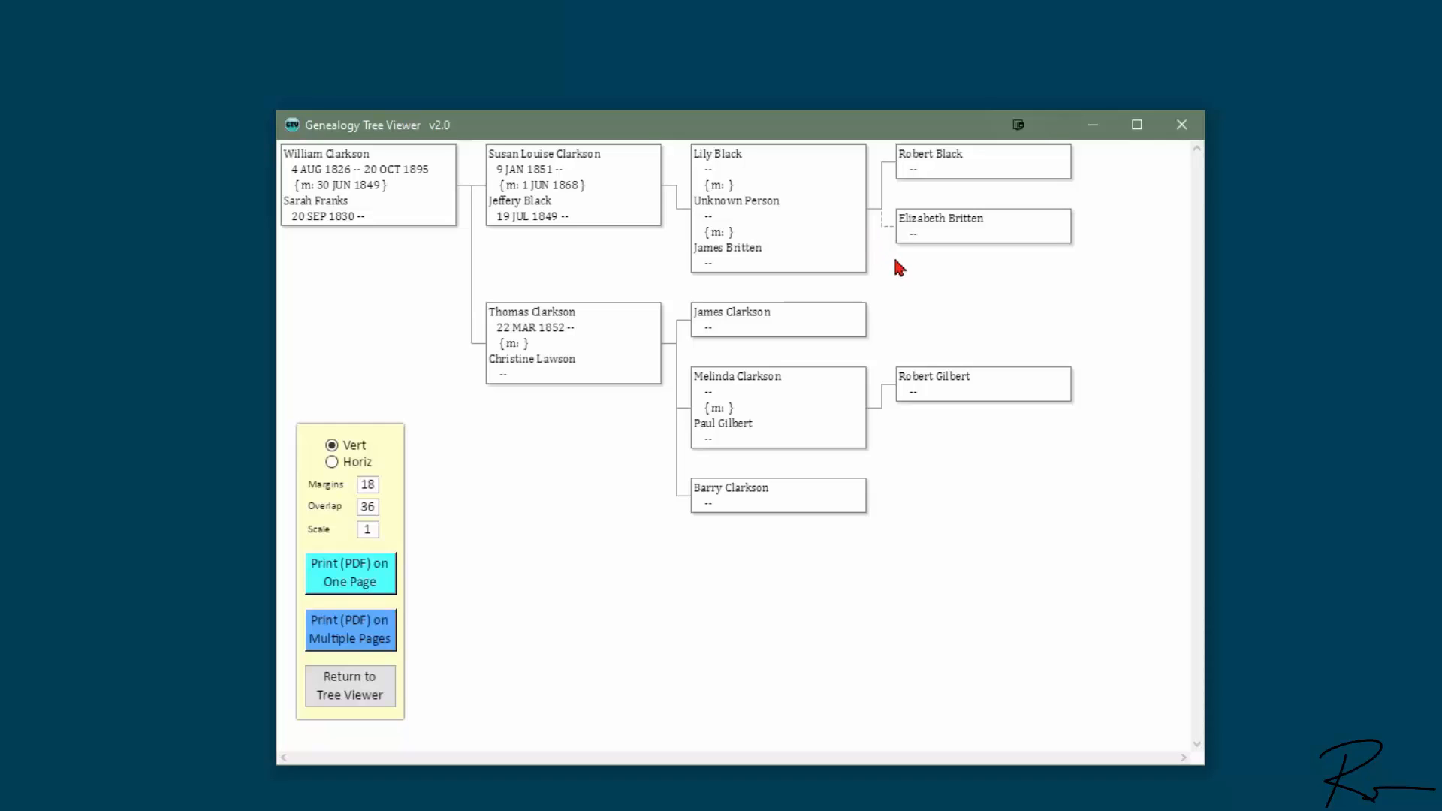
left_click(362, 695)
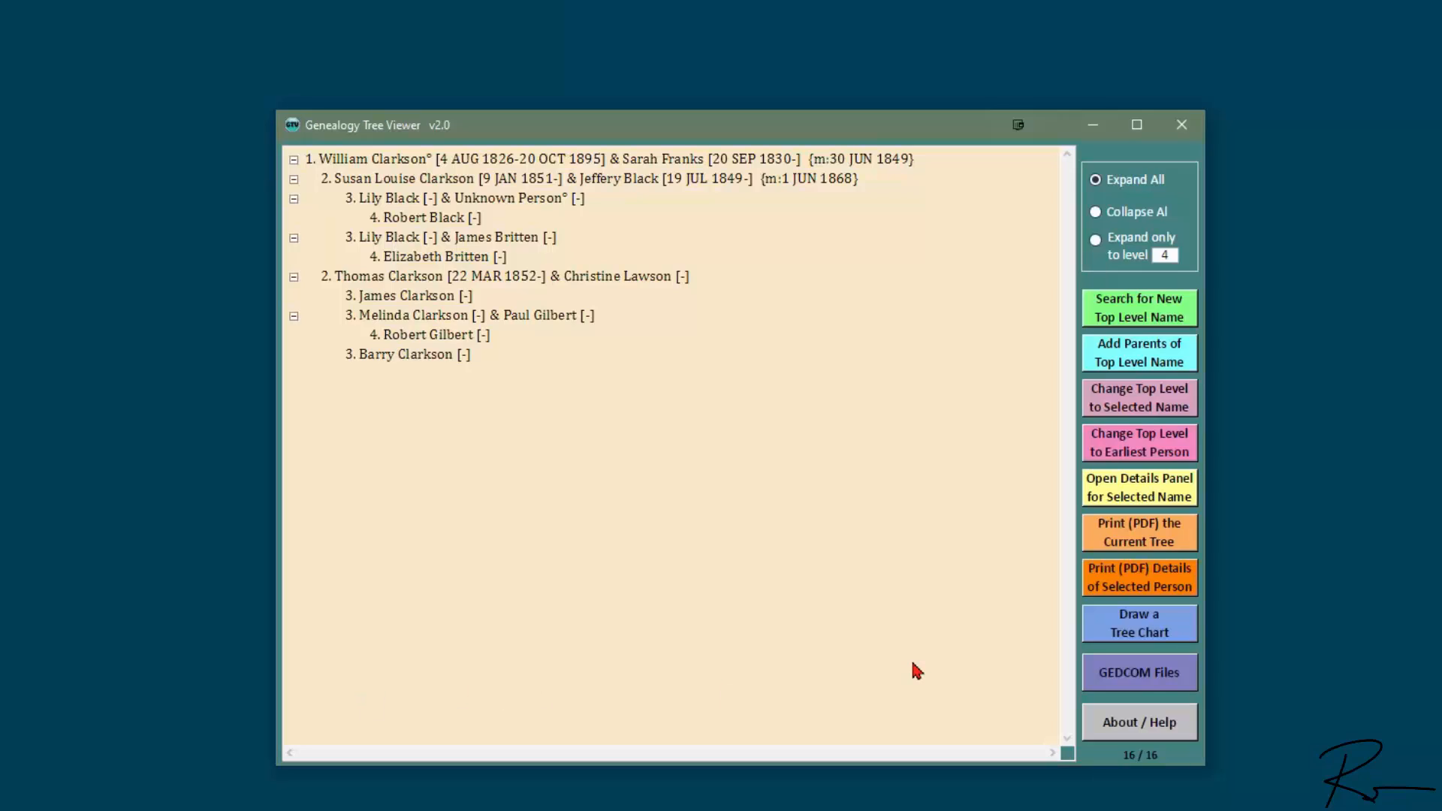
Step: Export the FULL tree as Clarksons-2.ged, based on the existing Clarksons.ged name
left_click(1140, 678)
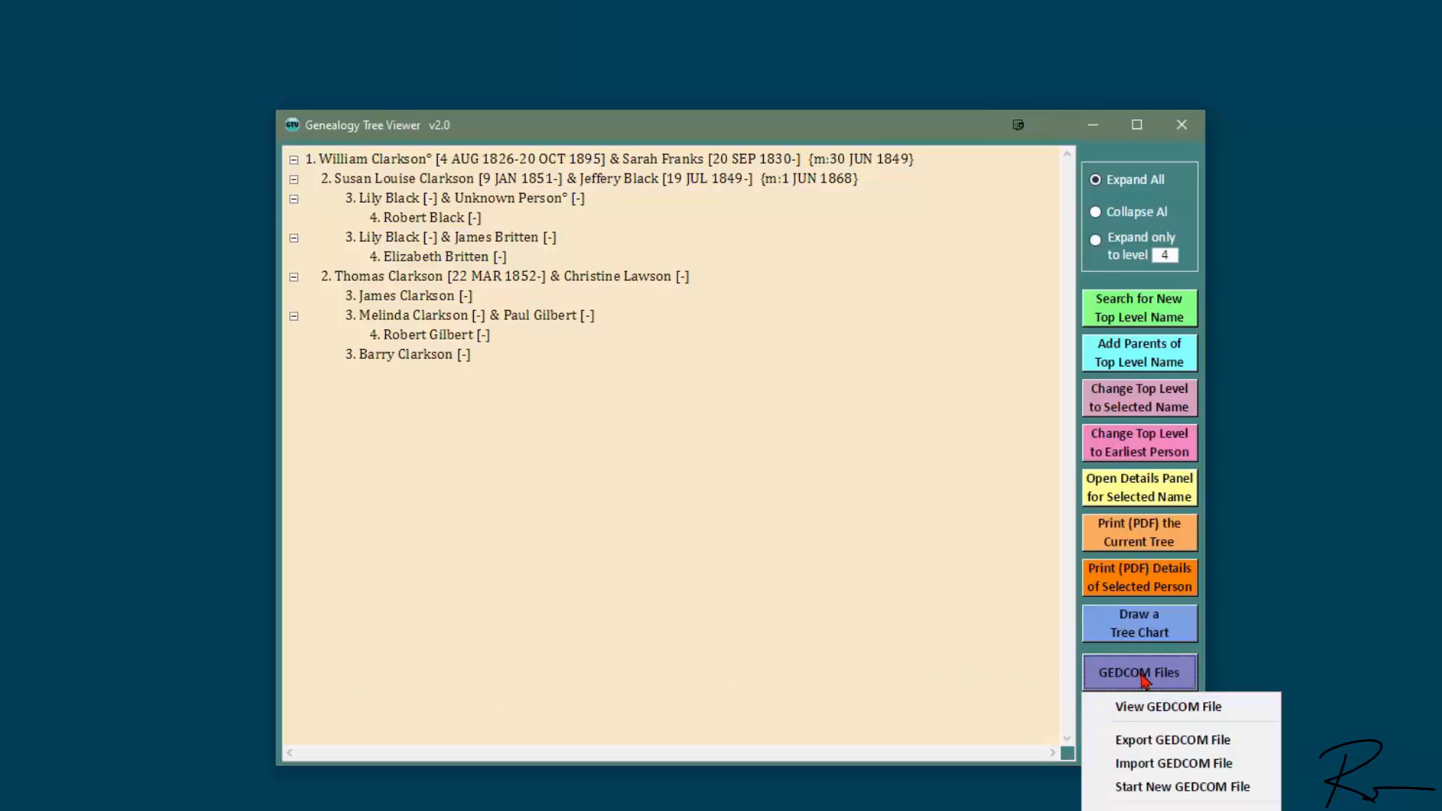
left_click(1246, 741)
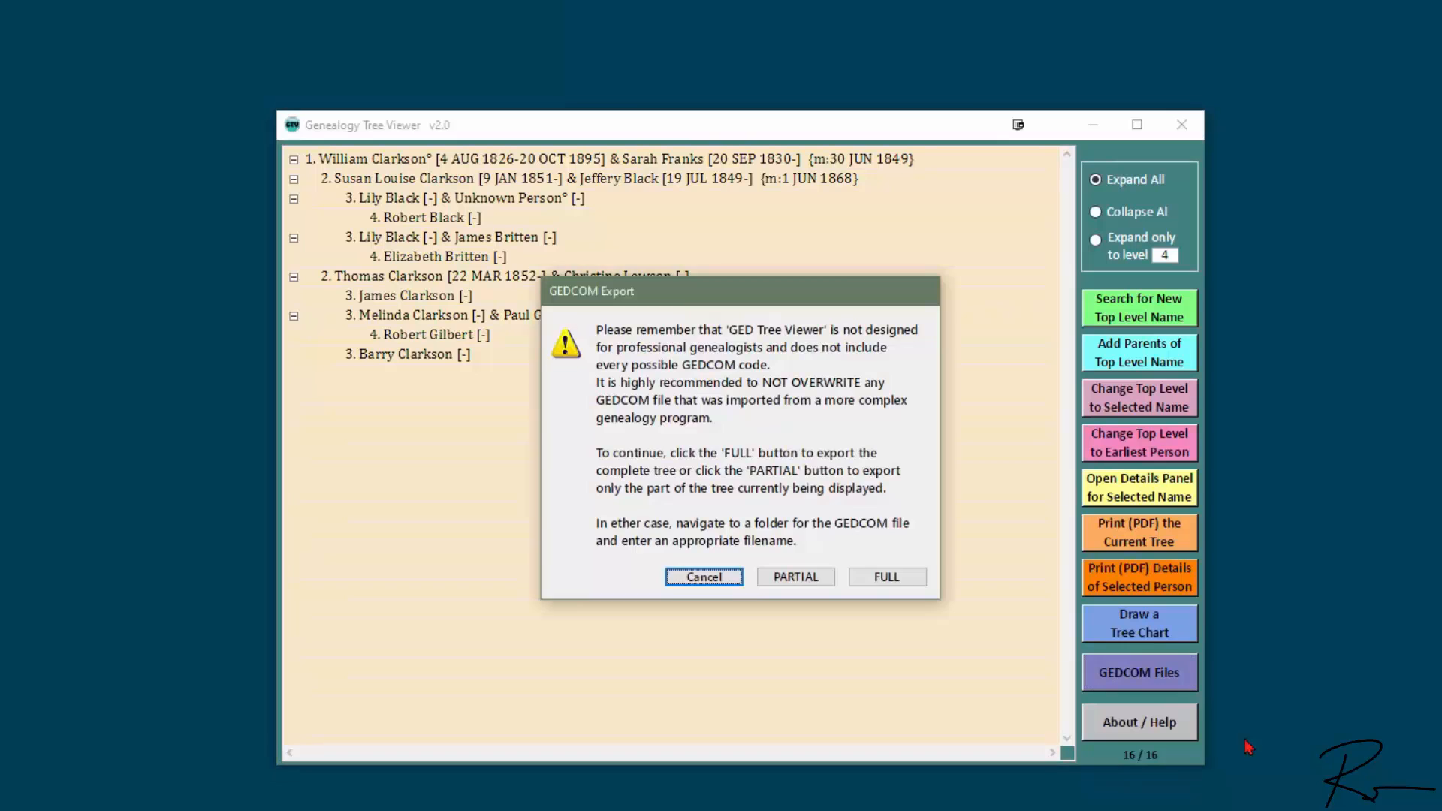
left_click(915, 578)
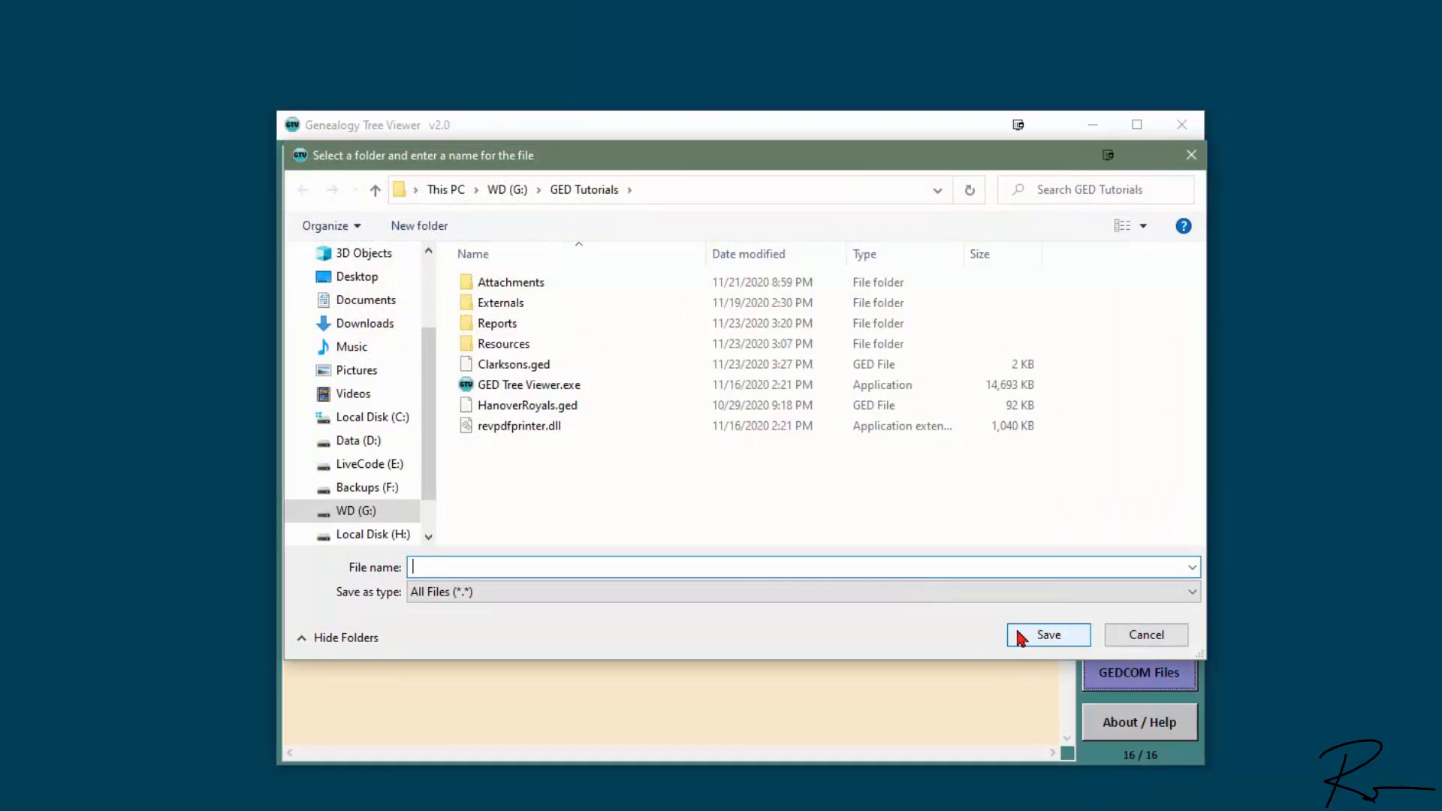
left_click(508, 368)
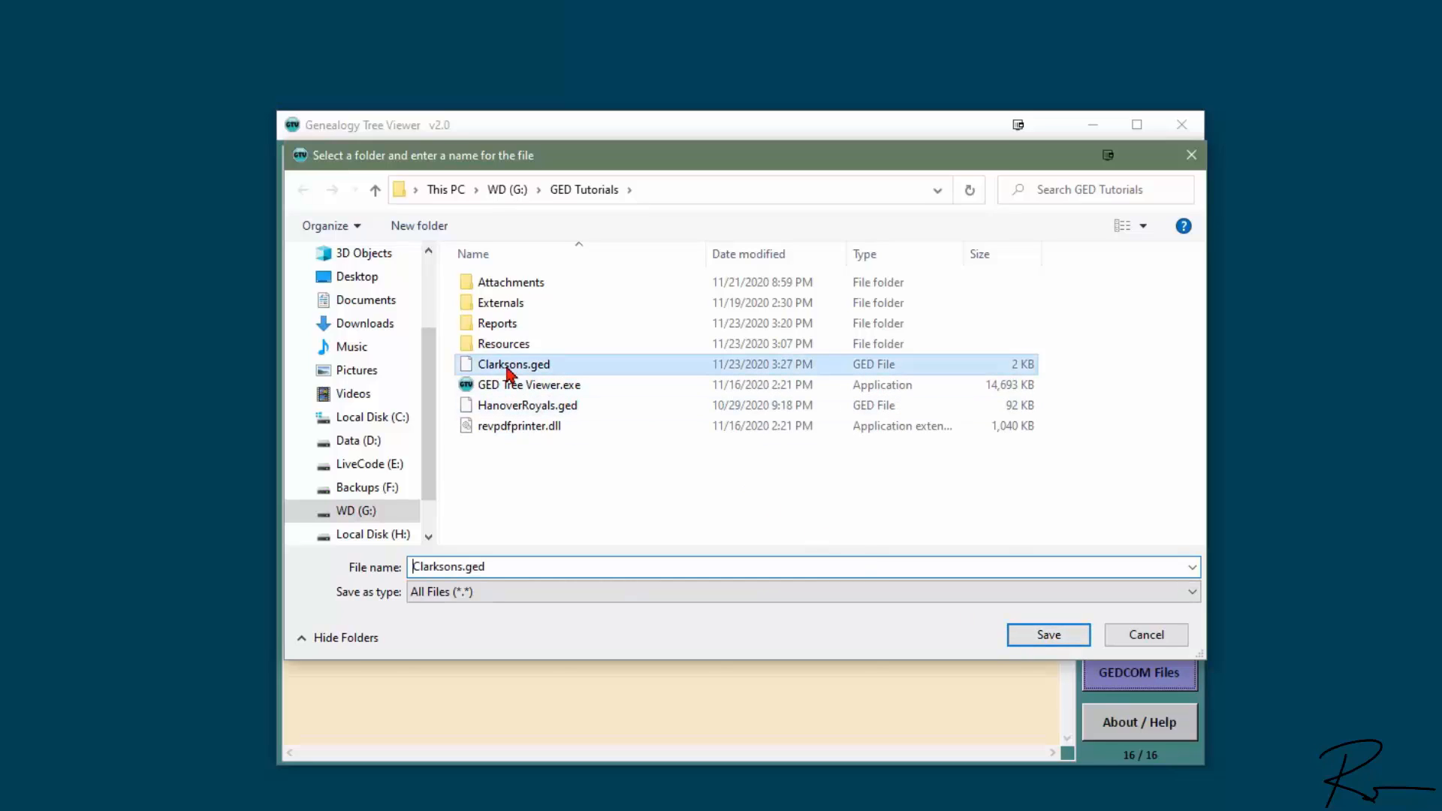
left_click(466, 566)
left_click(465, 566)
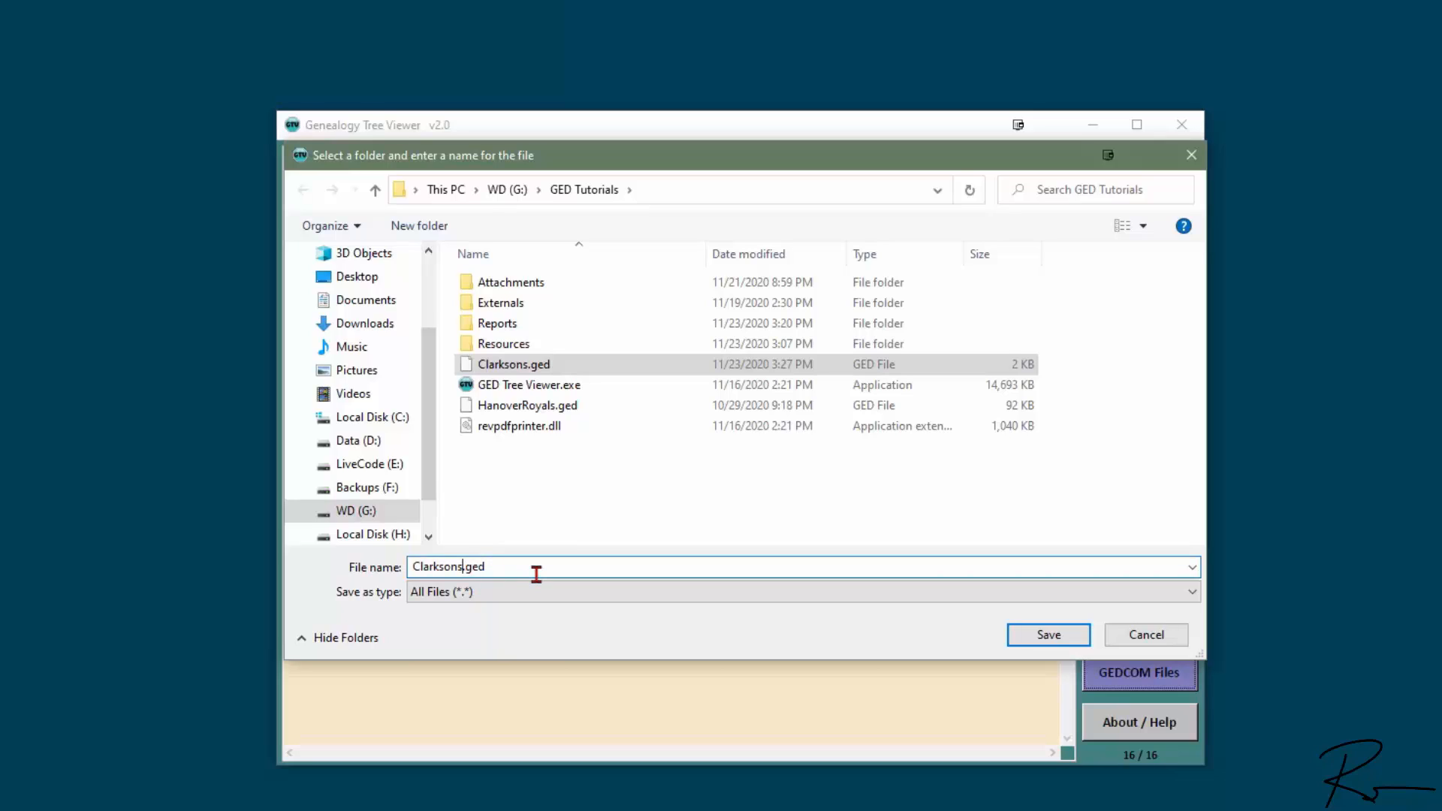
type("-2")
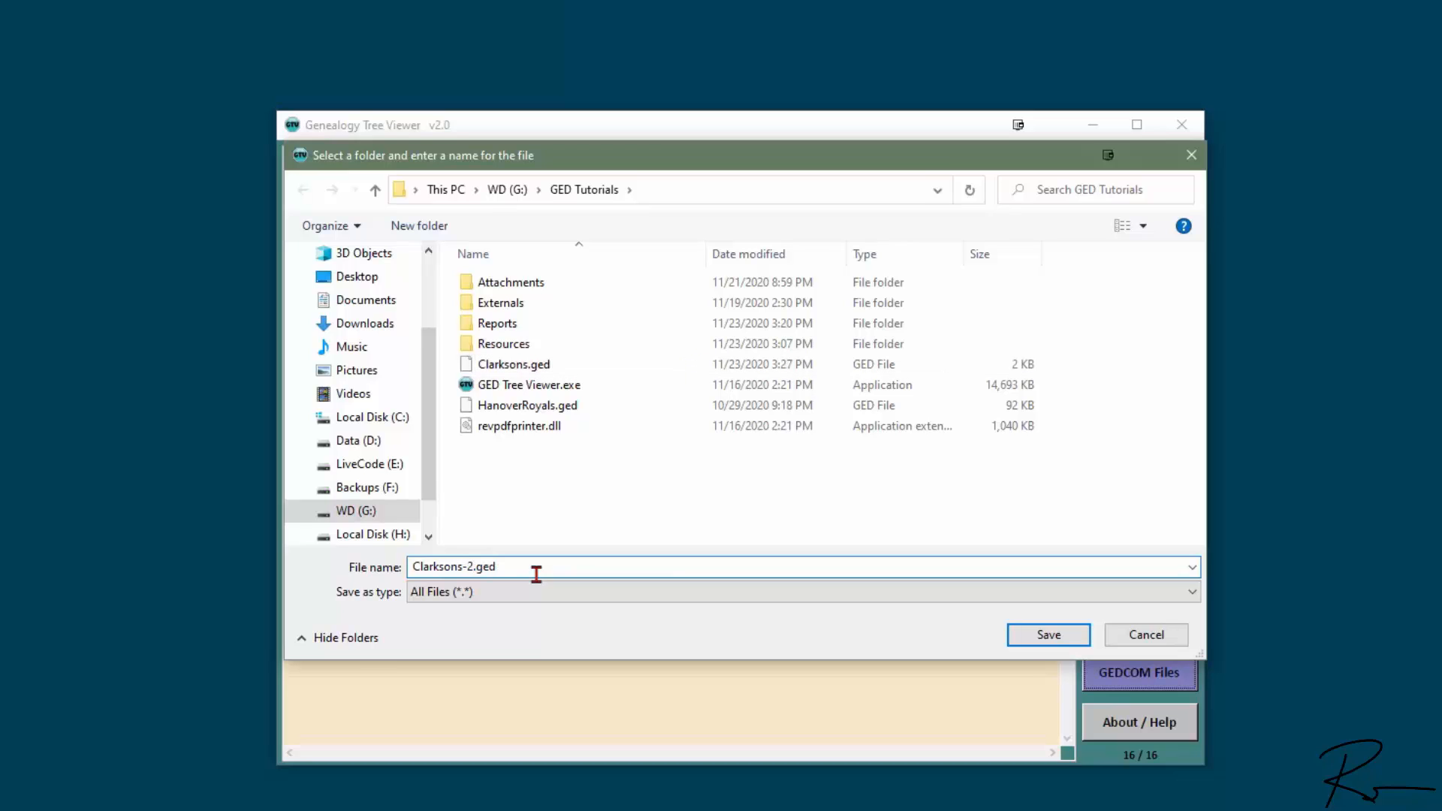
key("Return")
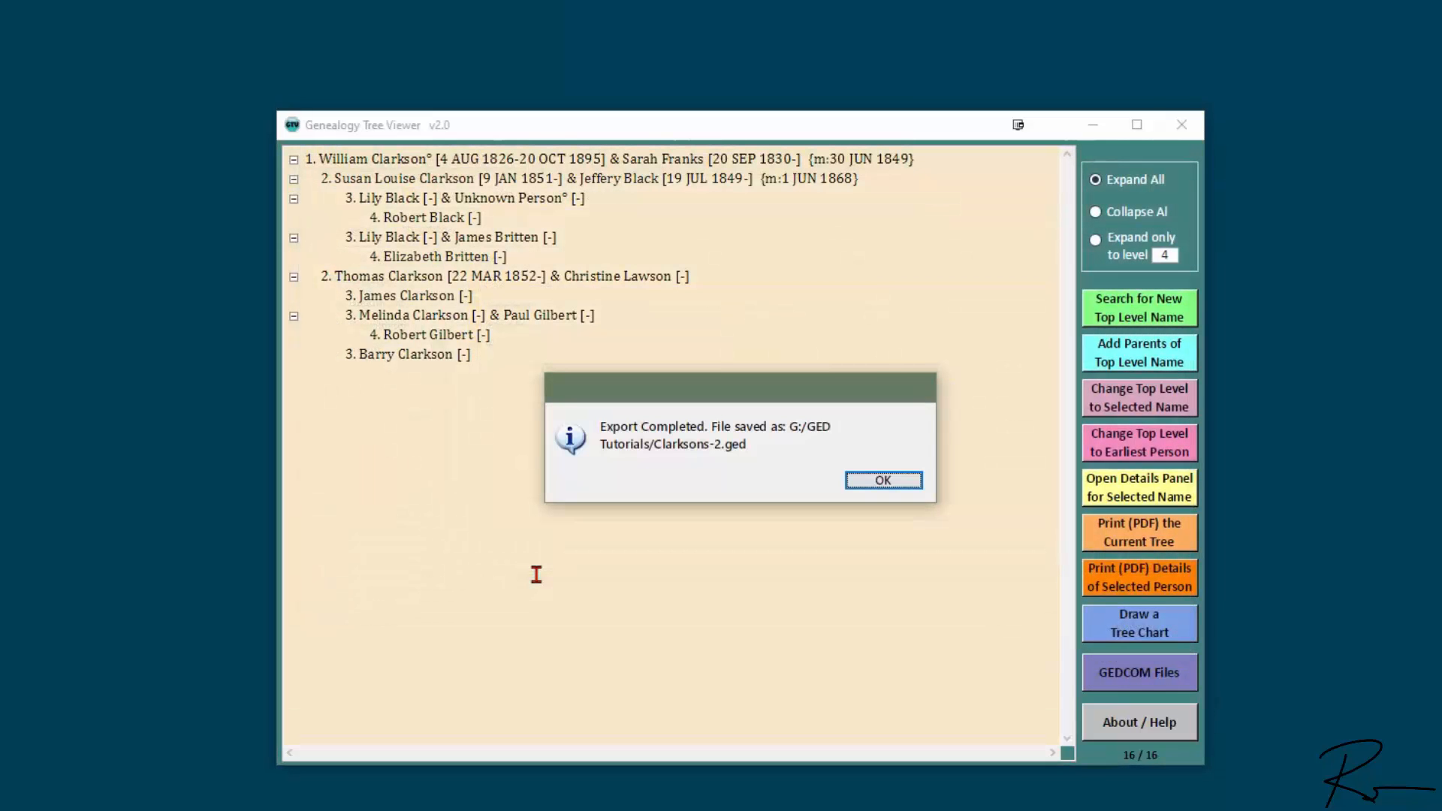
left_click(884, 481)
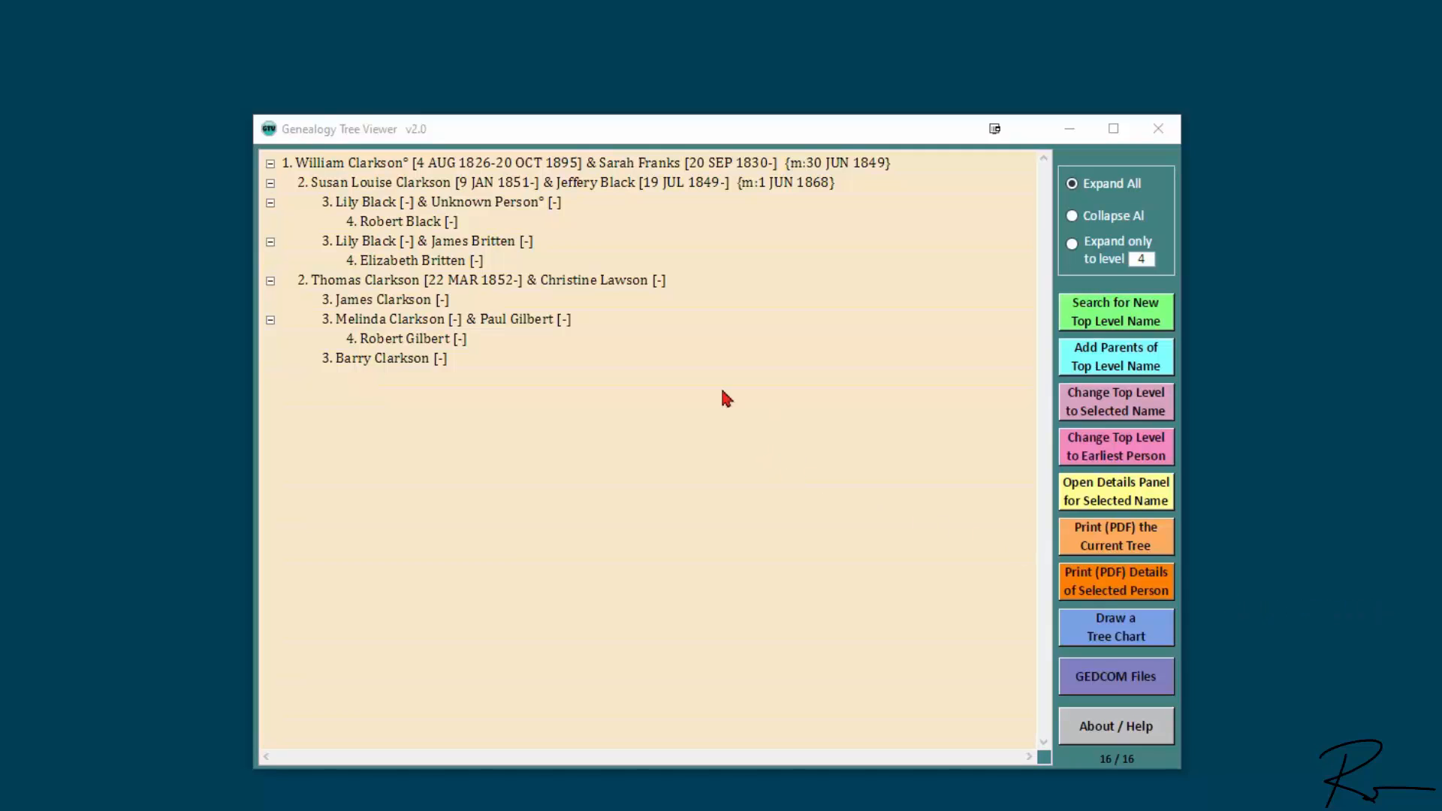
Step: Attach Pictures > Focus Magic Test Image.jpg to Thomas Clarkson and open his ClarksonThomas1852 folder
double_click(385, 284)
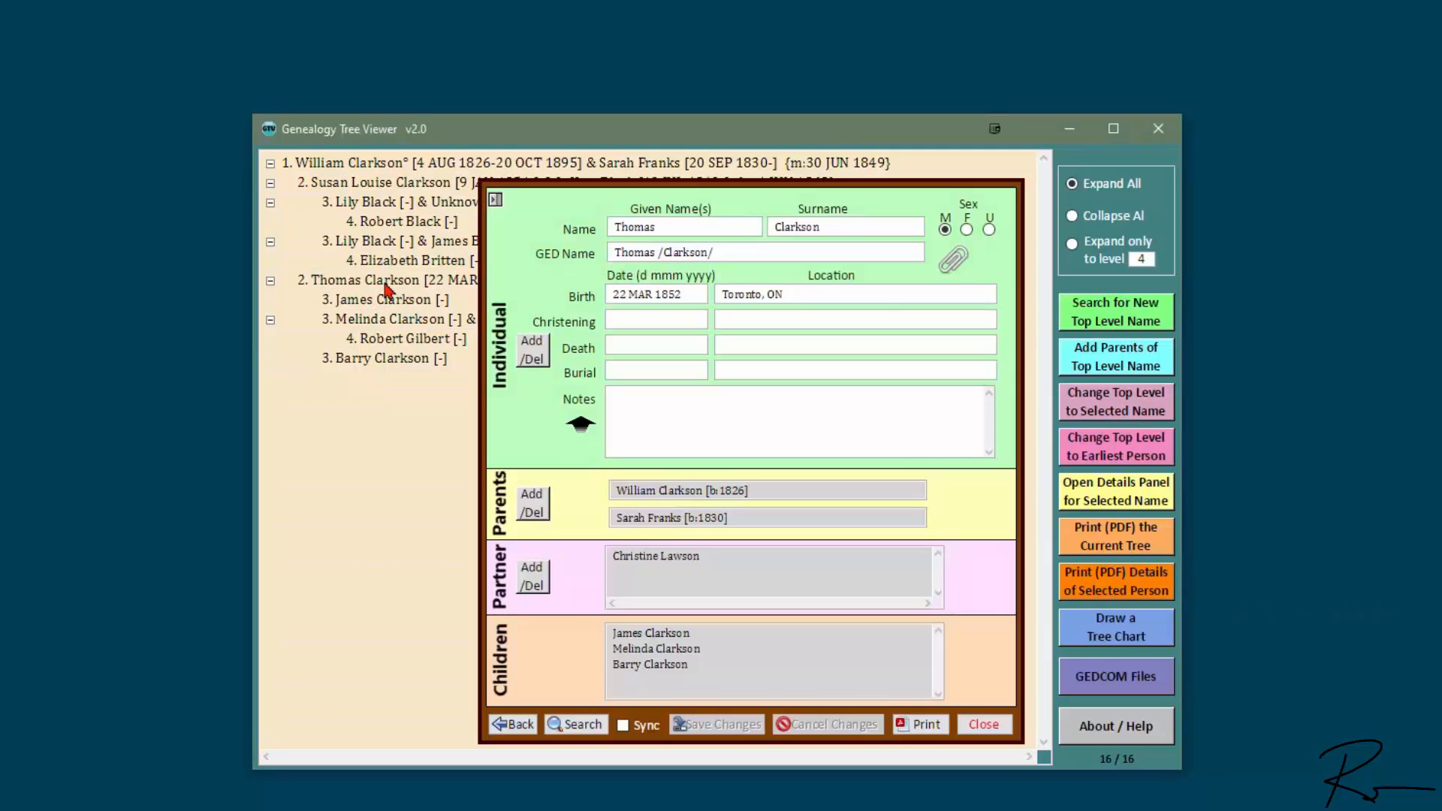
left_click(954, 260)
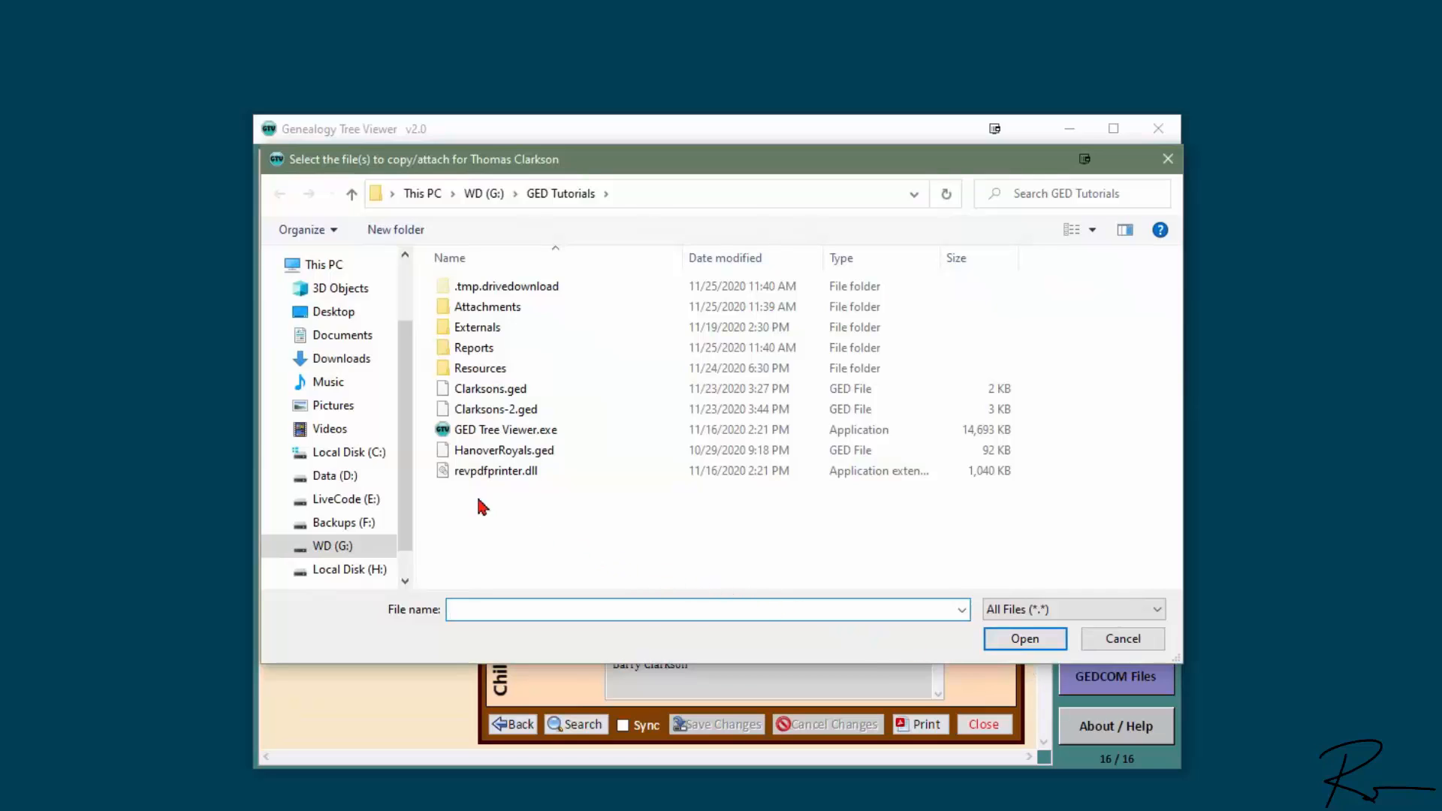
left_click(336, 408)
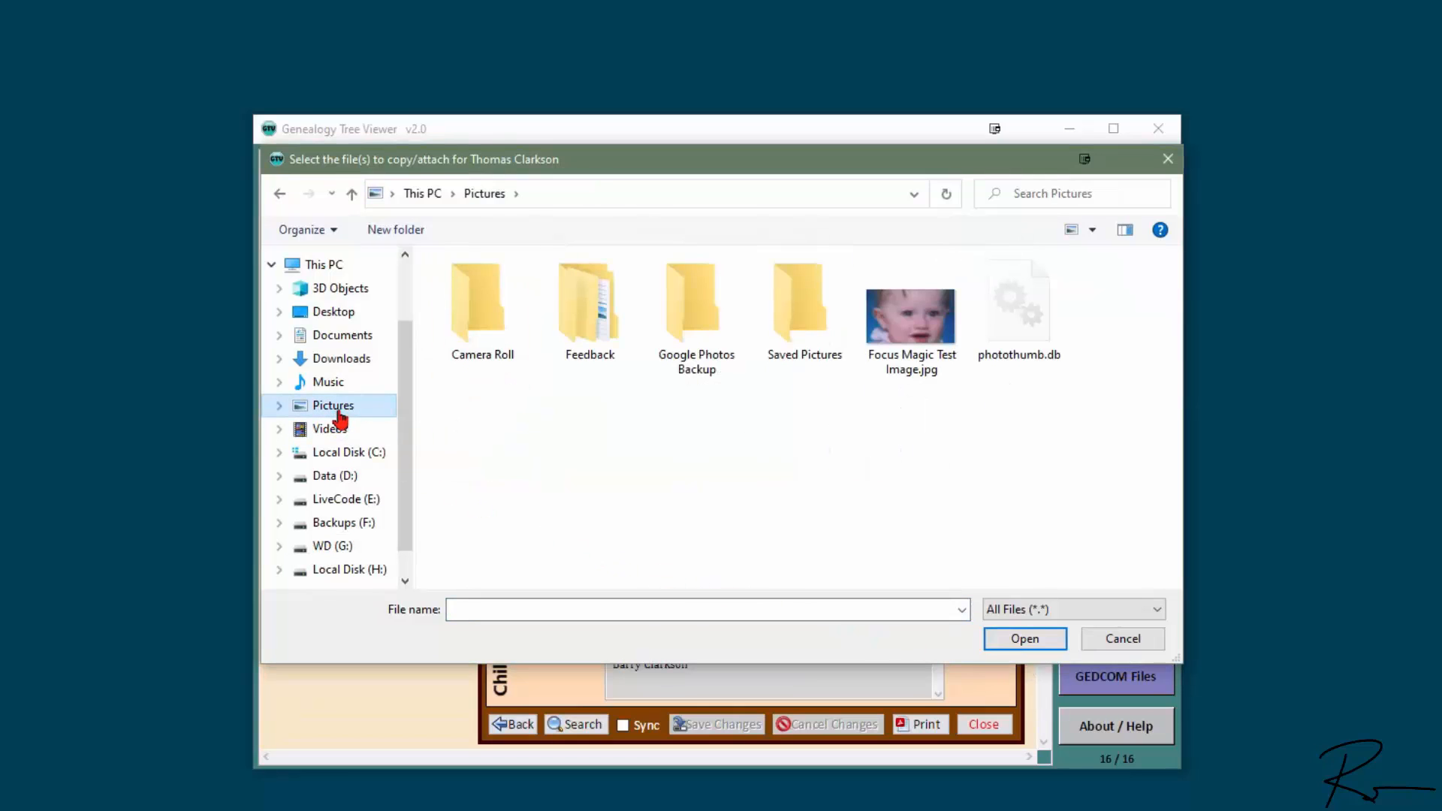
left_click(926, 338)
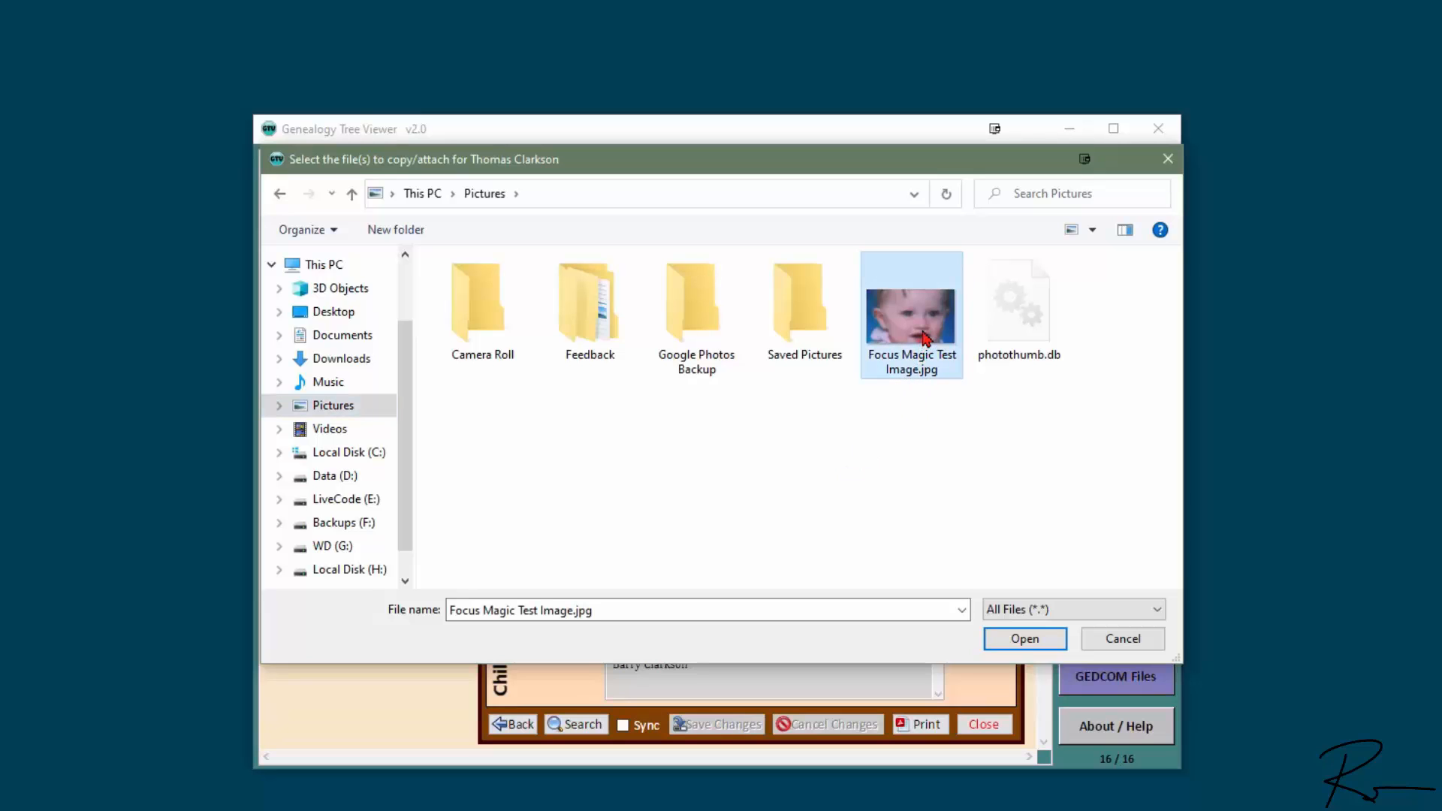
left_click(1048, 640)
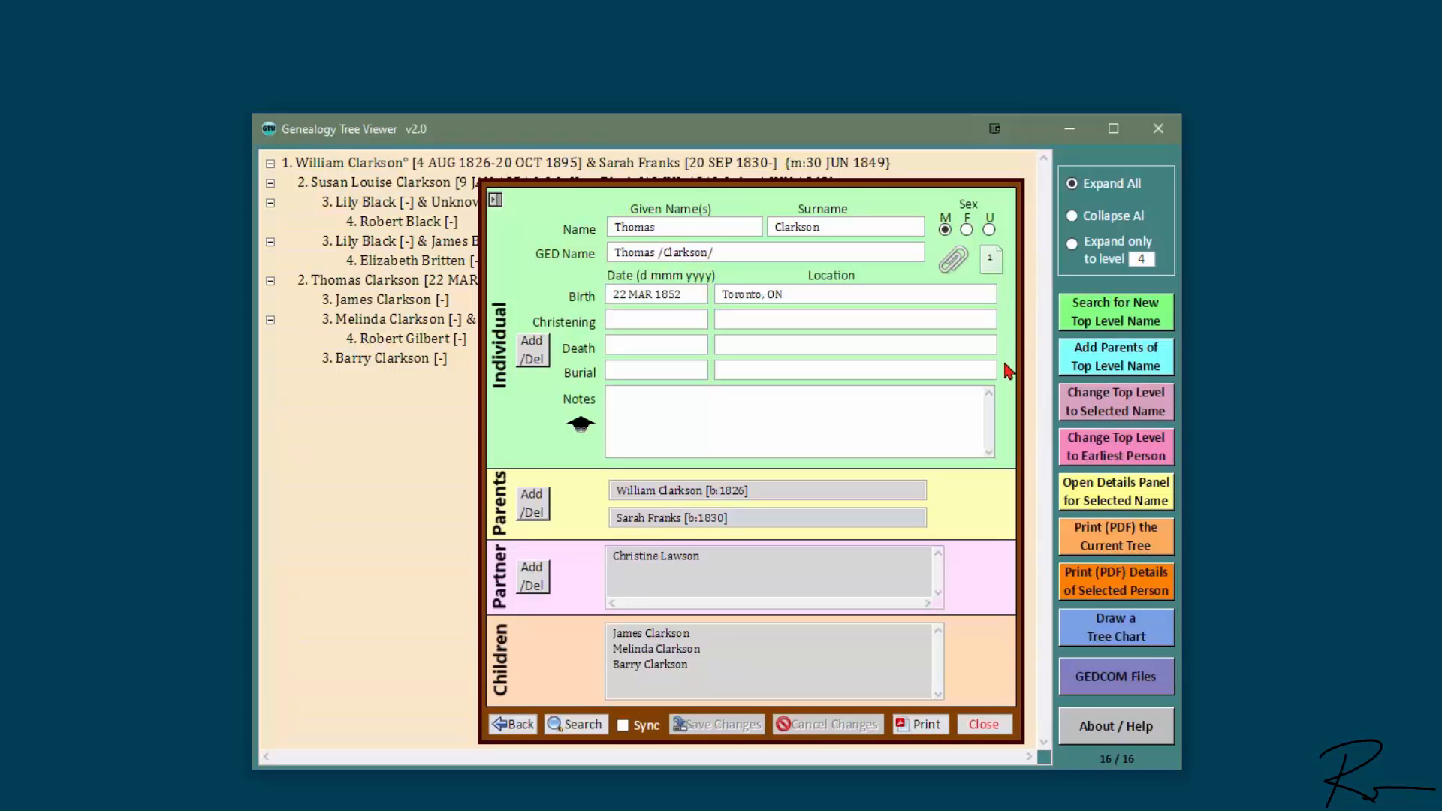
left_click(993, 265)
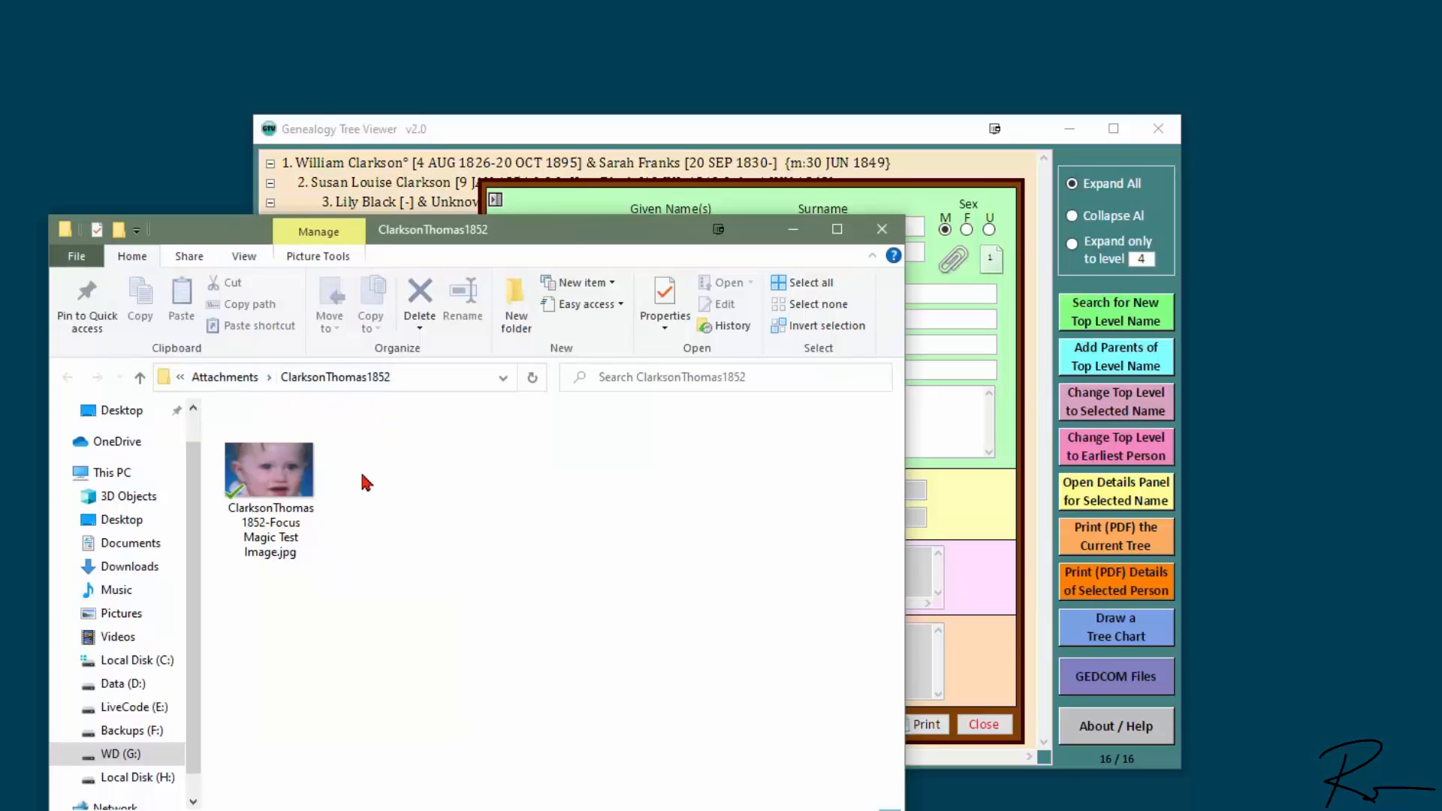
Step: Close the ClarksonThomas1852 File Explorer window
left_click(883, 232)
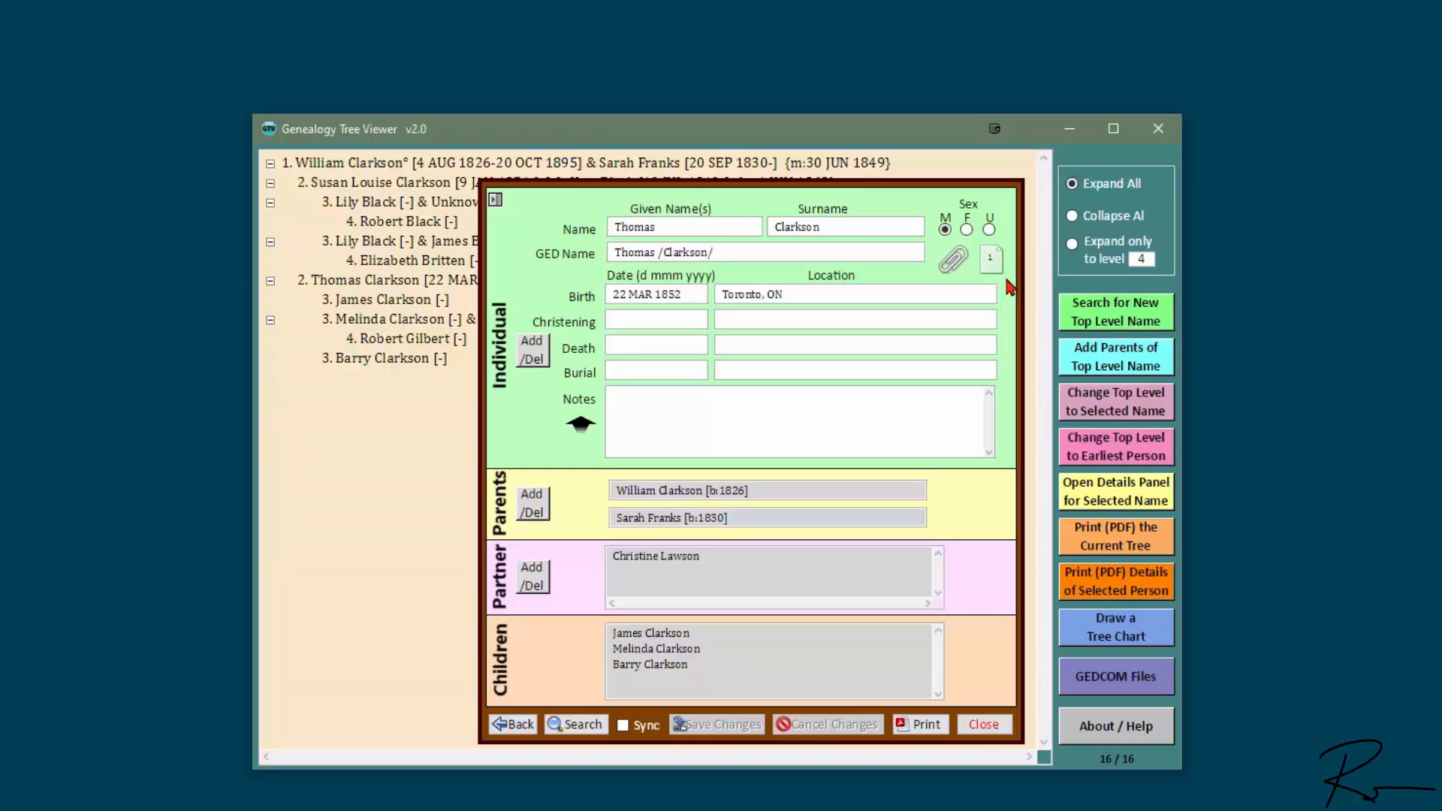
left_click(981, 732)
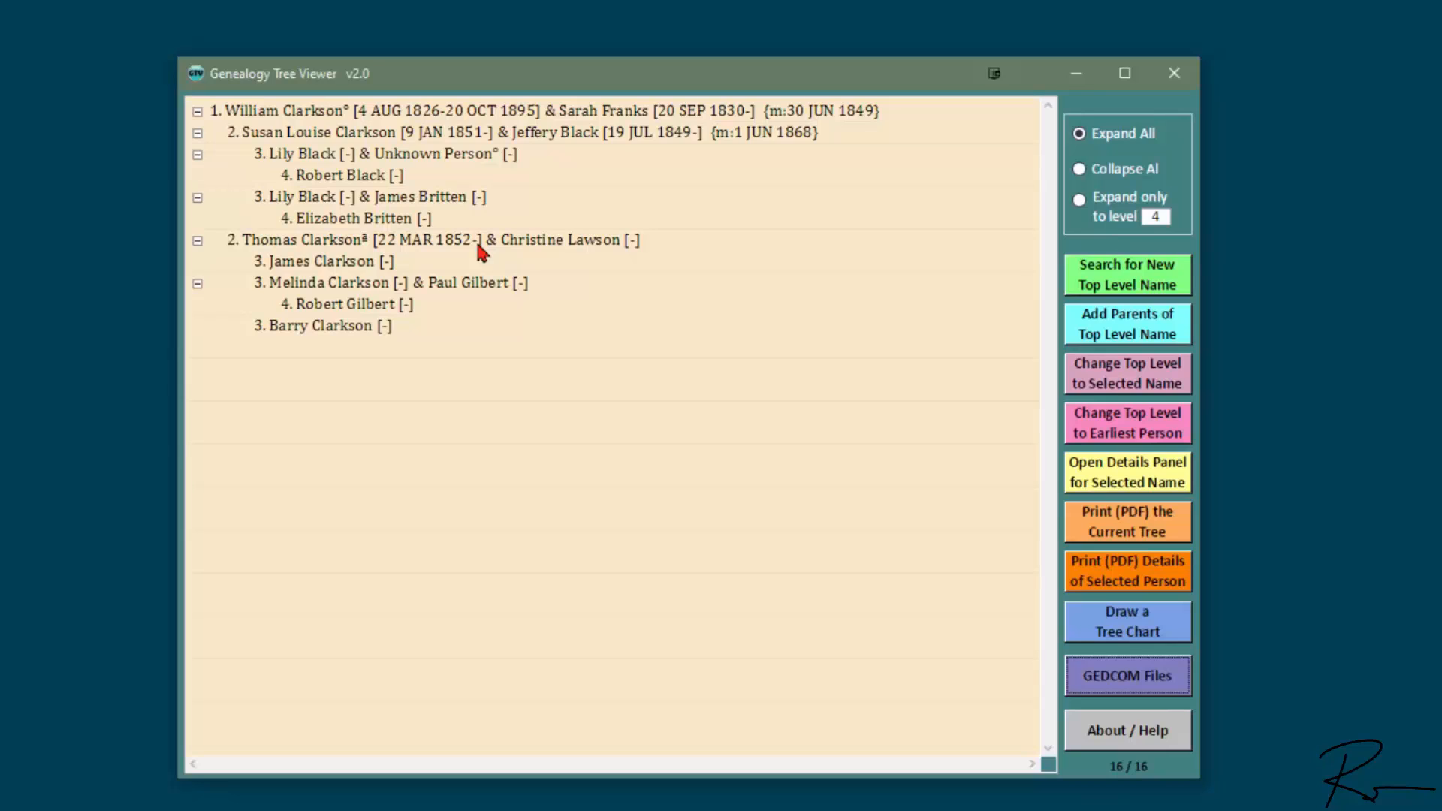
left_click(1115, 680)
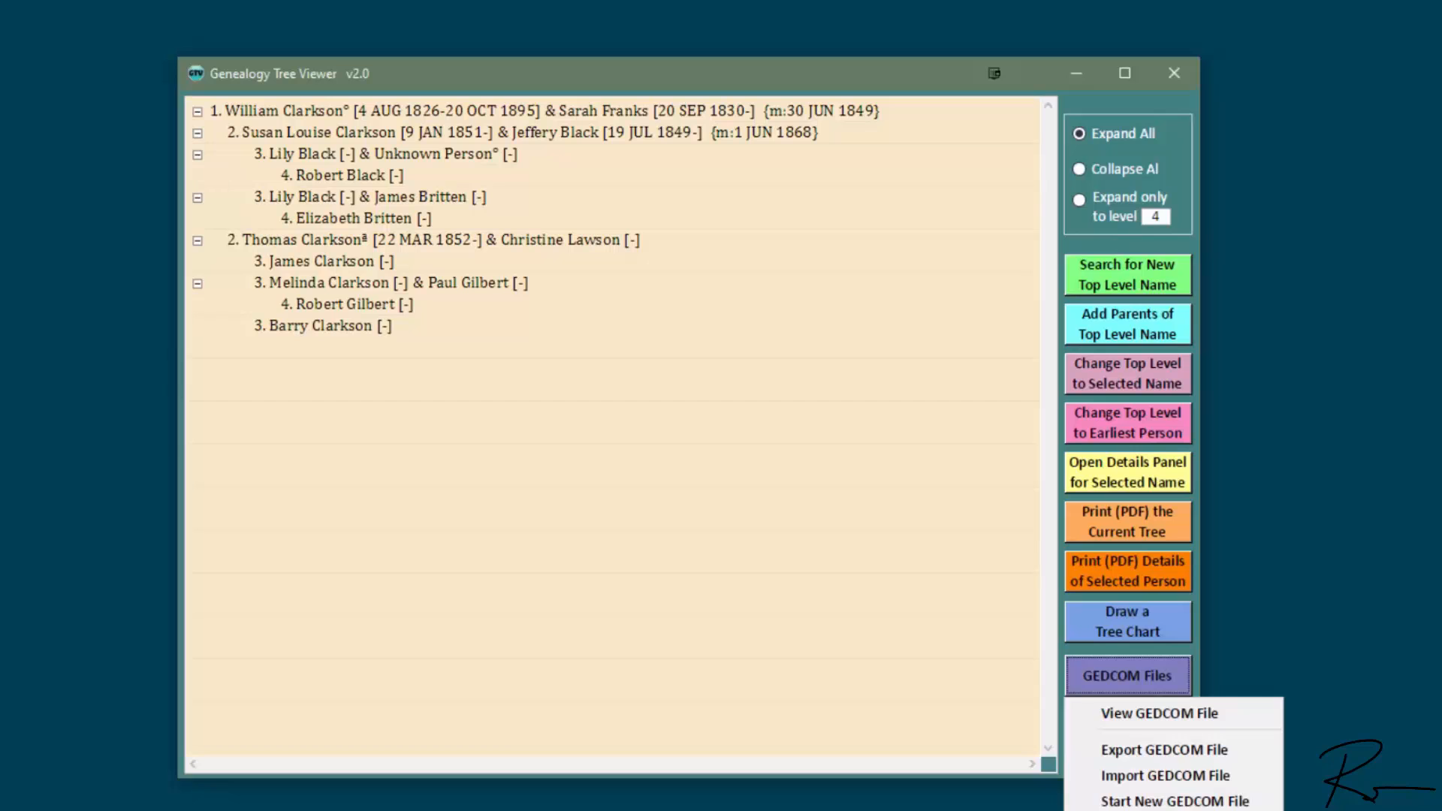
Step: Export the FULL tree as Clarksons-3.ged by editing the Clarksons-2.ged name
left_click(1247, 749)
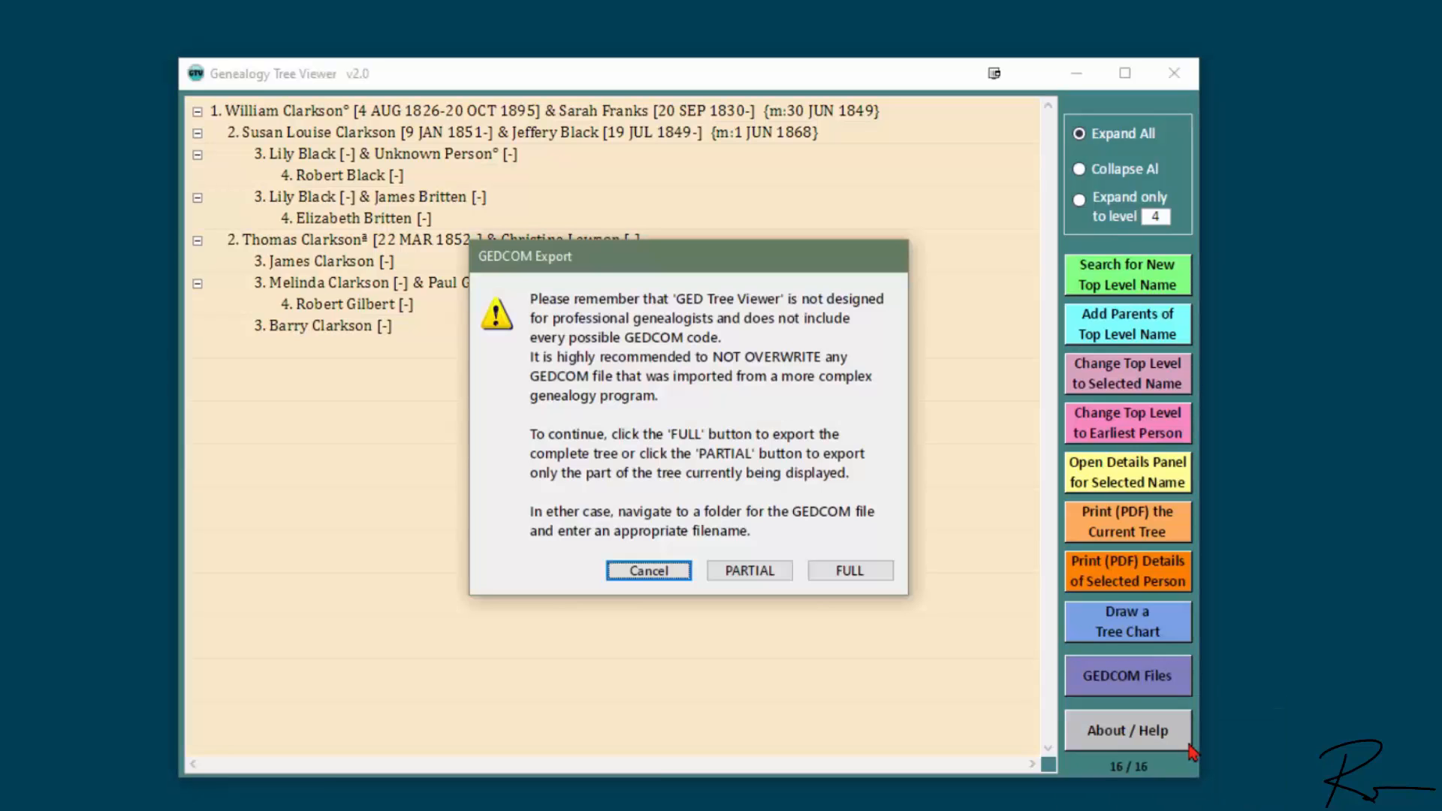
left_click(889, 573)
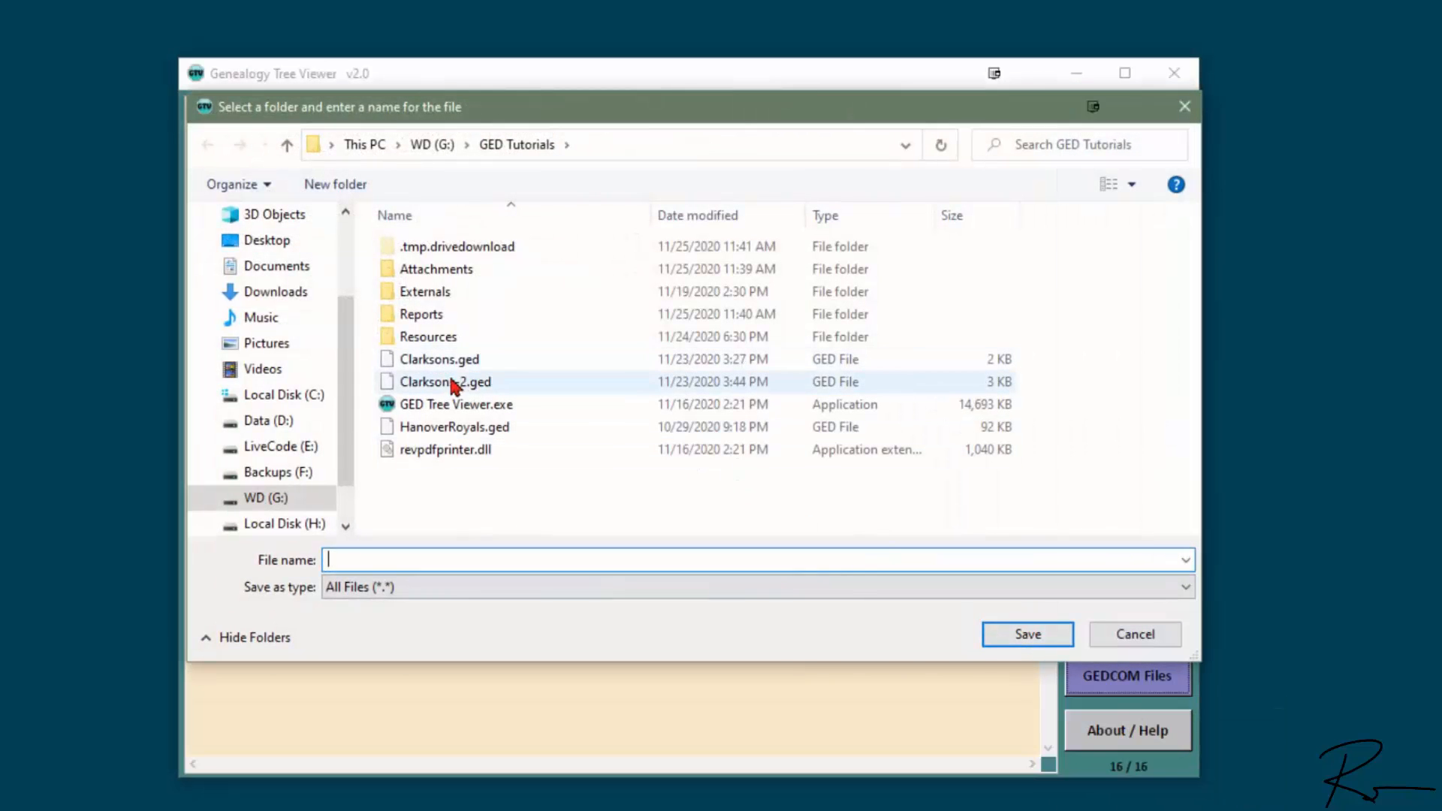
left_click(446, 383)
double_click(393, 560)
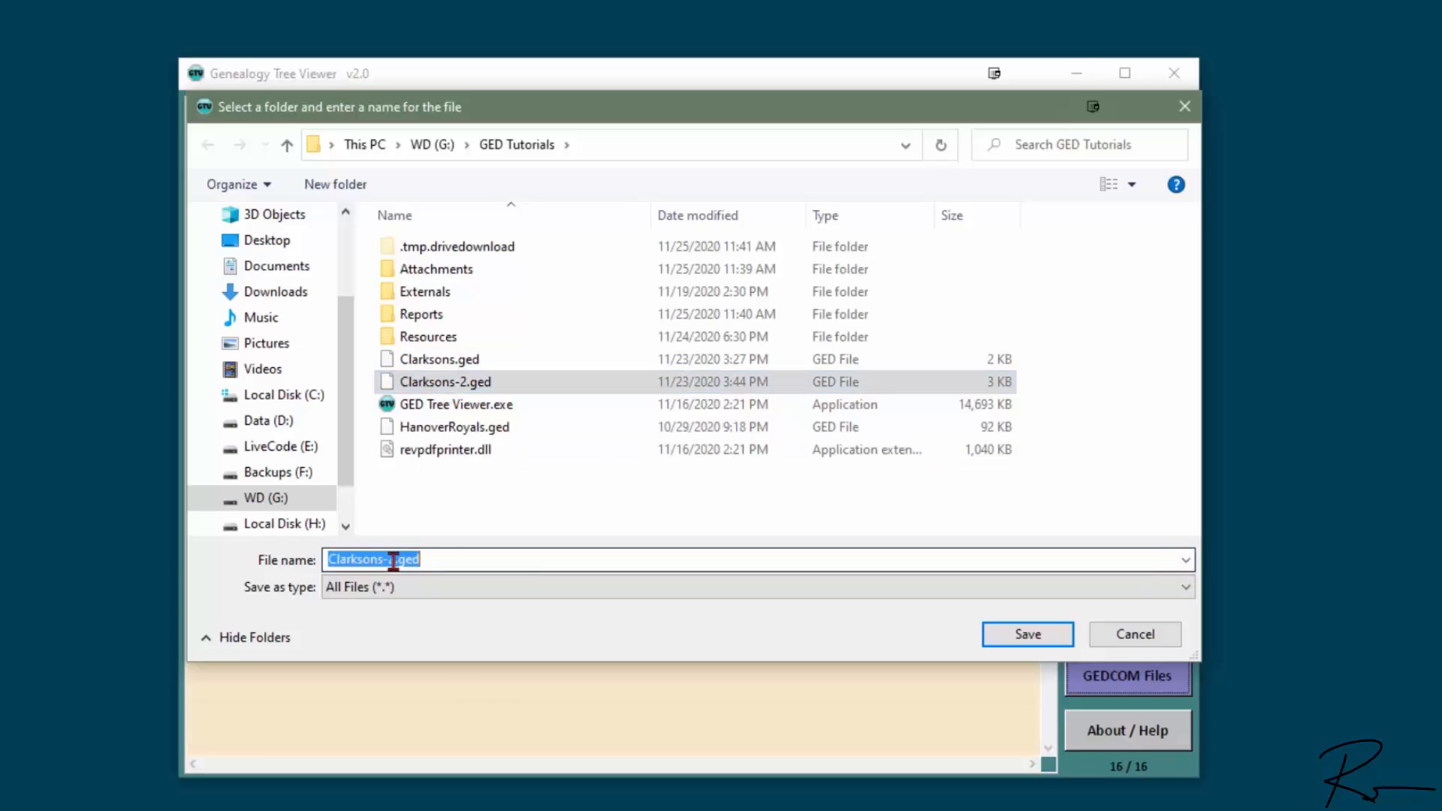
left_click(393, 559)
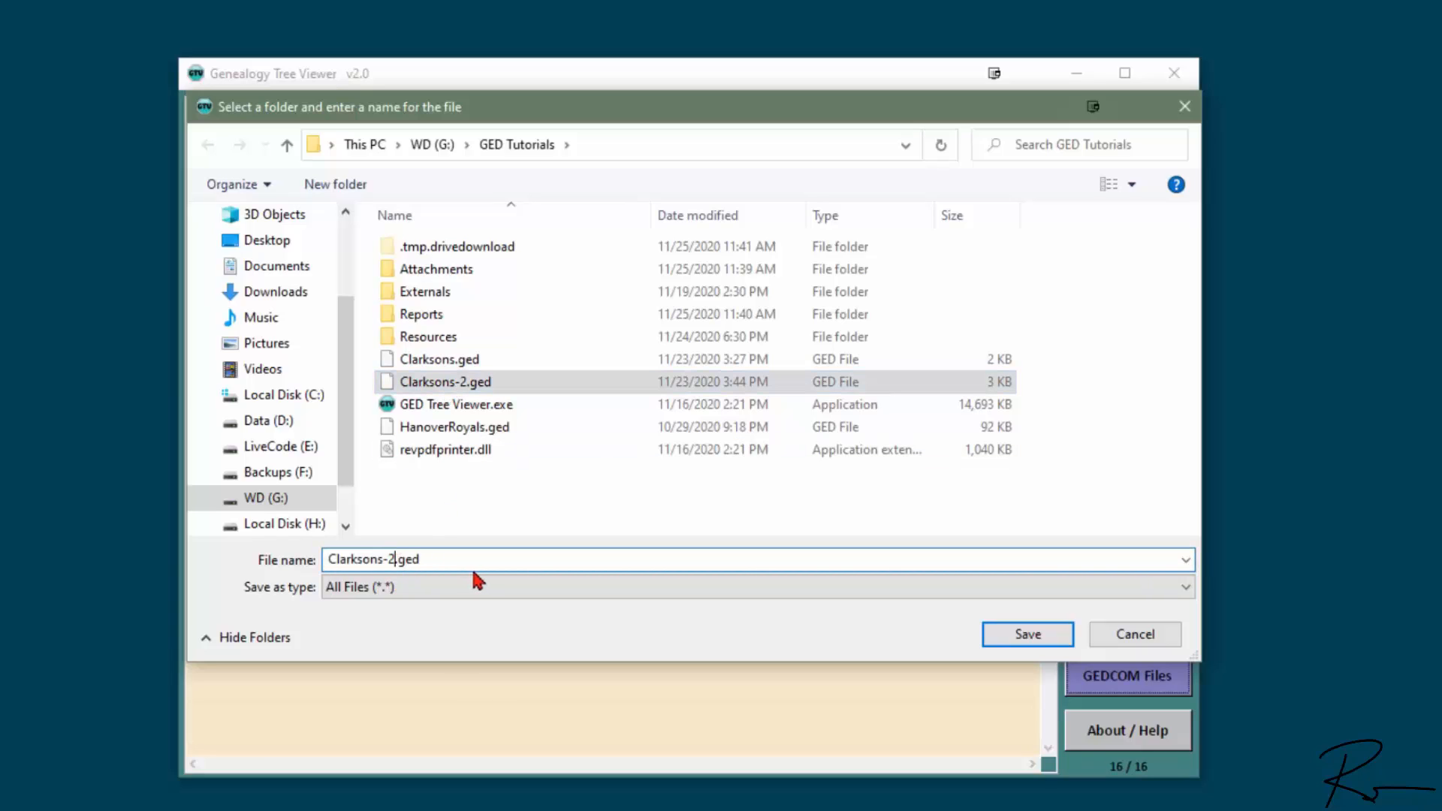
key("BackSpace")
type("3")
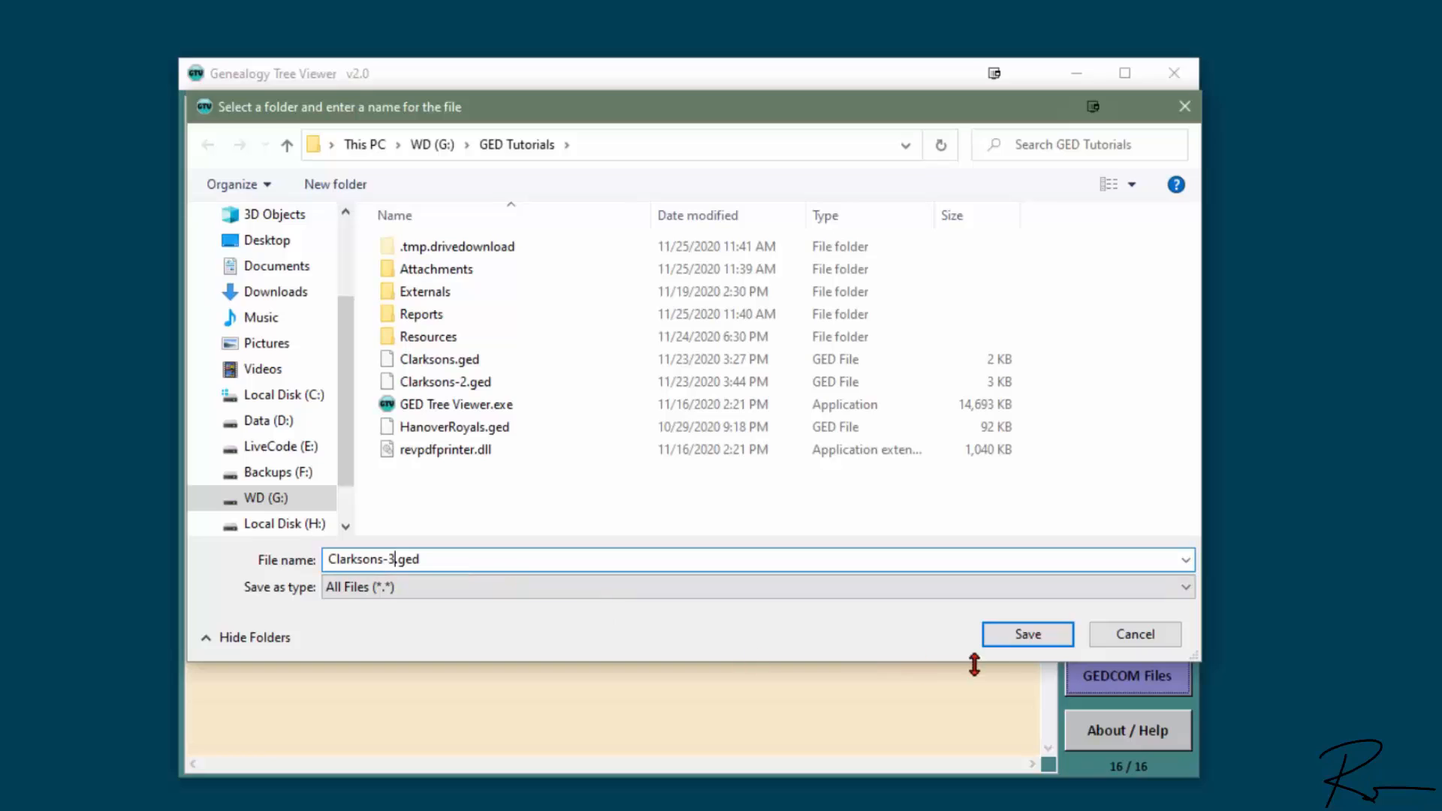
left_click(1028, 636)
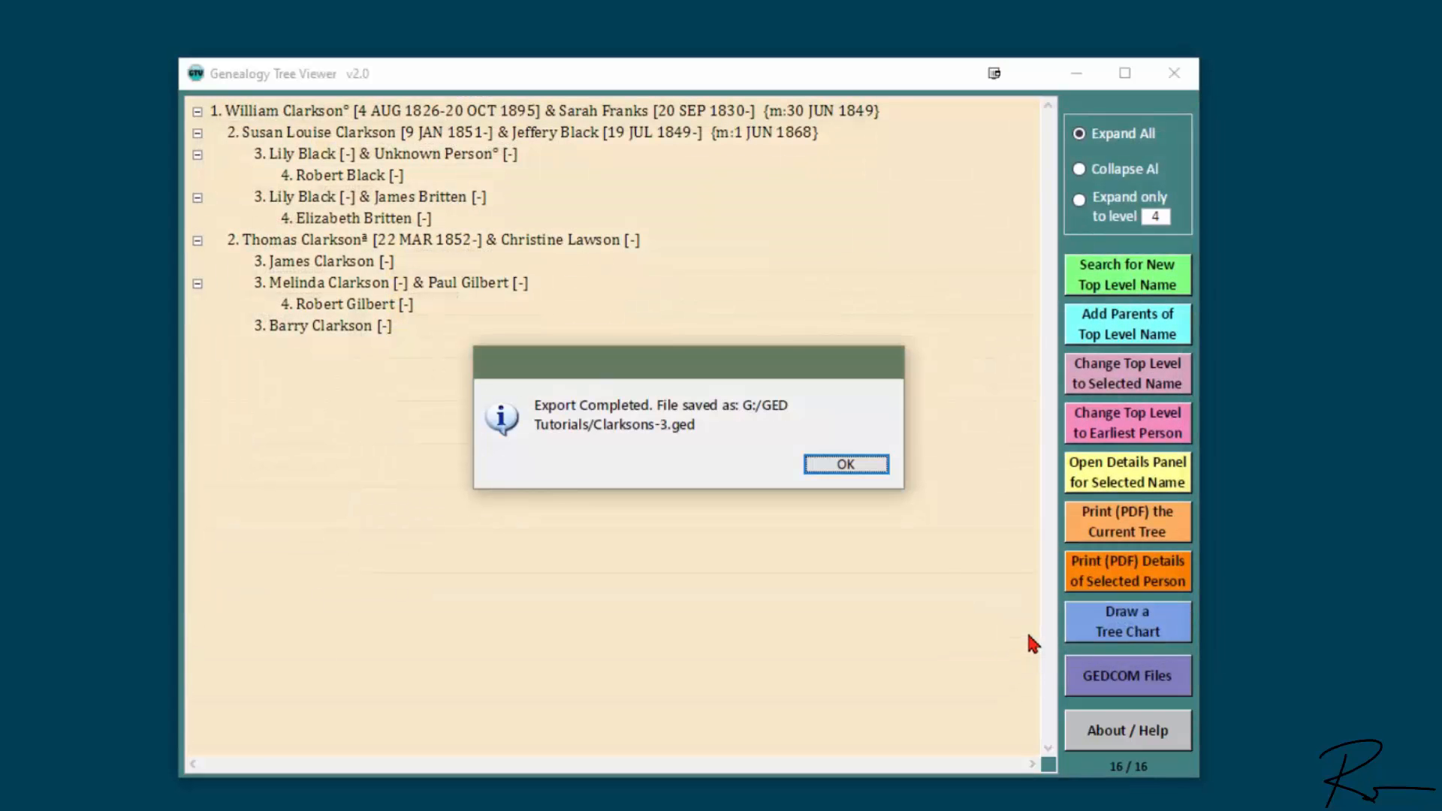
Step: Dismiss the export message and launch the User Guide (PDF) from About / Help
left_click(867, 468)
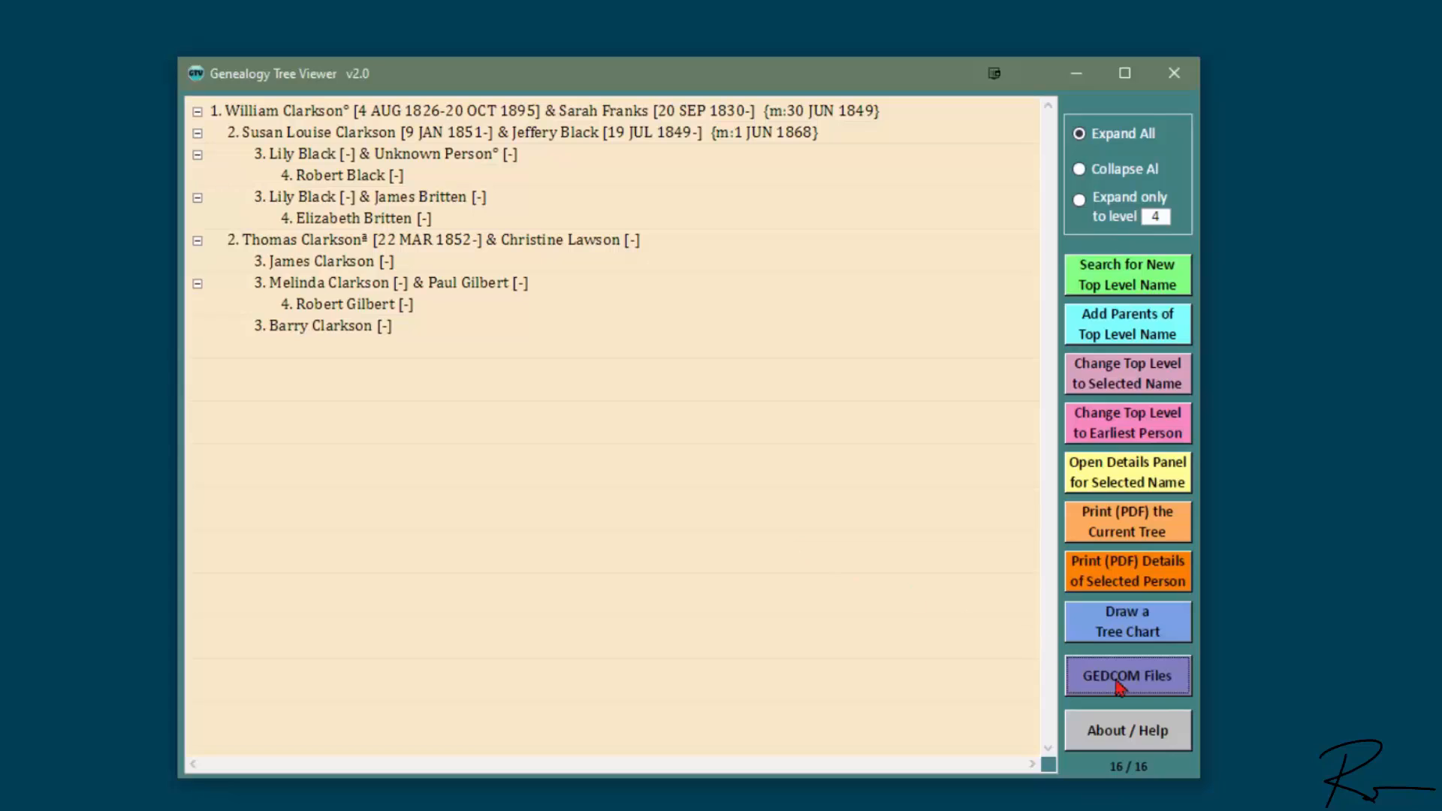
left_click(1158, 734)
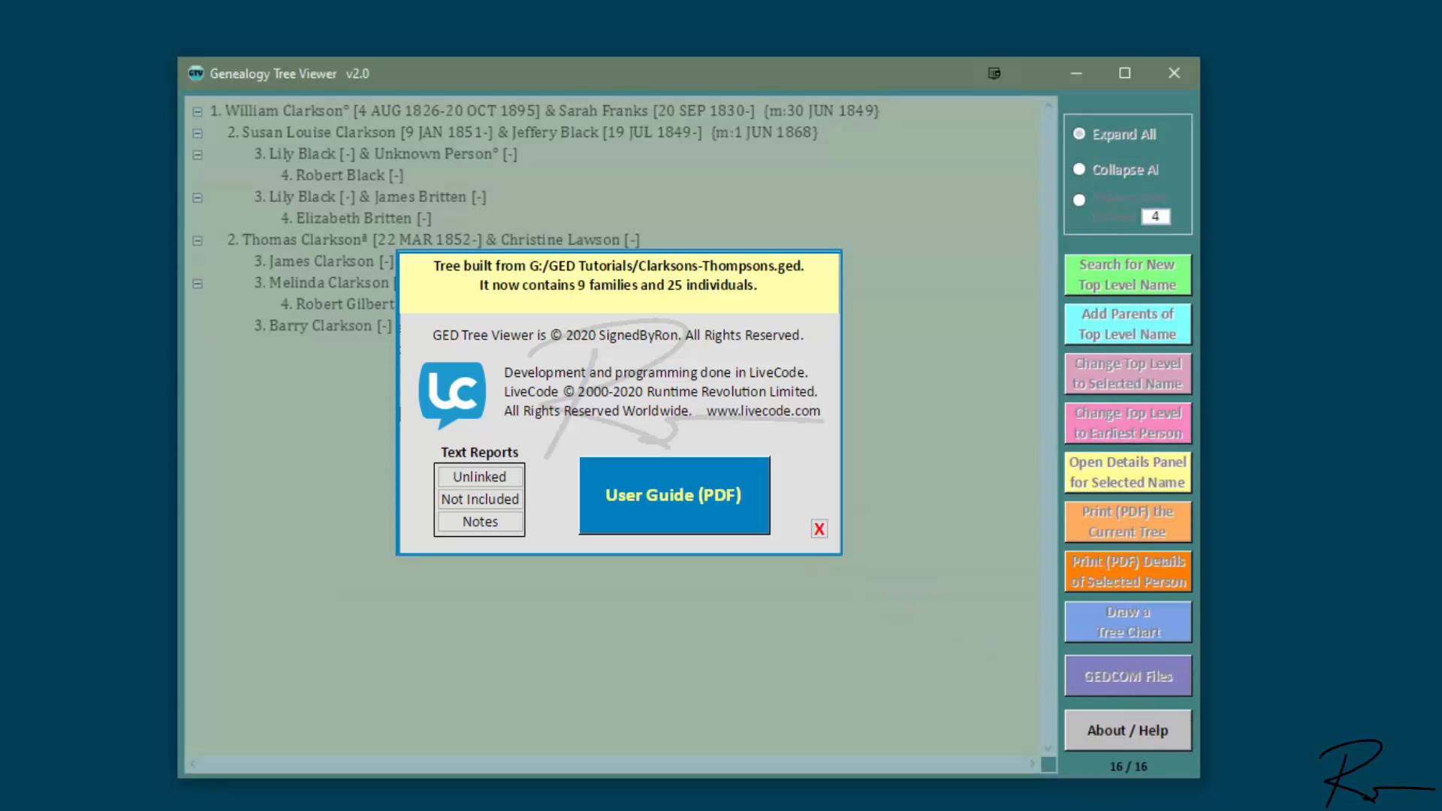
left_click(678, 511)
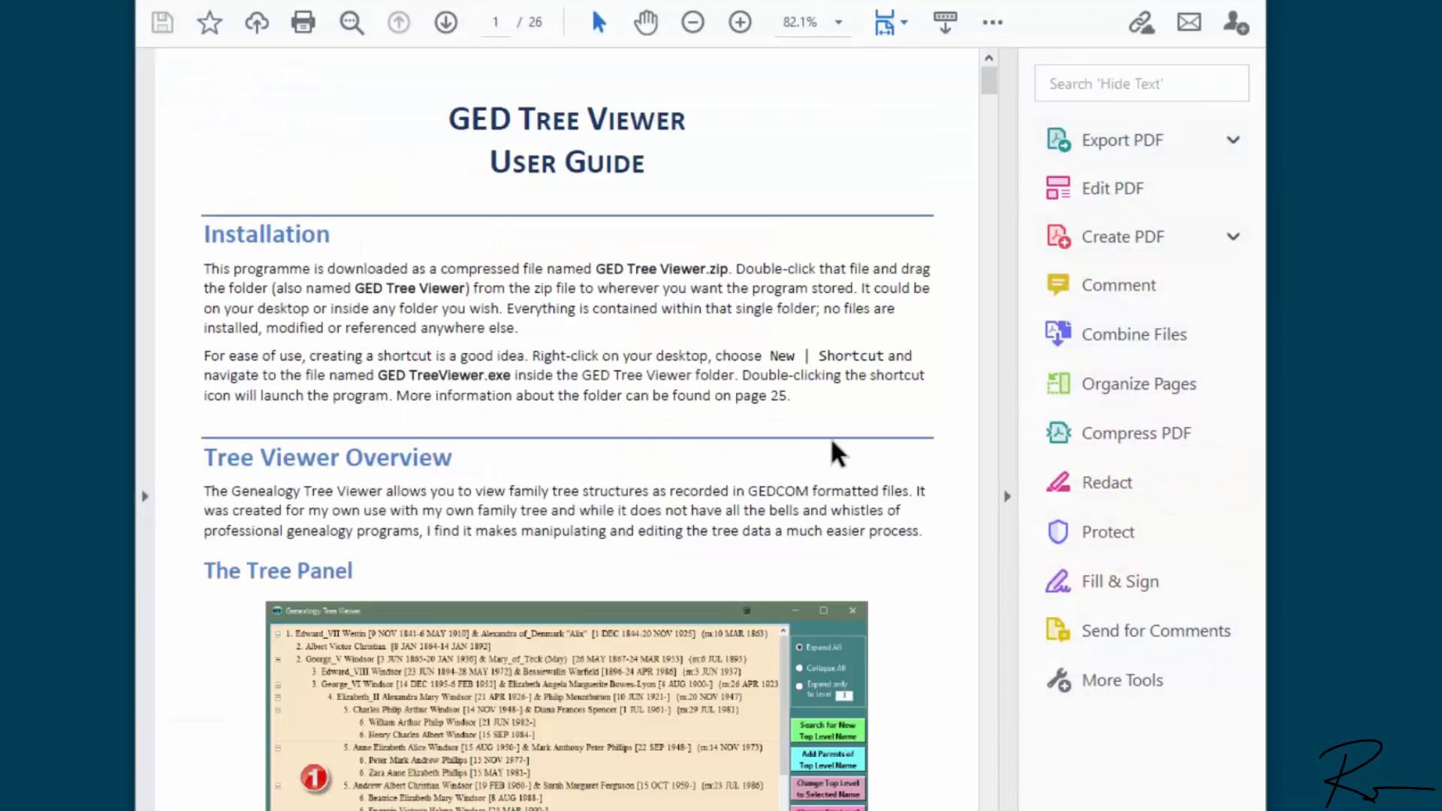
Step: Collapse the Tools pane and scroll down through the user guide
left_click(1008, 496)
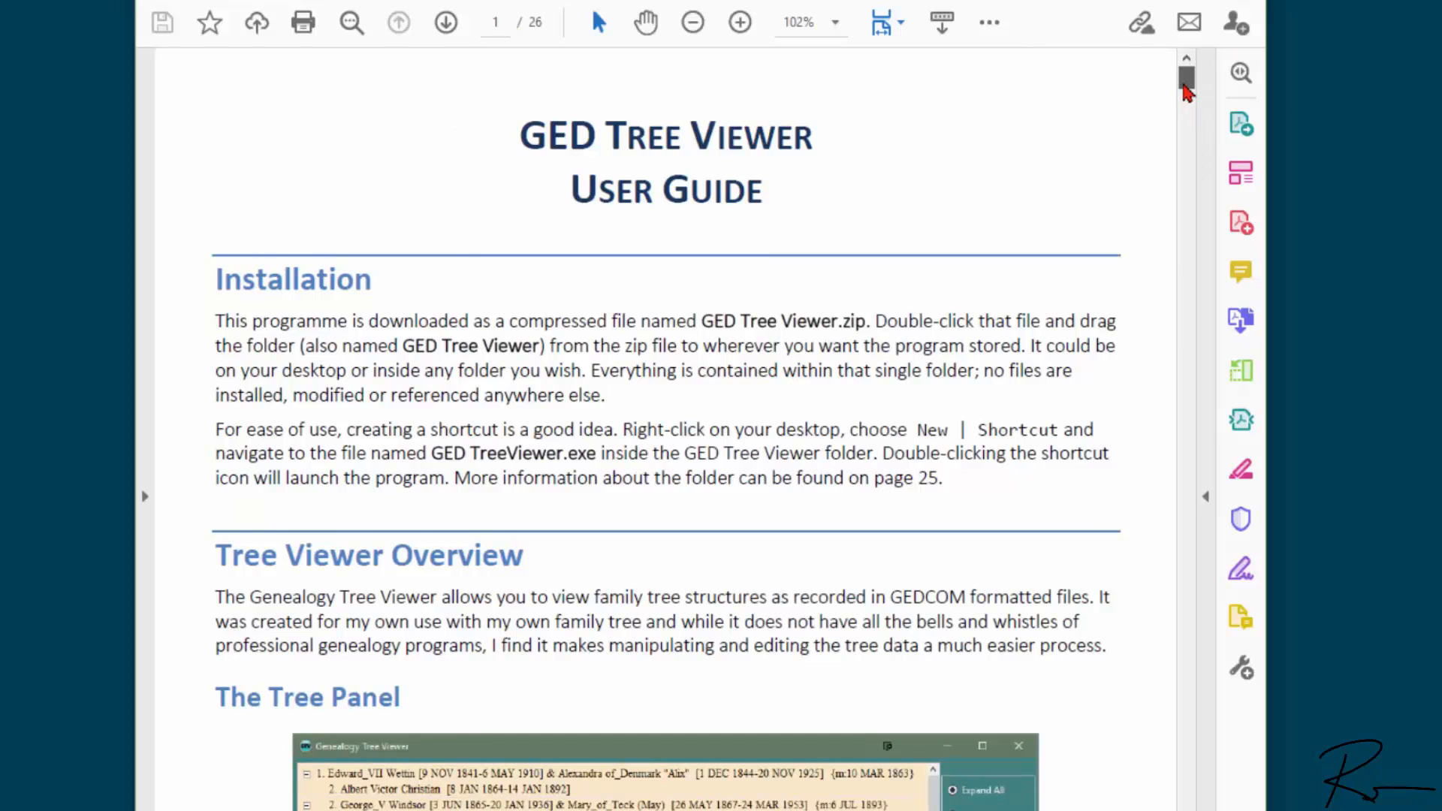
left_click_drag(1186, 88, 1183, 99)
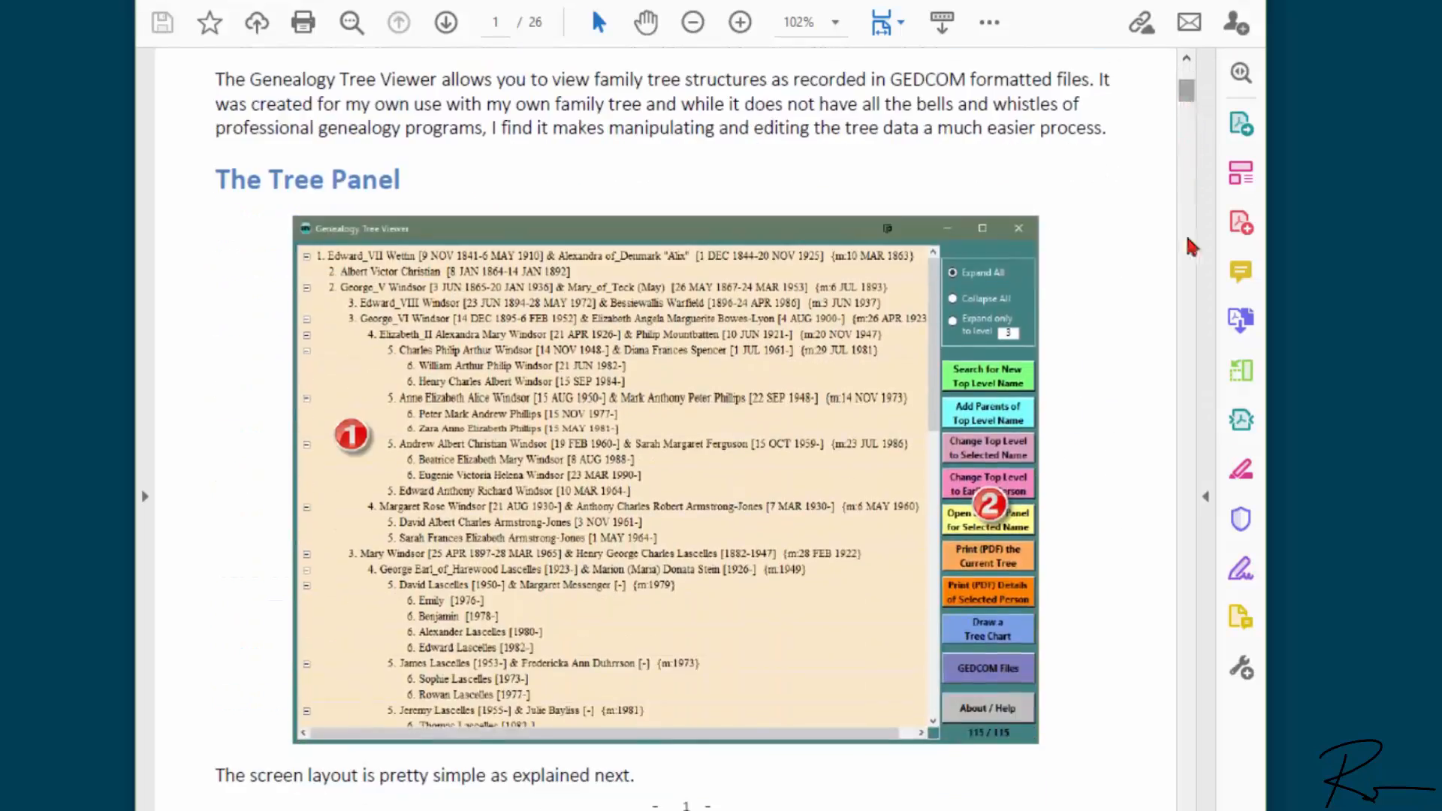
scroll(1119, 520, "down", 10)
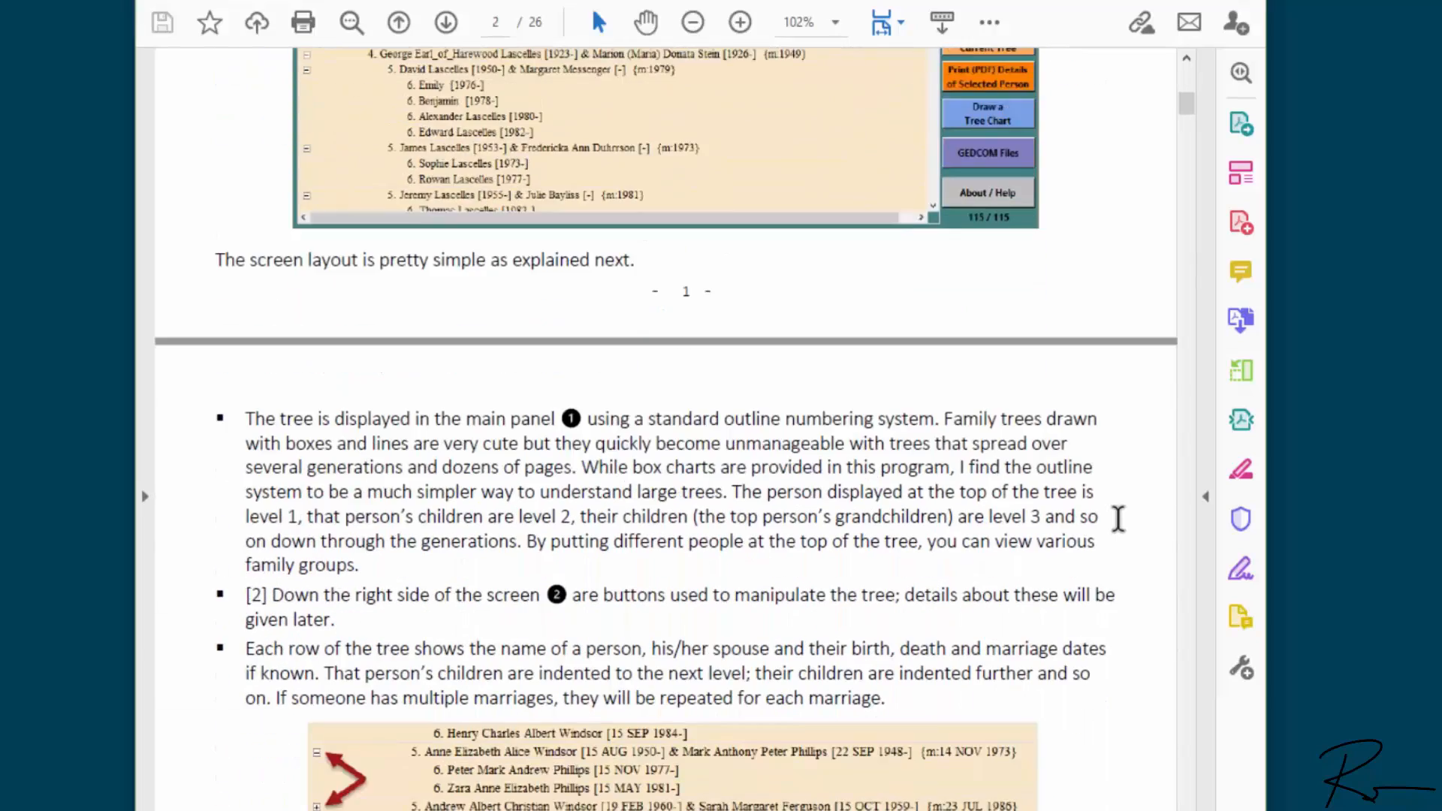
scroll(1119, 519, "down", 13)
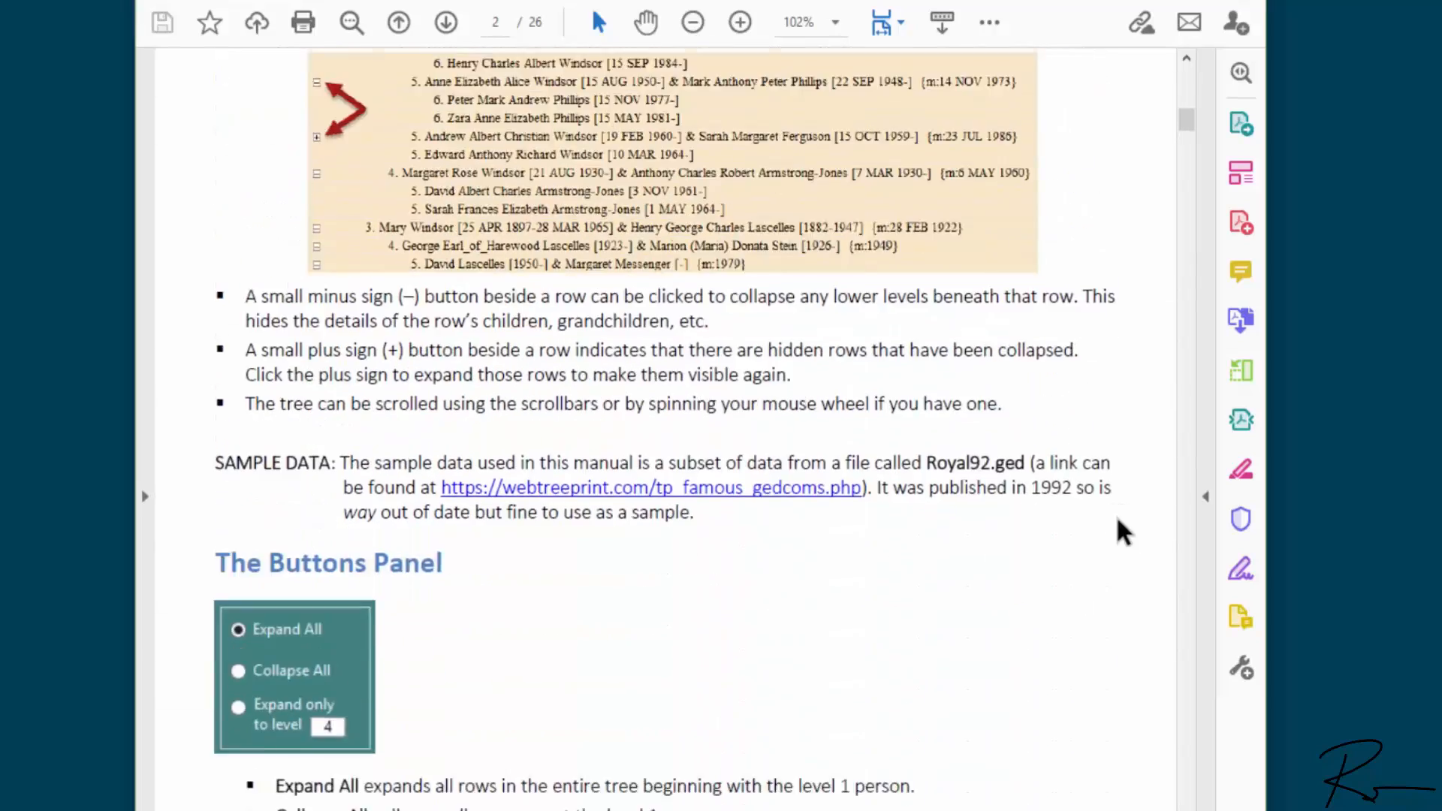
scroll(1123, 532, "down", 3)
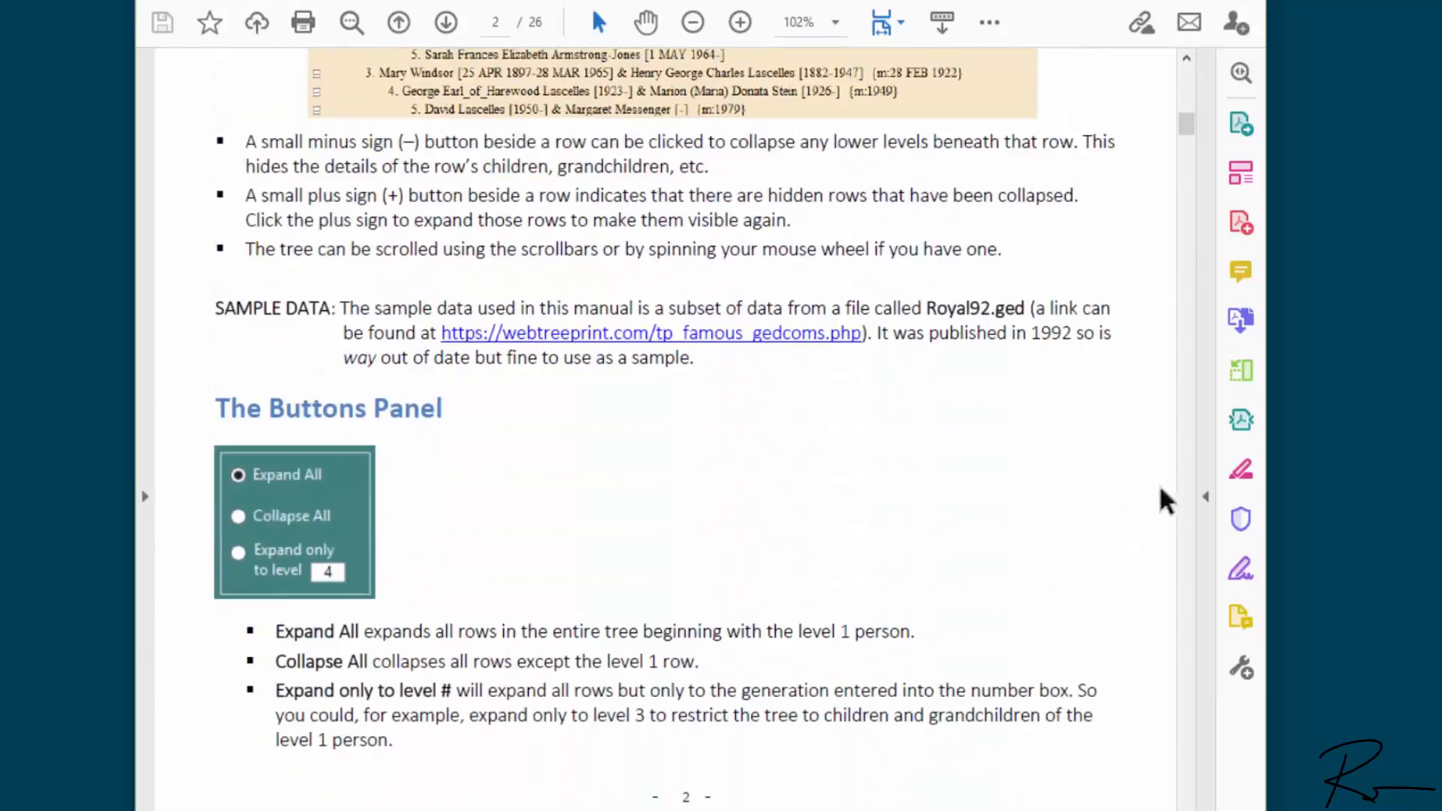
Step: Advance to page 8, drag back to page 1, and close the guide
left_click(1186, 583)
left_click(1186, 583)
left_click(1187, 582)
left_click(1187, 583)
left_click(1186, 583)
left_click(1186, 583)
left_click(1186, 583)
left_click(1186, 583)
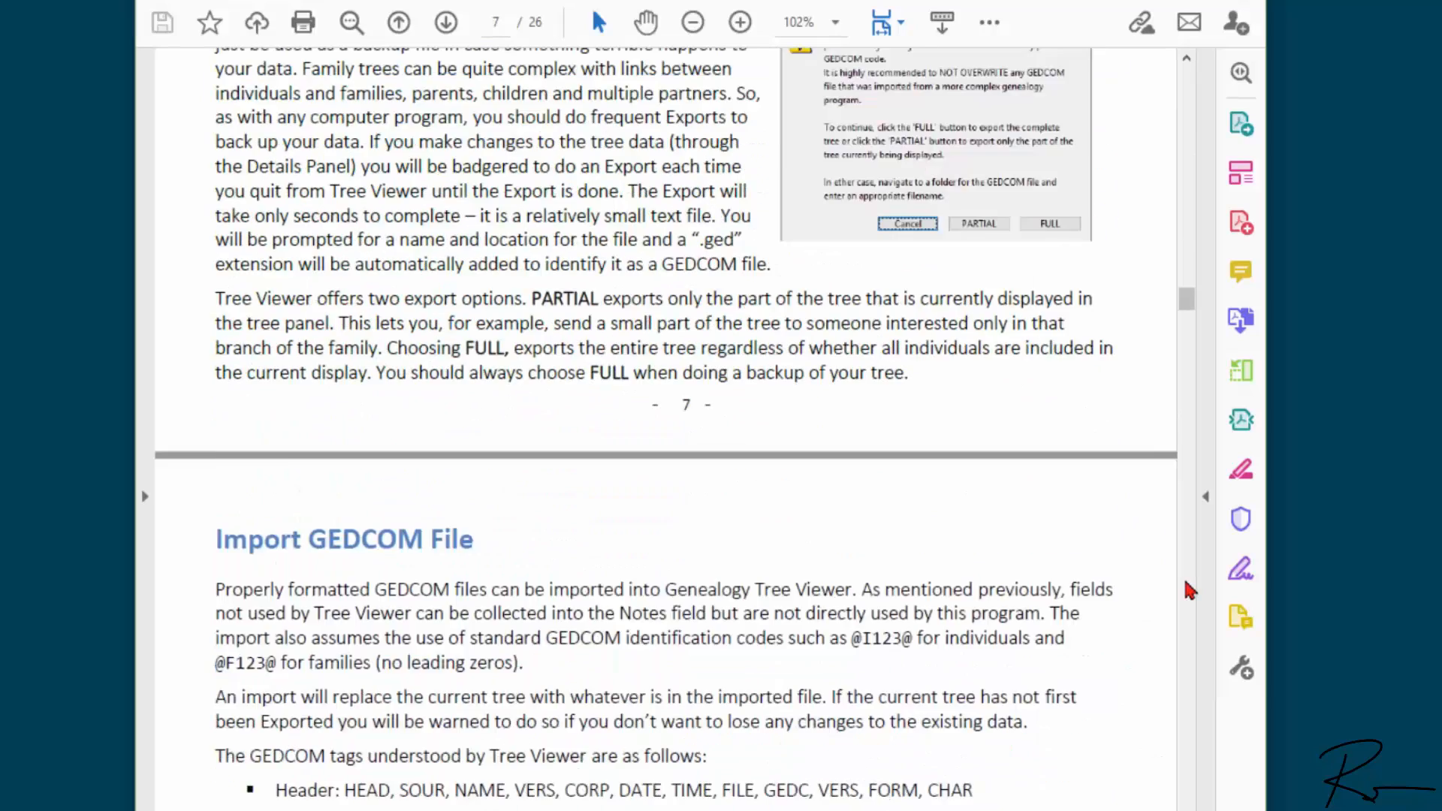
left_click(1186, 584)
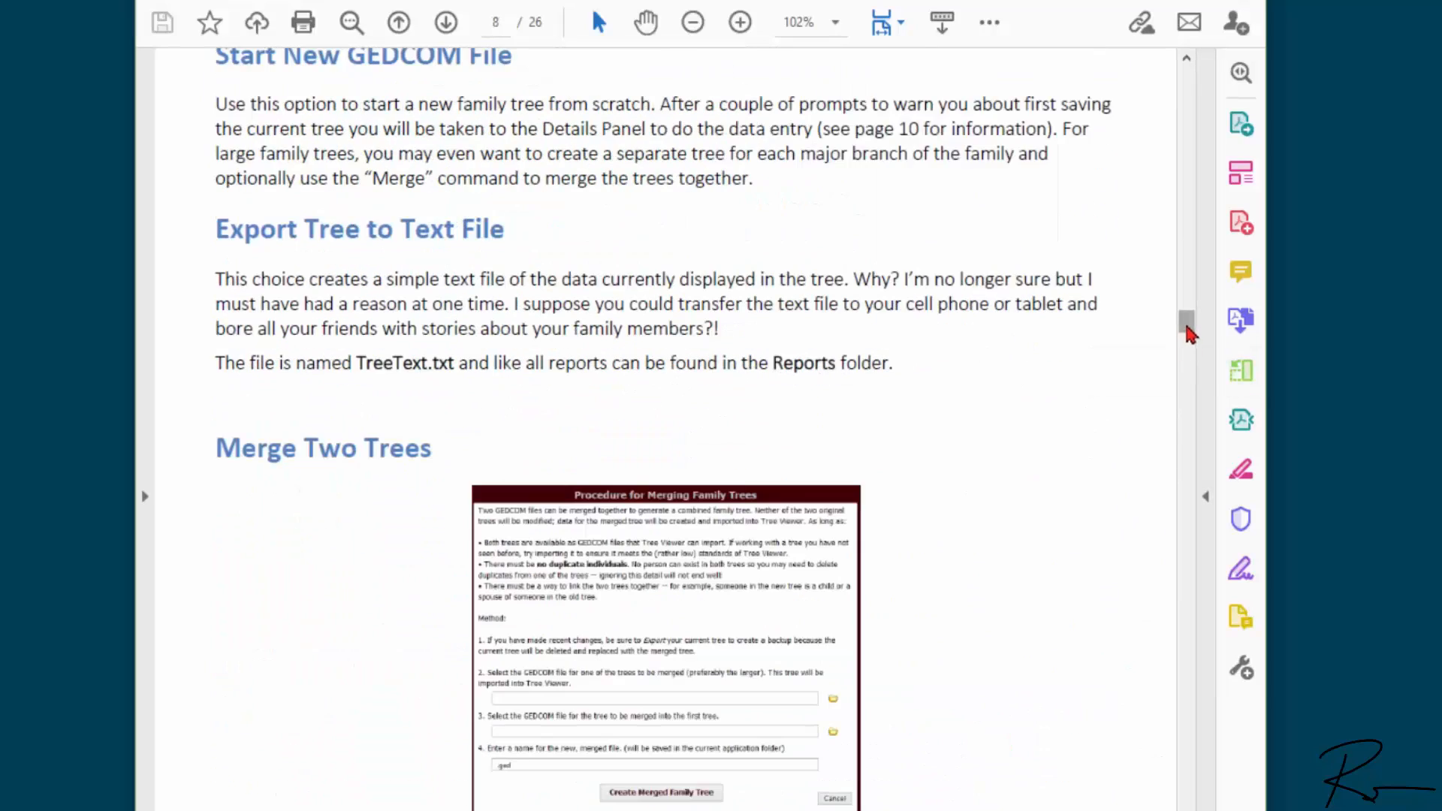
left_click_drag(1189, 335, 1143, 65)
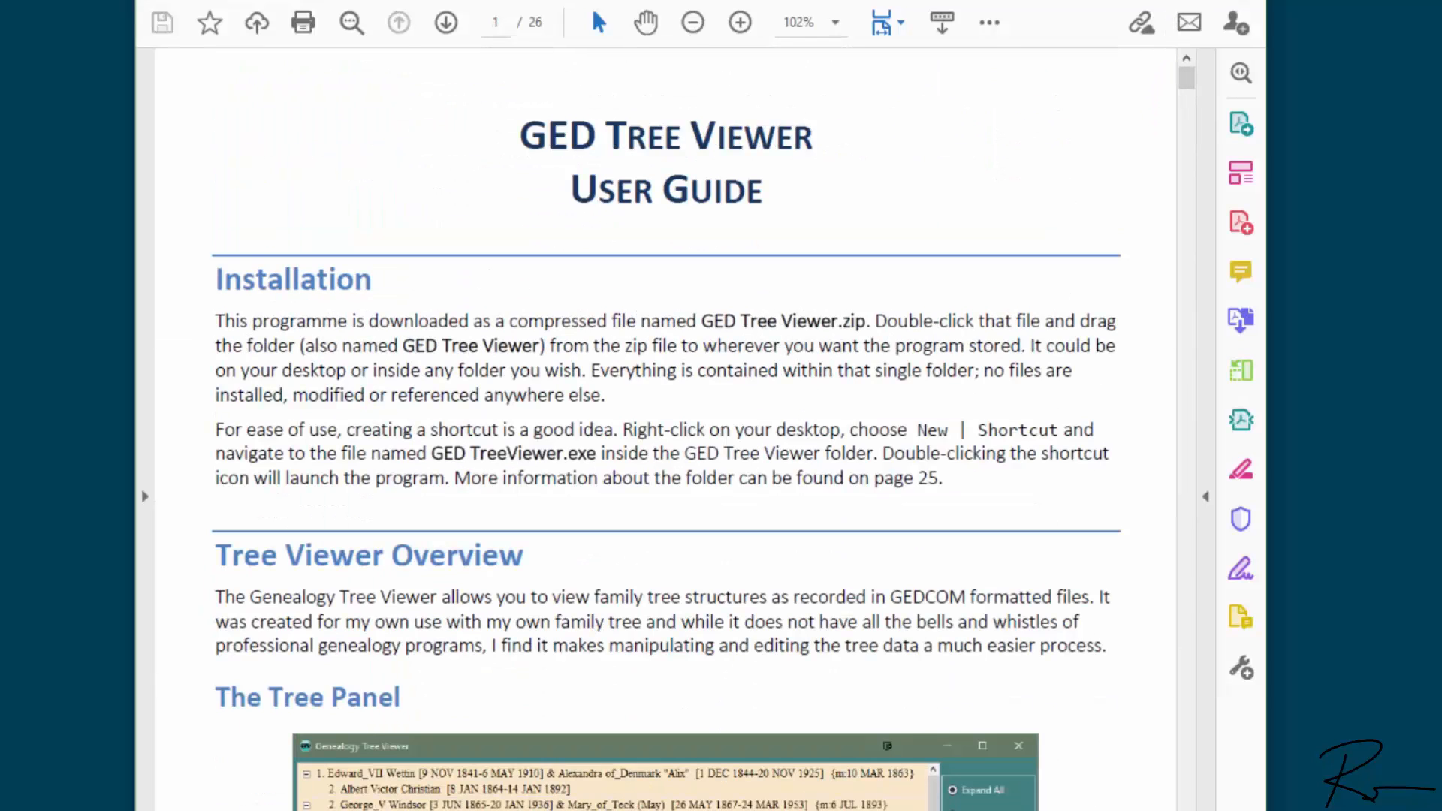
key("alt+F4")
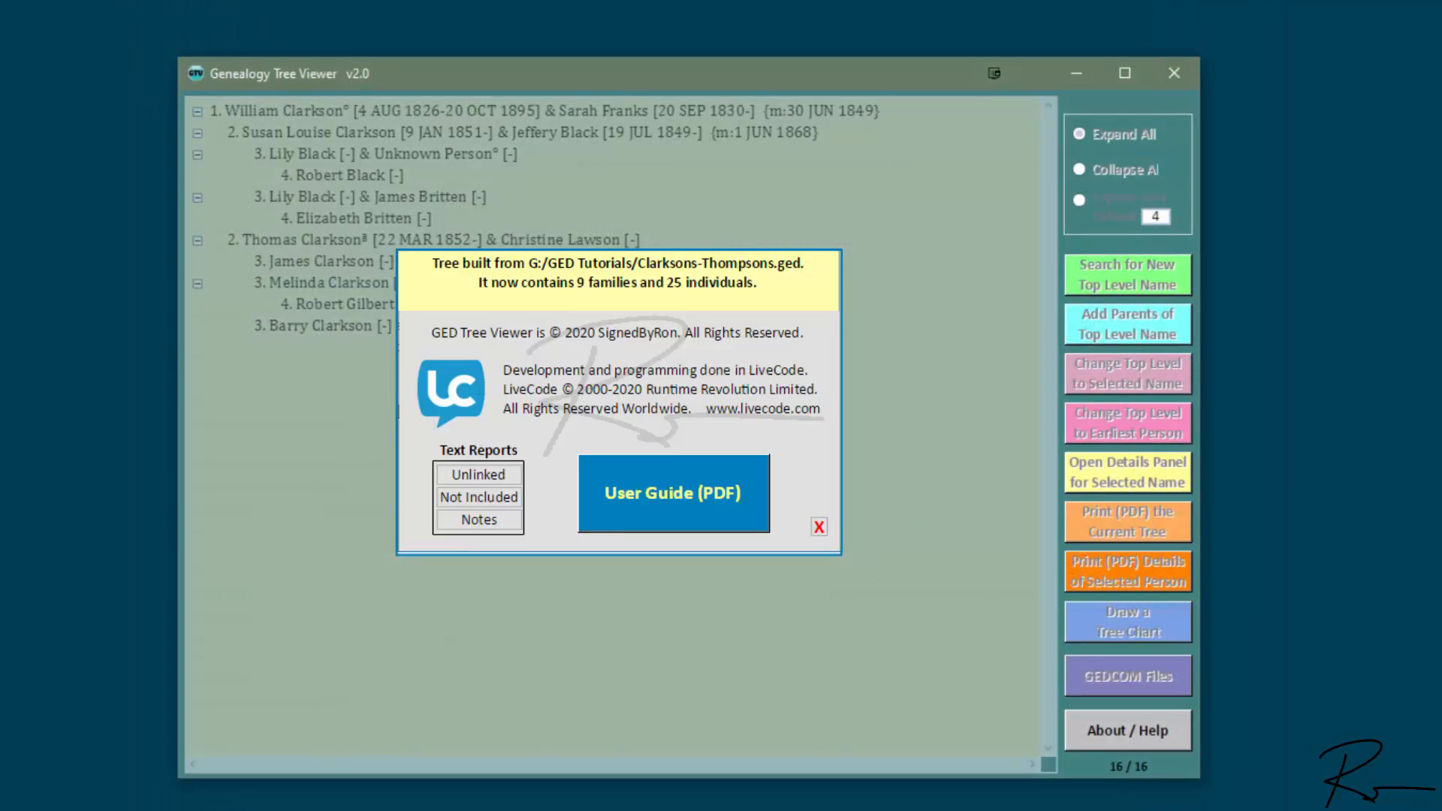
Step: Close the About/Help window to return to the Clarkson family list
left_click(819, 527)
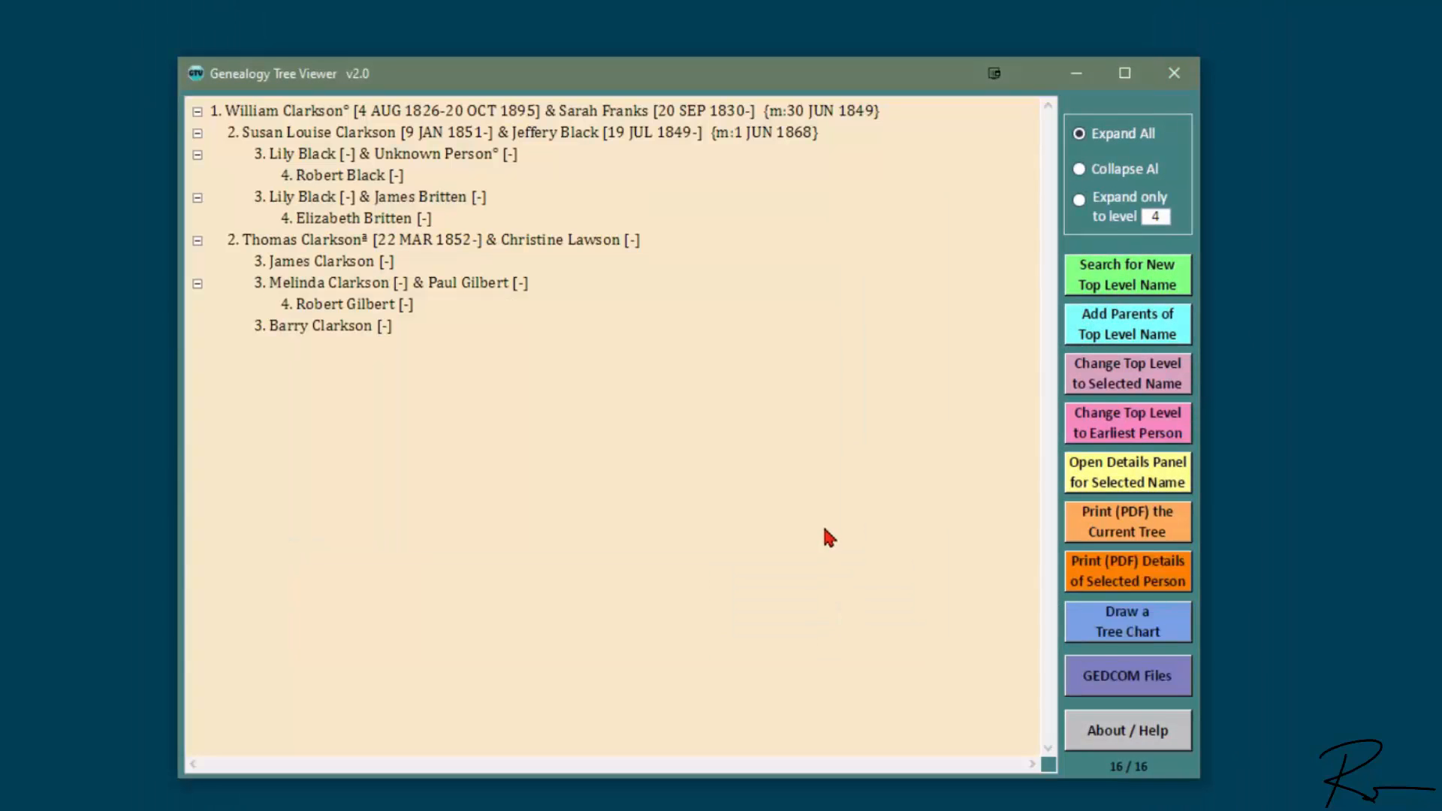